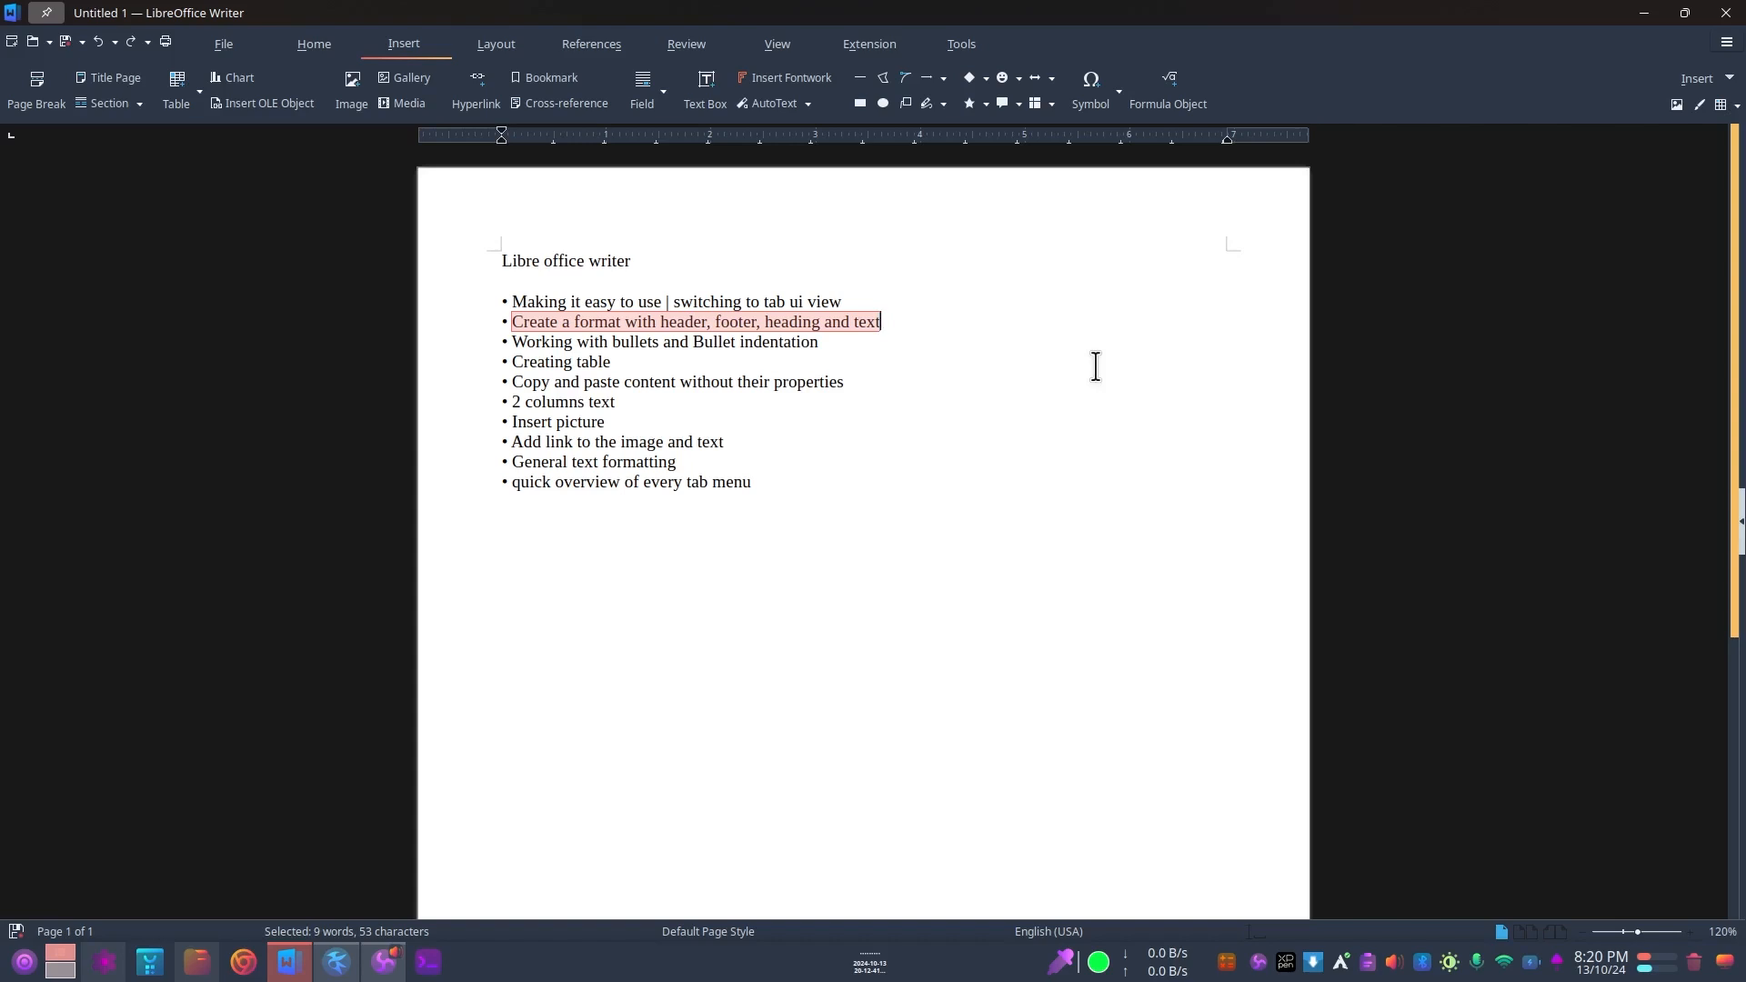
Step: Look through the available layout, home, insert, references, review, view and extension commands
left_click(491, 47)
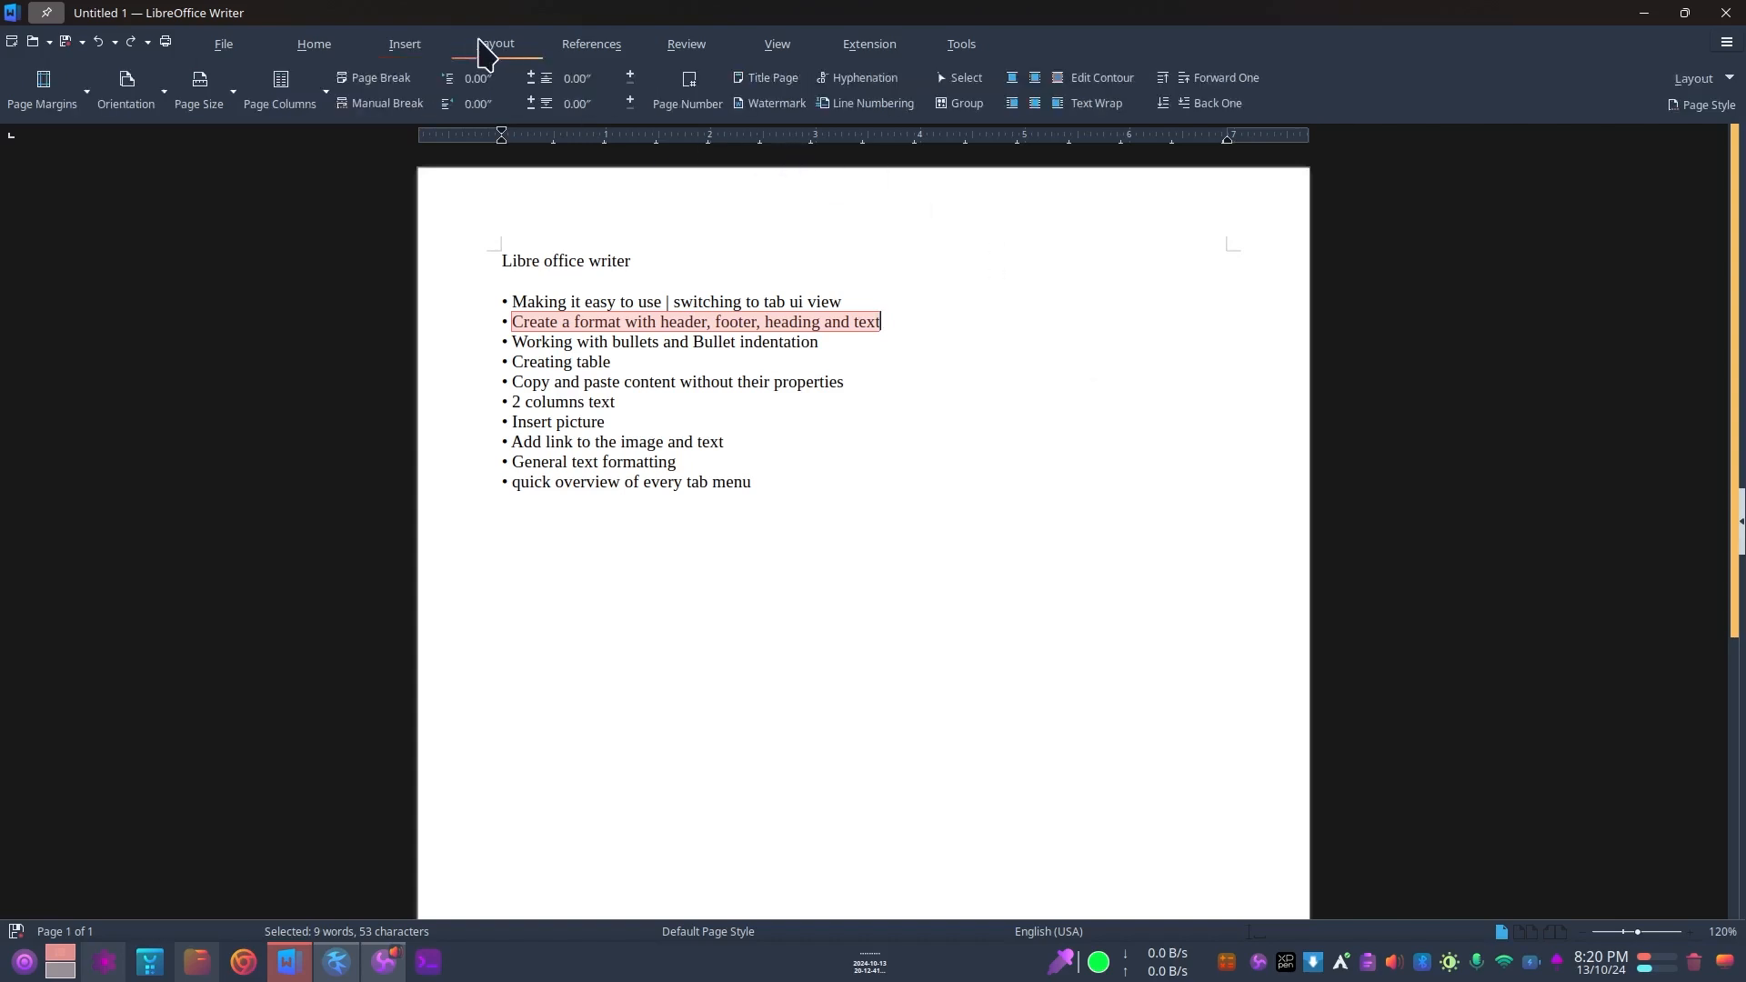
left_click(309, 47)
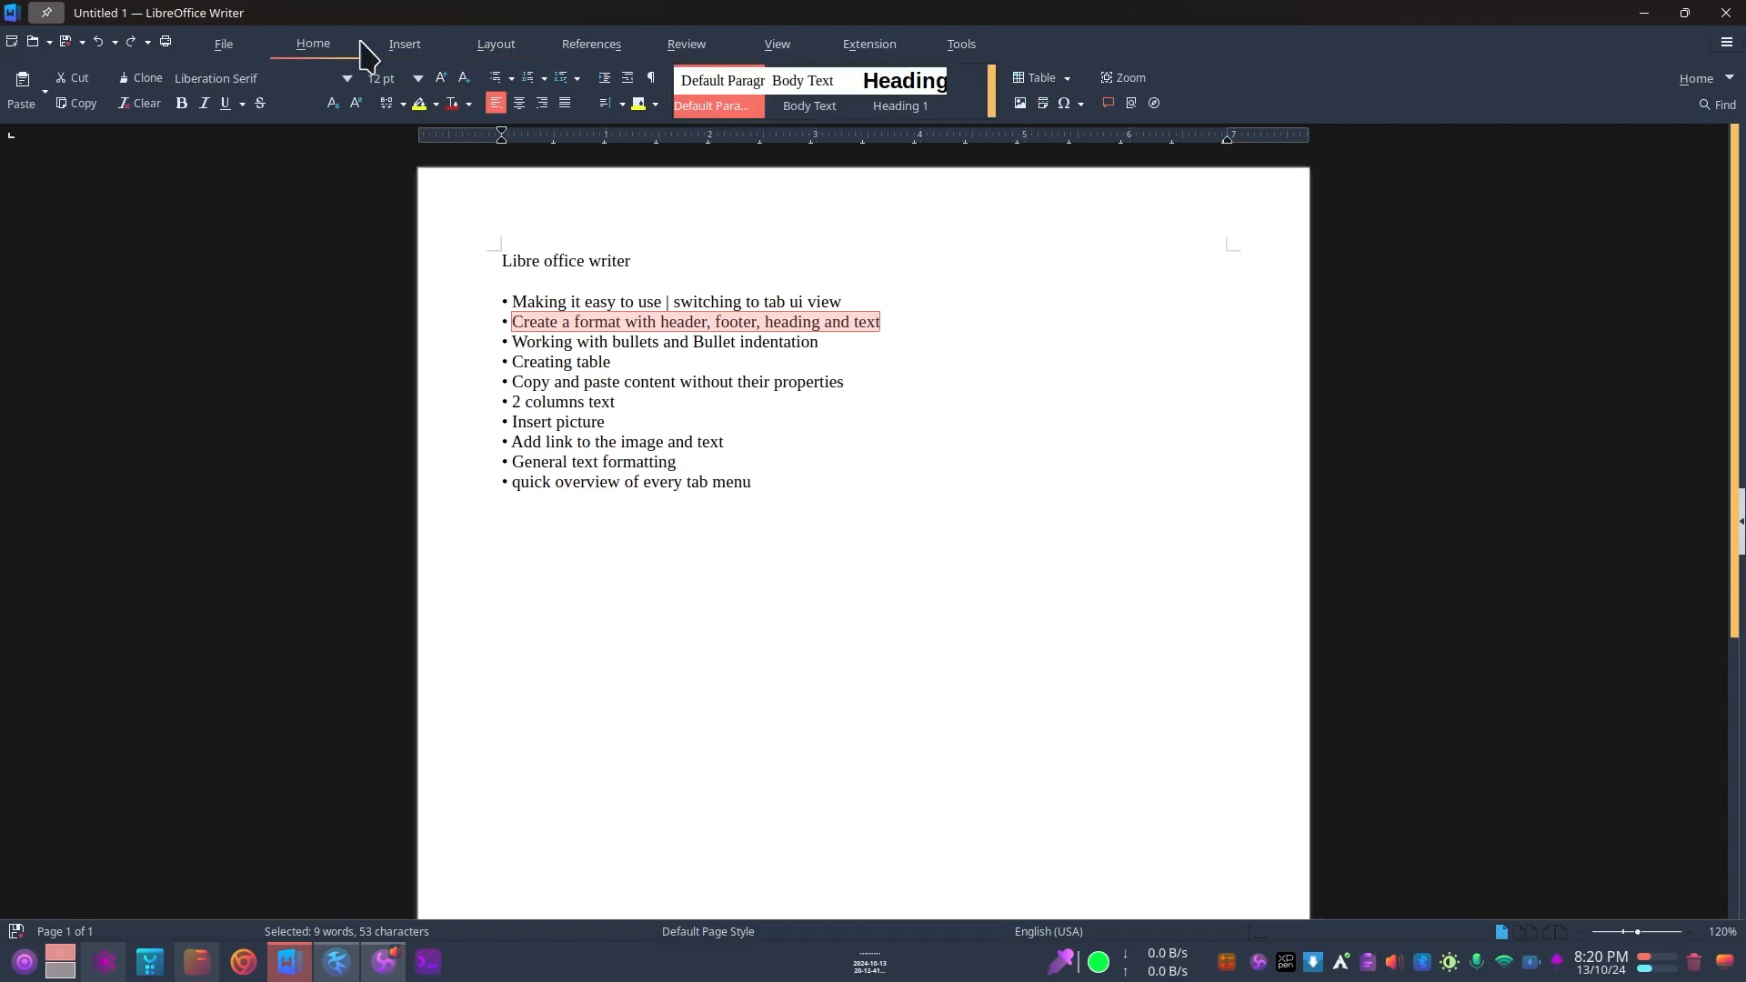
left_click(417, 47)
left_click(562, 49)
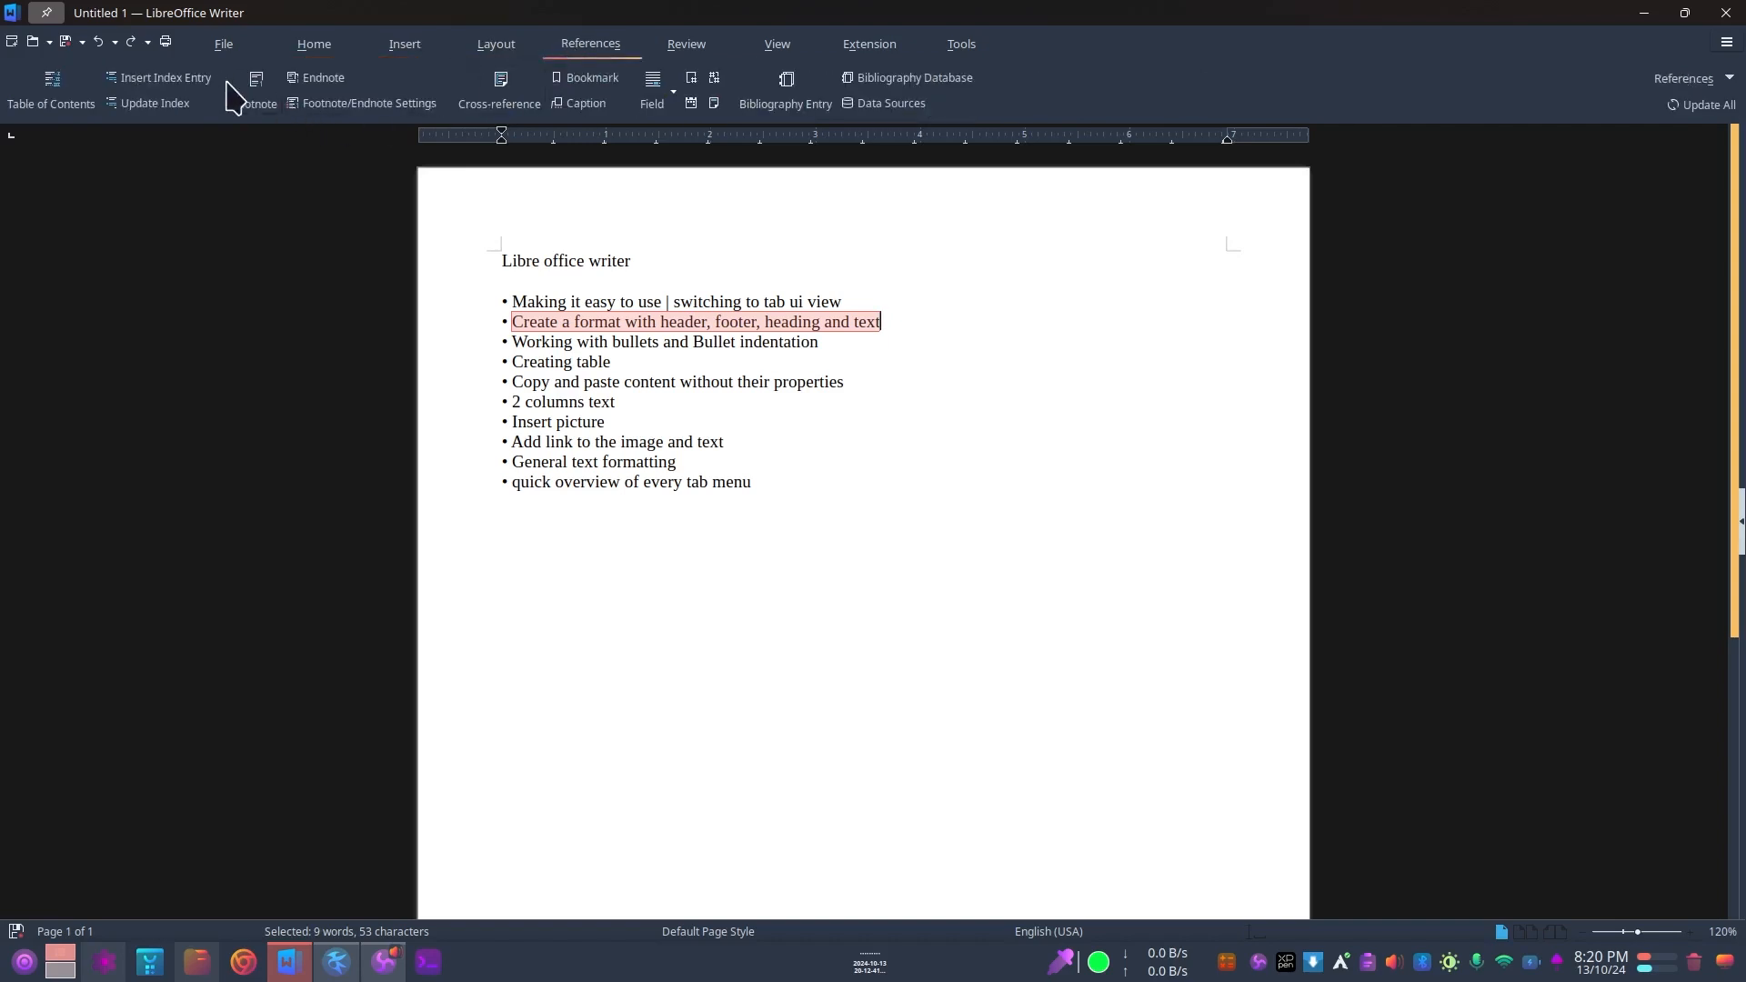
left_click(691, 50)
left_click(780, 52)
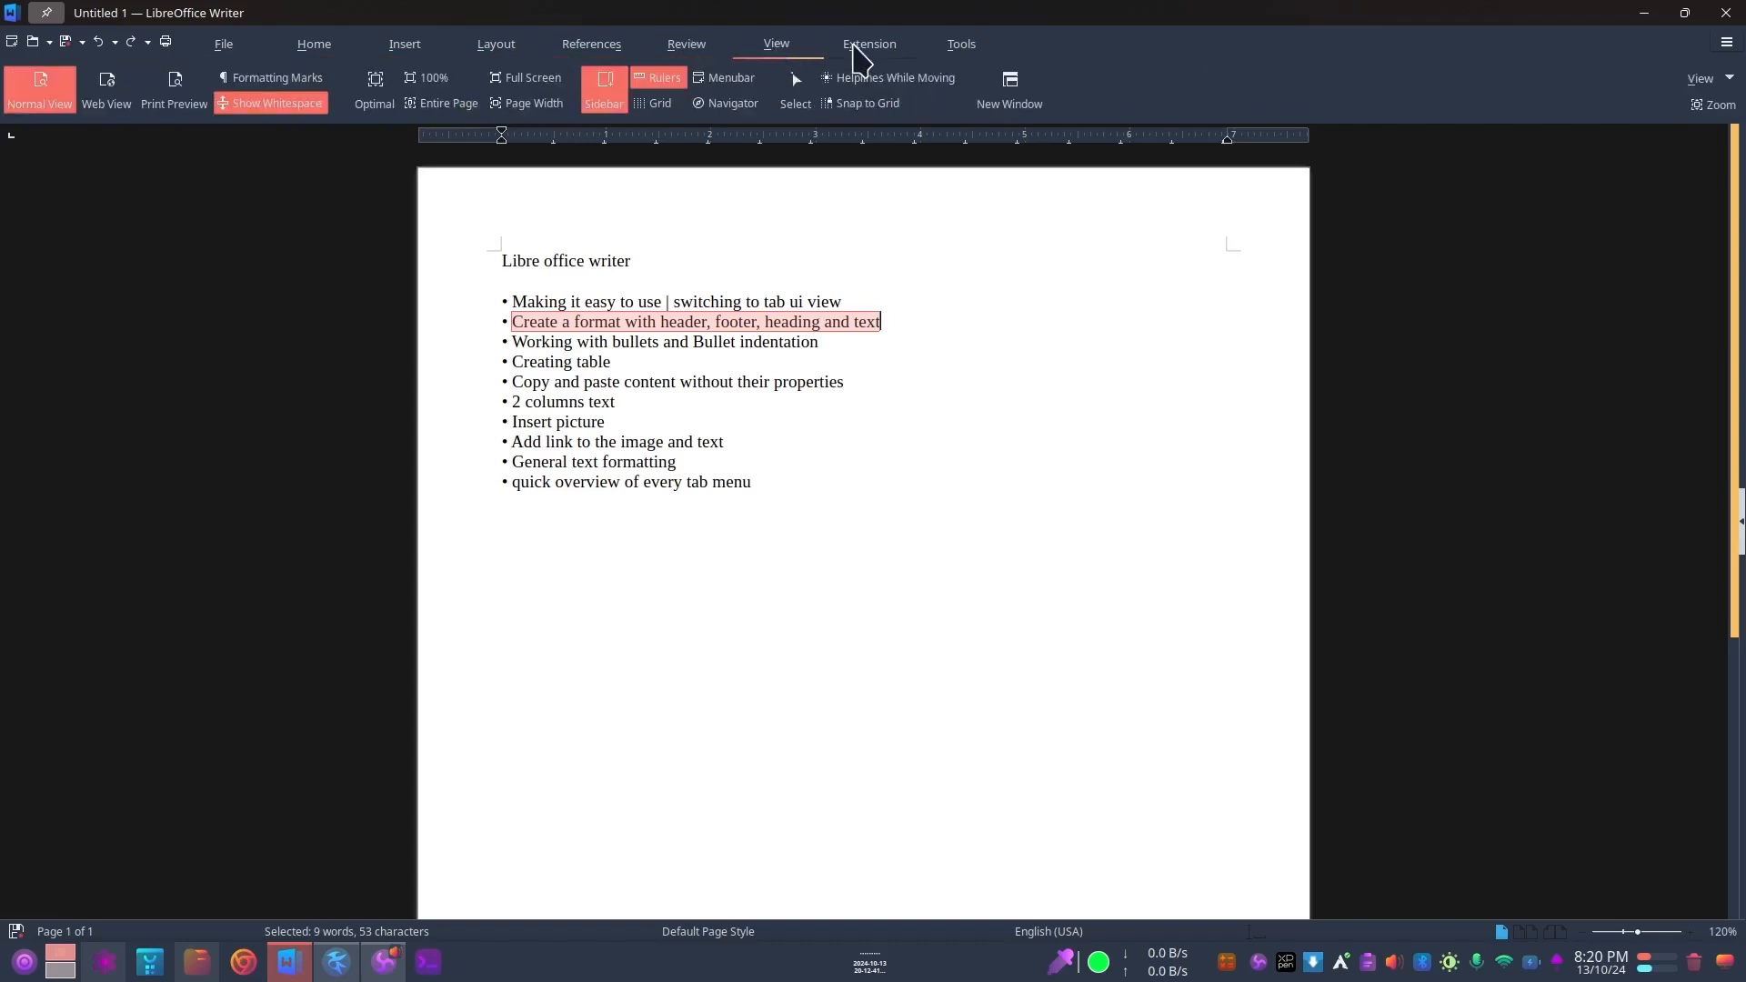
left_click(866, 55)
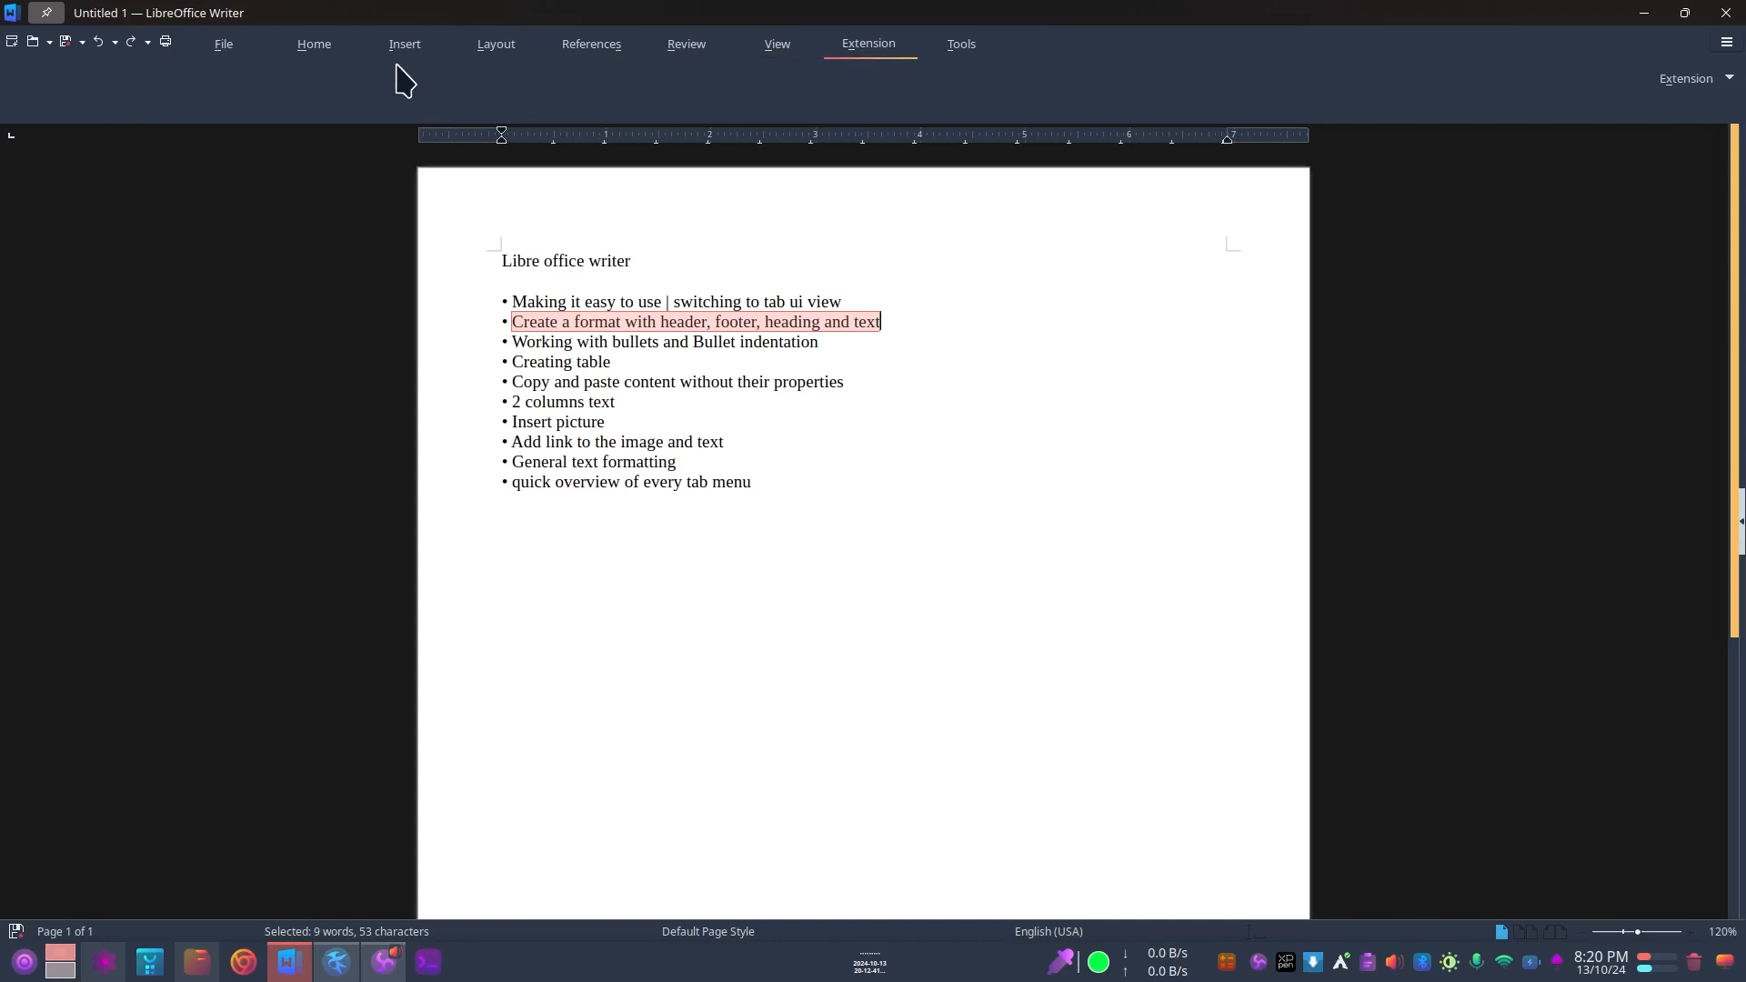
left_click(318, 50)
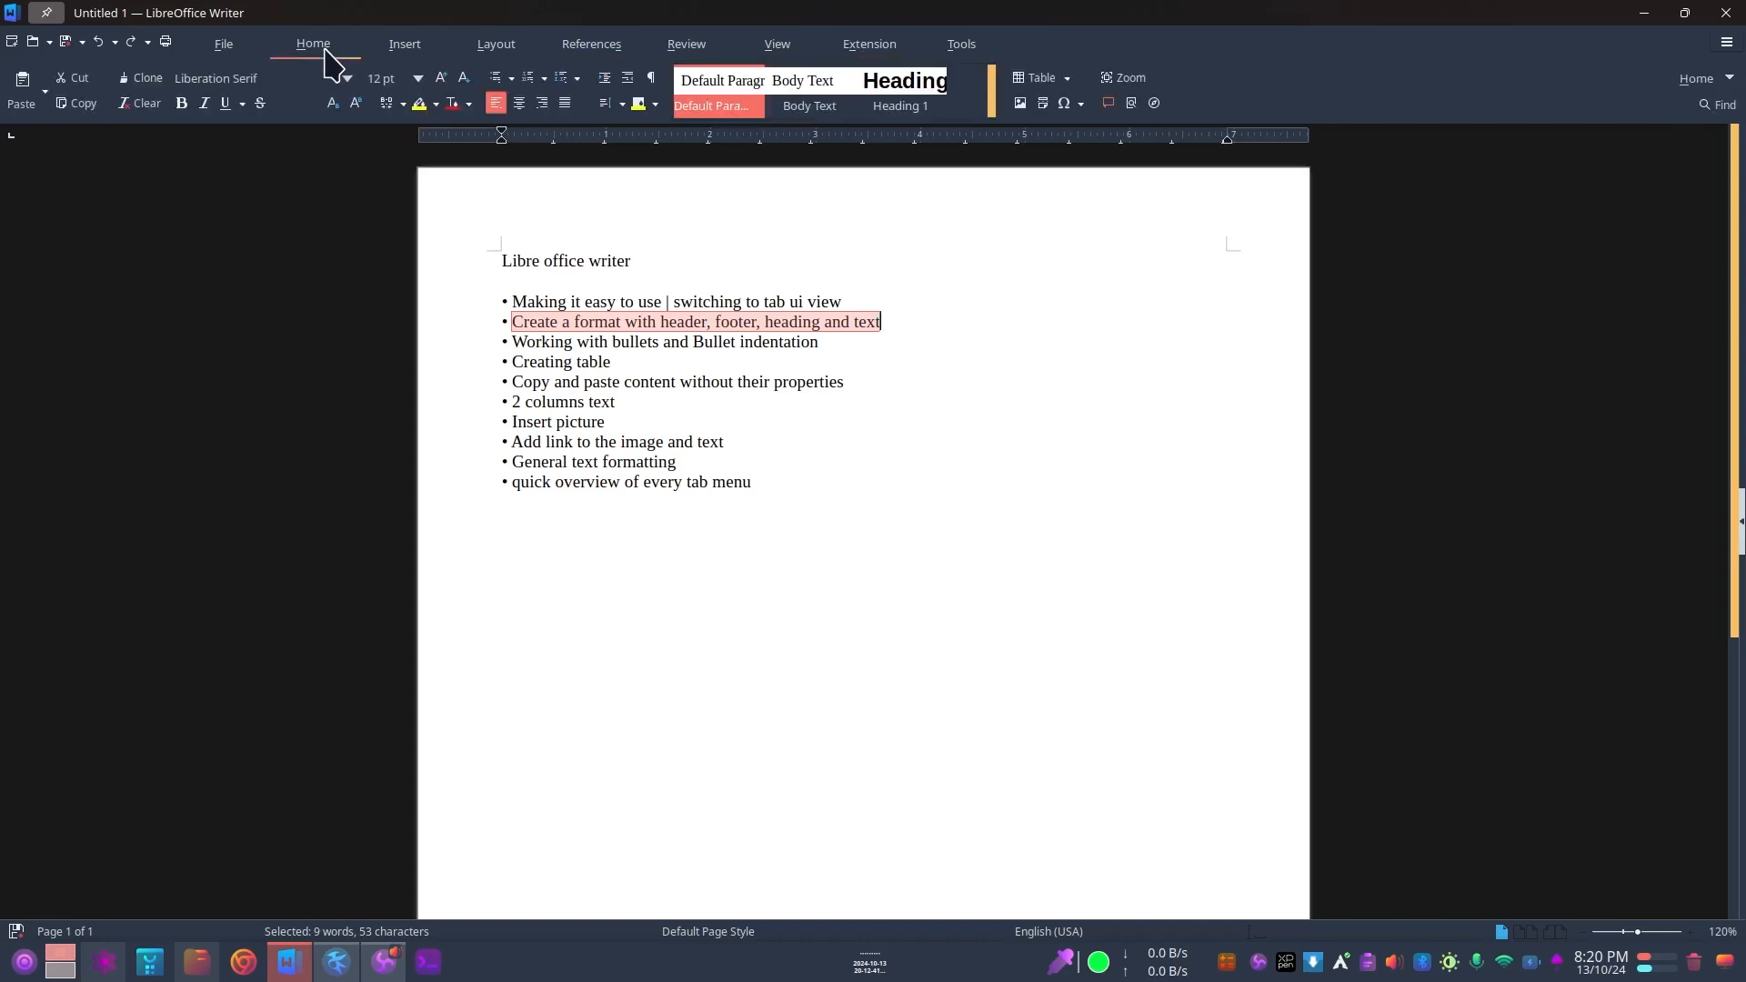
left_click(410, 44)
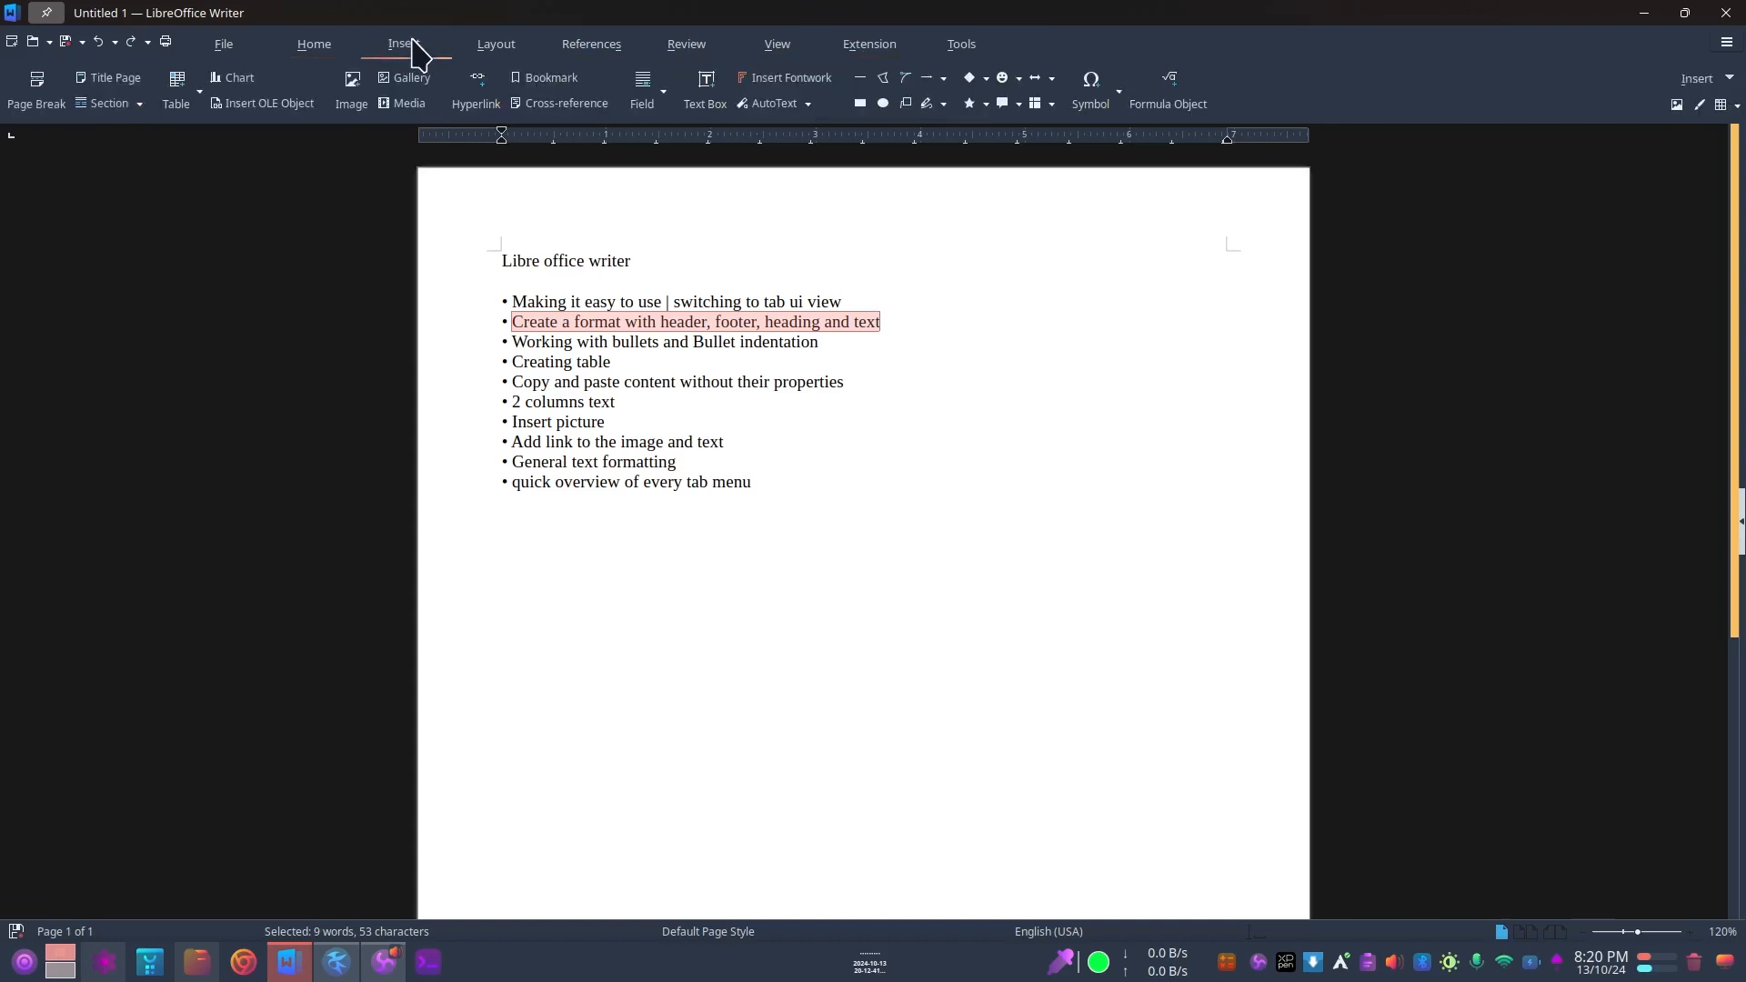
left_click(318, 47)
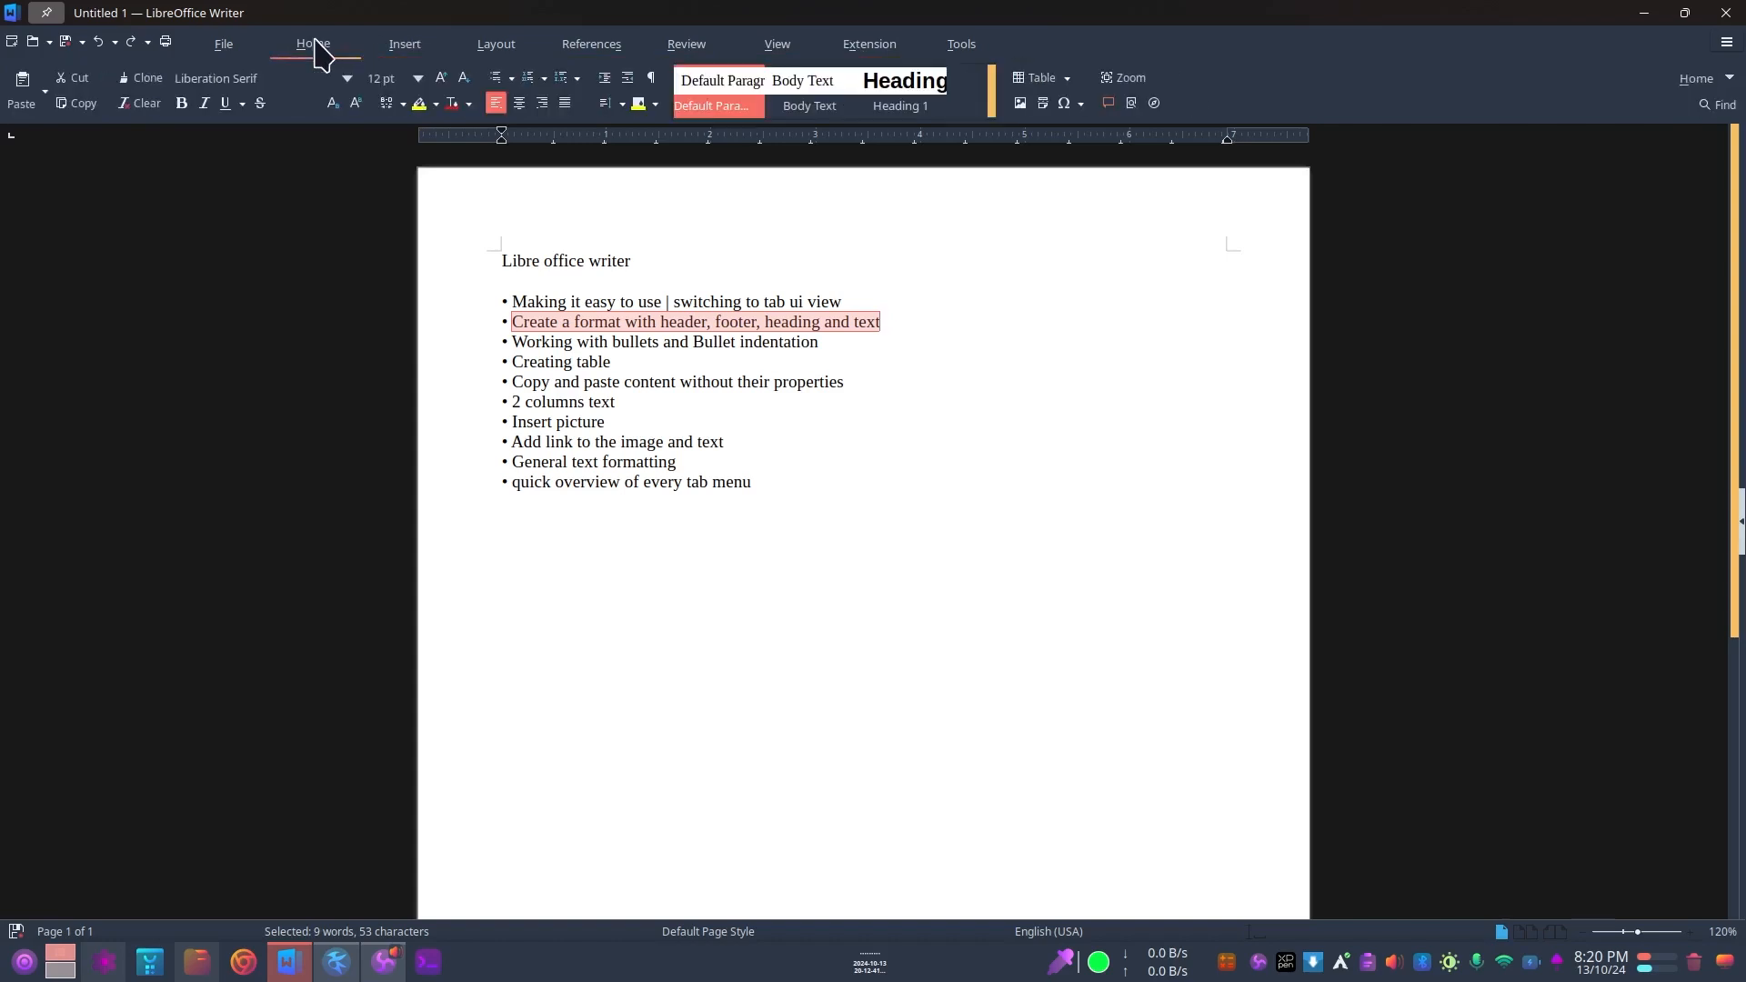
left_click(710, 326)
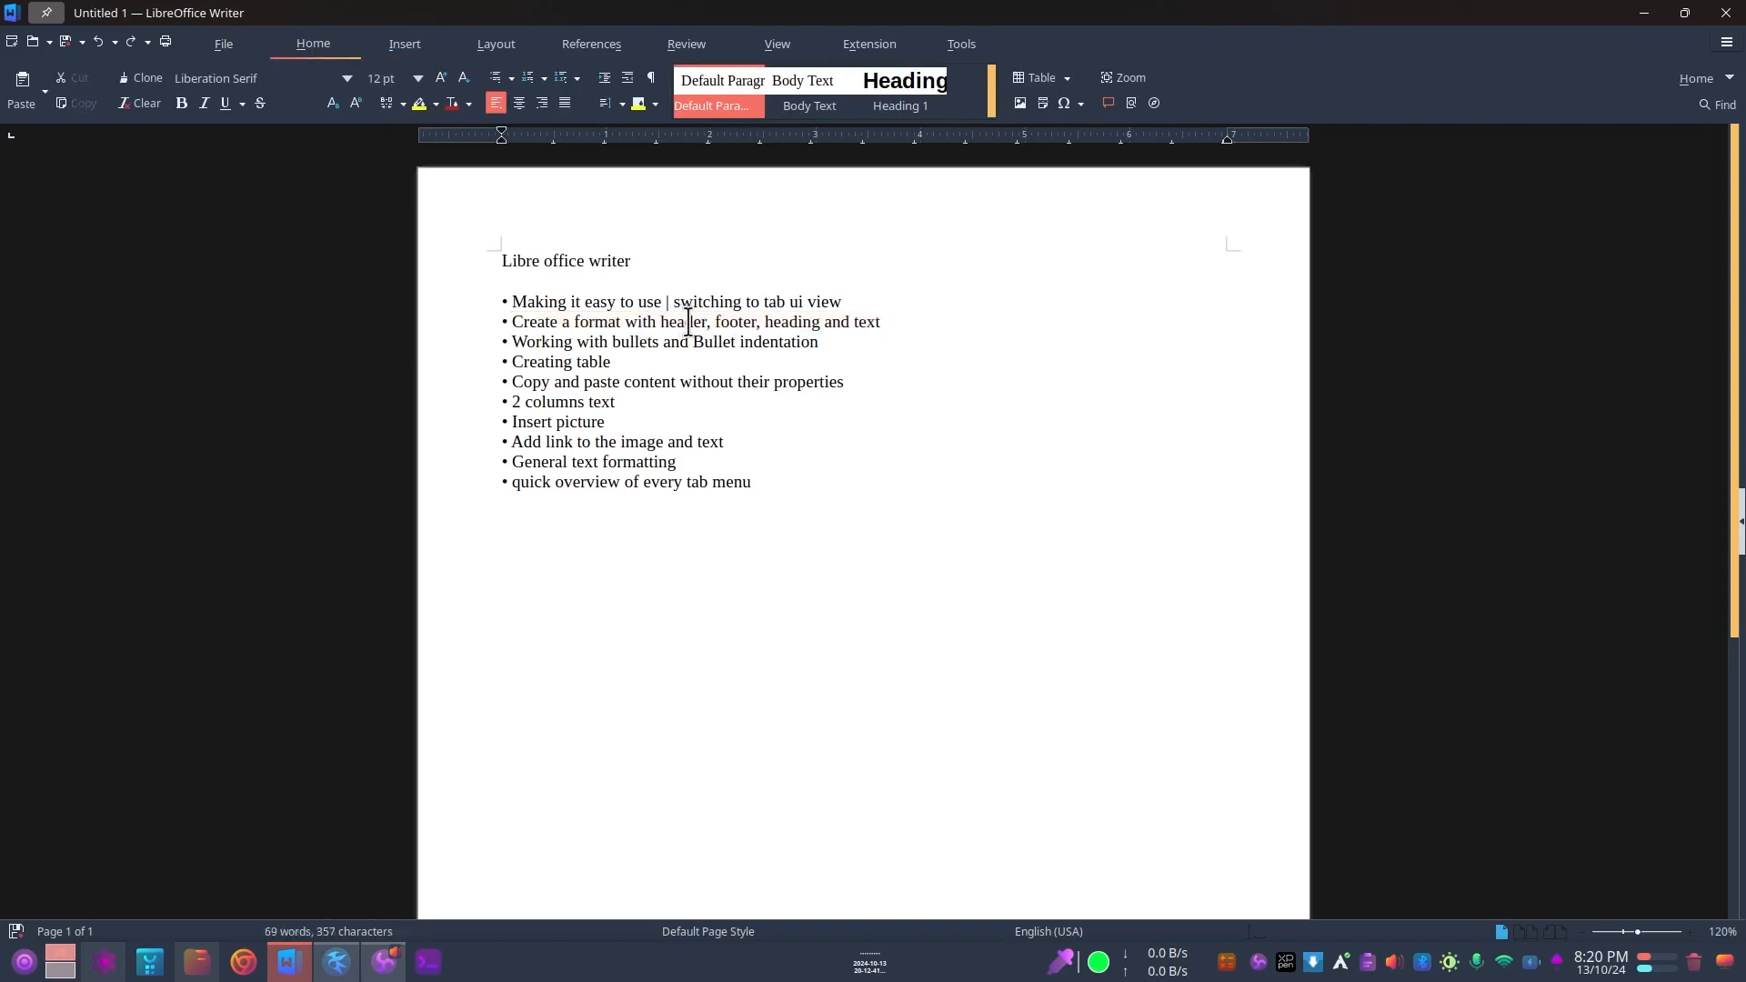
left_click_drag(708, 326, 891, 320)
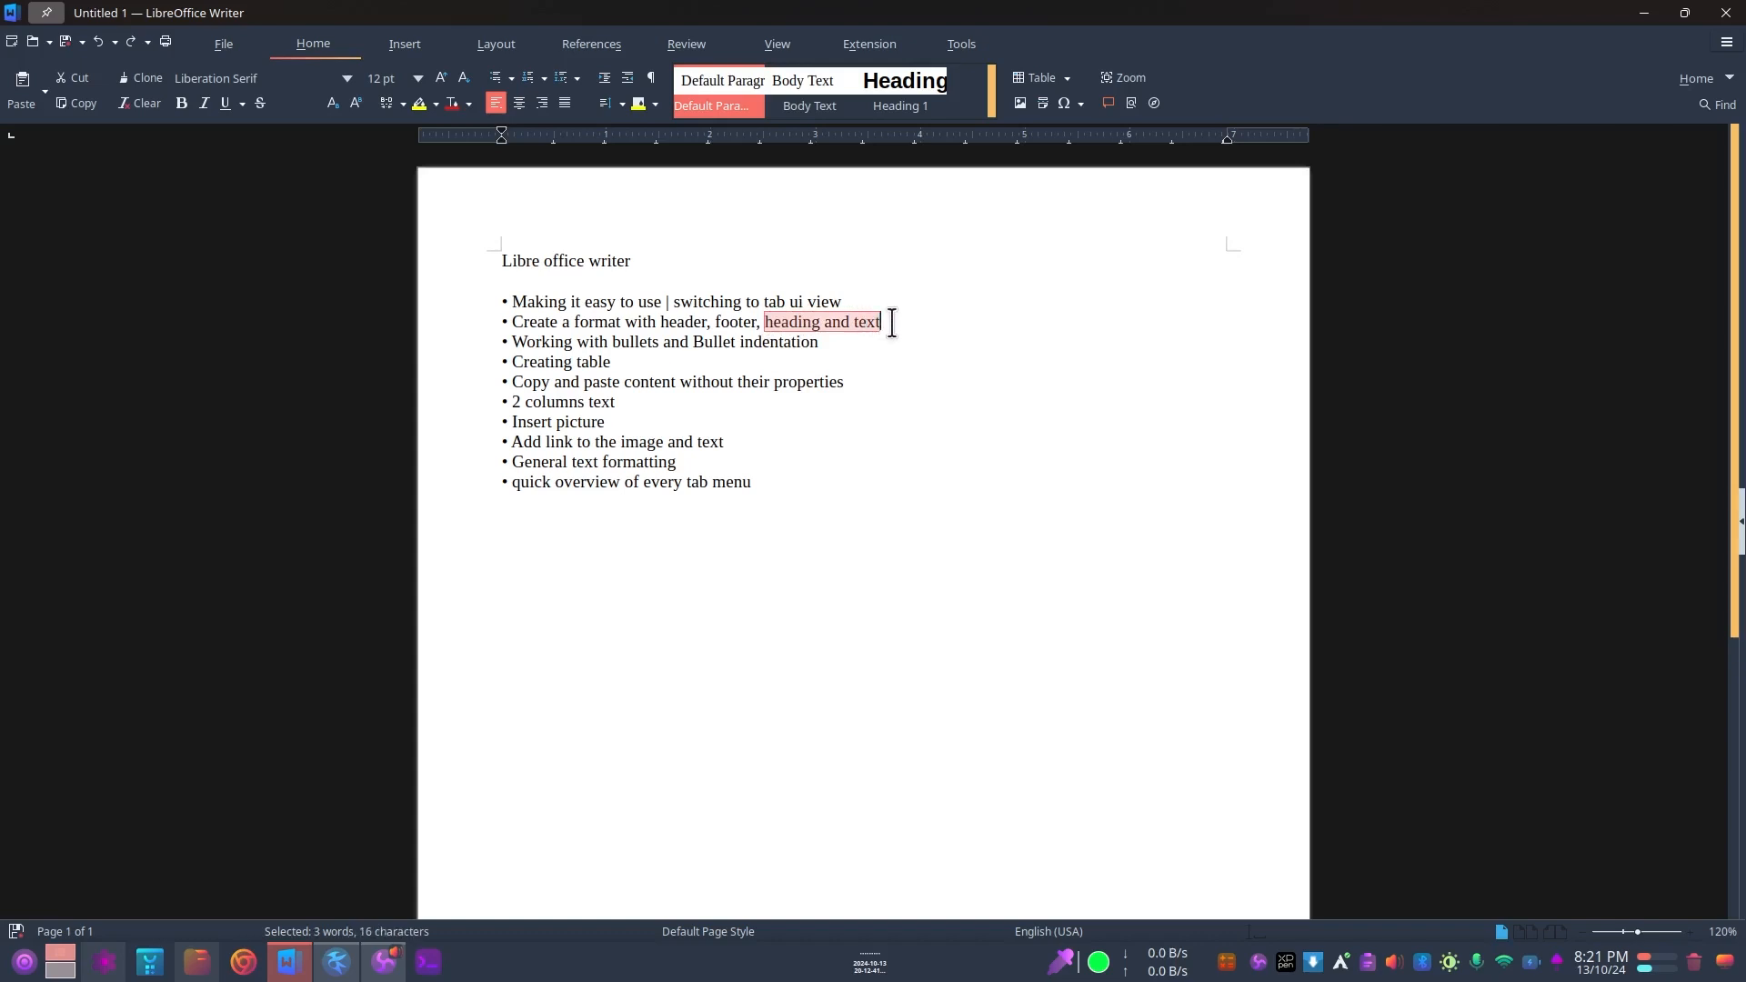
left_click(889, 320)
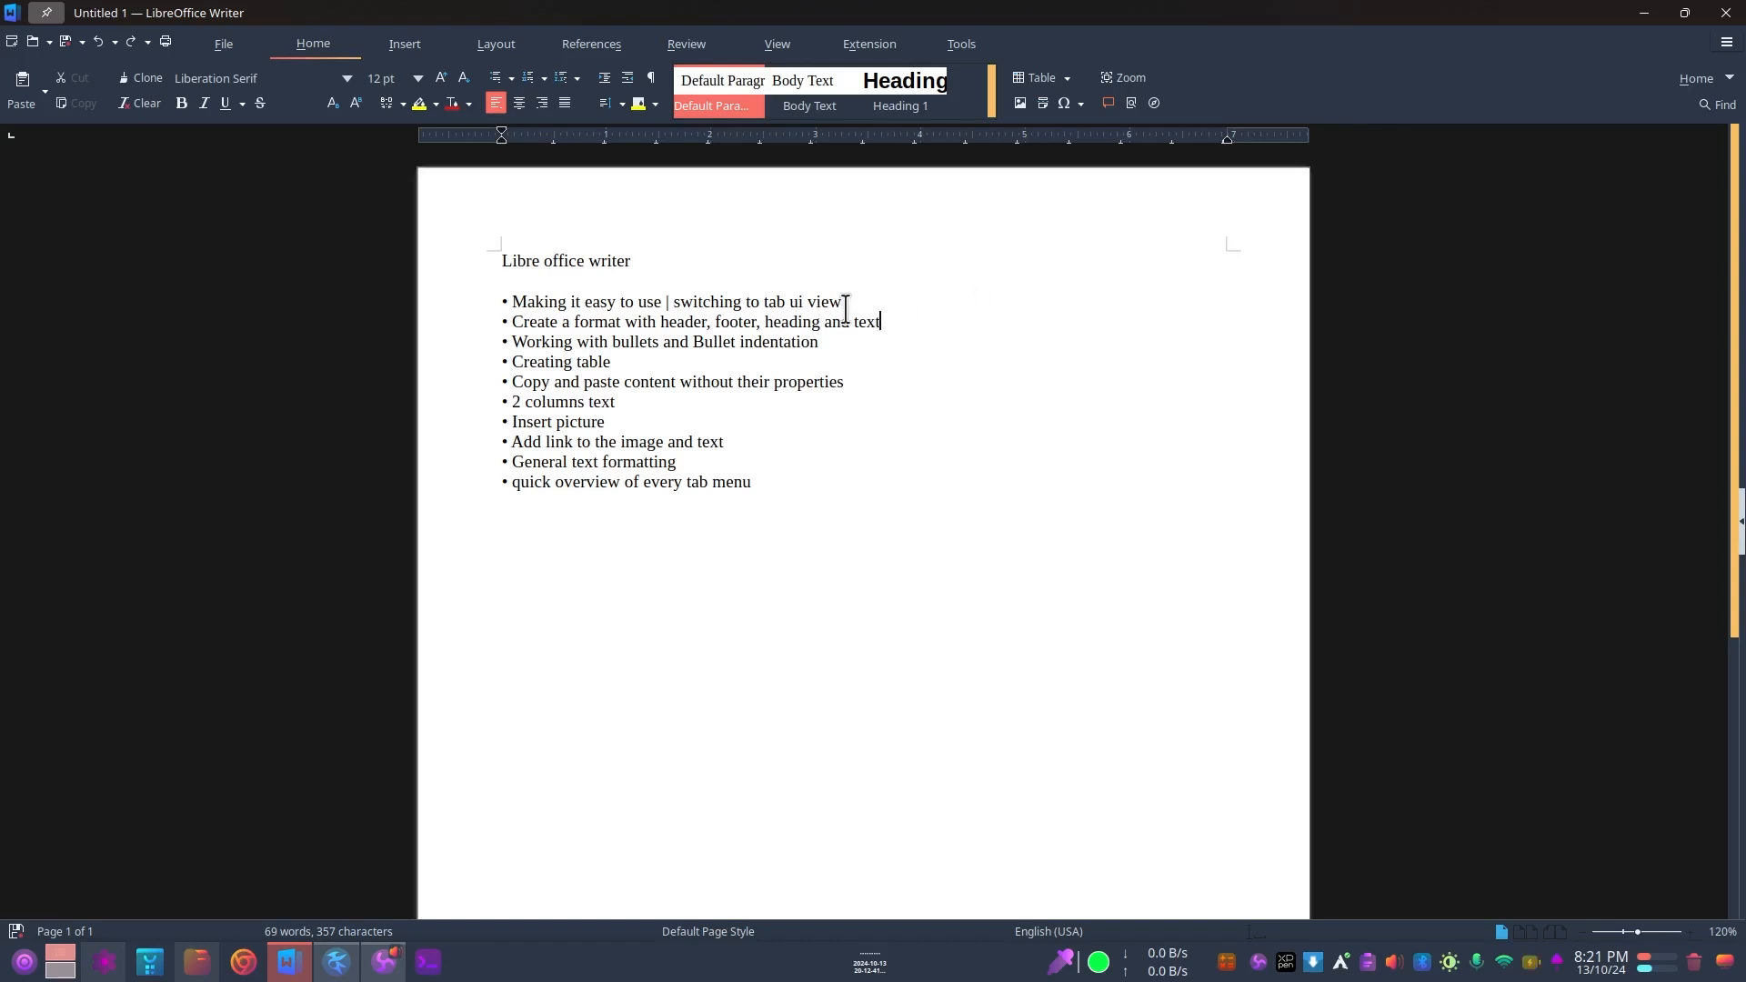
left_click_drag(511, 302, 843, 302)
left_click(600, 324)
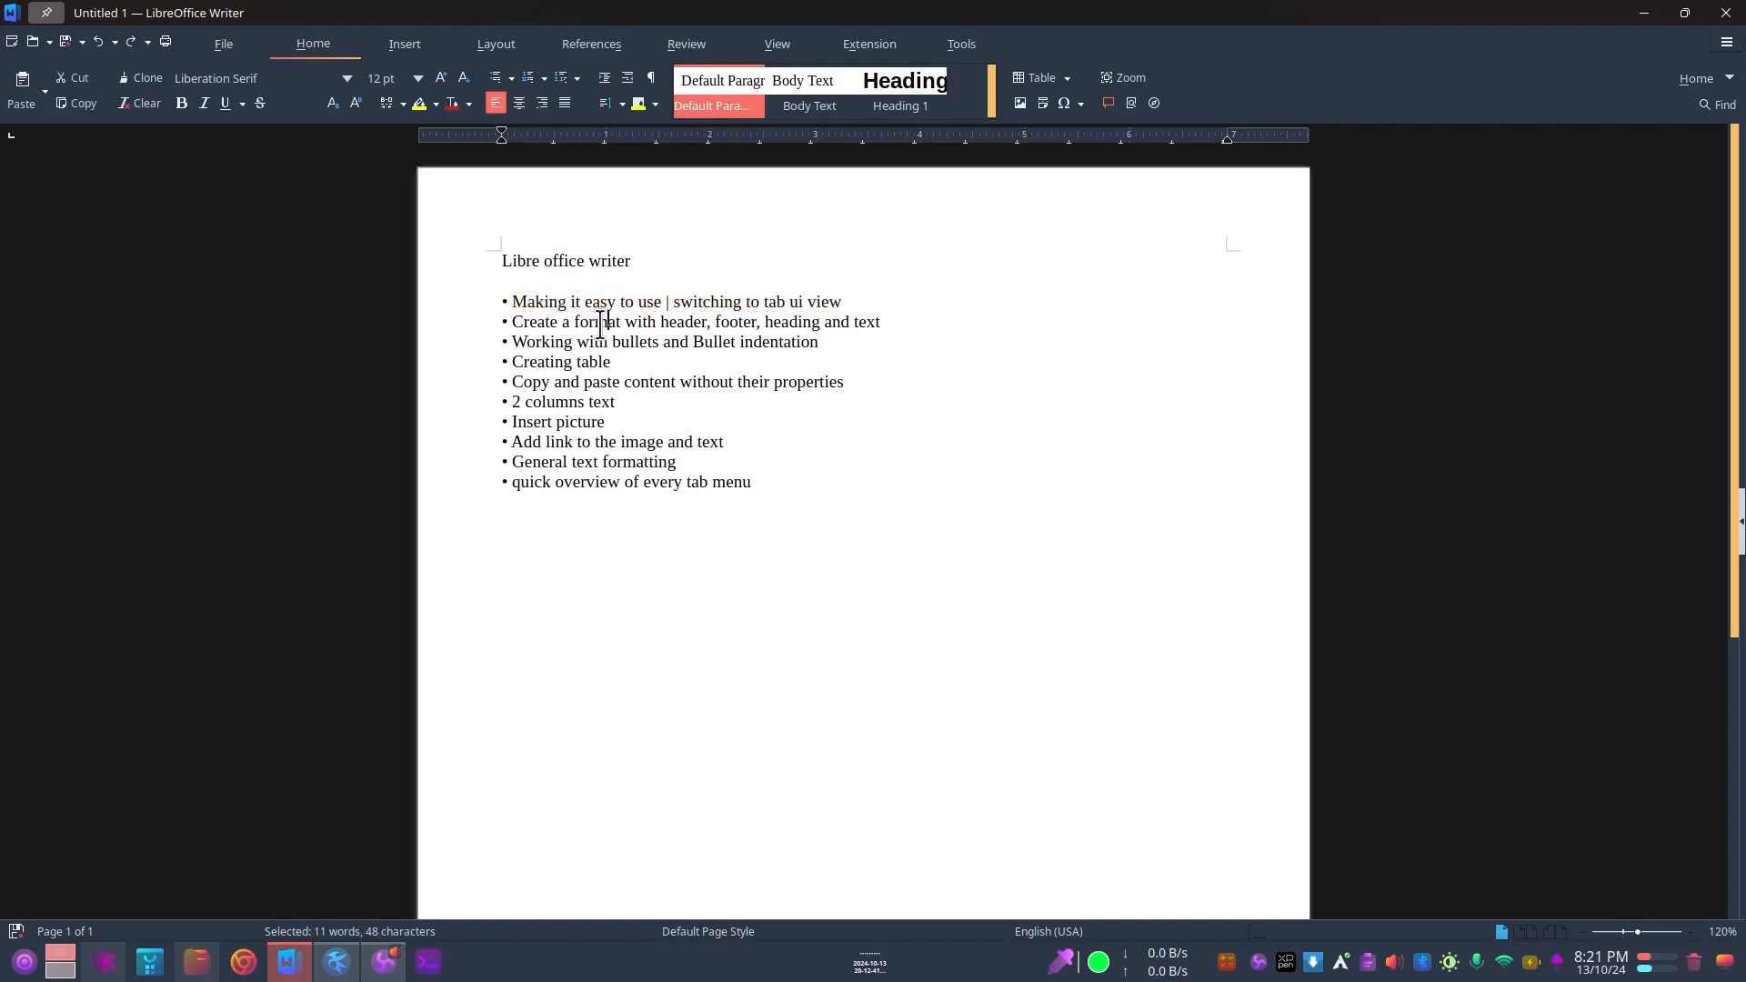
left_click_drag(511, 323, 888, 324)
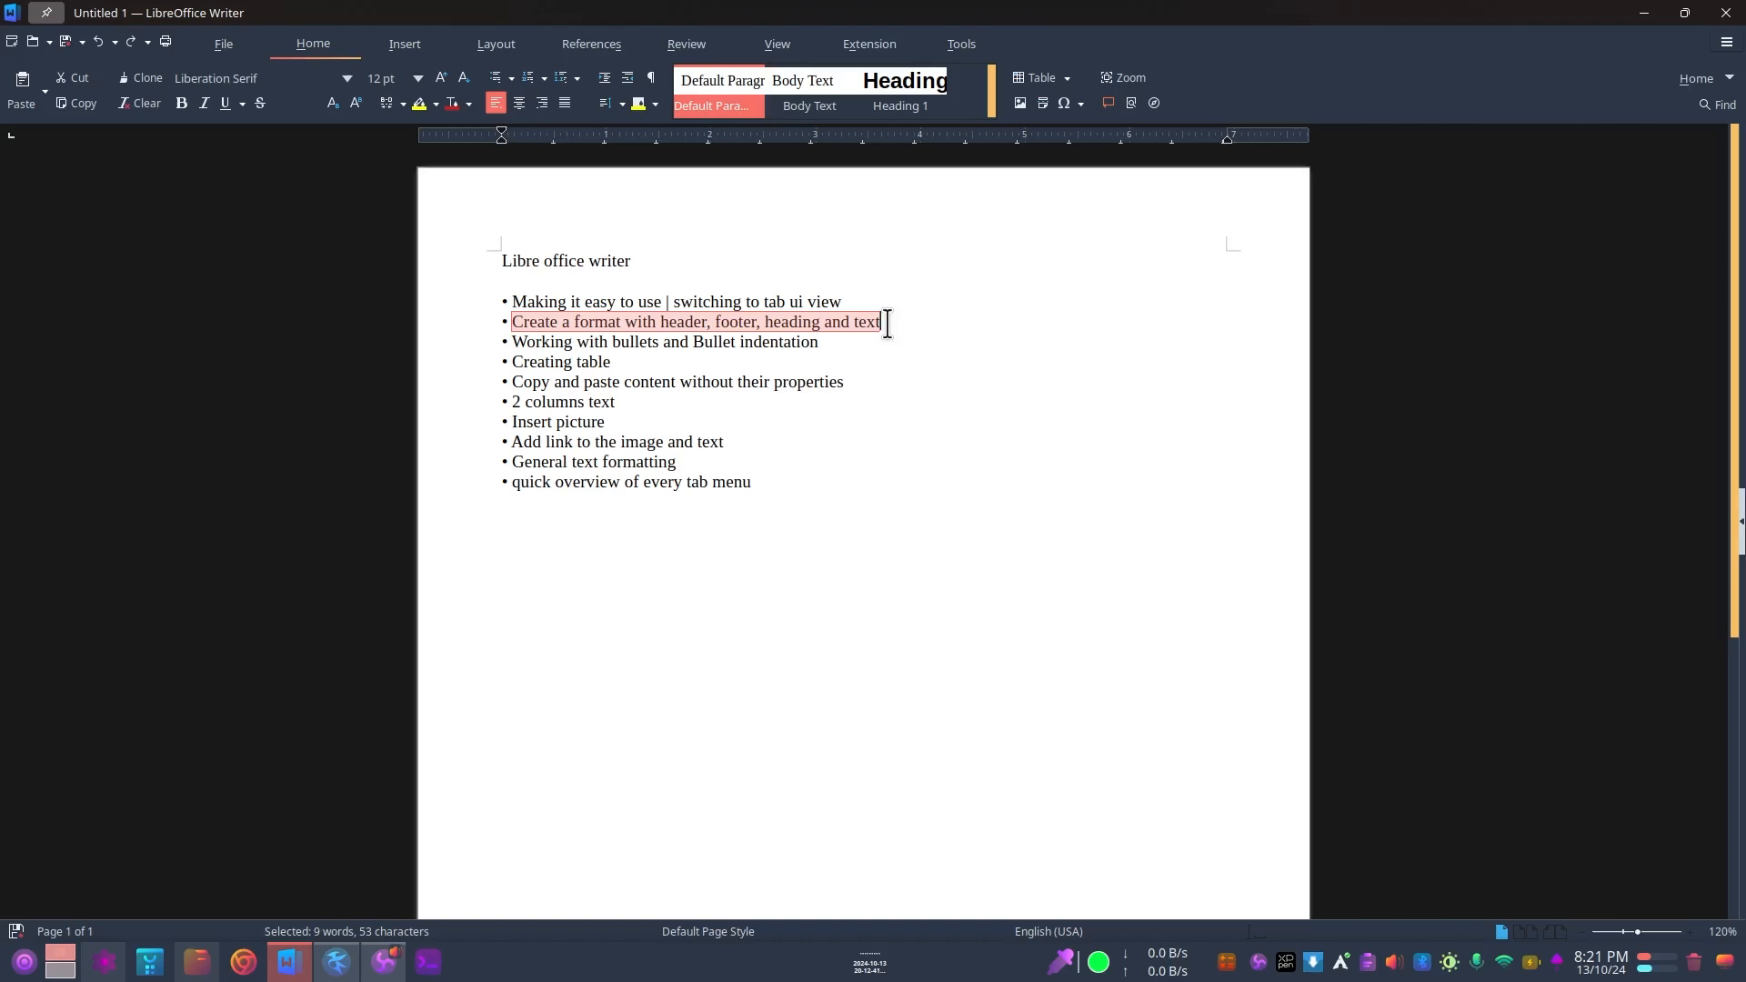
left_click(888, 324)
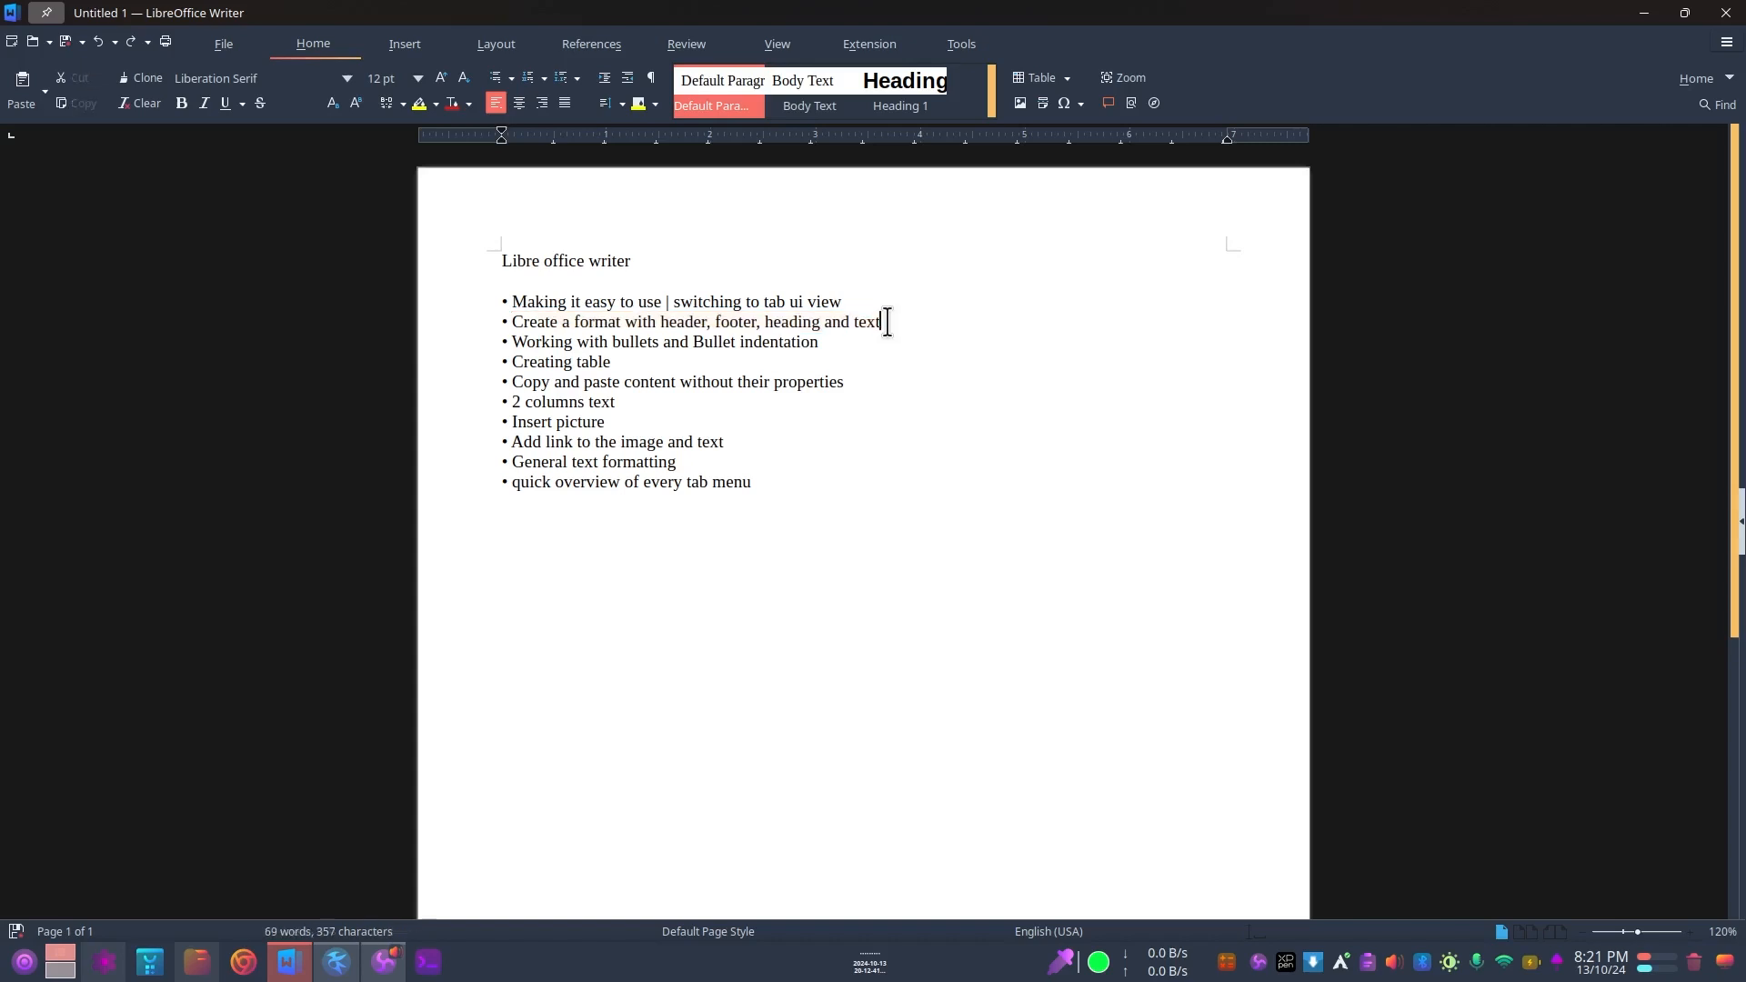
left_click_drag(511, 323, 893, 312)
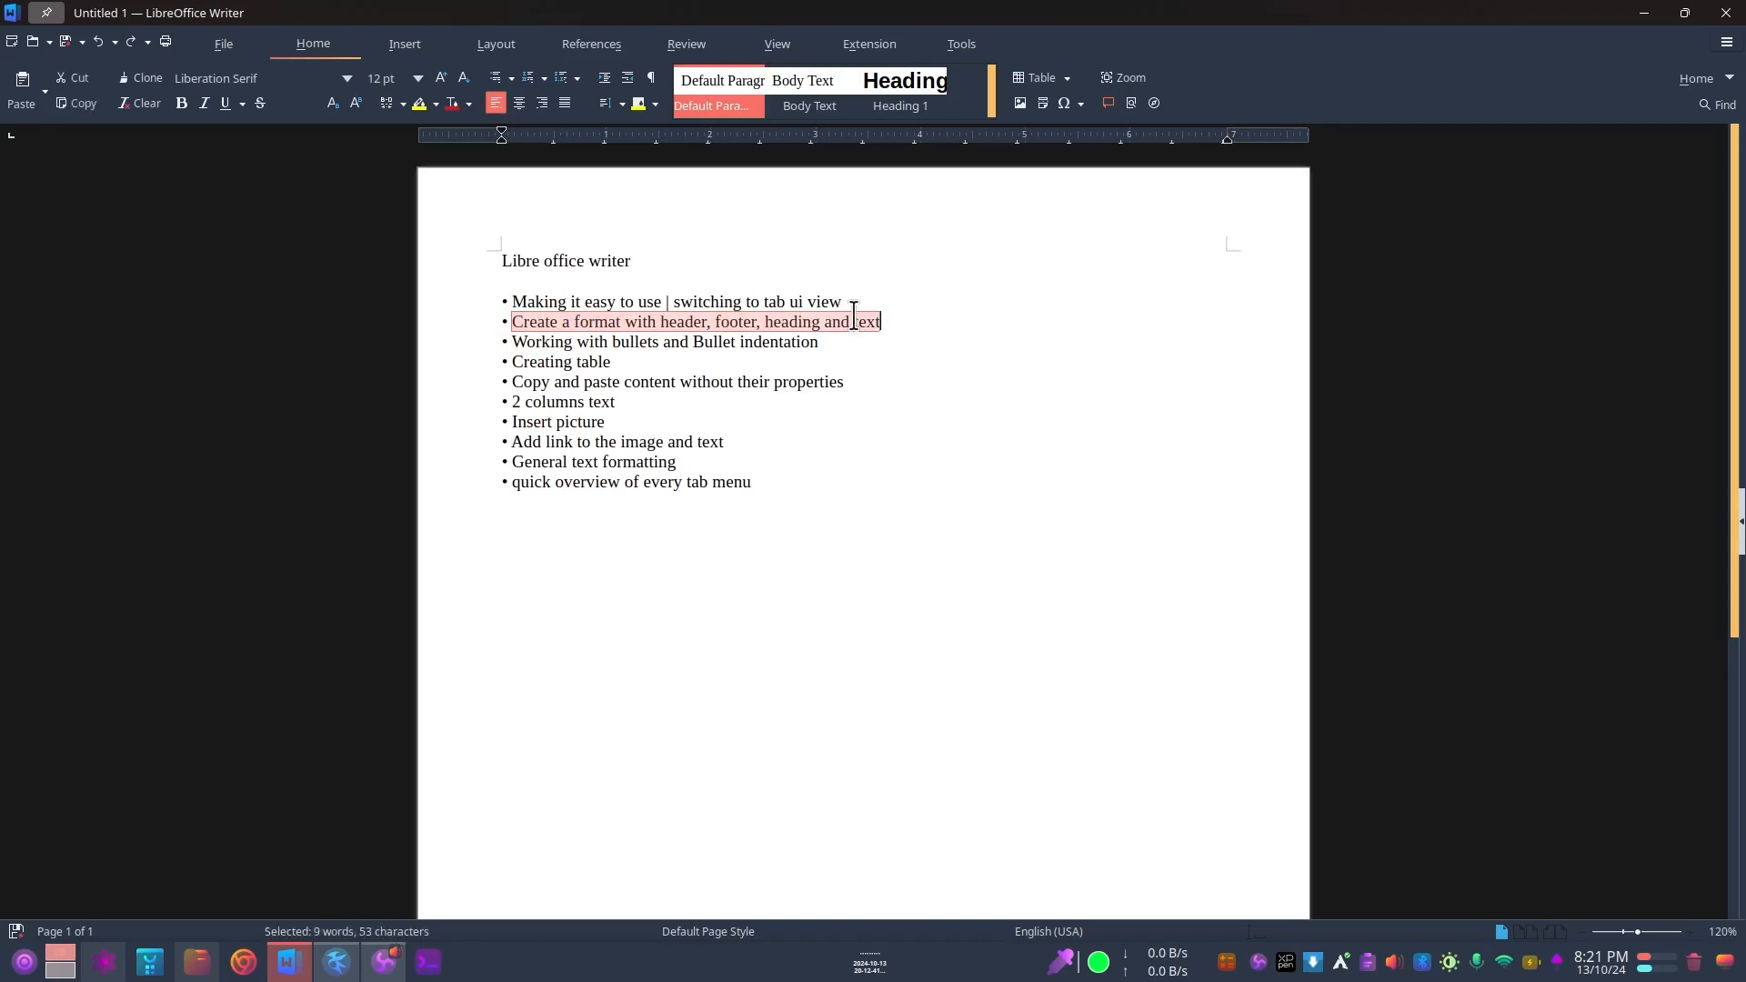
left_click(889, 320)
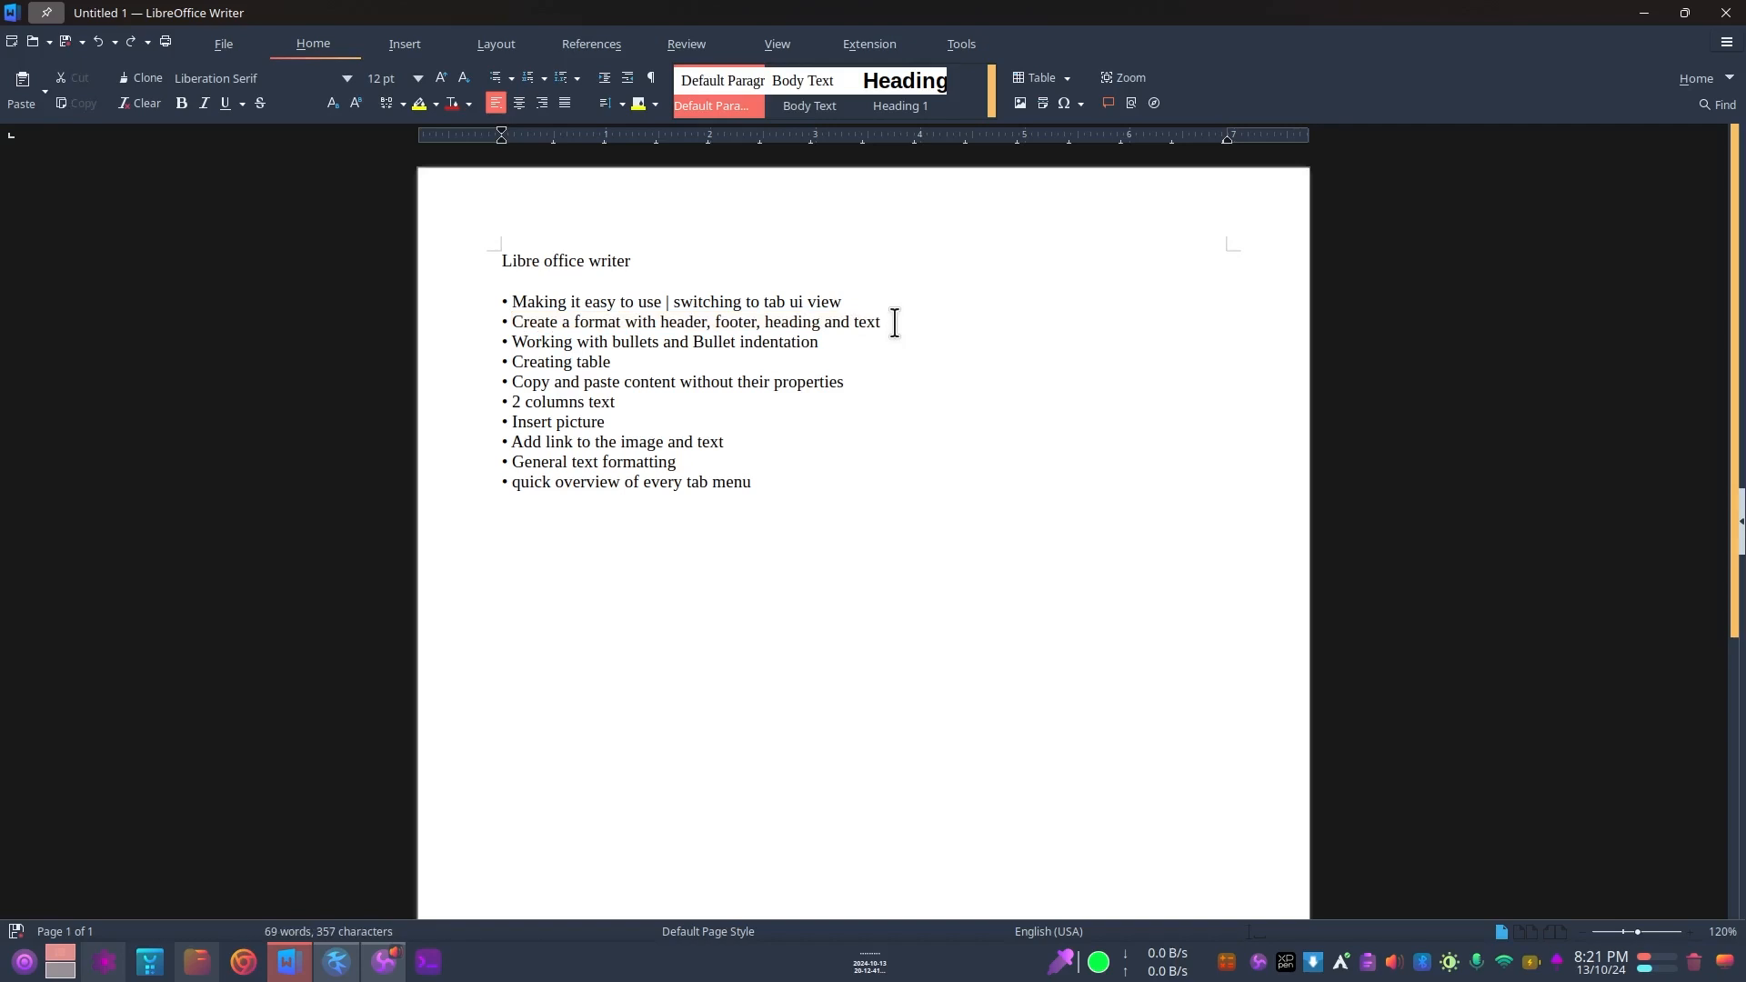
left_click(575, 323)
right_click(576, 196)
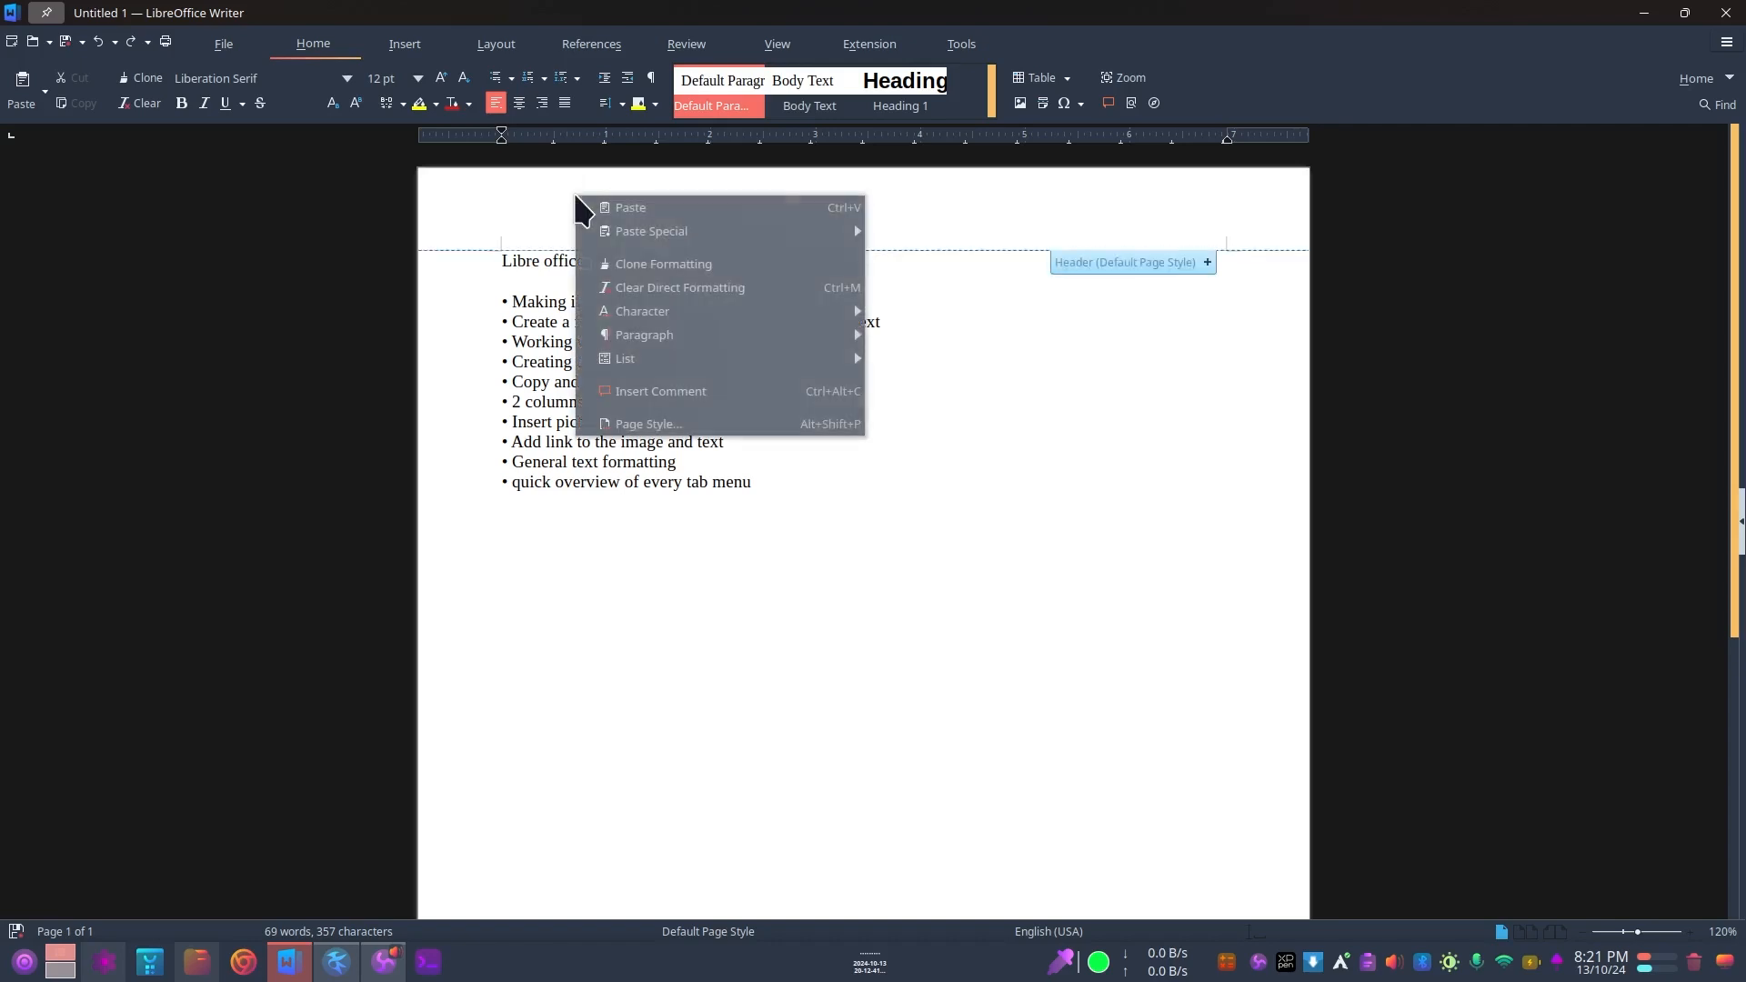
left_click(741, 520)
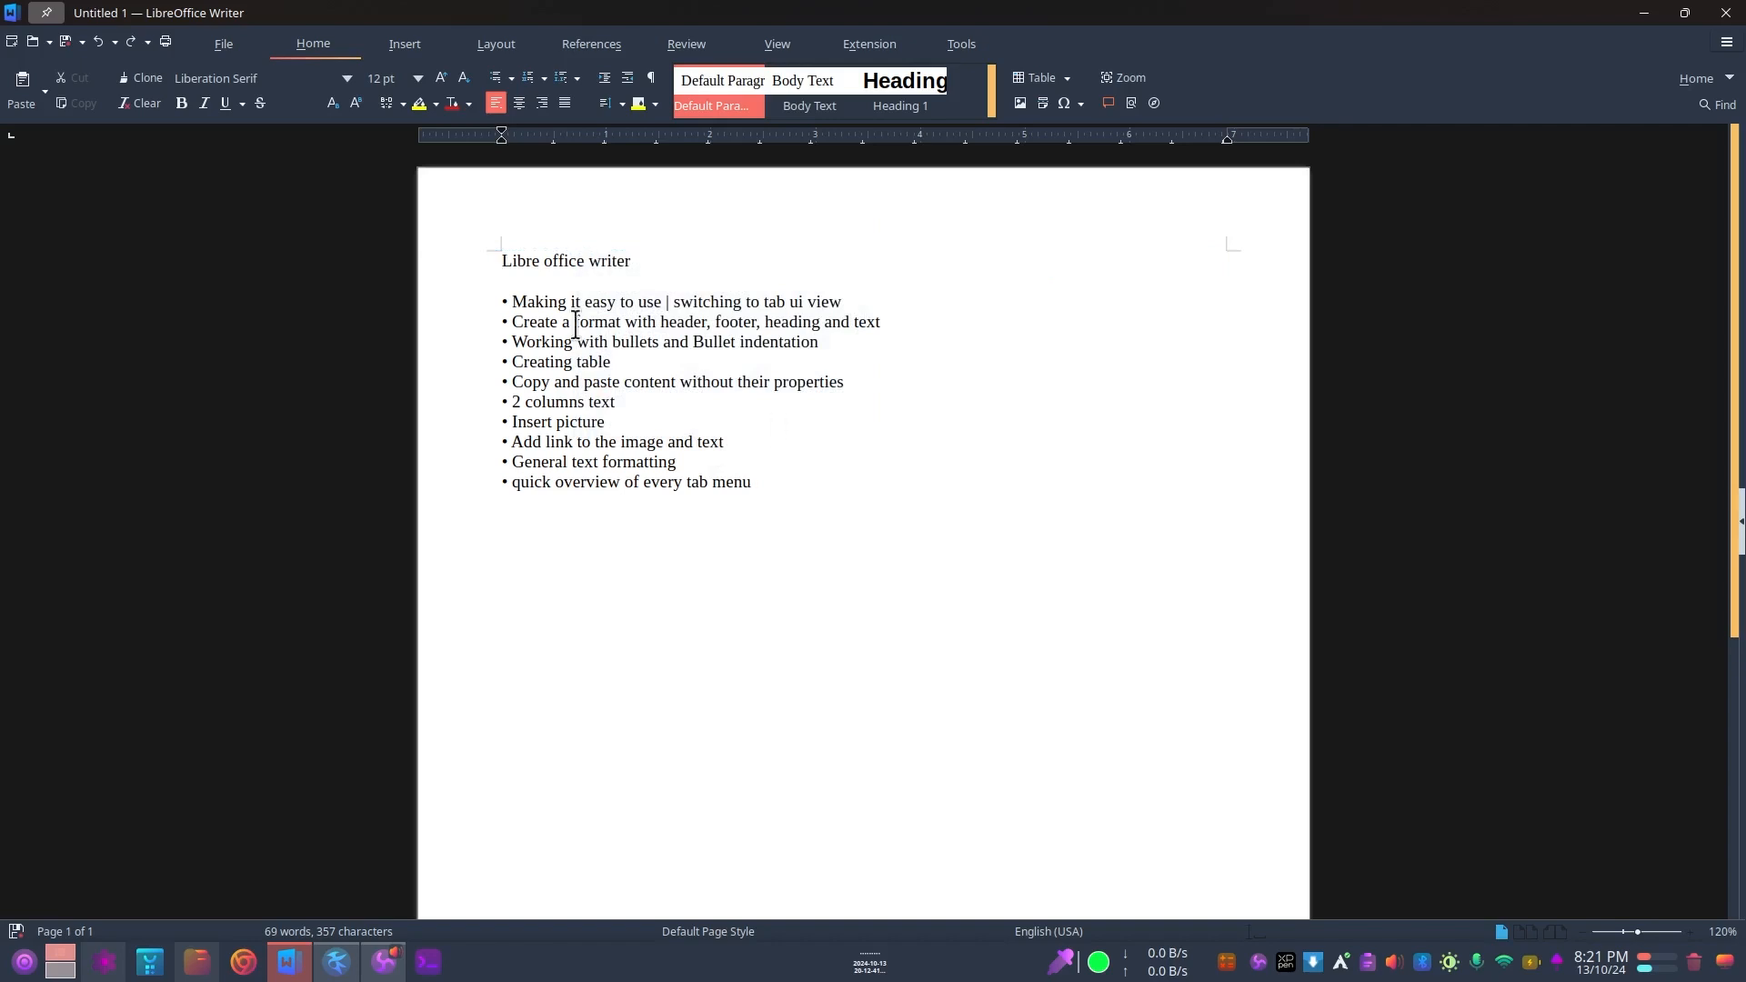
scroll(561, 278, "down", 3)
scroll(562, 278, "up", 3)
left_click(505, 191)
right_click(509, 190)
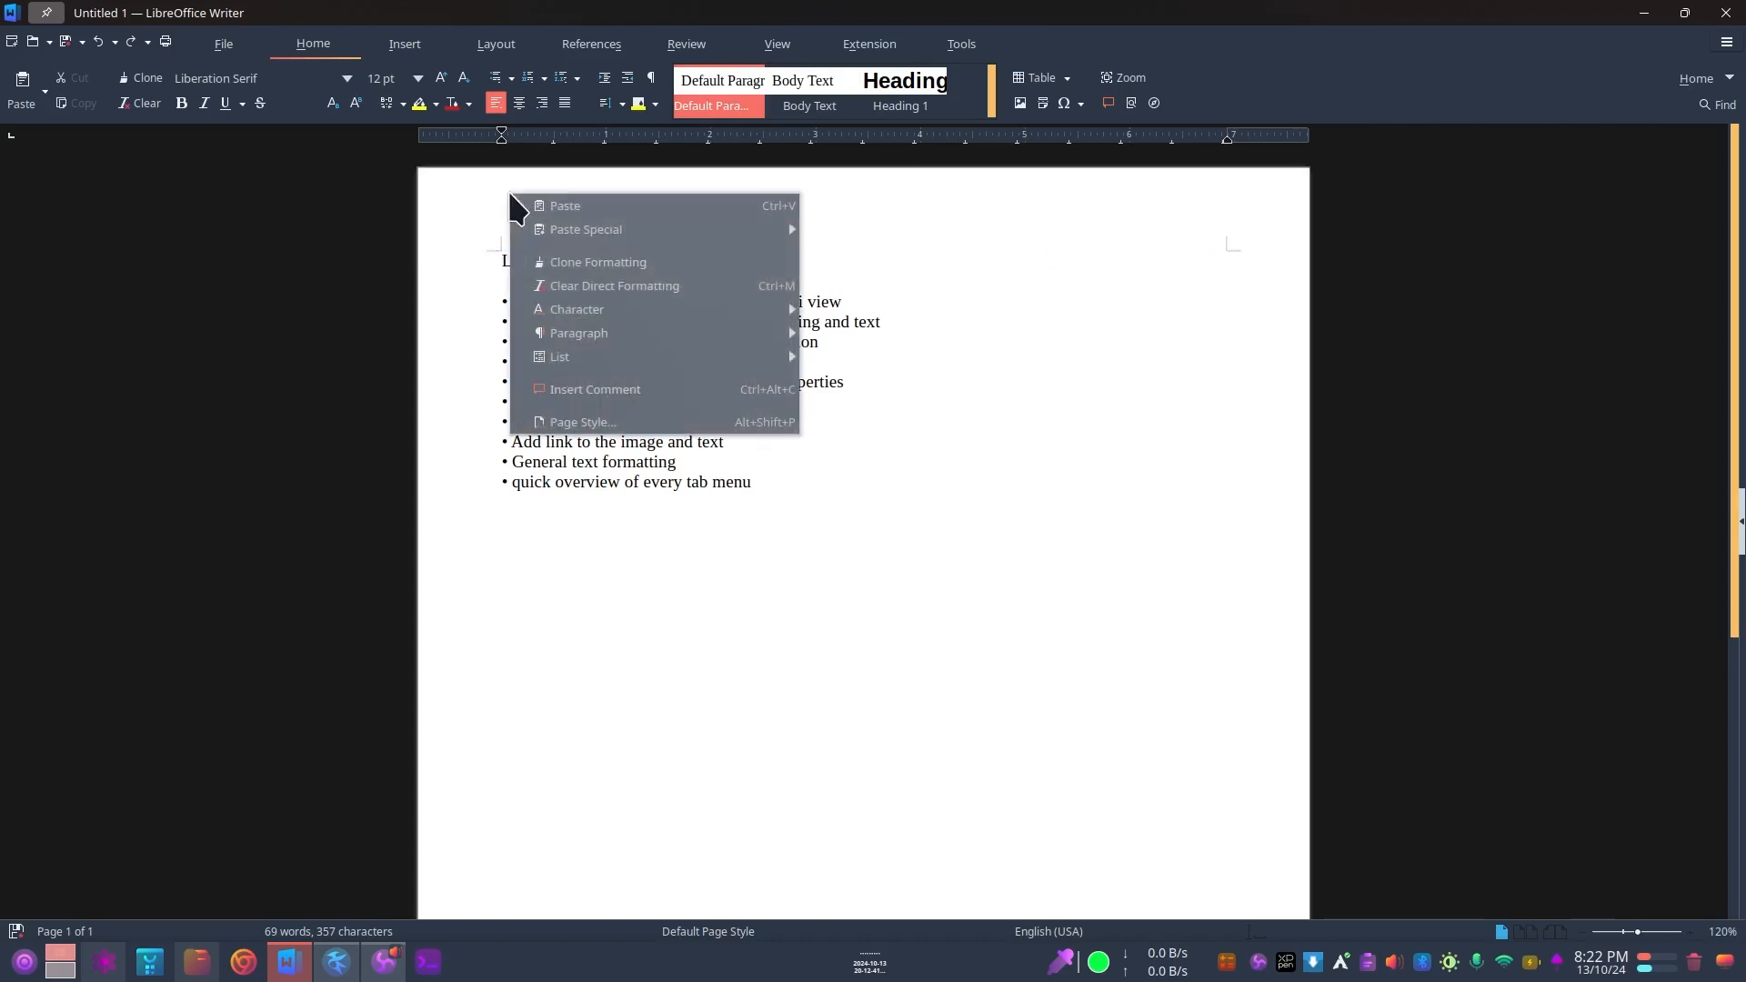
left_click(481, 185)
right_click(482, 193)
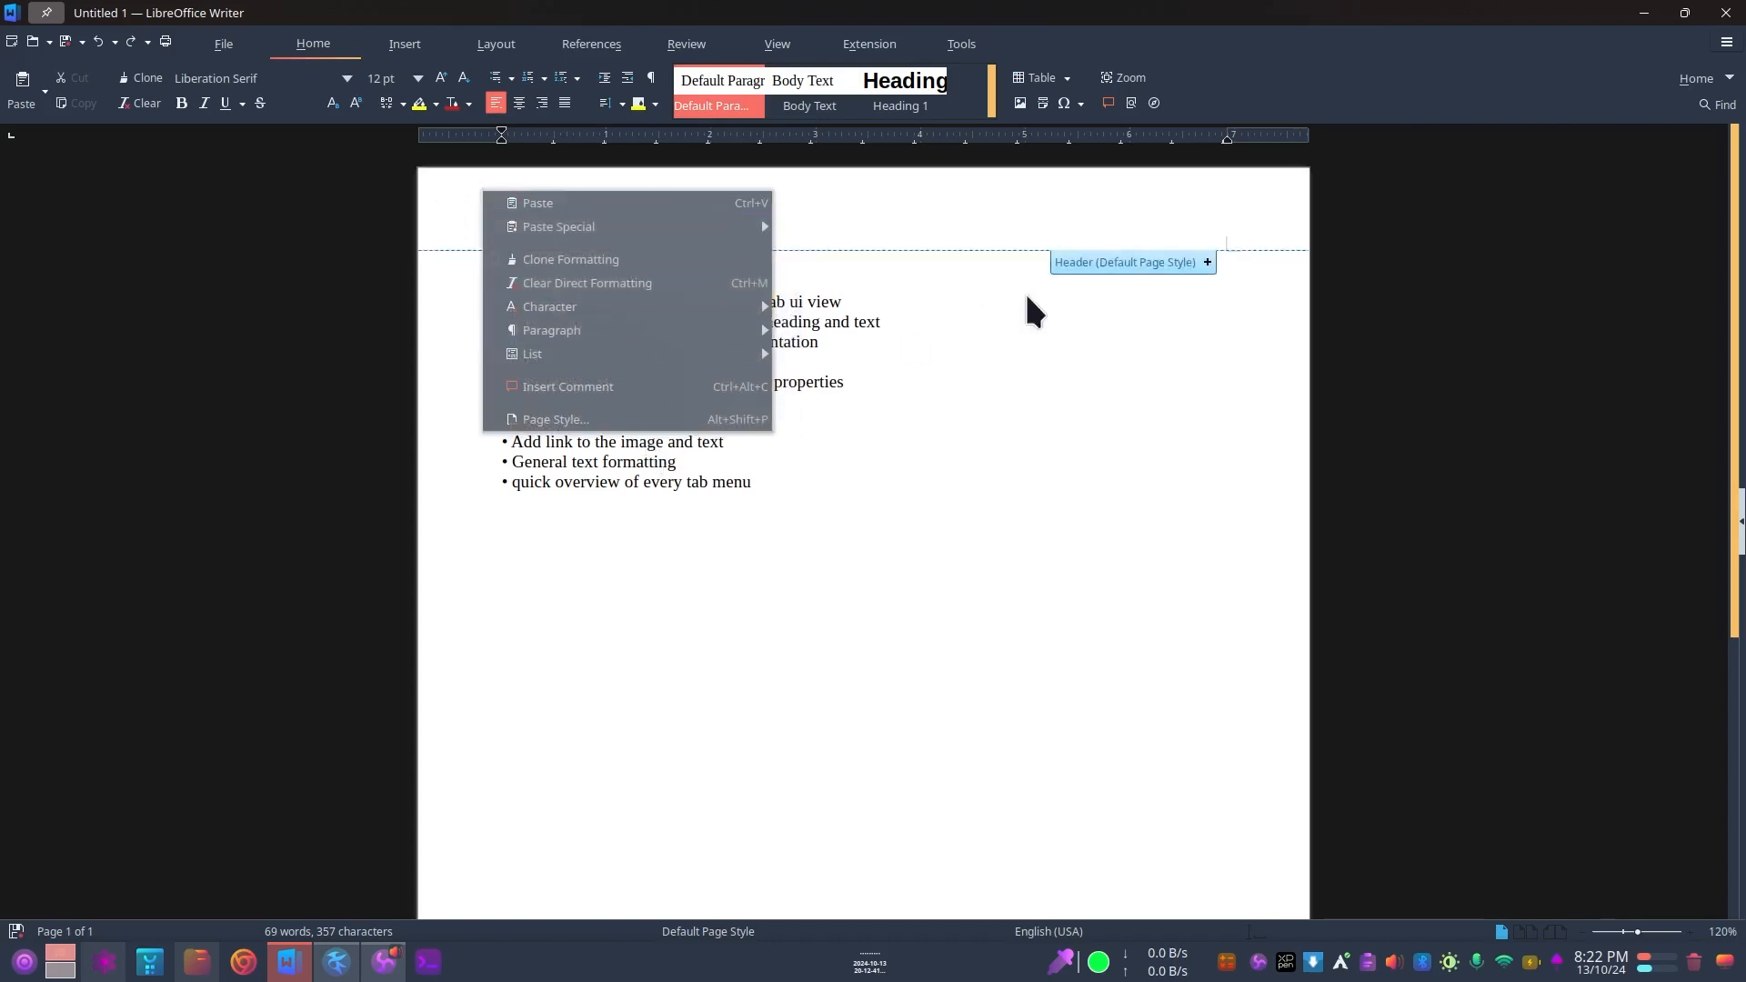
Step: Add a header to the default page style
left_click(947, 223)
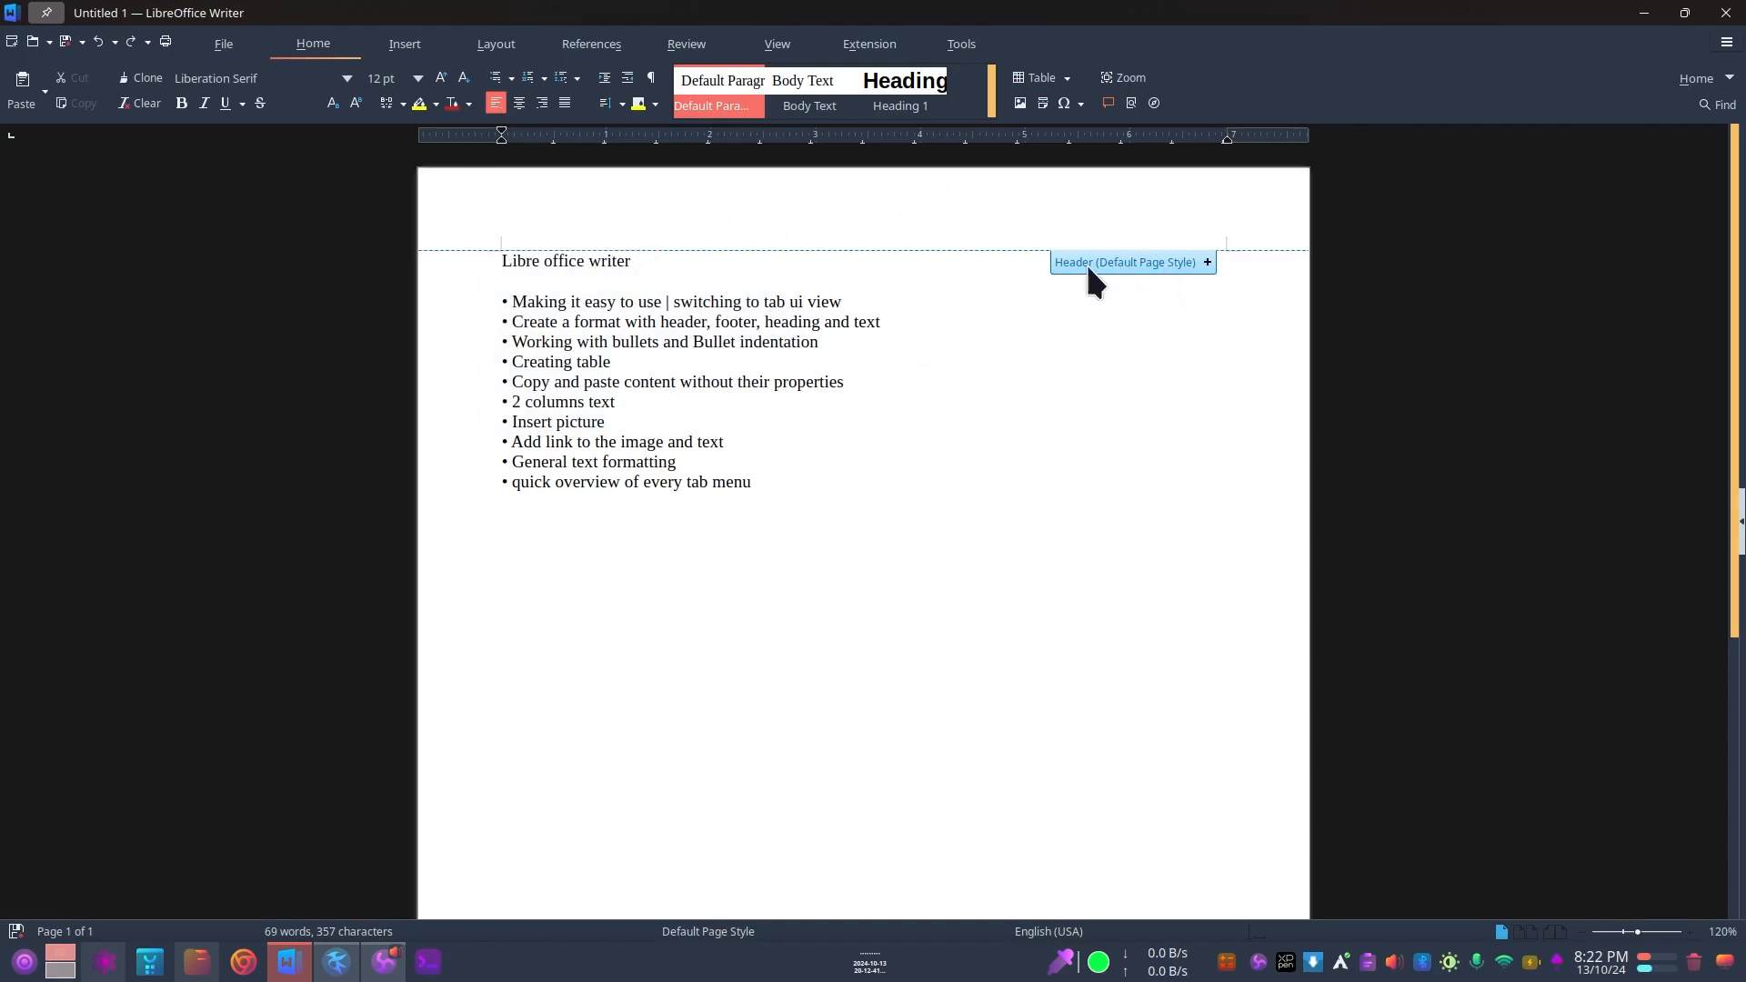
left_click(1207, 262)
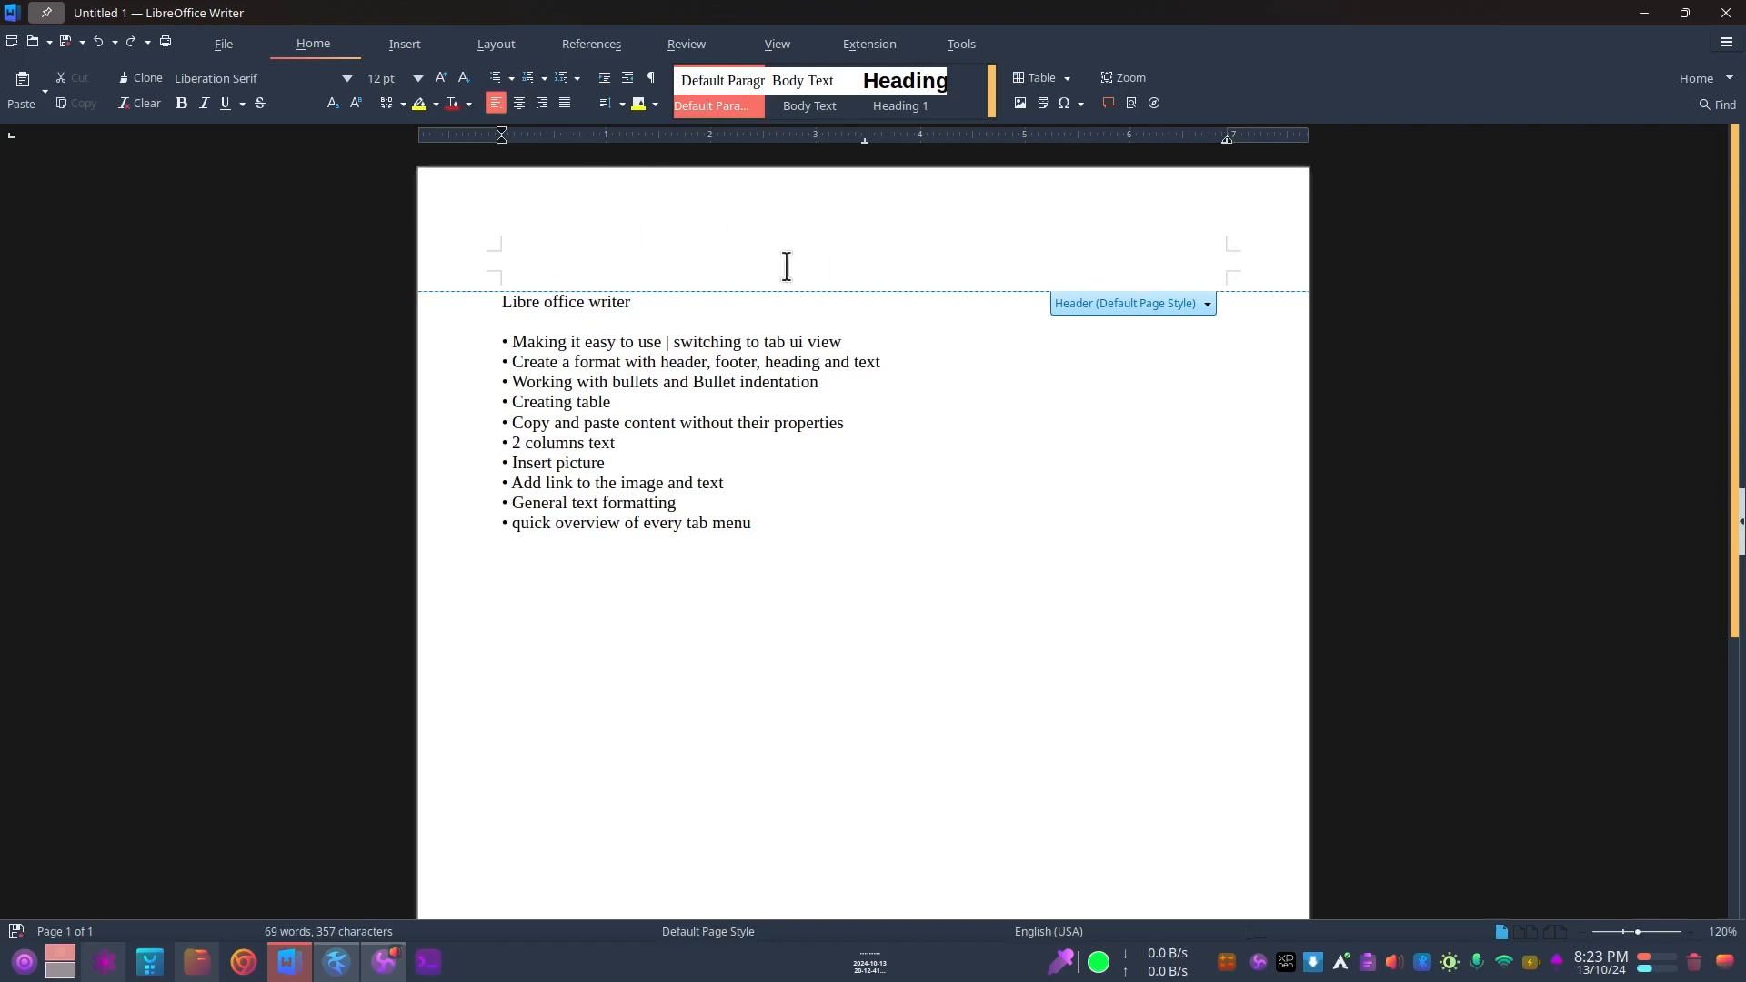
scroll(757, 348, "down", 4)
scroll(756, 349, "down", 3)
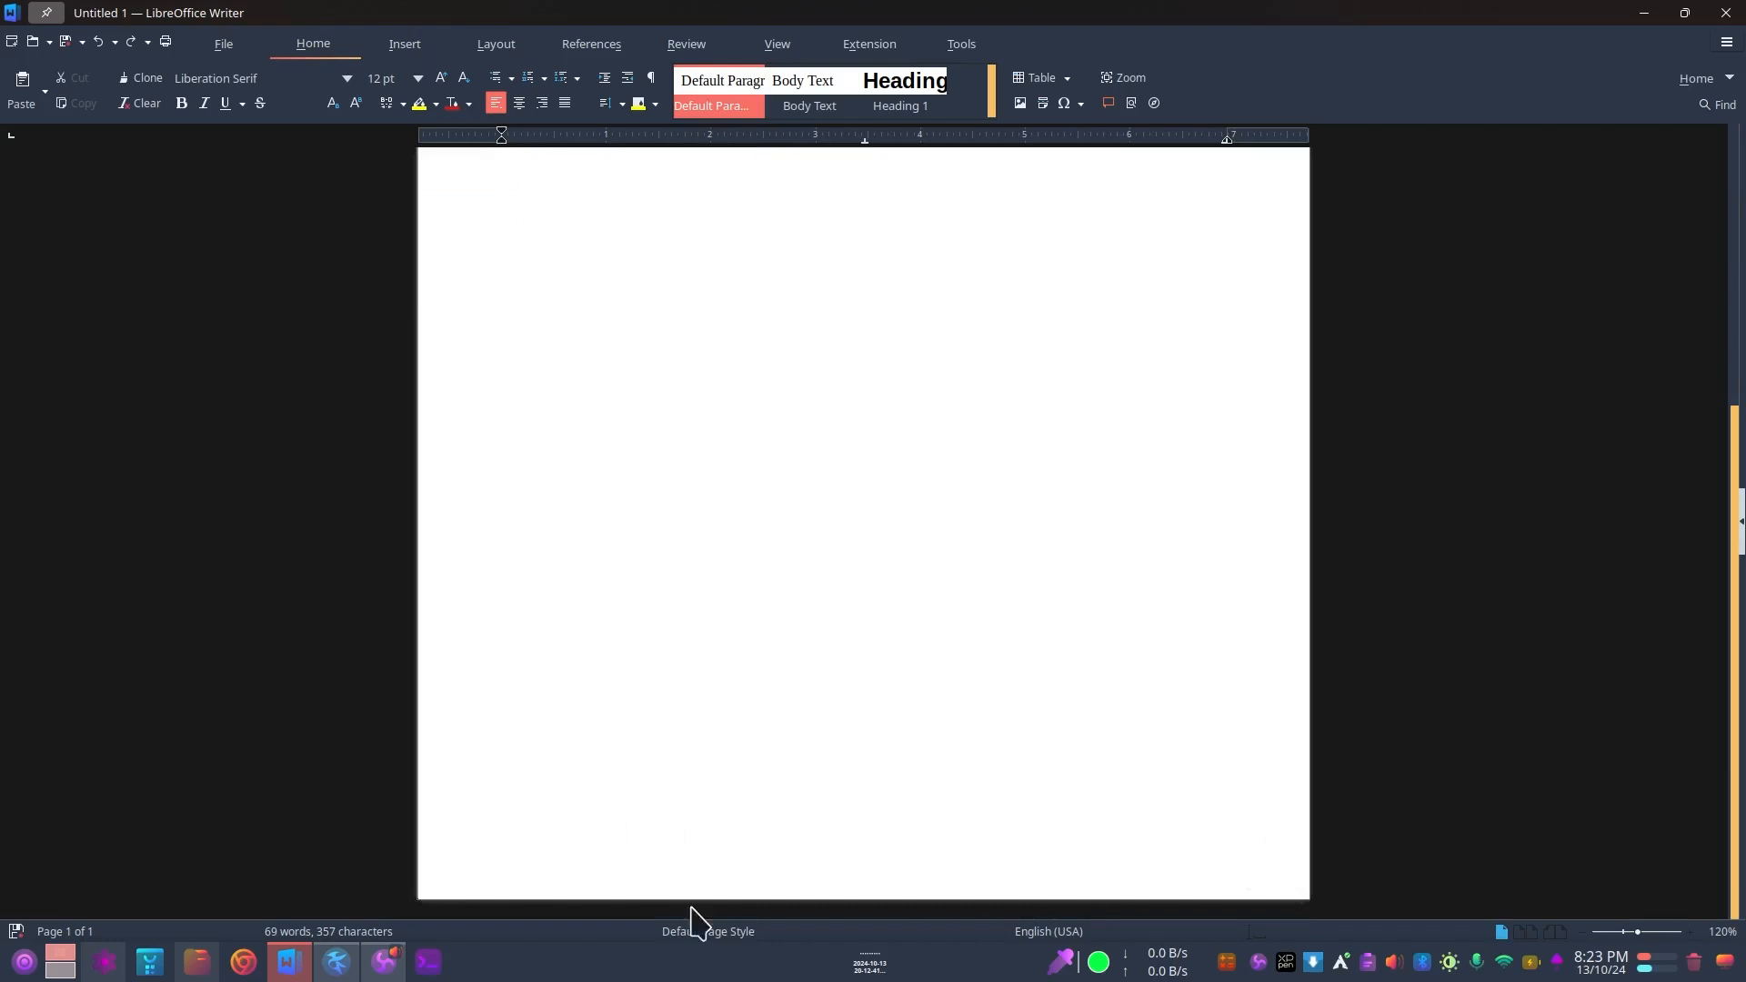
scroll(947, 615, "up", 7)
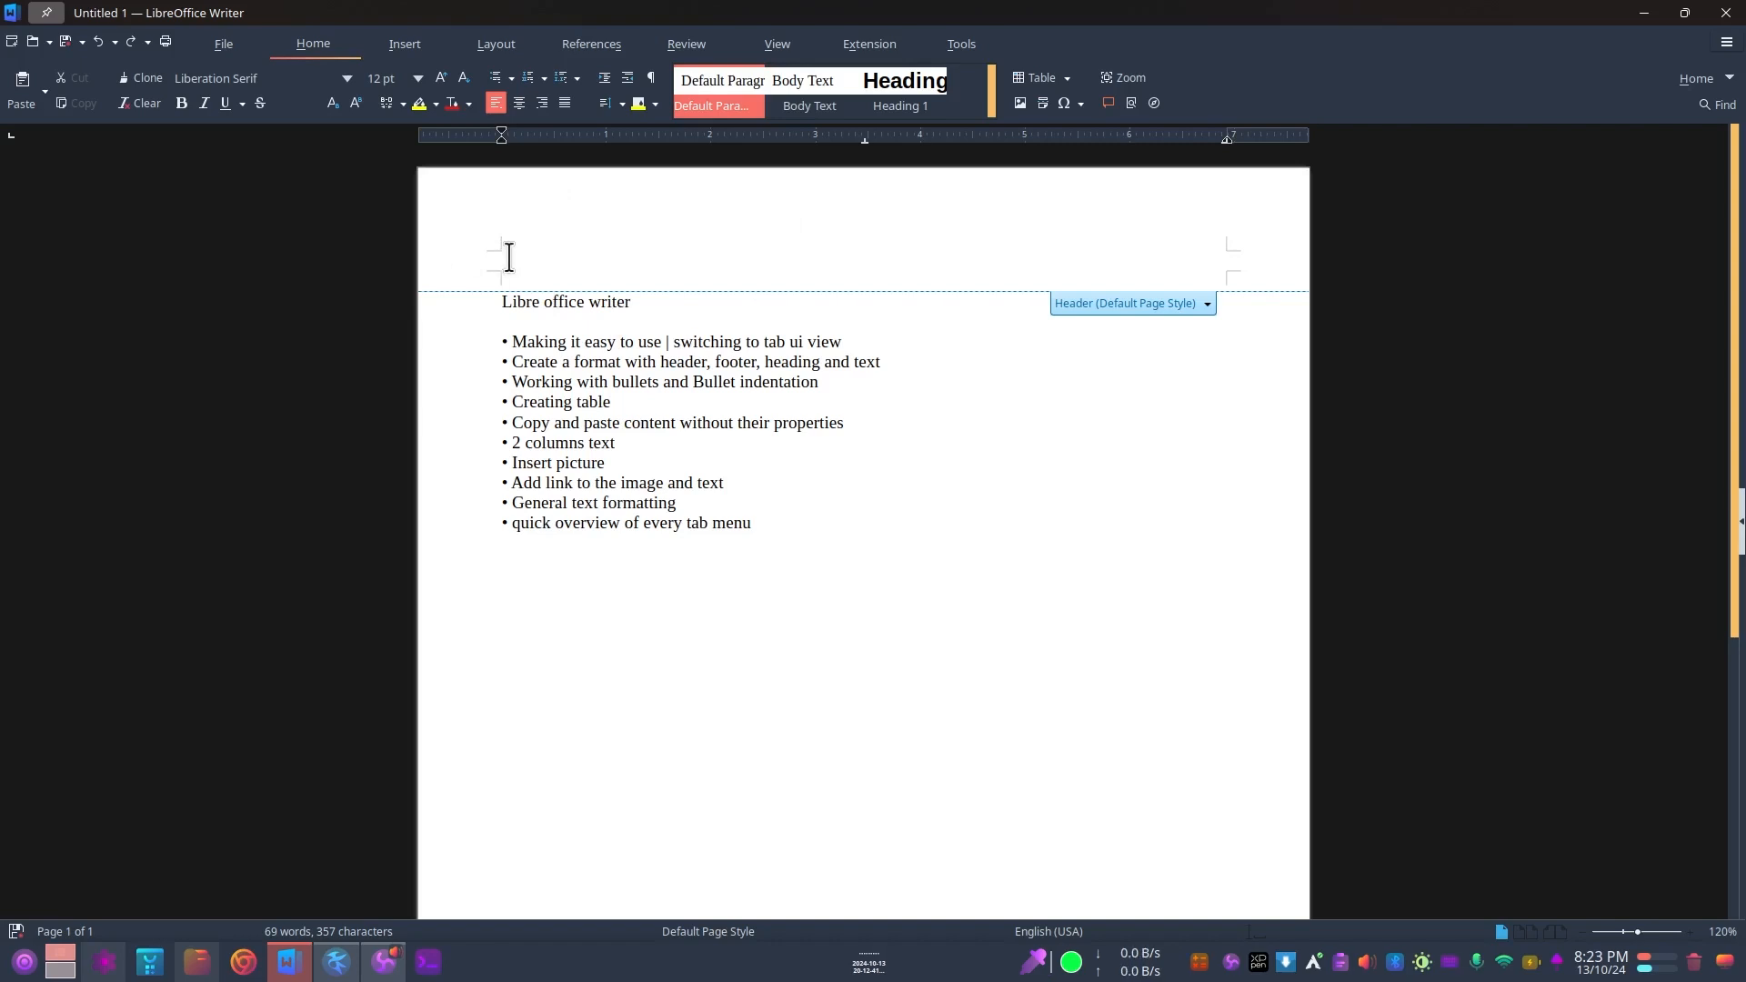
Step: Enter "Libre Office 10/06/2002" as the header text
type("ibre Office")
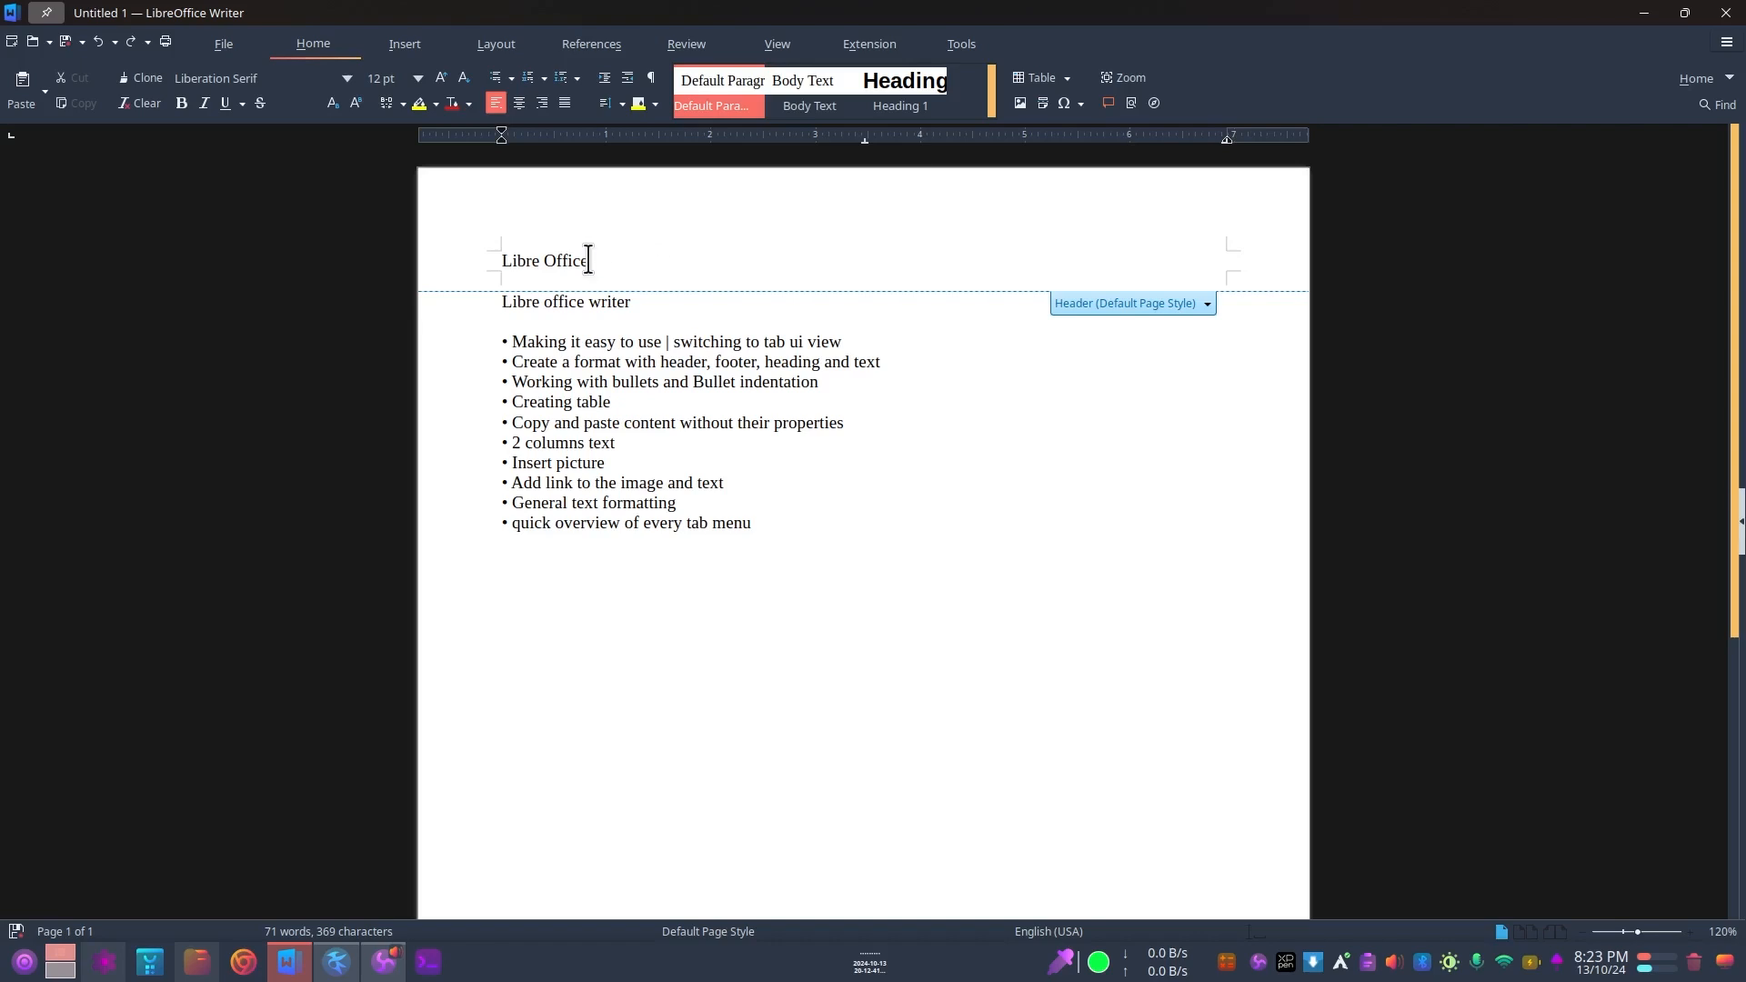
left_click_drag(589, 259, 1283, 260)
left_click(502, 261)
triple_click(553, 261)
left_click_drag(684, 261, 500, 257)
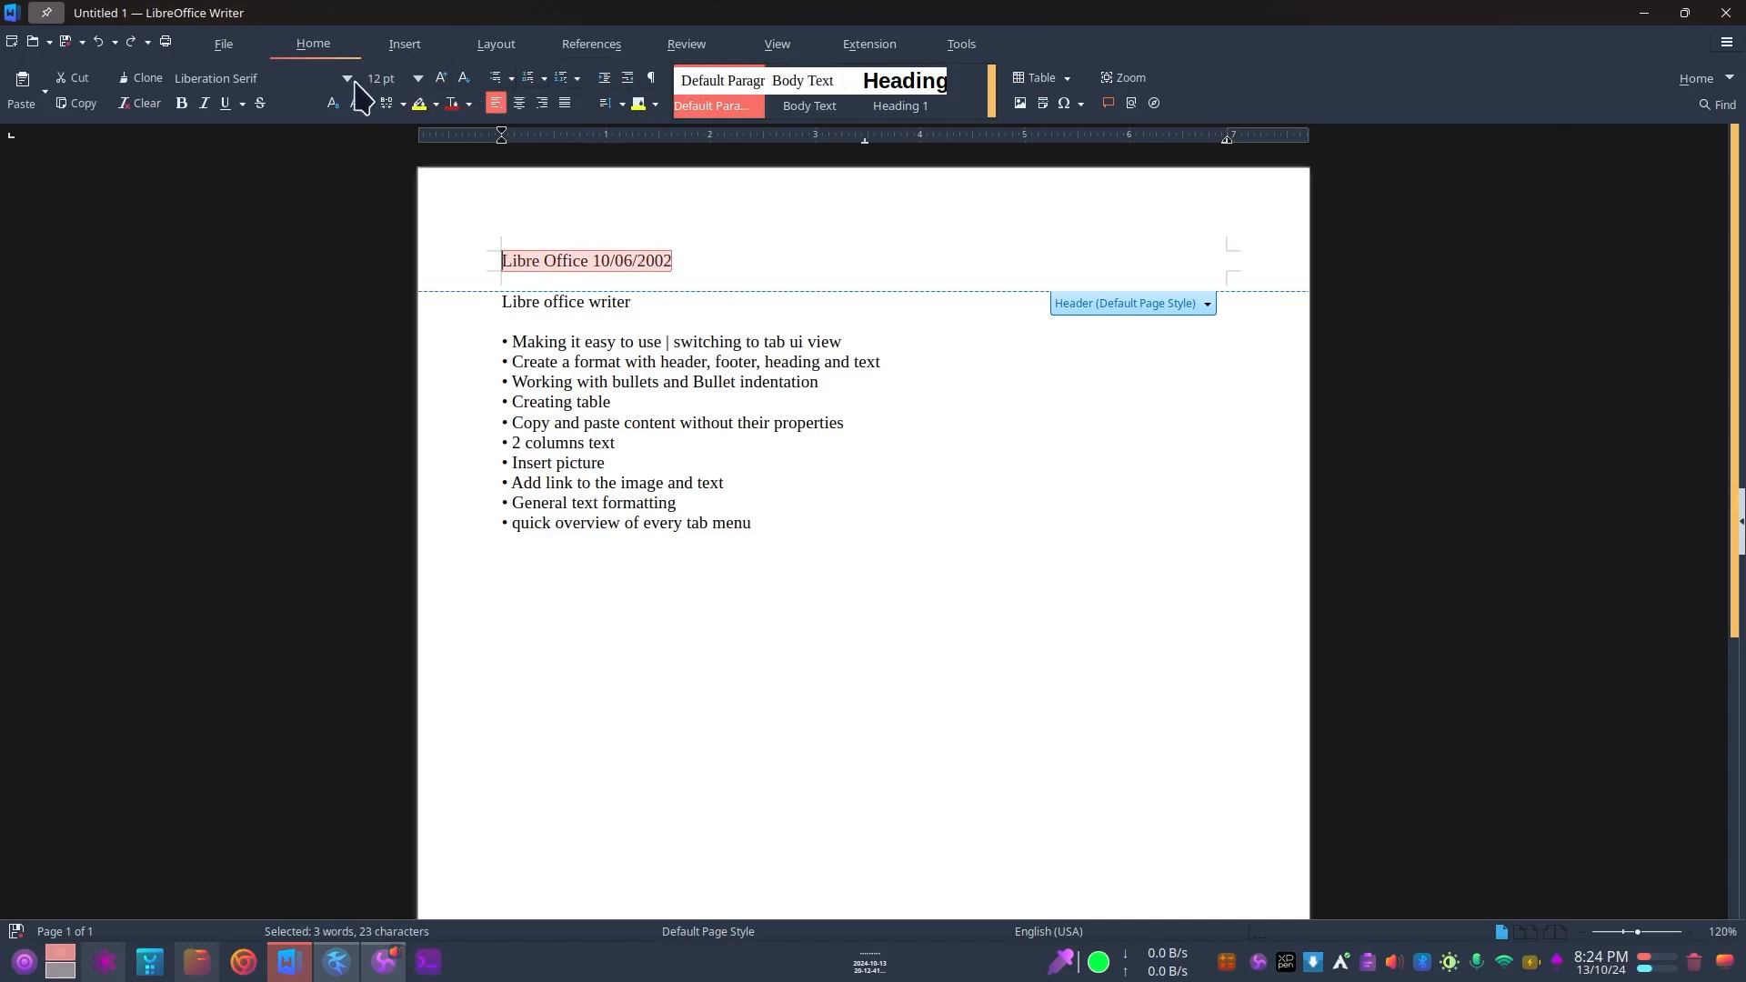
Step: Try centre and right alignment on the header text, and set it back to left alignment
double_click(571, 261)
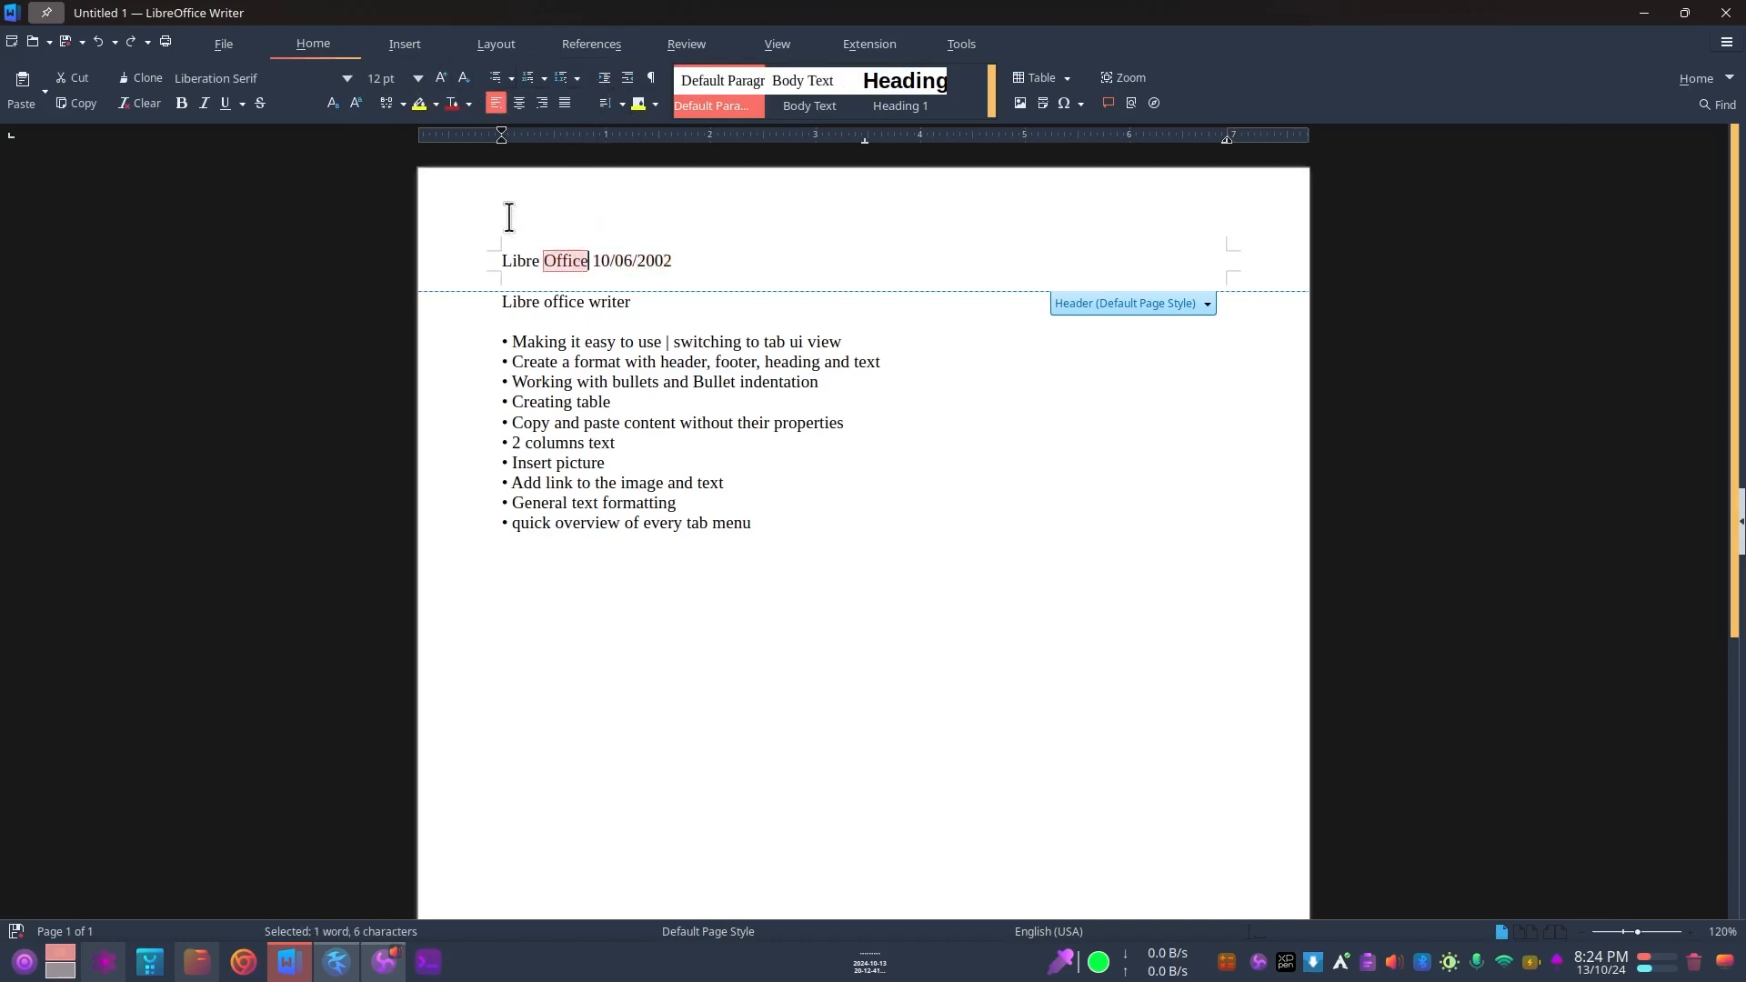
left_click(519, 104)
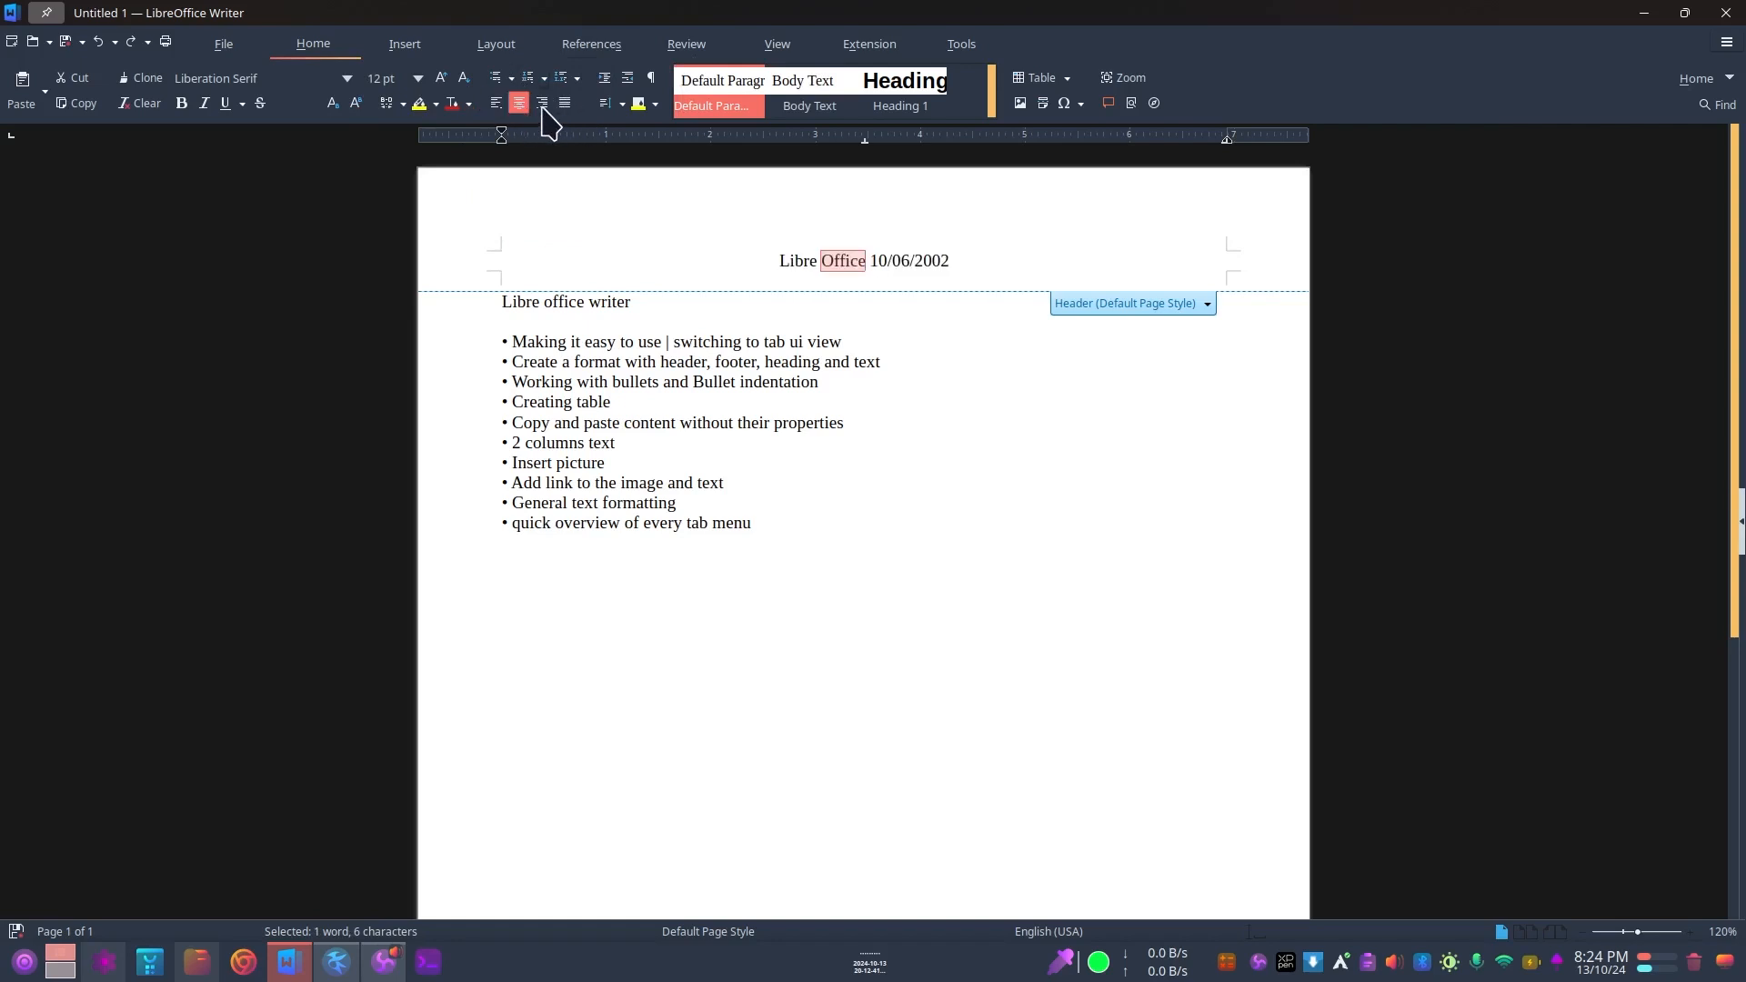
left_click(542, 104)
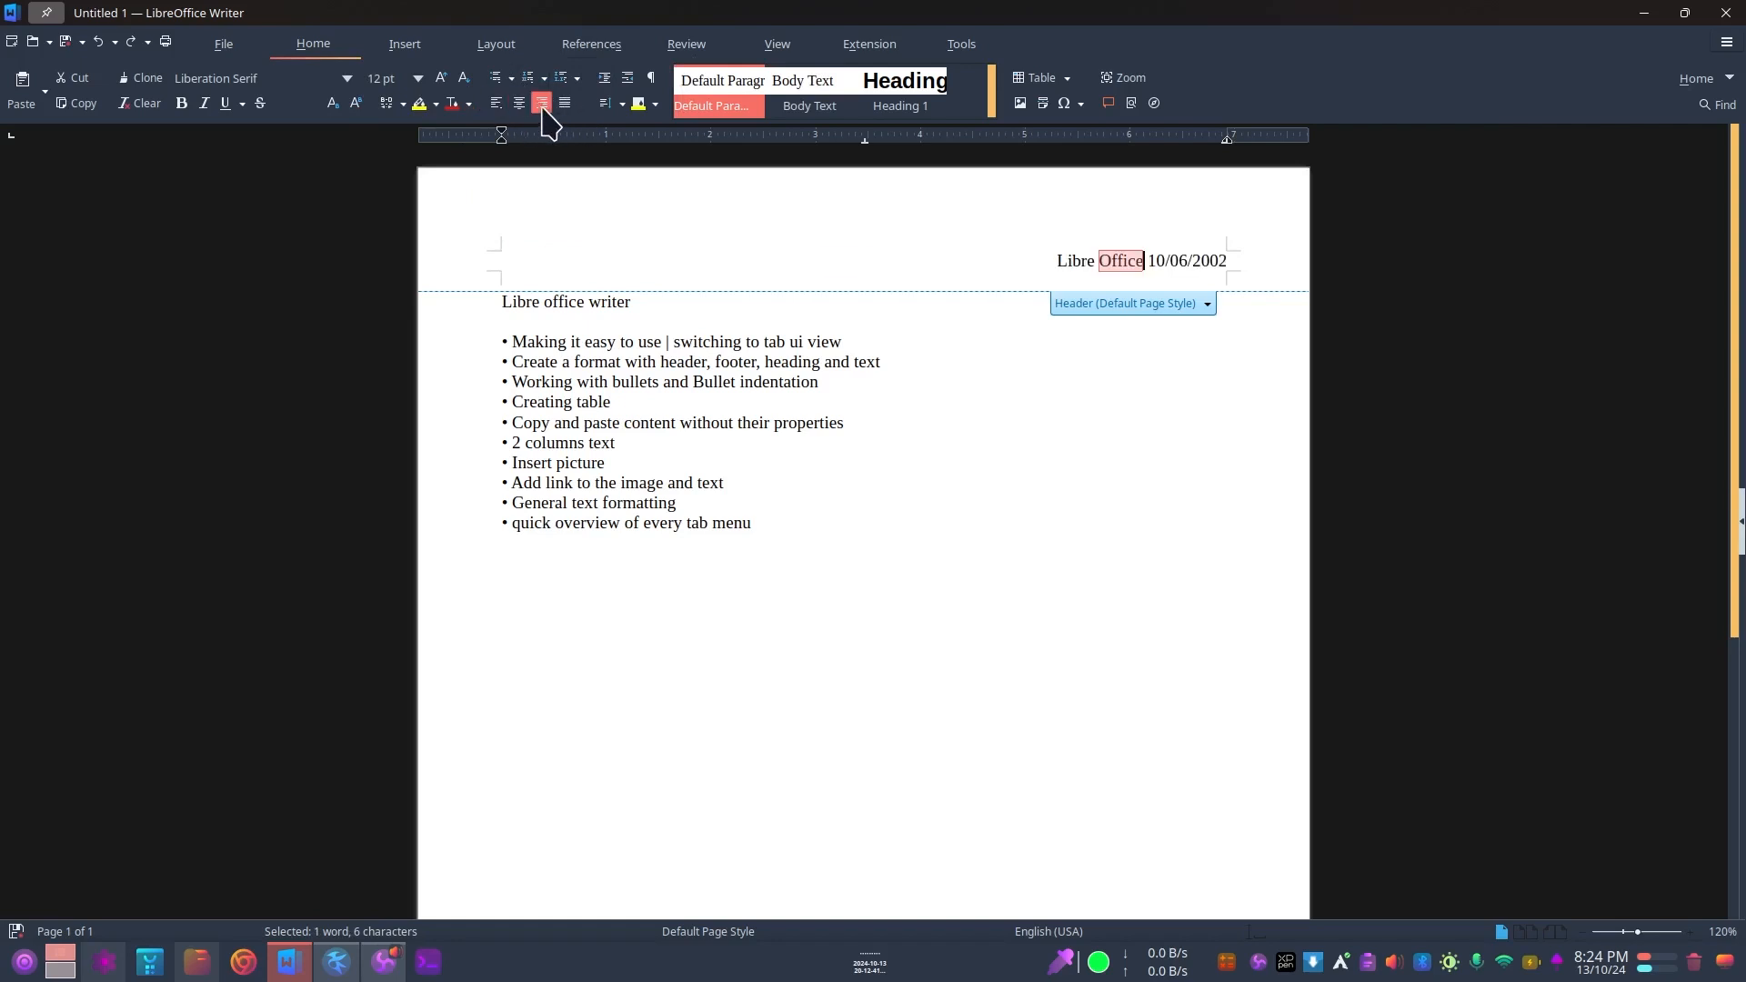
left_click(1114, 261)
left_click_drag(1144, 260, 1052, 261)
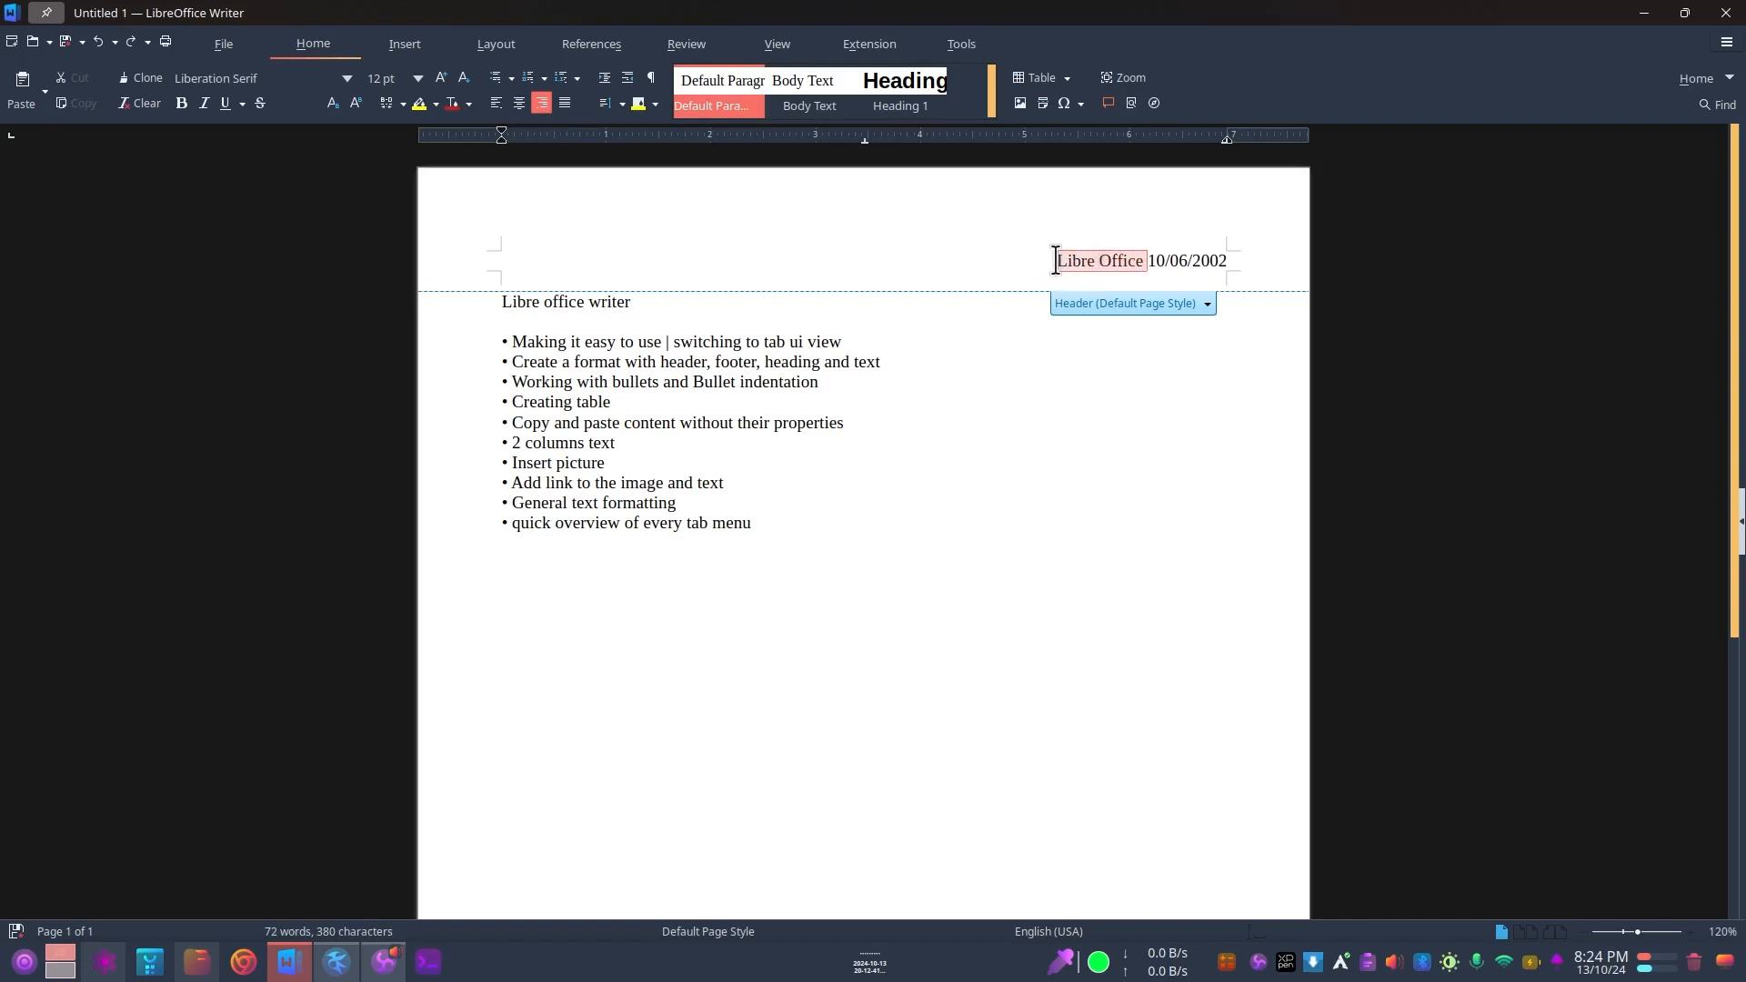
left_click(496, 104)
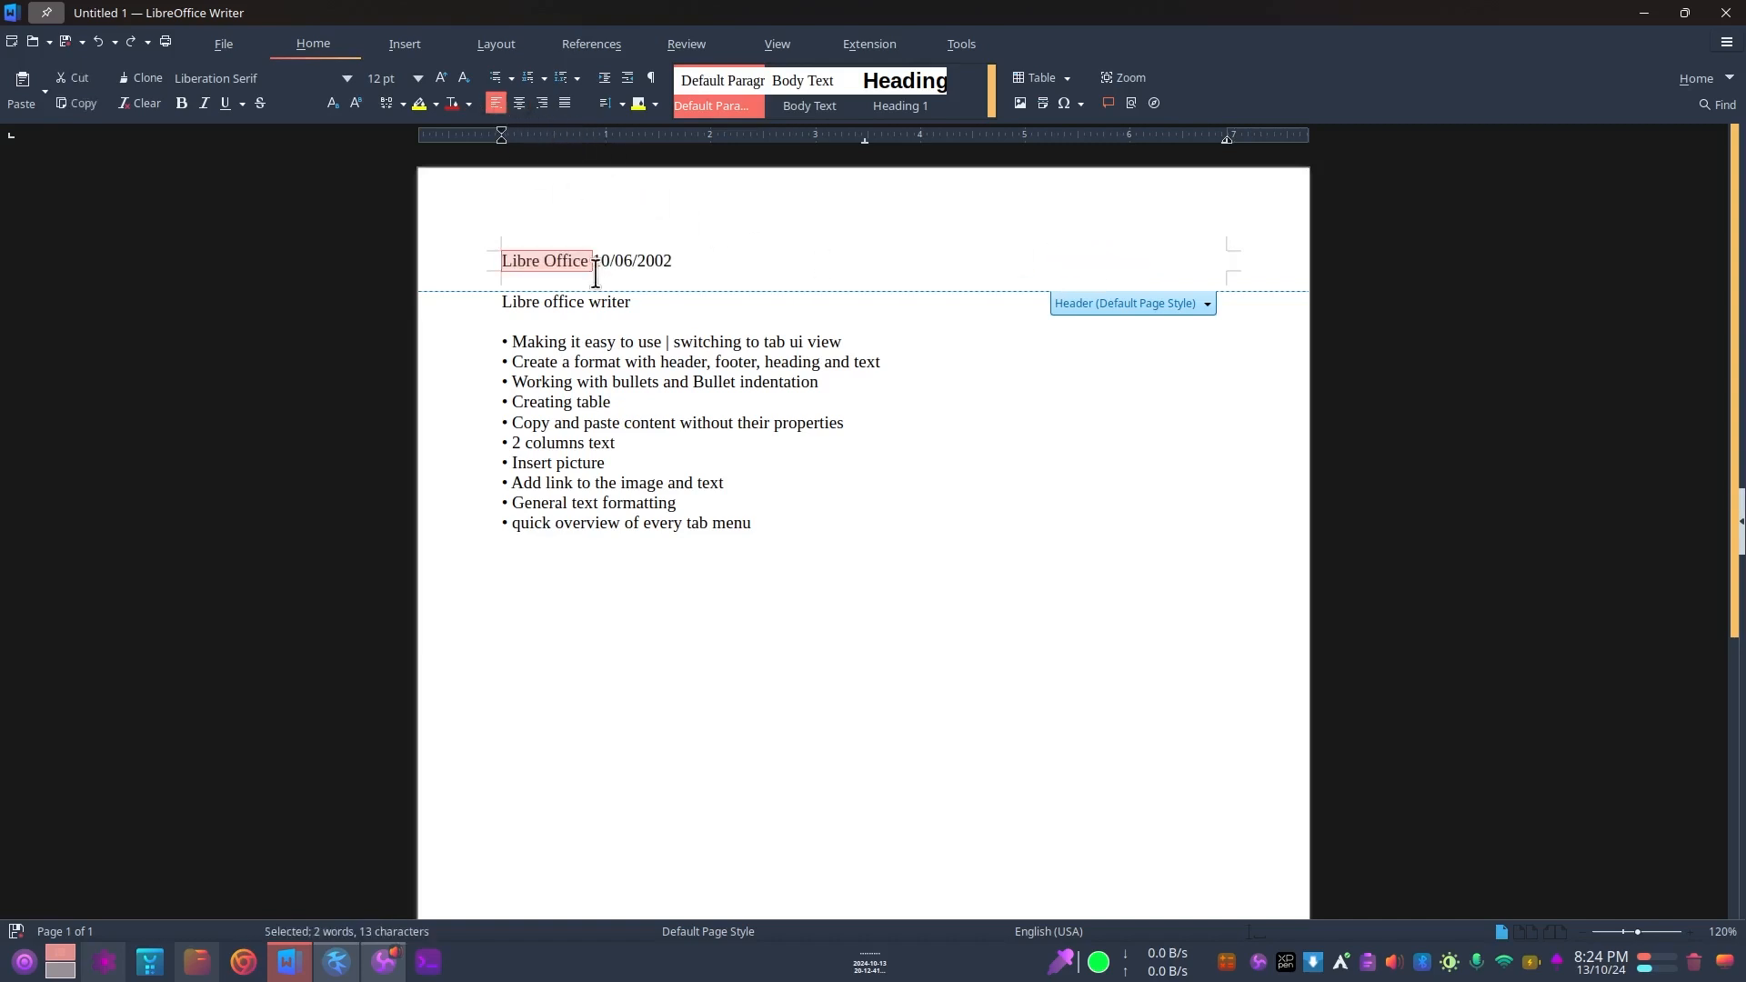
Step: Delete all the text in the header
left_click_drag(502, 261, 748, 261)
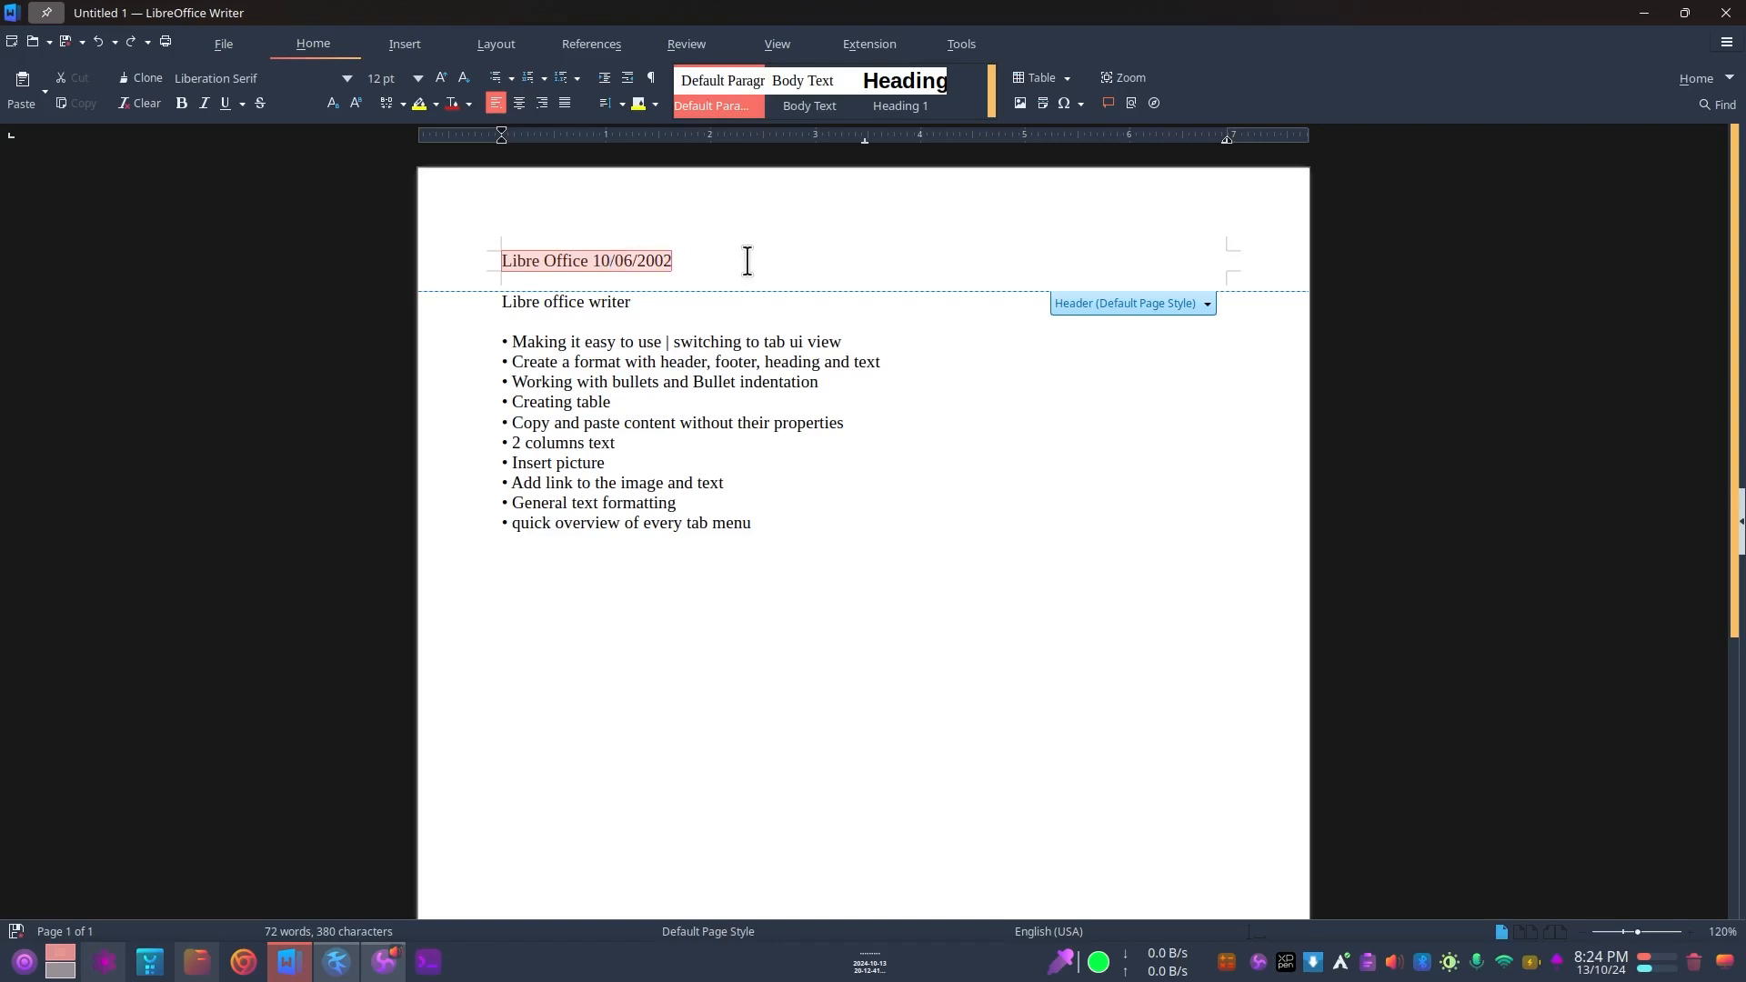
left_click(800, 240)
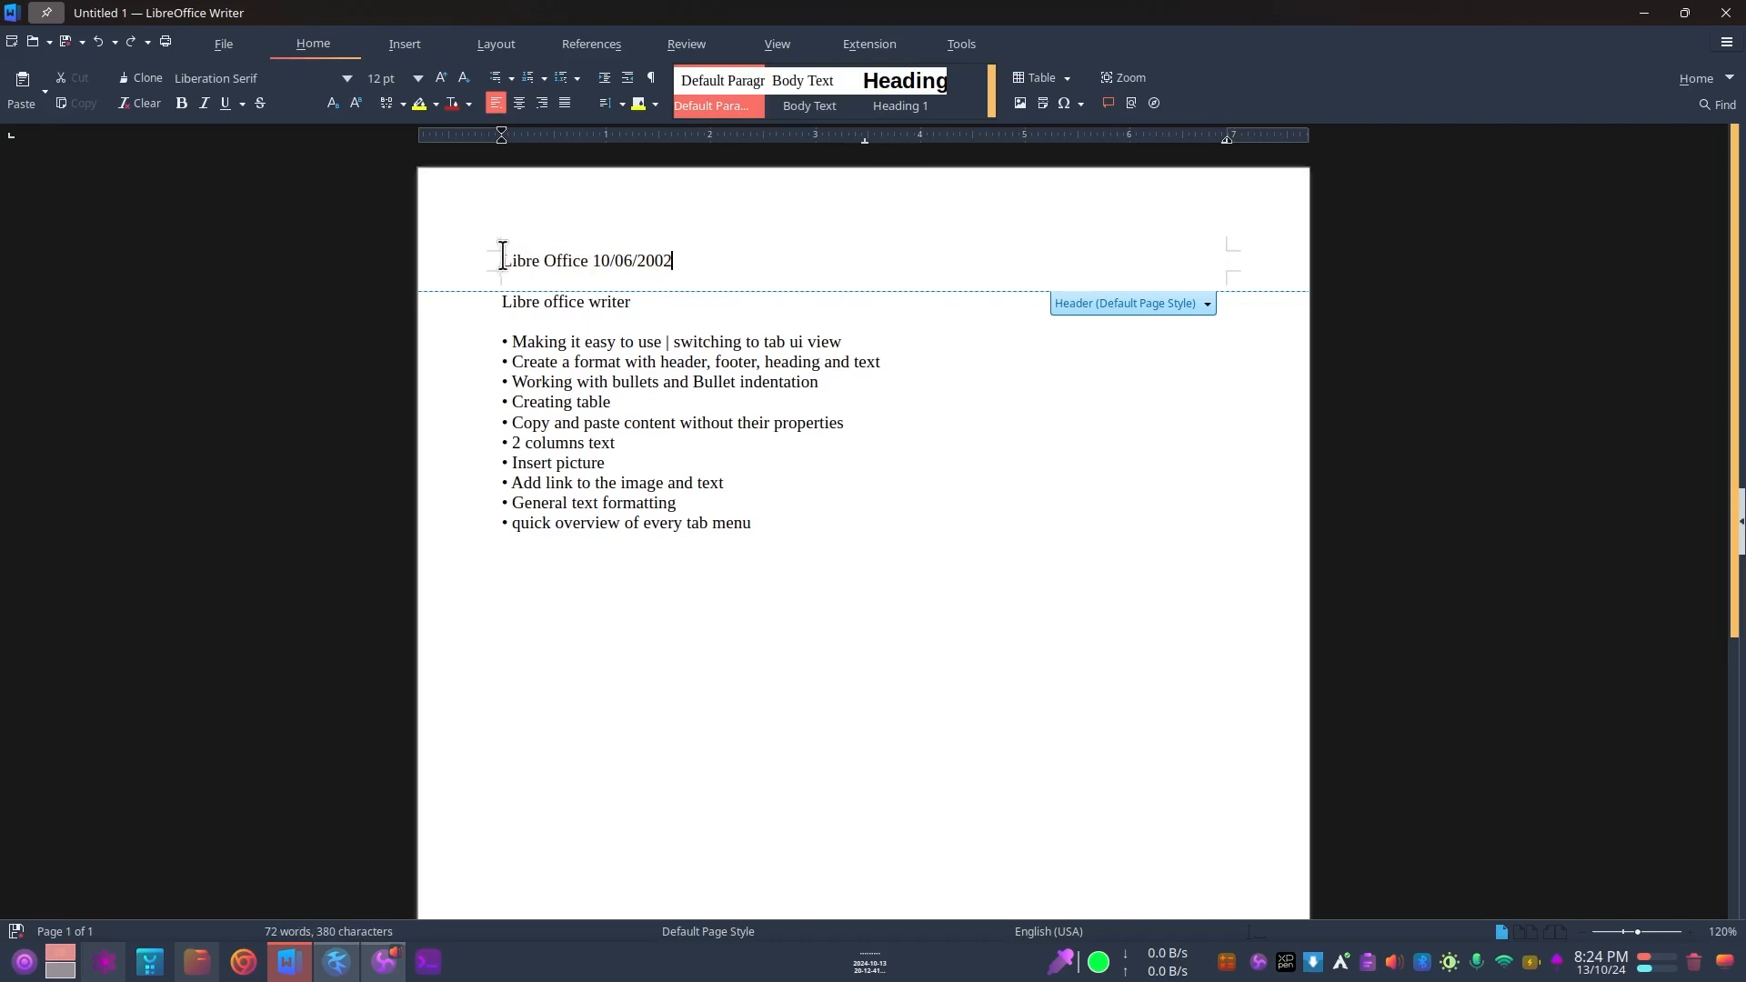
left_click_drag(501, 260, 722, 249)
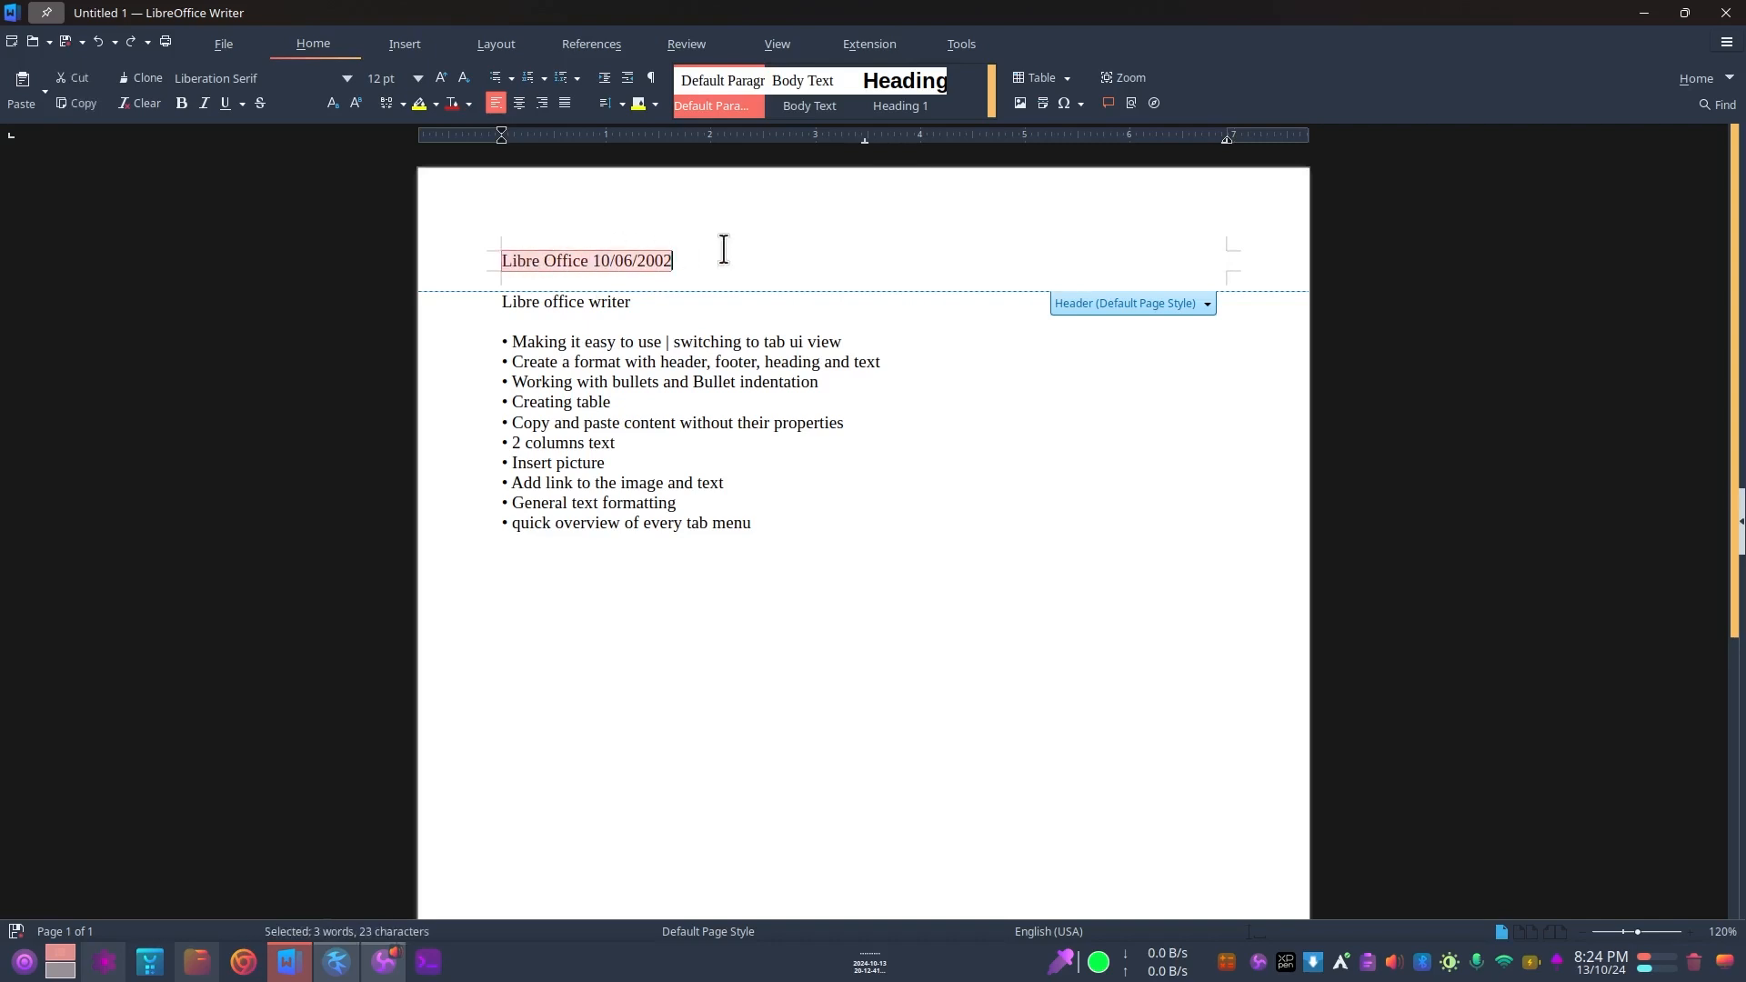
key("BackSpace")
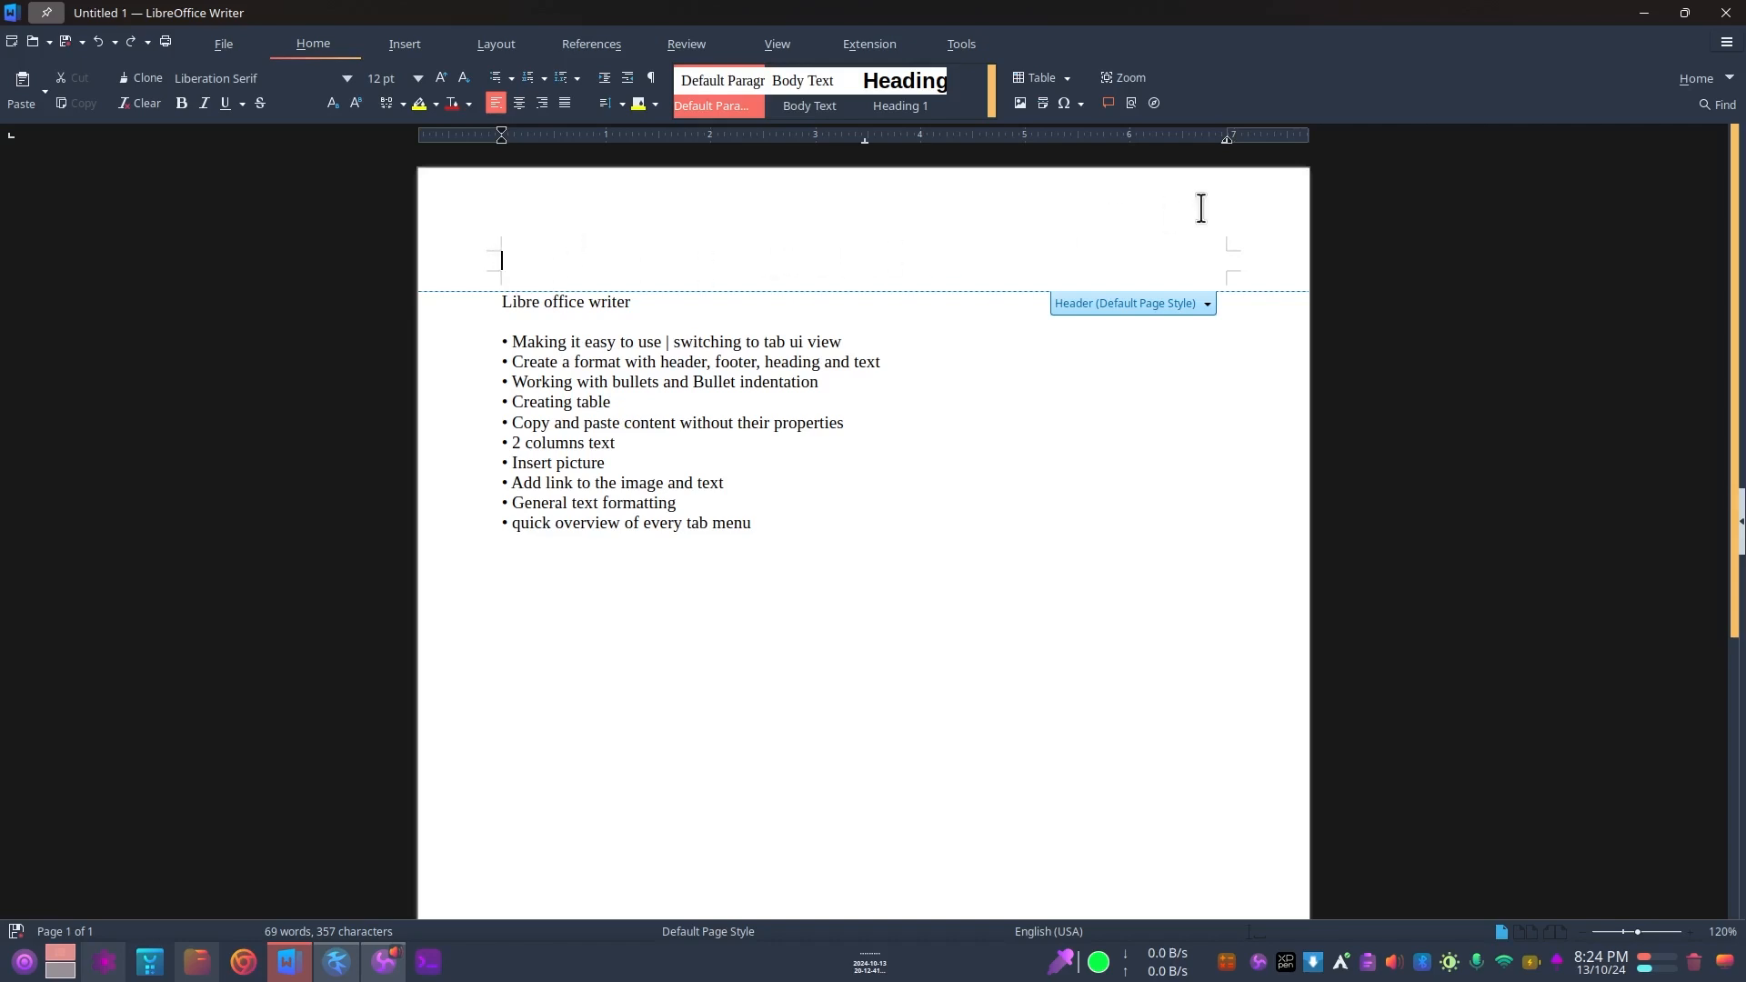
Step: Insert a table with two columns and one row in the page header
left_click(405, 45)
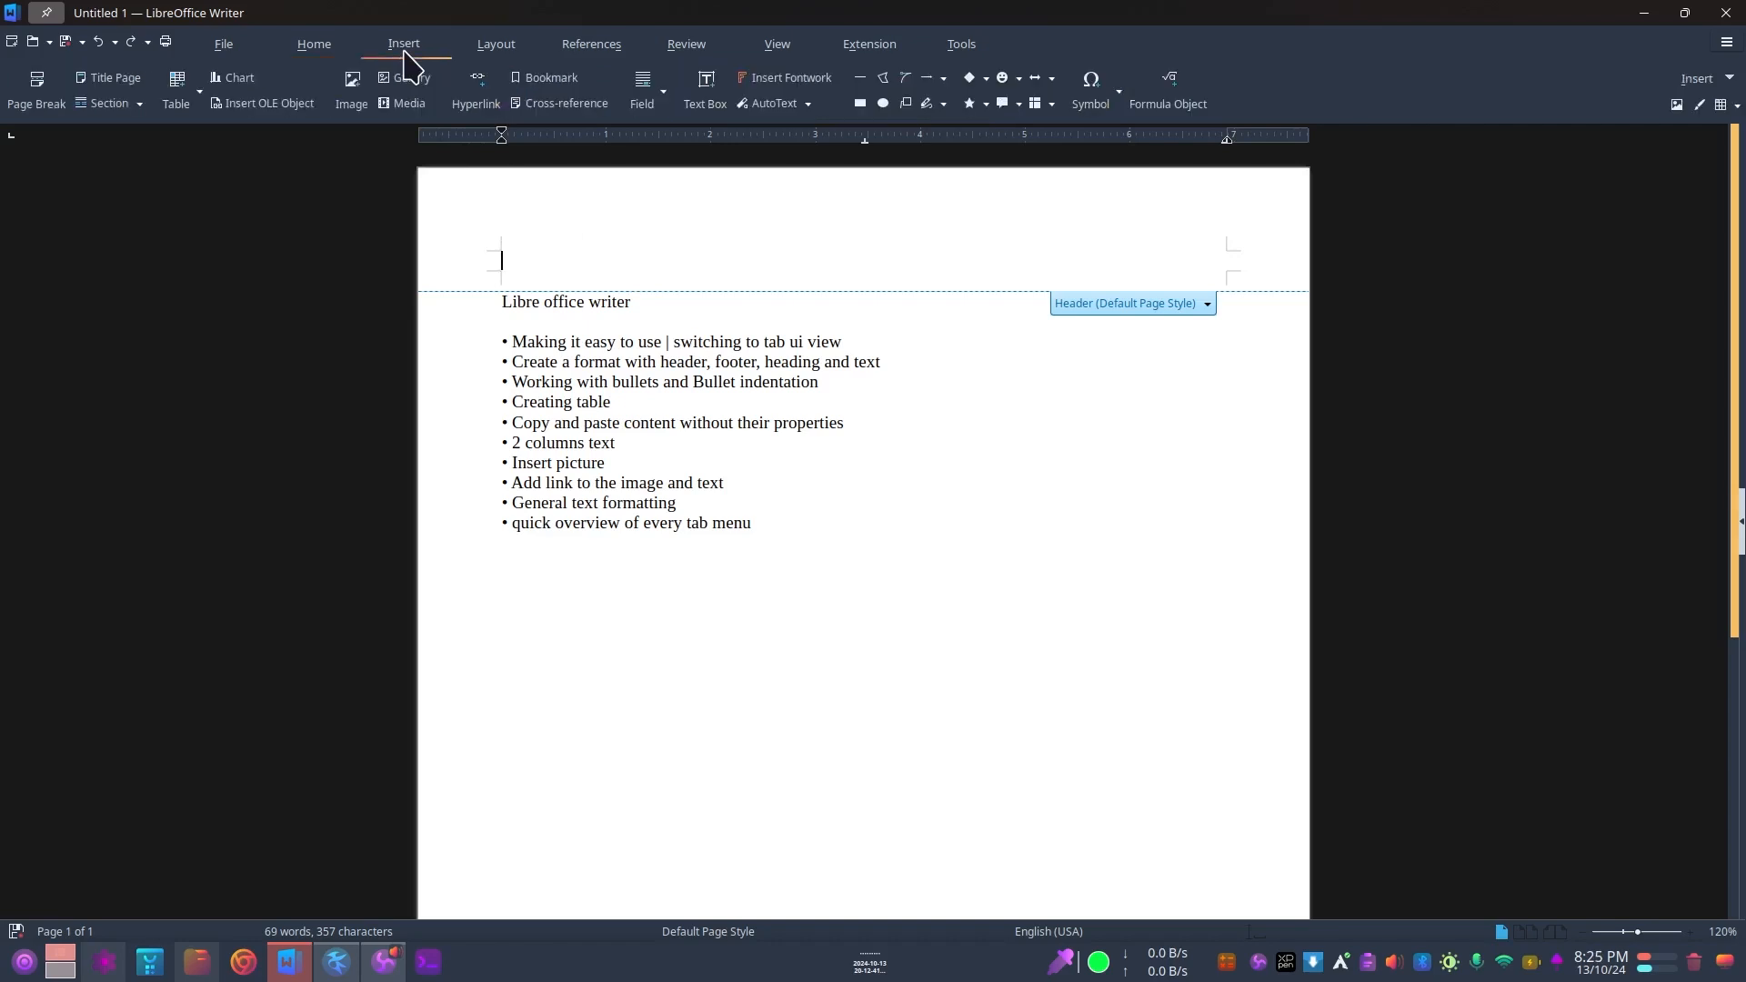
left_click(199, 92)
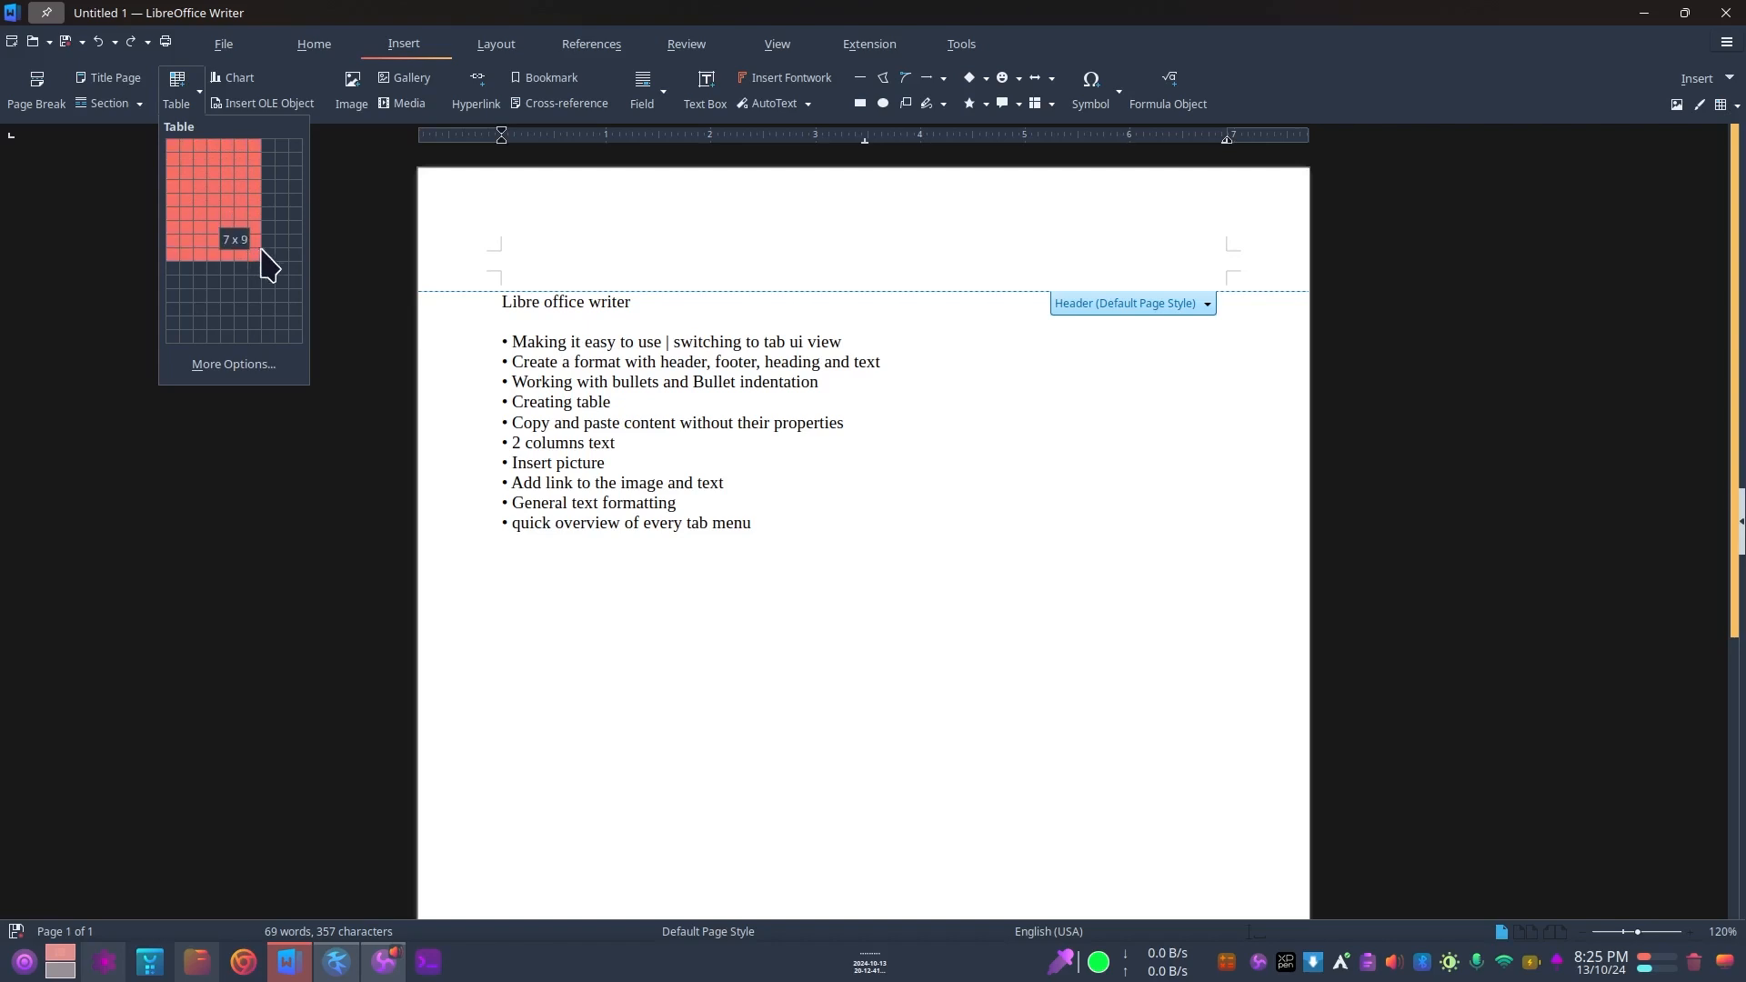
left_click(187, 147)
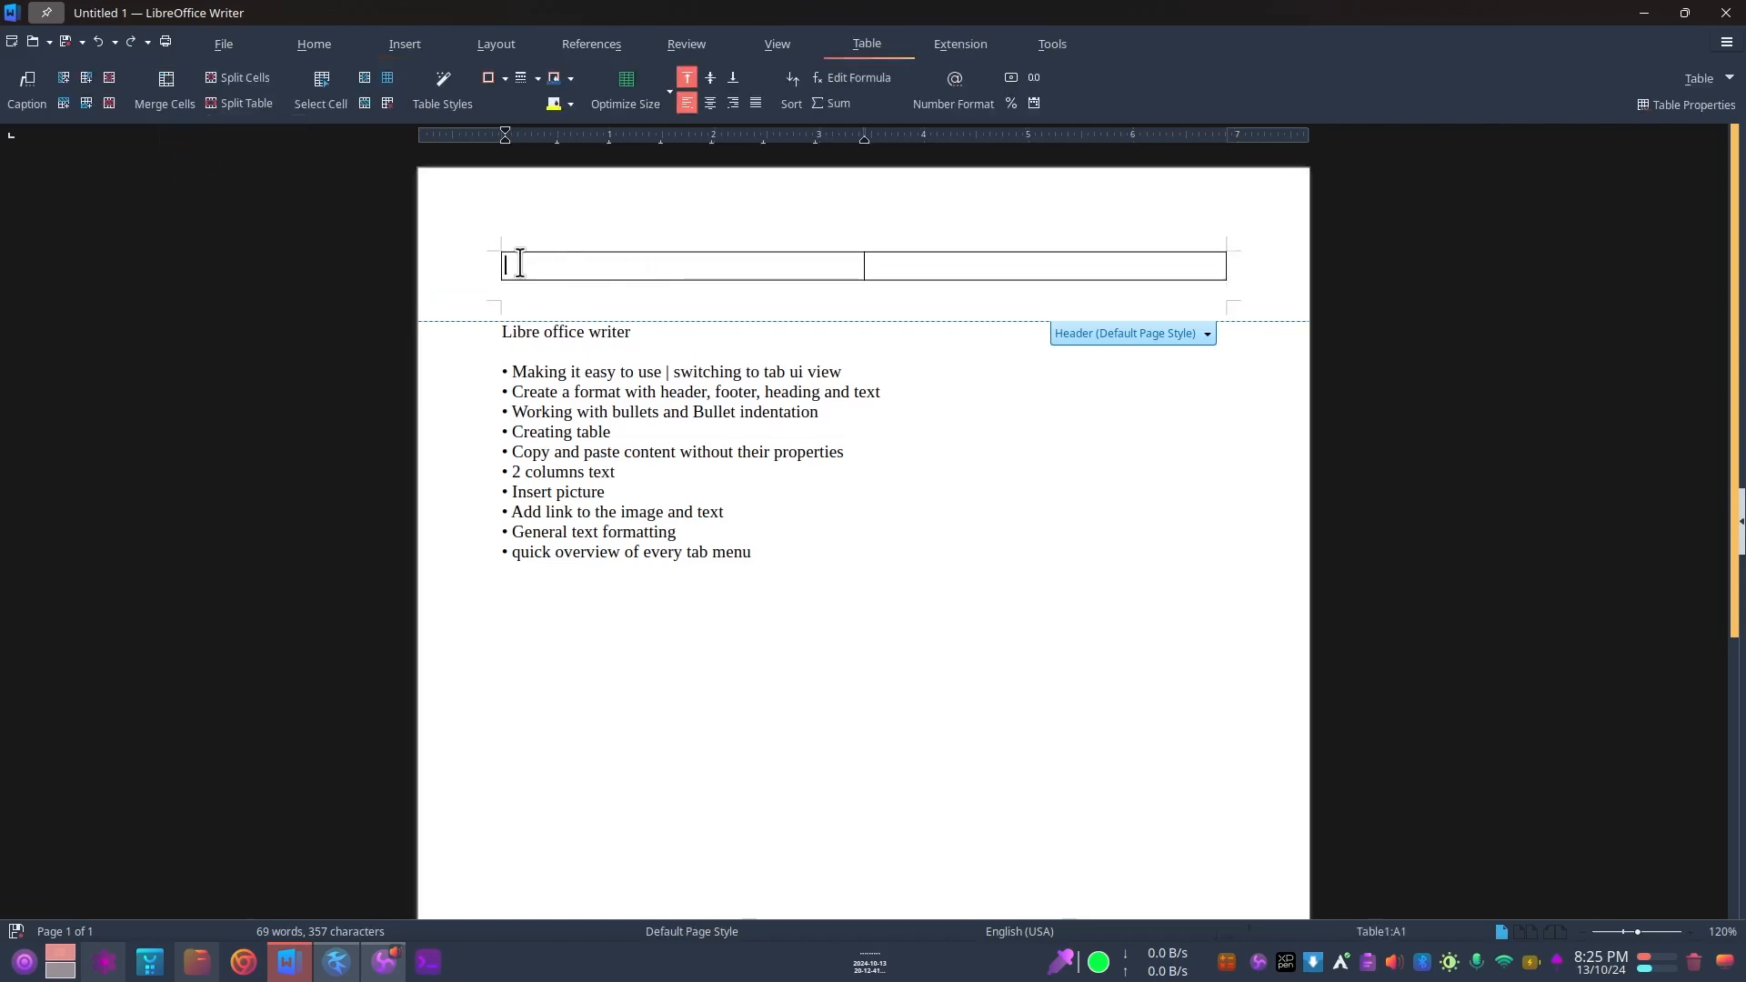
left_click(1173, 269)
Step: Enter "Libre Office Writer" in the first cell of the header table
left_click(527, 266)
type("L")
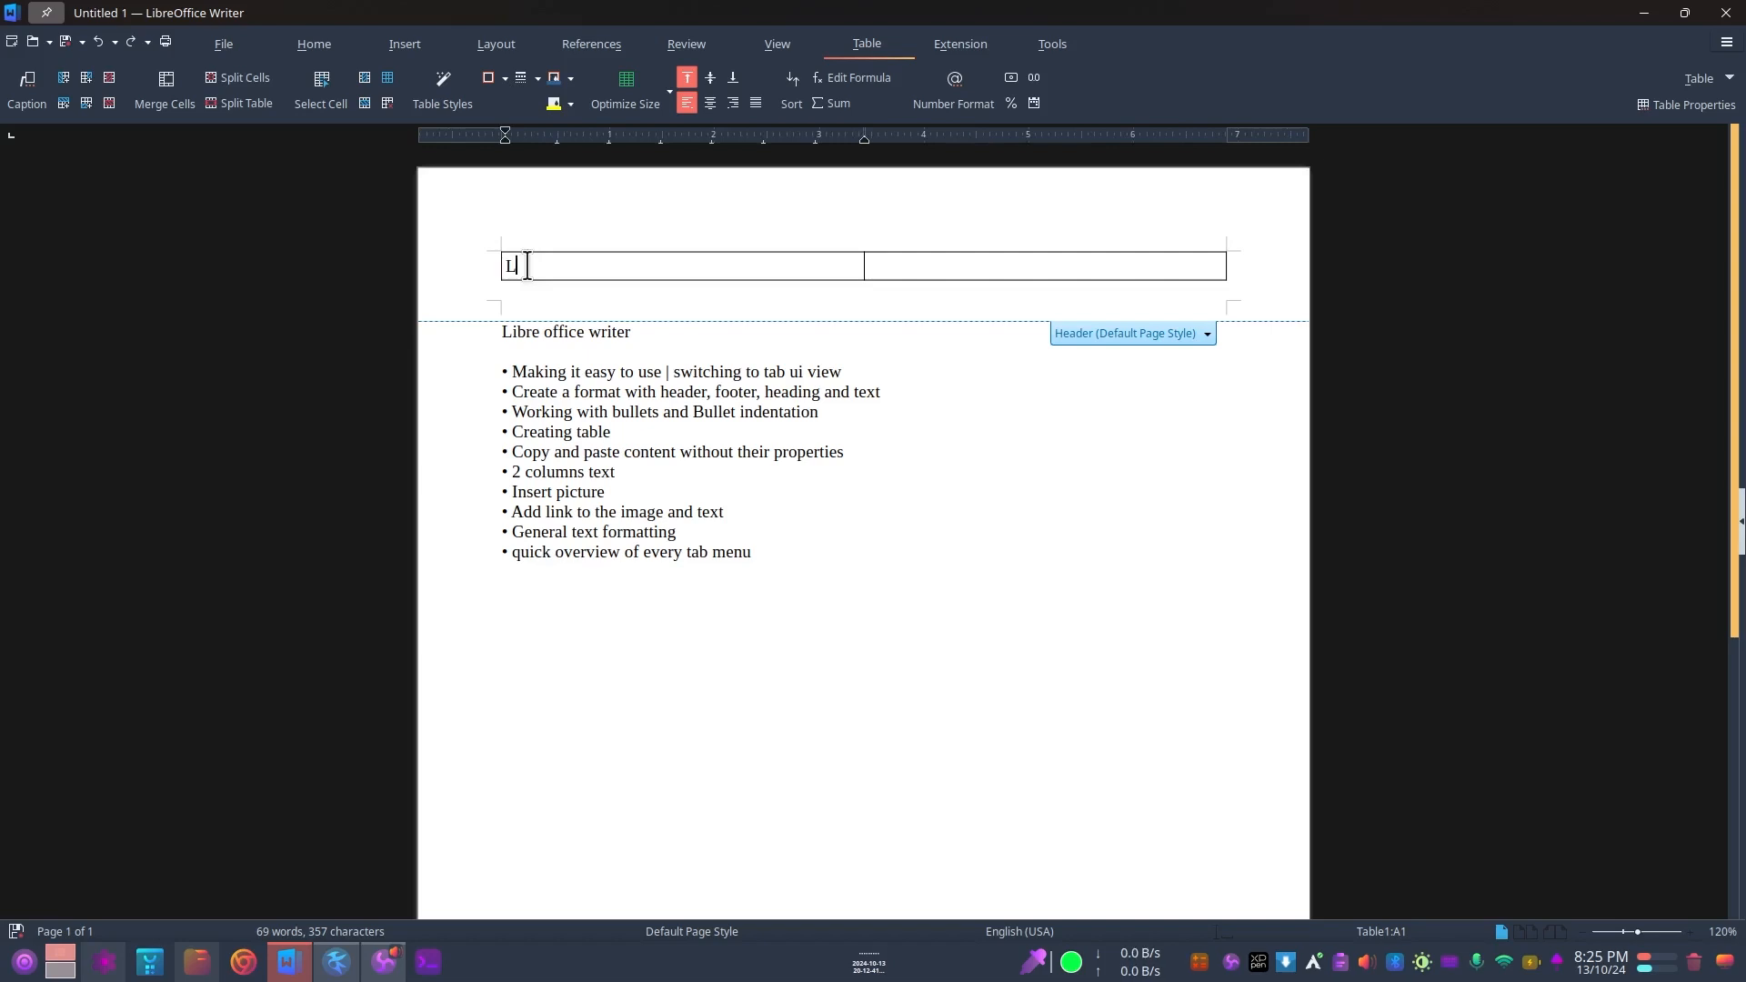
type("ibre ")
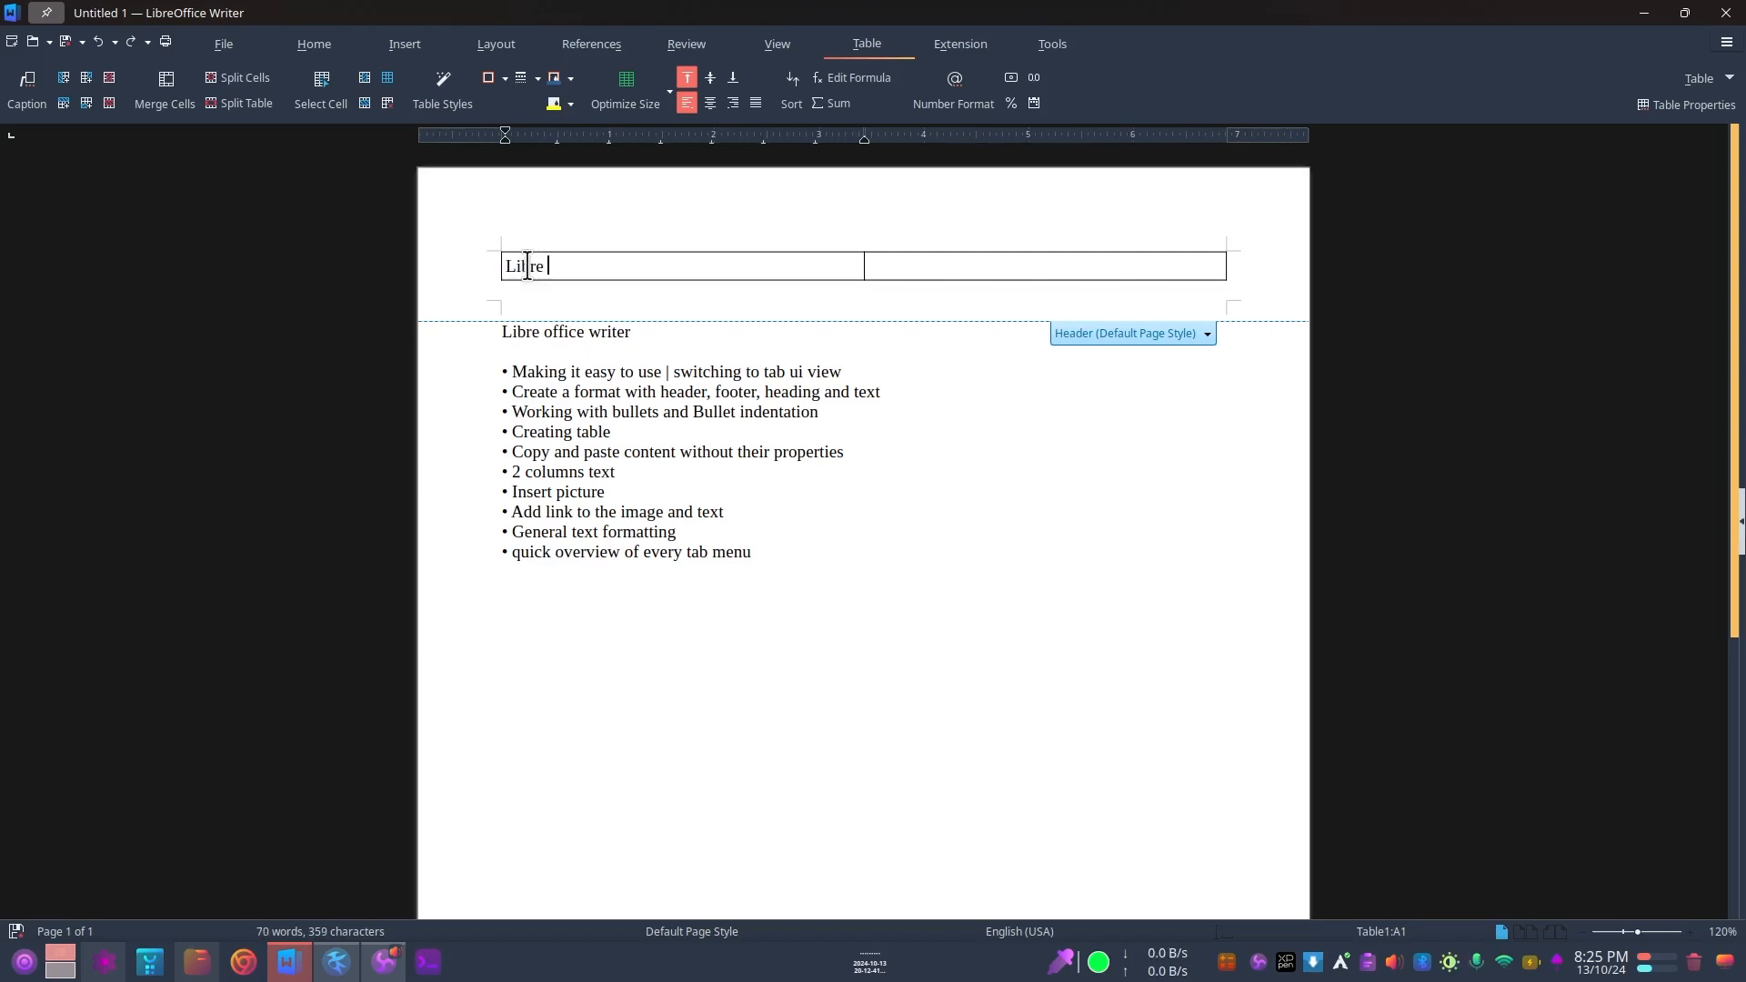
type("Office Writer")
Step: Enter "Date – 14/10/2024" in the second cell of the header table
left_click(925, 268)
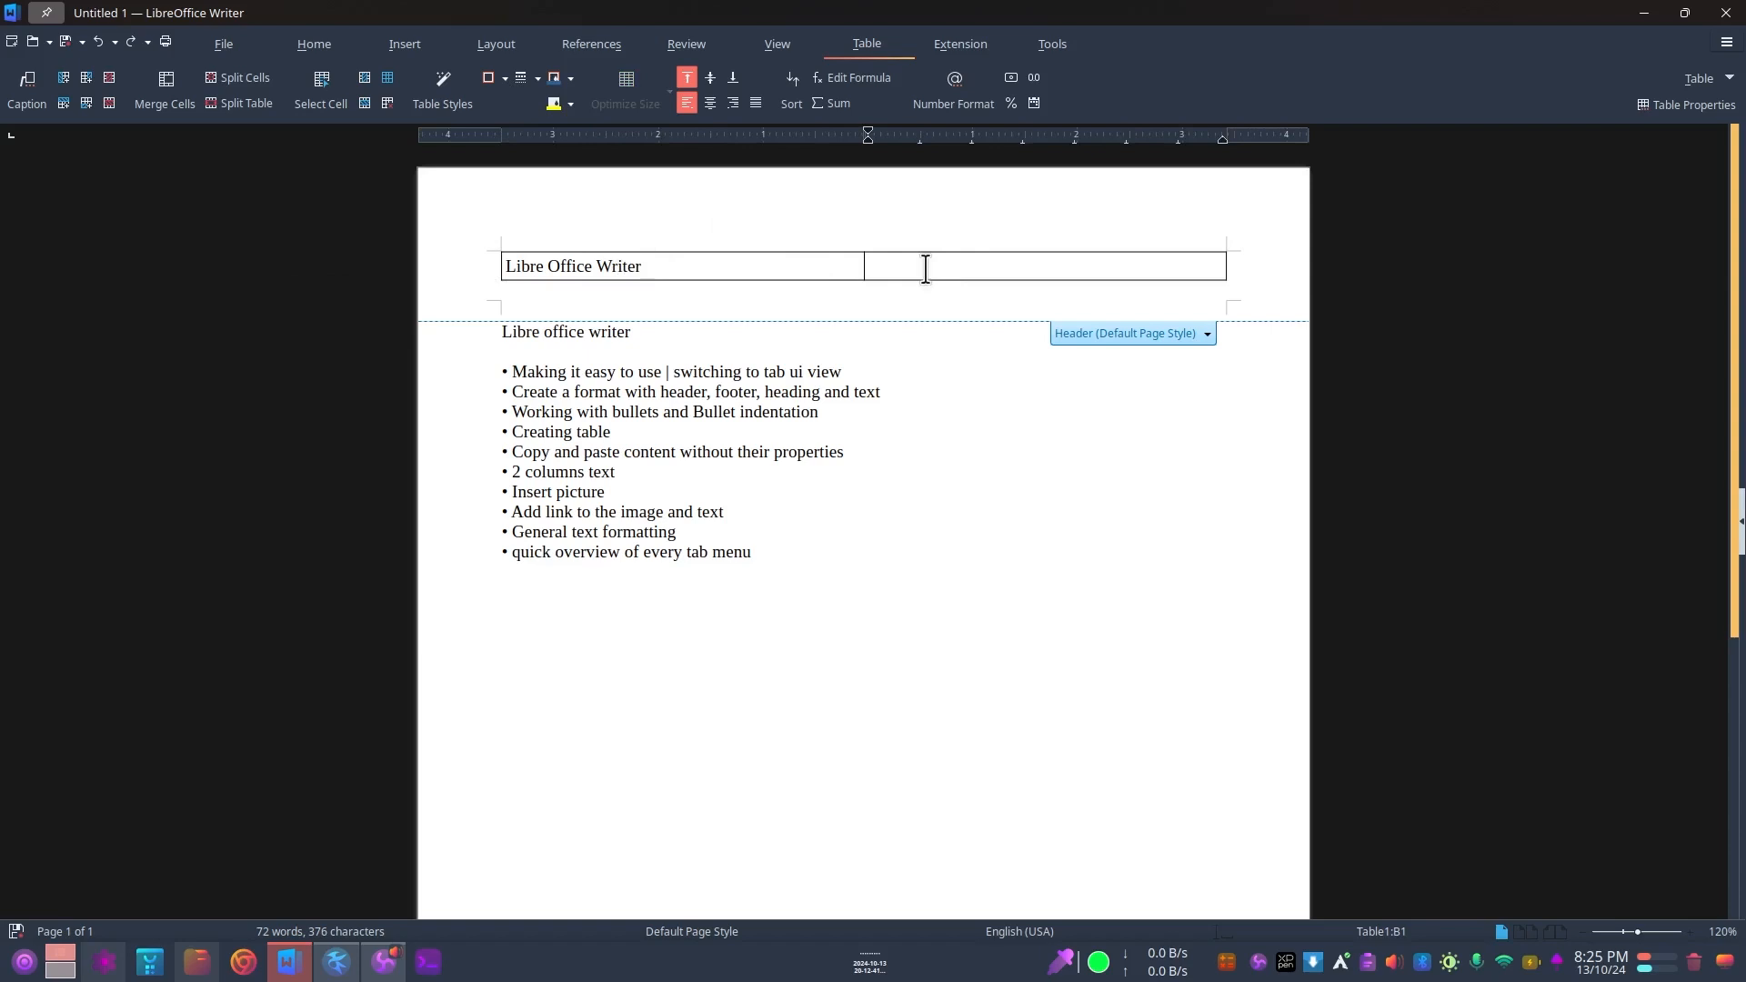
type("Date - 14/10/2024")
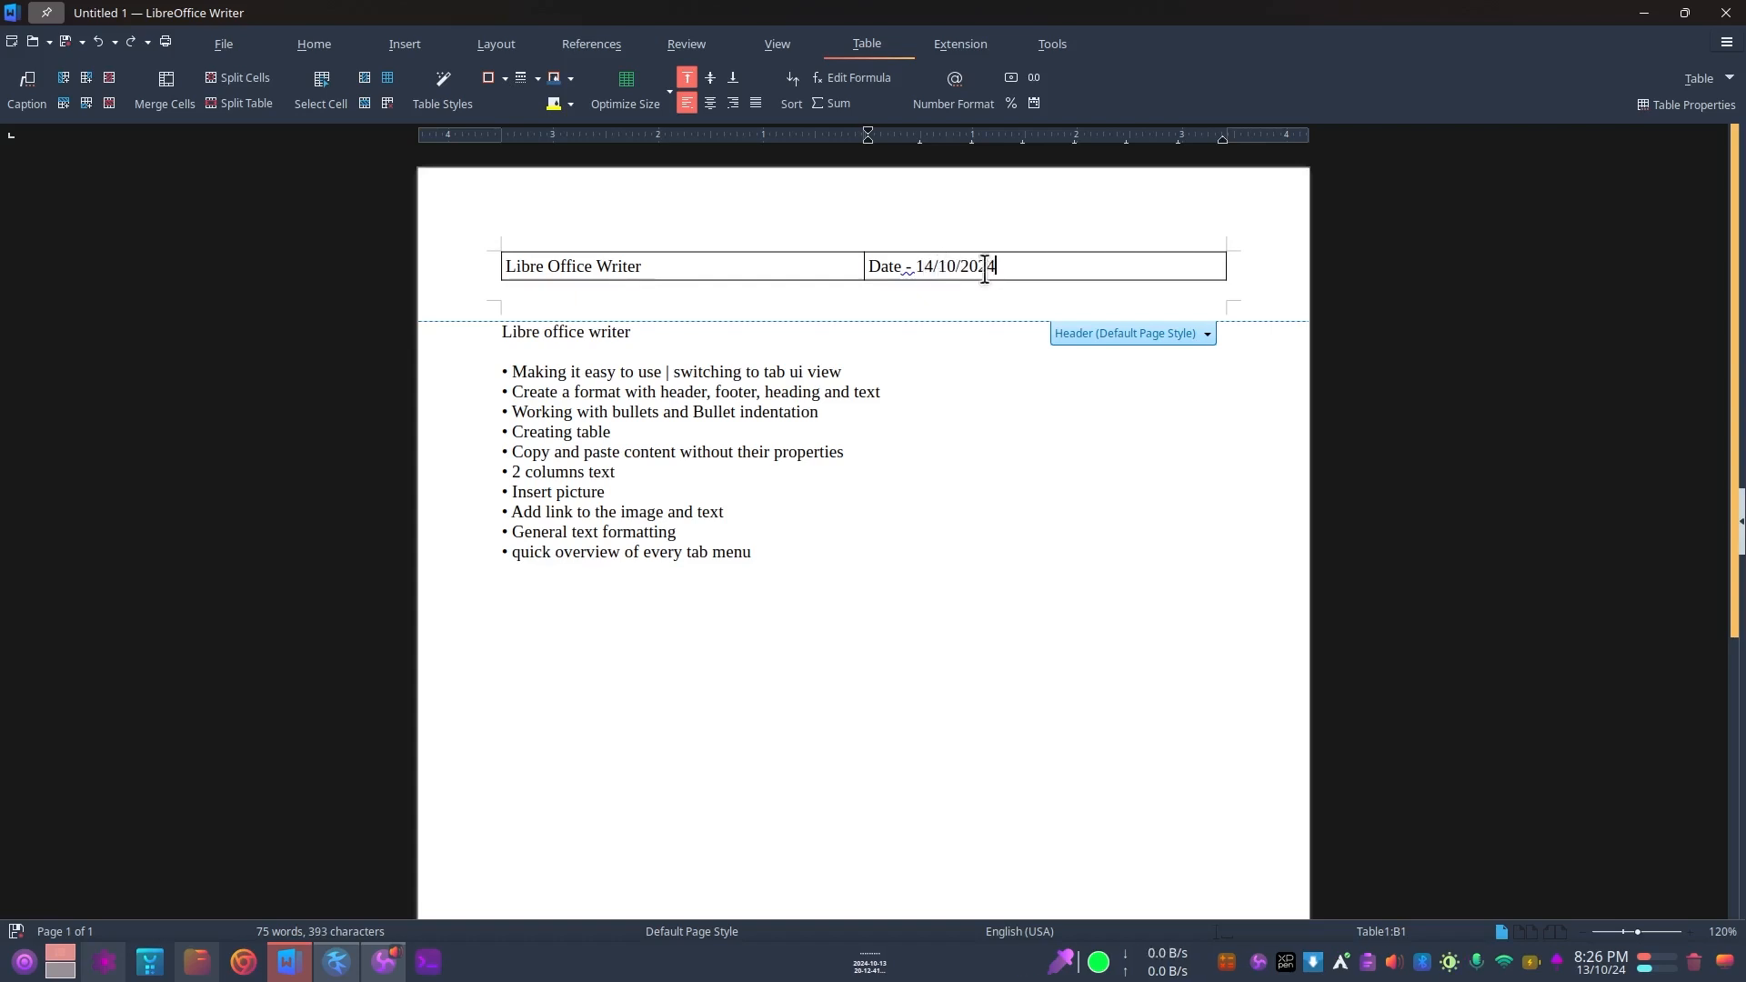
left_click(904, 270)
left_click(1006, 268)
Step: Add a second line reading "Page no -" below the date in the header table
key("Return")
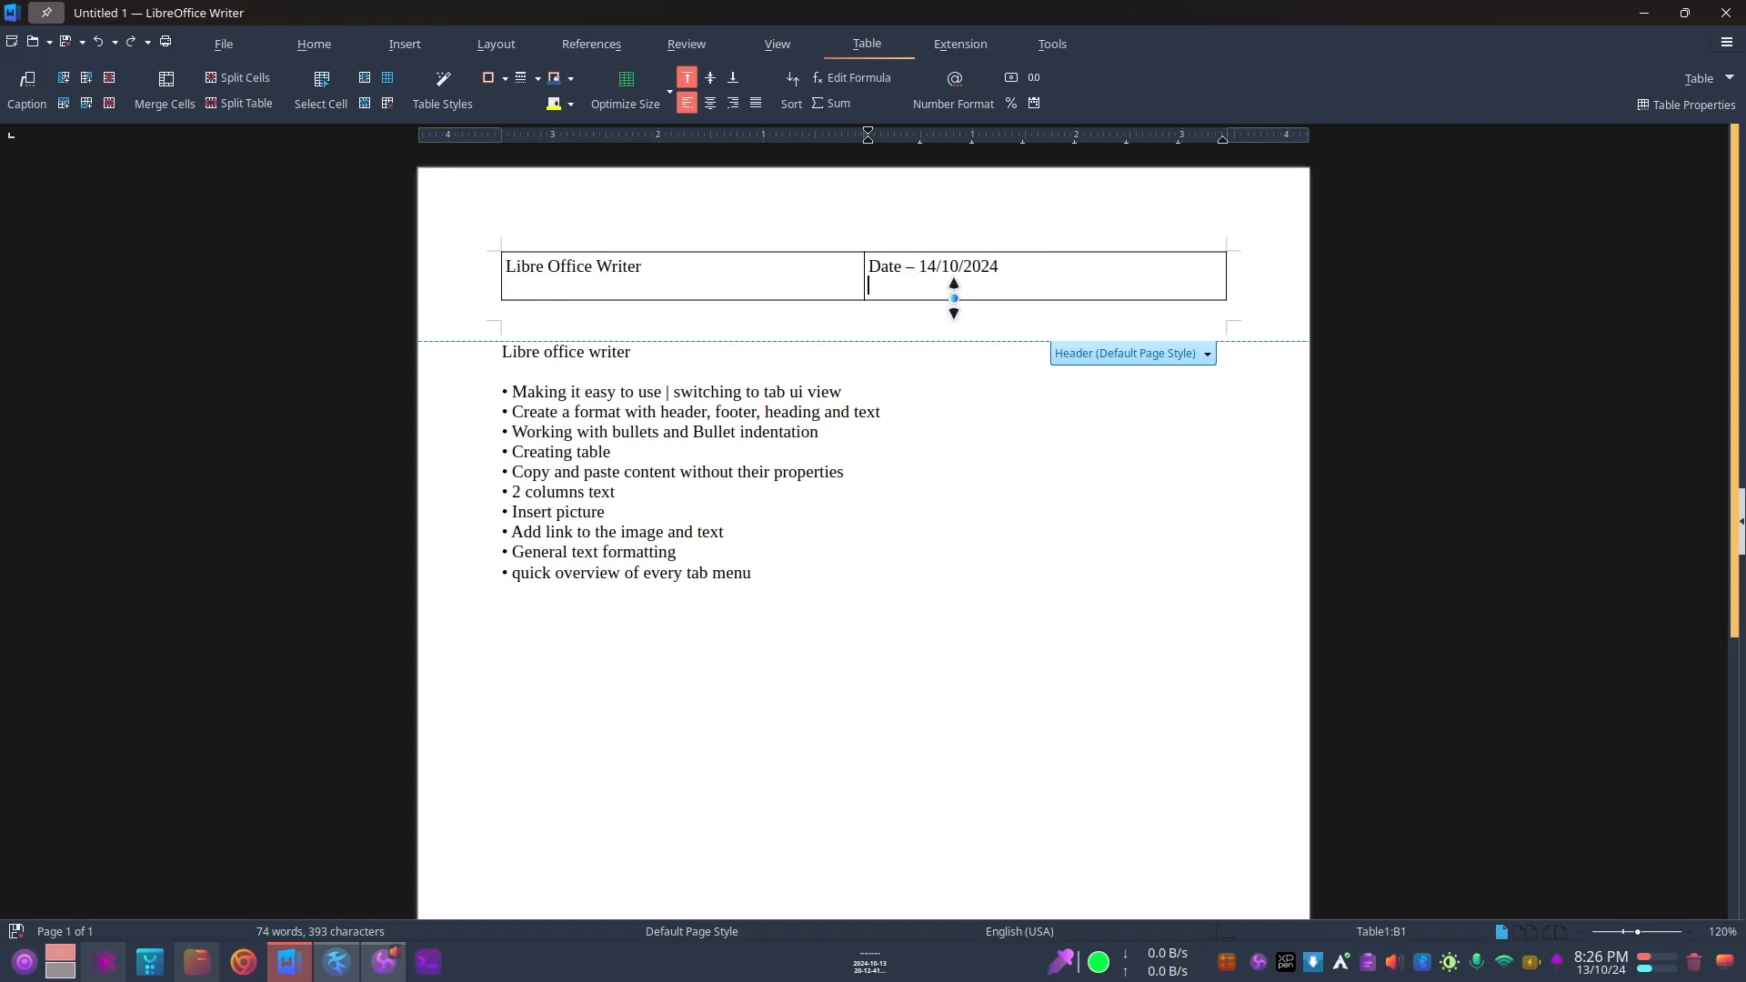
type("Page no -")
Step: Delete the date value from the header table's second cell, leaving only the "Date -" label
left_click_drag(927, 266, 1011, 266)
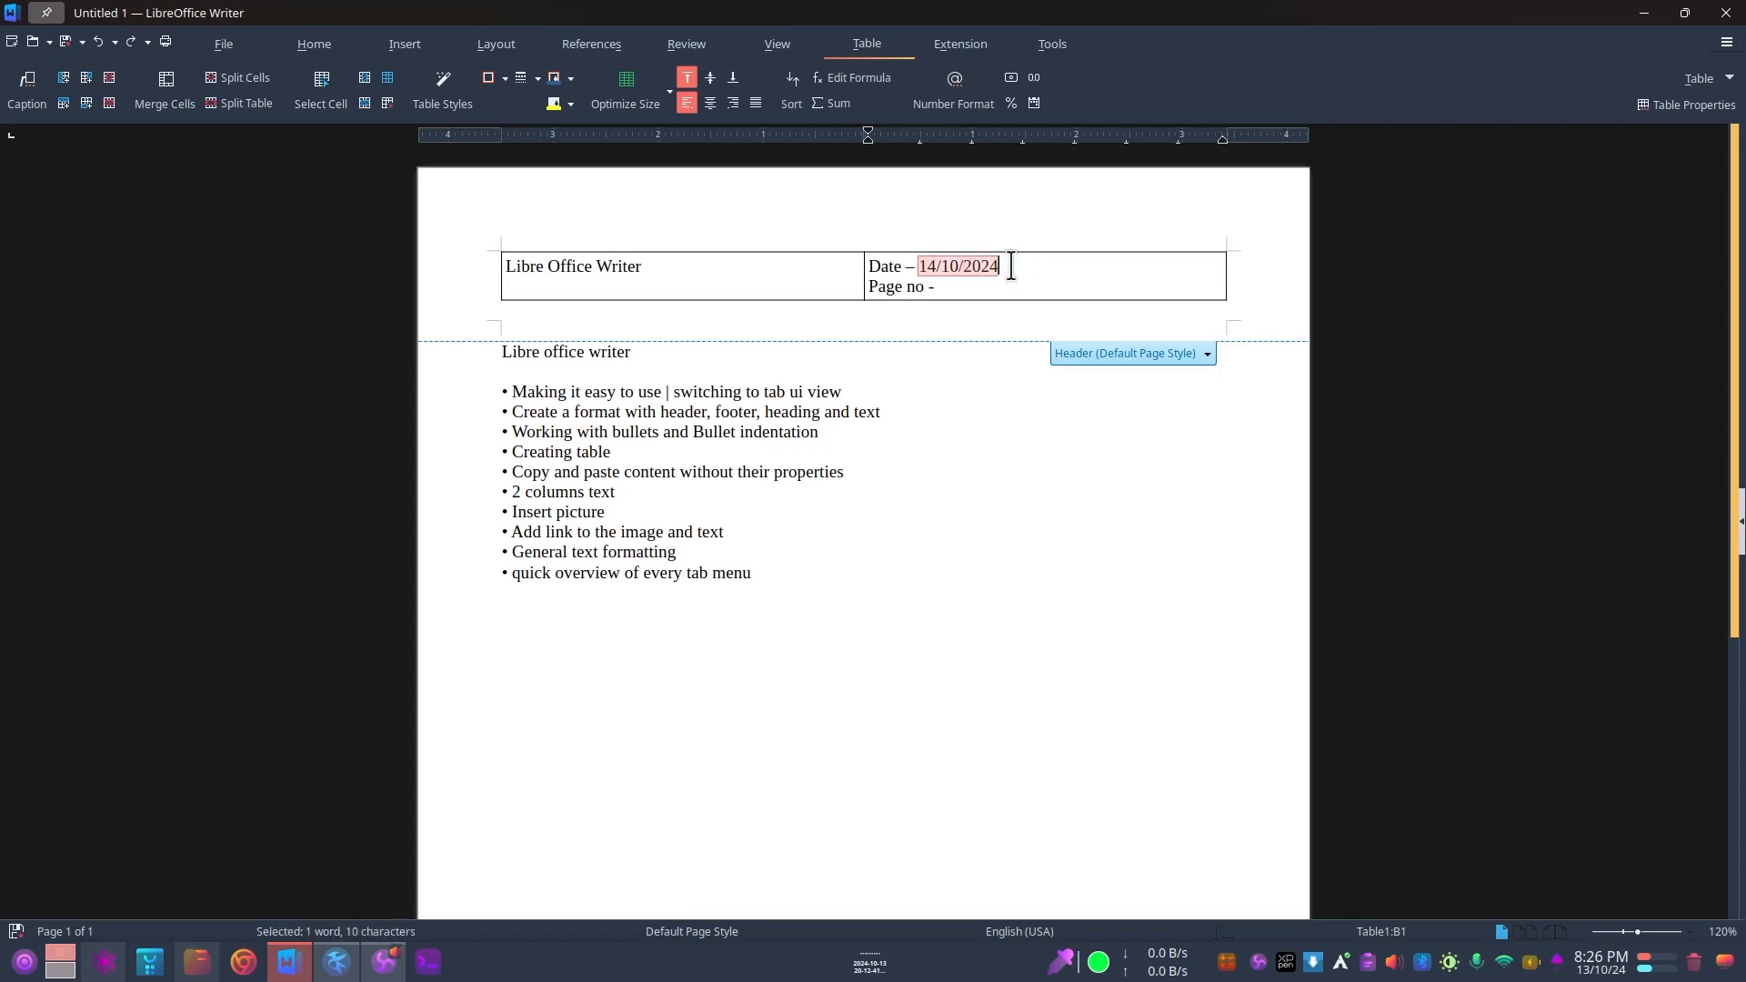
key("BackSpace")
left_click(947, 284)
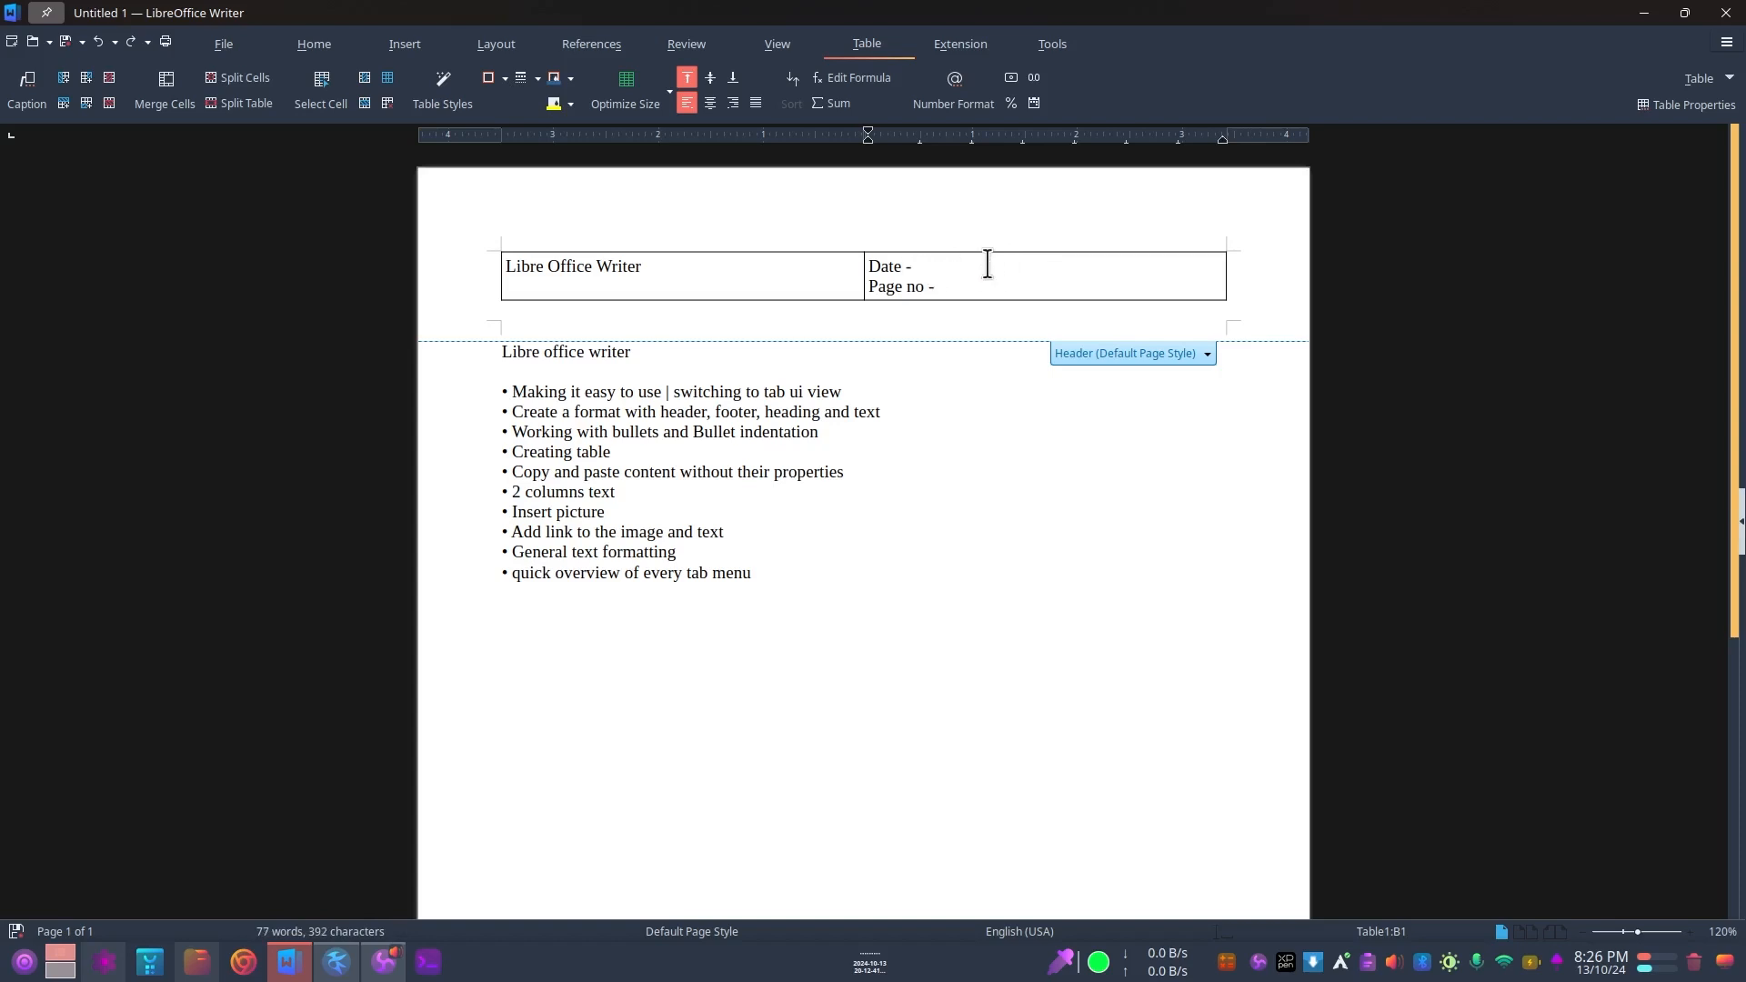
left_click(641, 271)
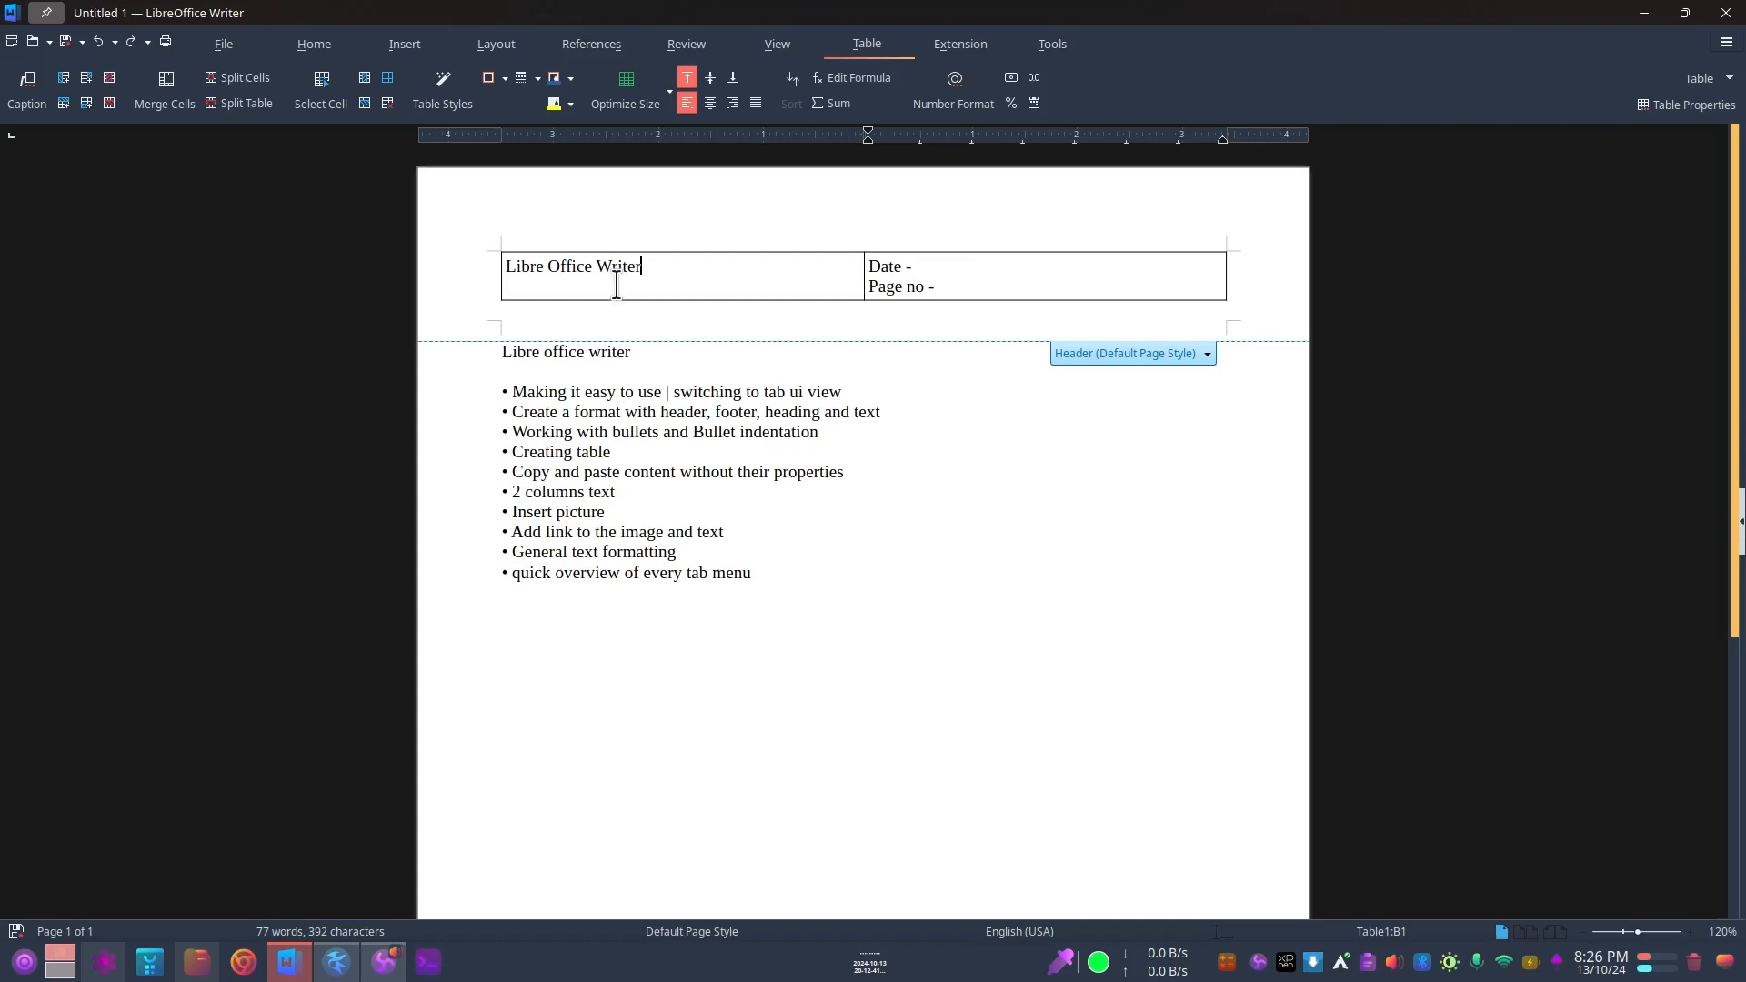
left_click(505, 262)
key("Return")
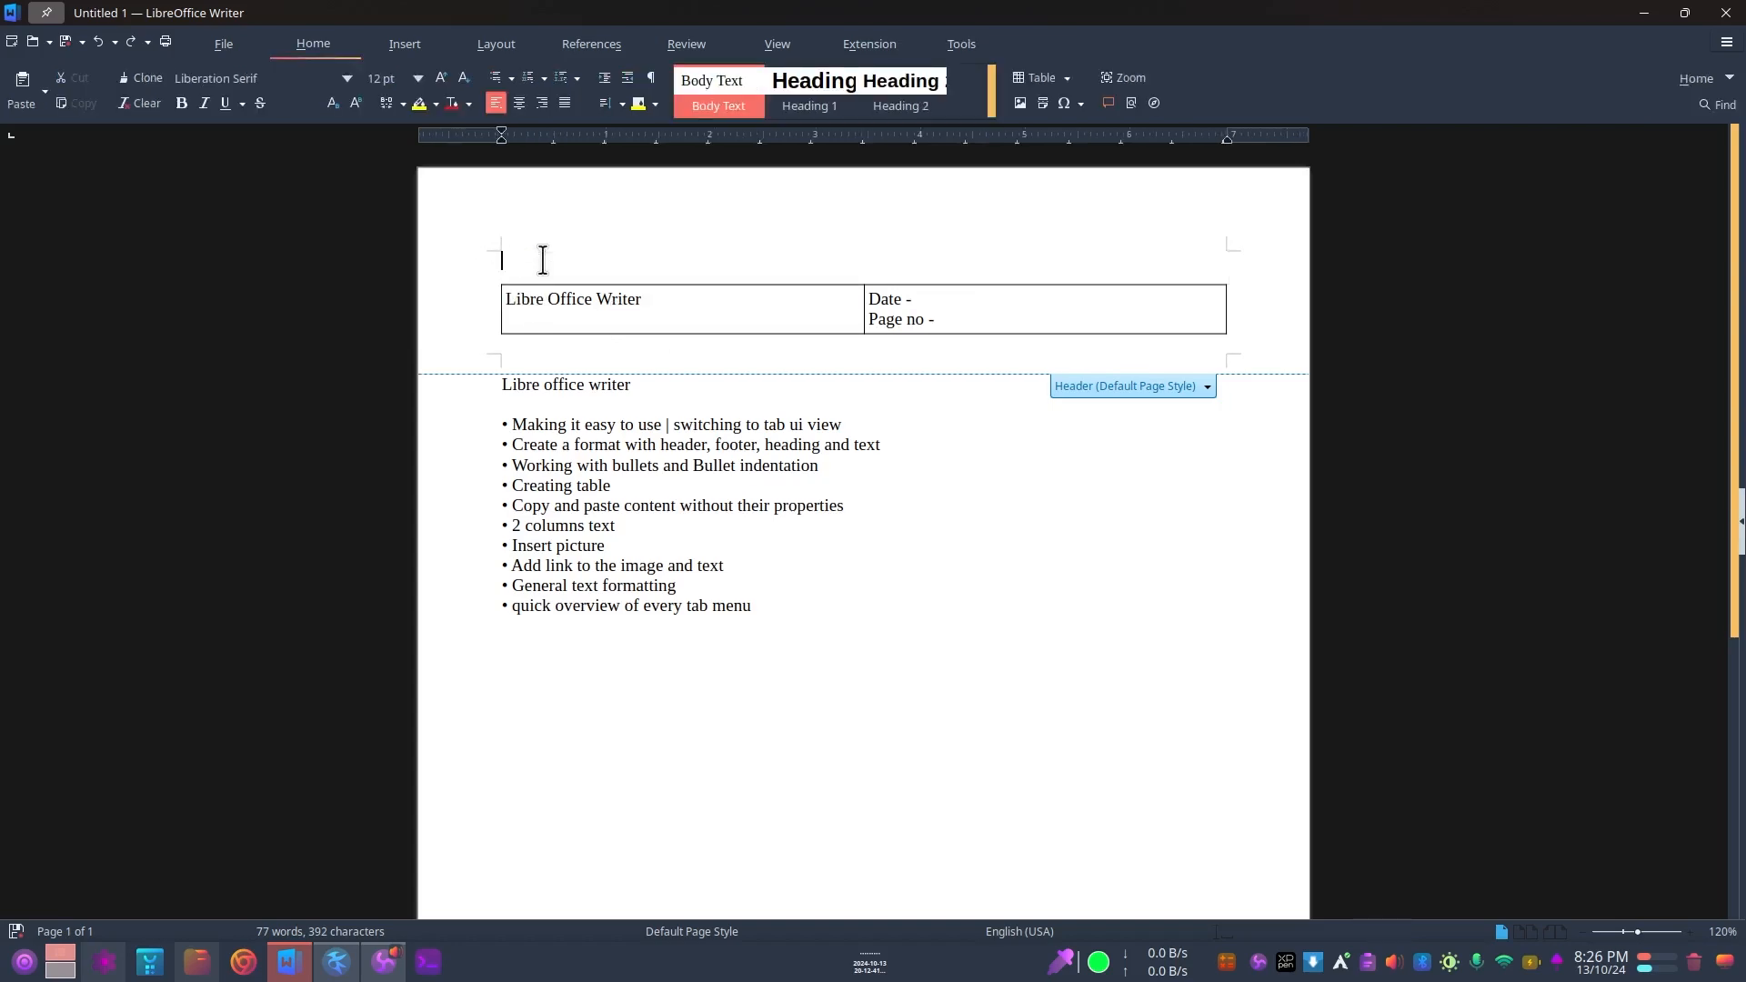
key("ctrl+z")
Step: Shift the left border of the header table slightly inward
left_click_drag(499, 263, 502, 262)
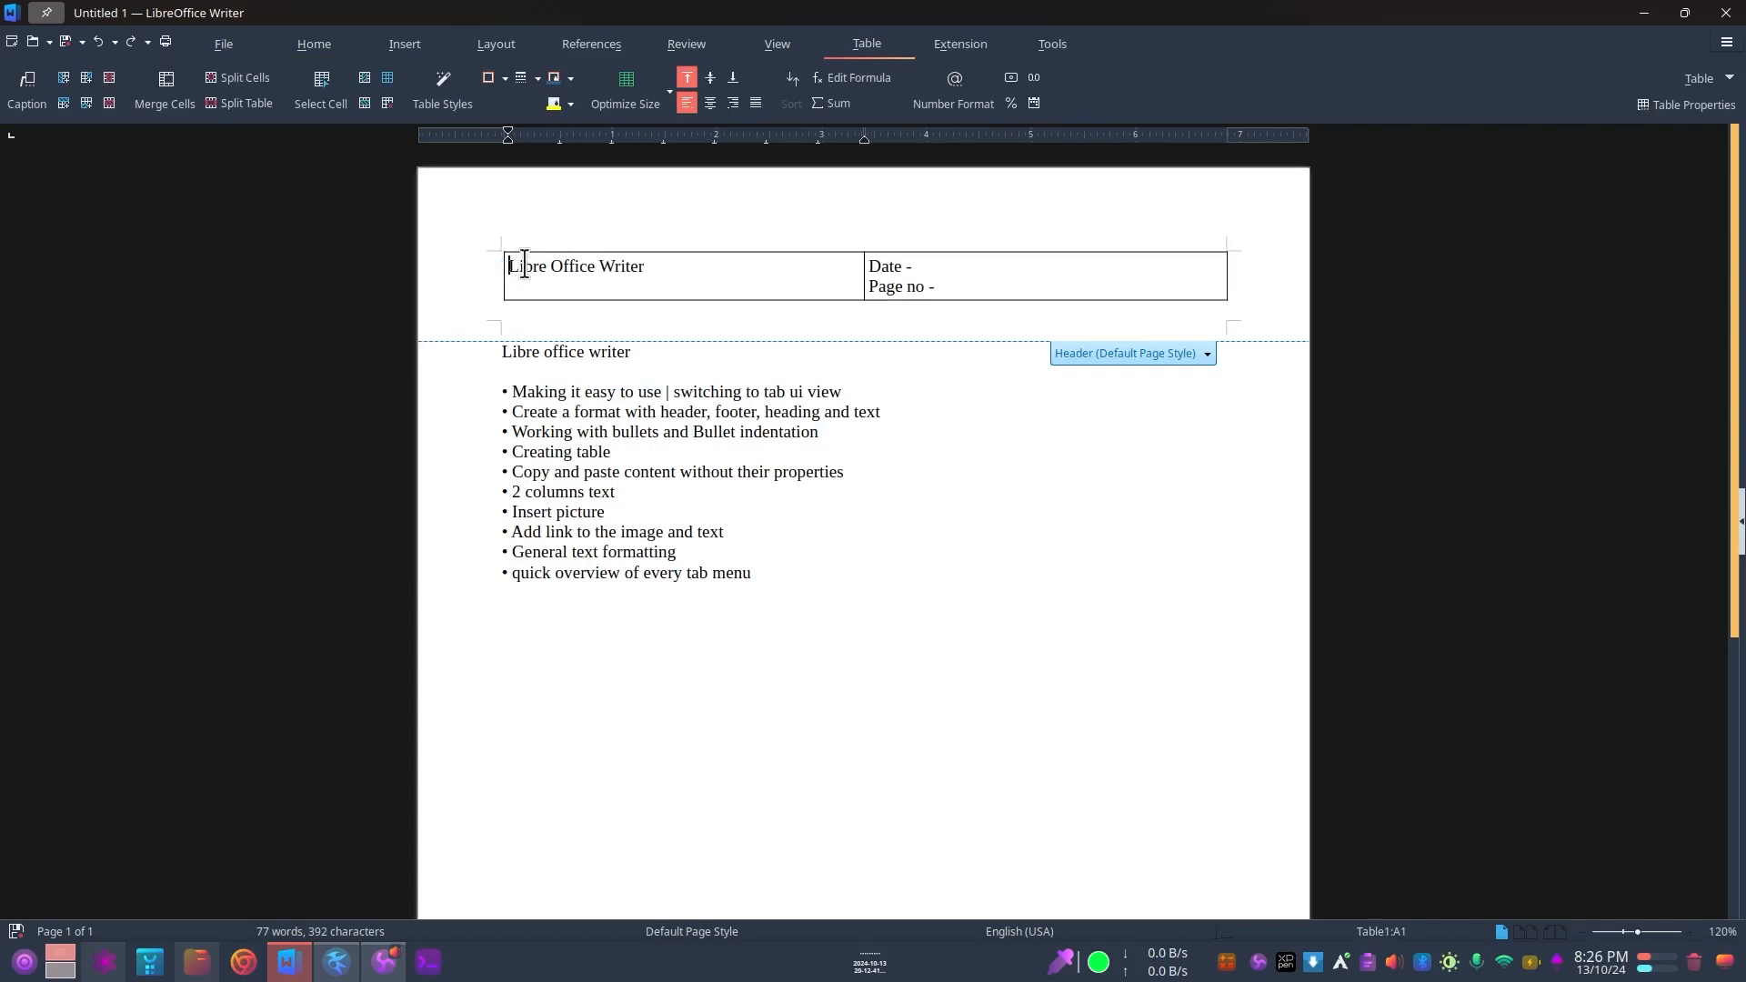
left_click(517, 264)
left_click(670, 256)
left_click(984, 277)
left_click(892, 468)
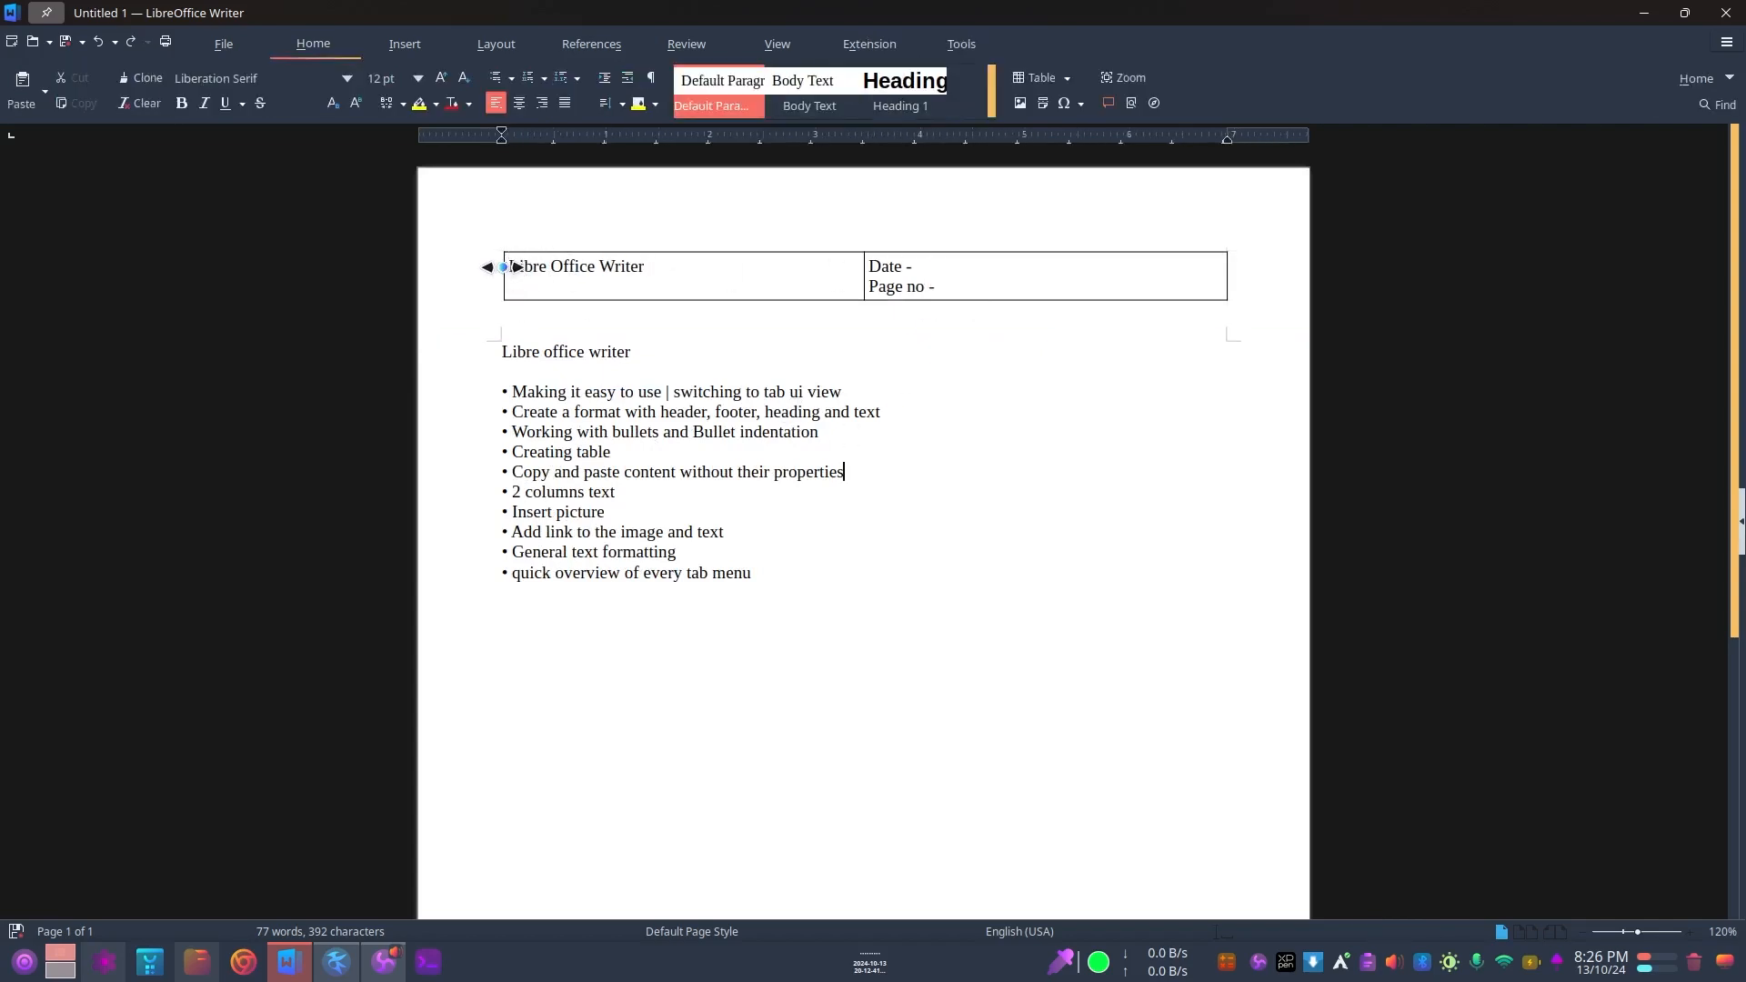
left_click_drag(510, 265, 830, 265)
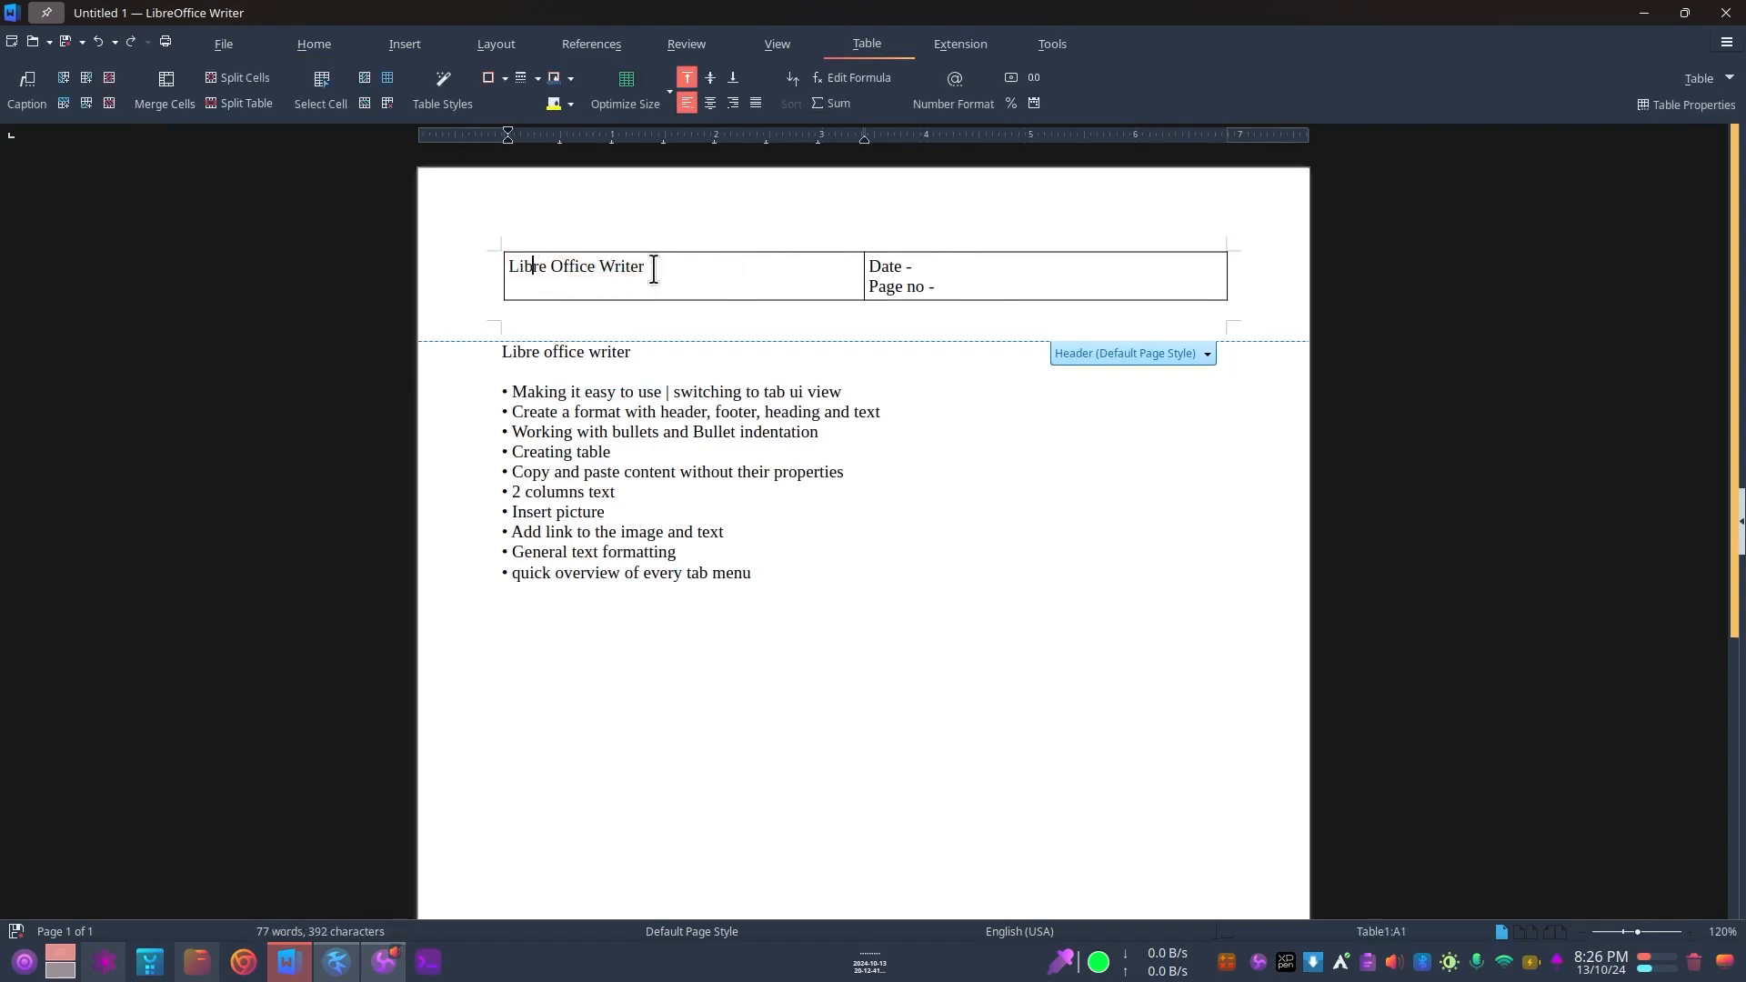
left_click_drag(655, 269, 528, 259)
left_click(918, 264)
left_click(943, 277)
mouse_move(868, 268)
left_mouse_down()
mouse_move(934, 269)
mouse_move(943, 288)
mouse_move(854, 291)
left_mouse_up()
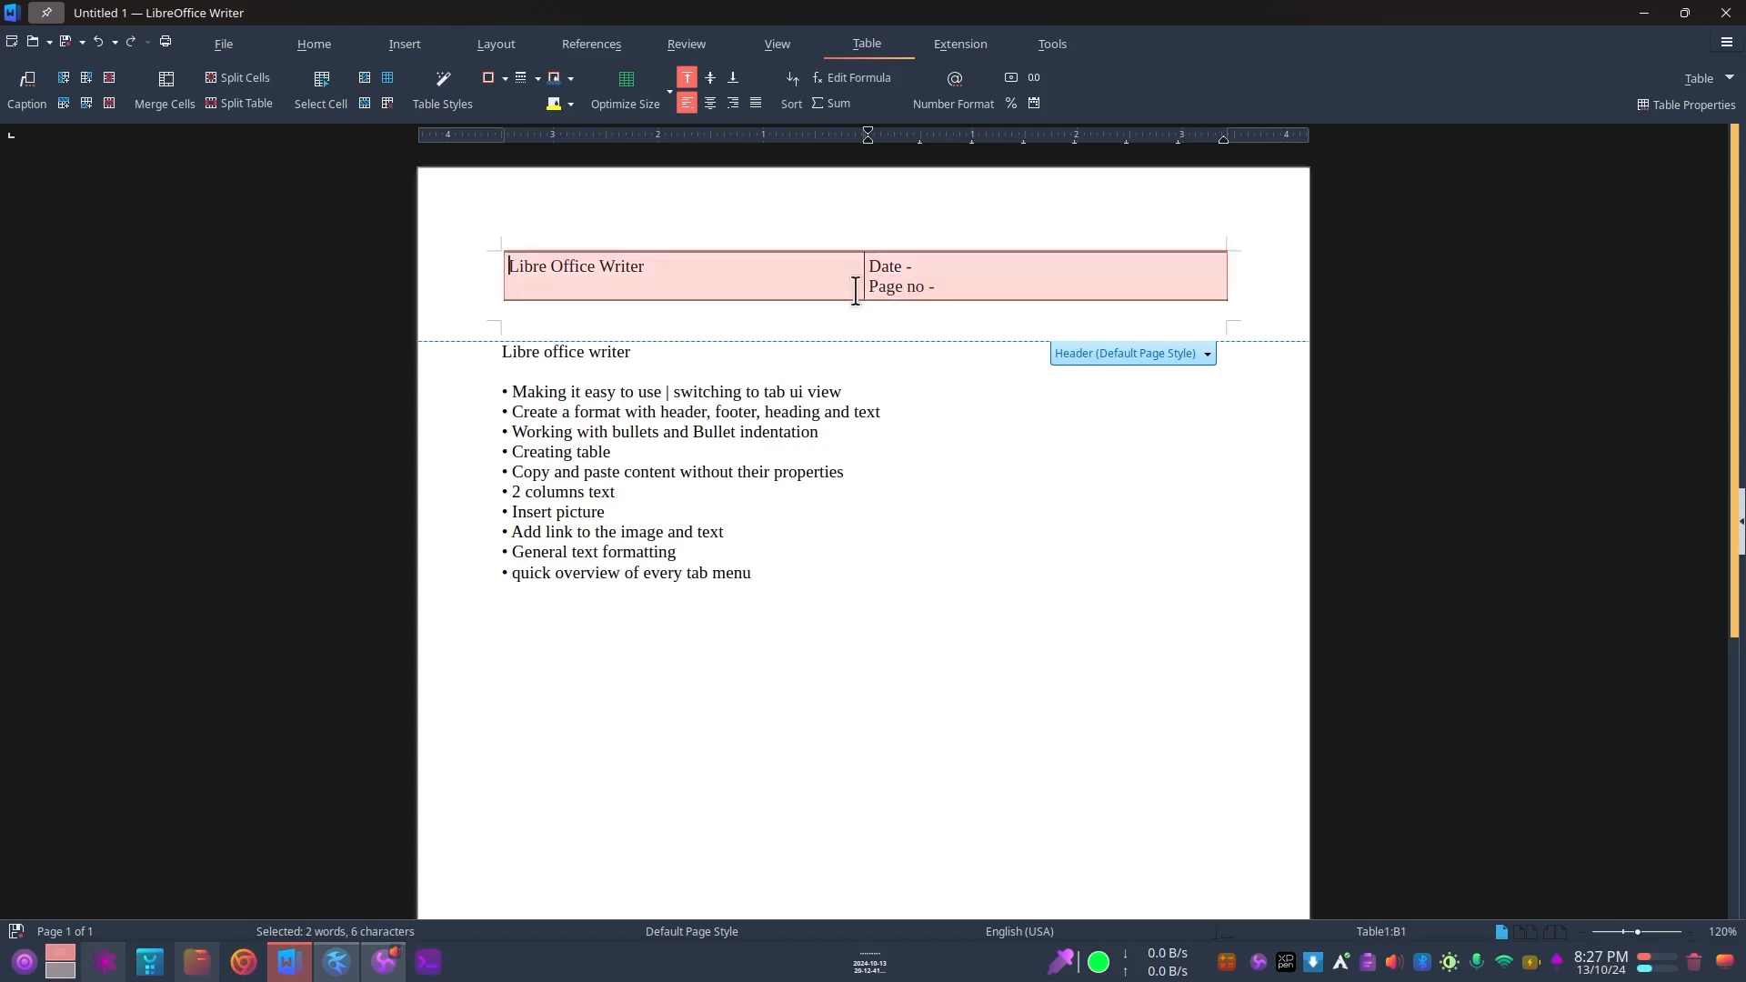
left_click(640, 269)
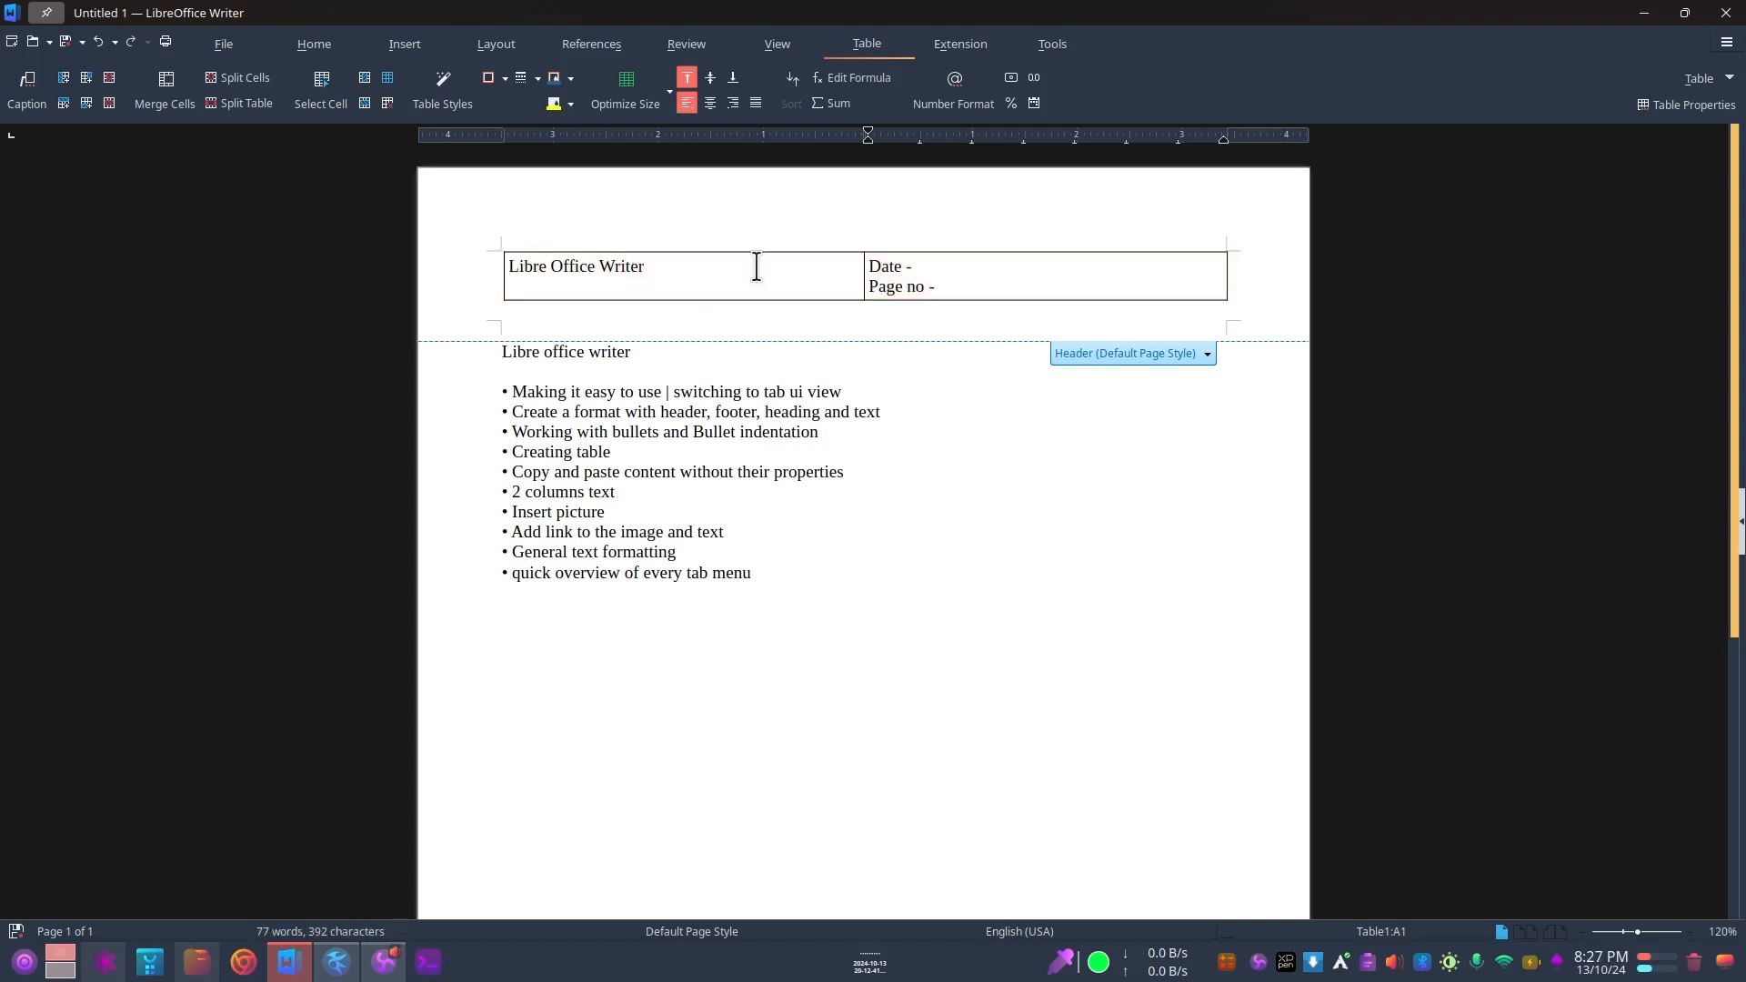
key("End")
left_click_drag(670, 265, 494, 265)
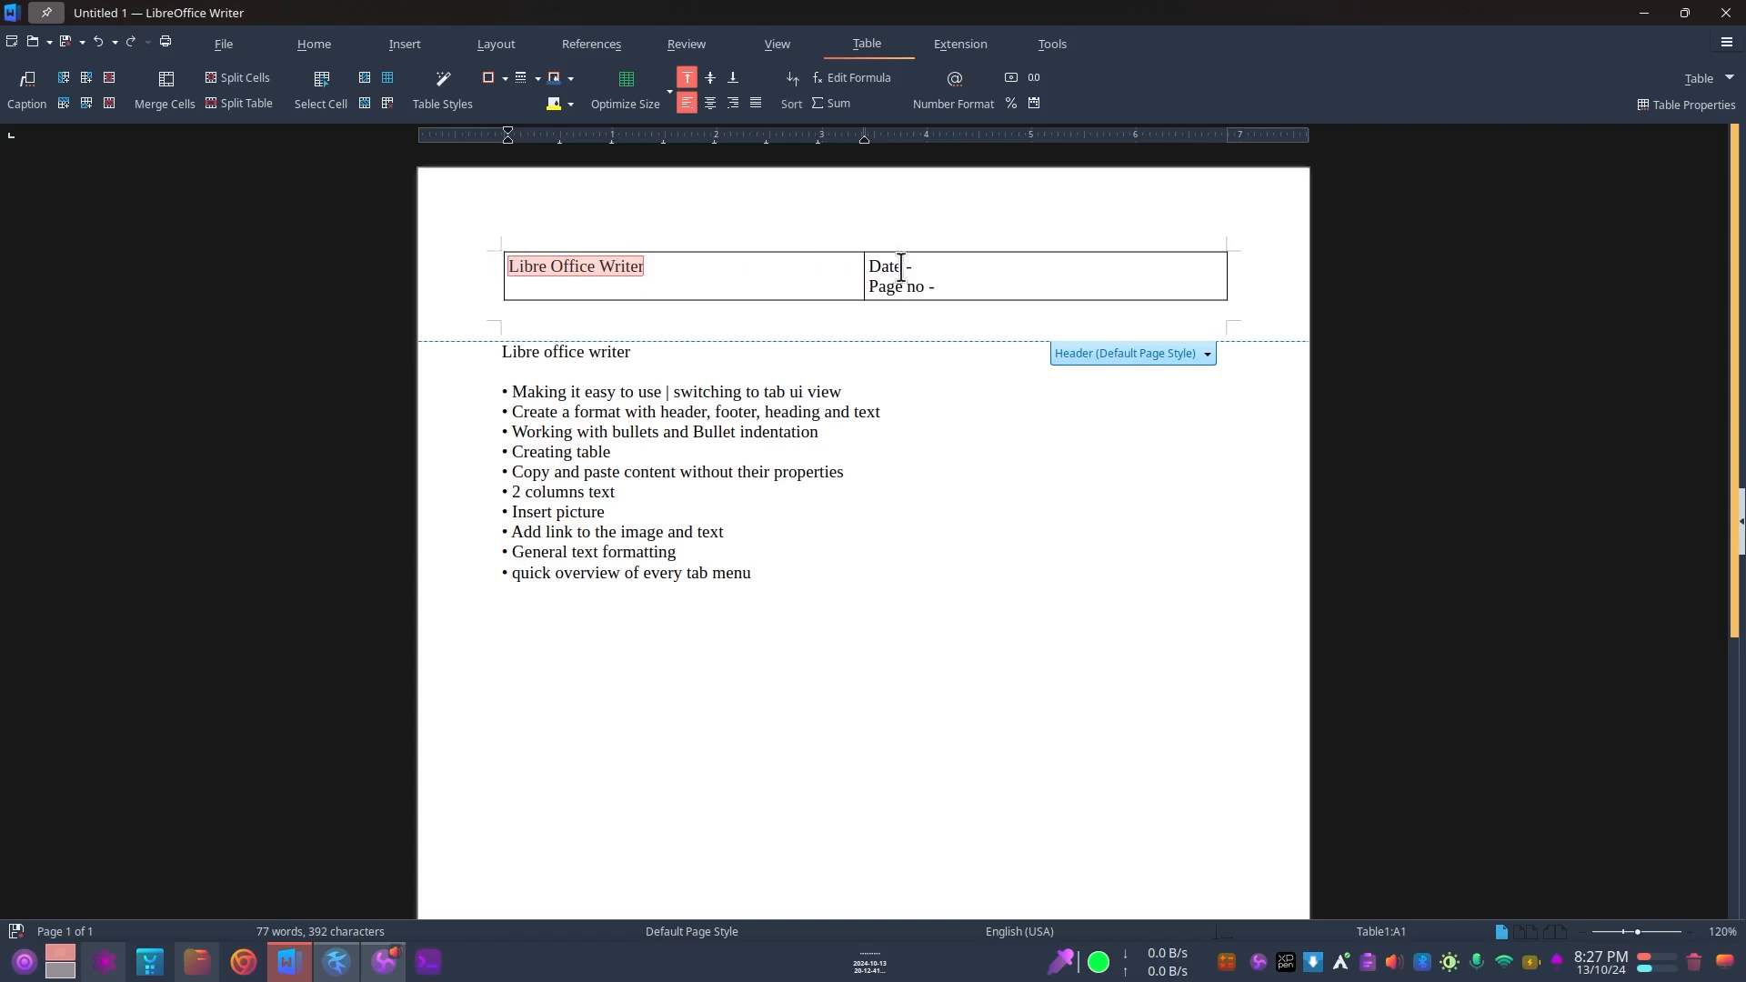
left_click_drag(953, 268, 848, 269)
left_click(942, 277)
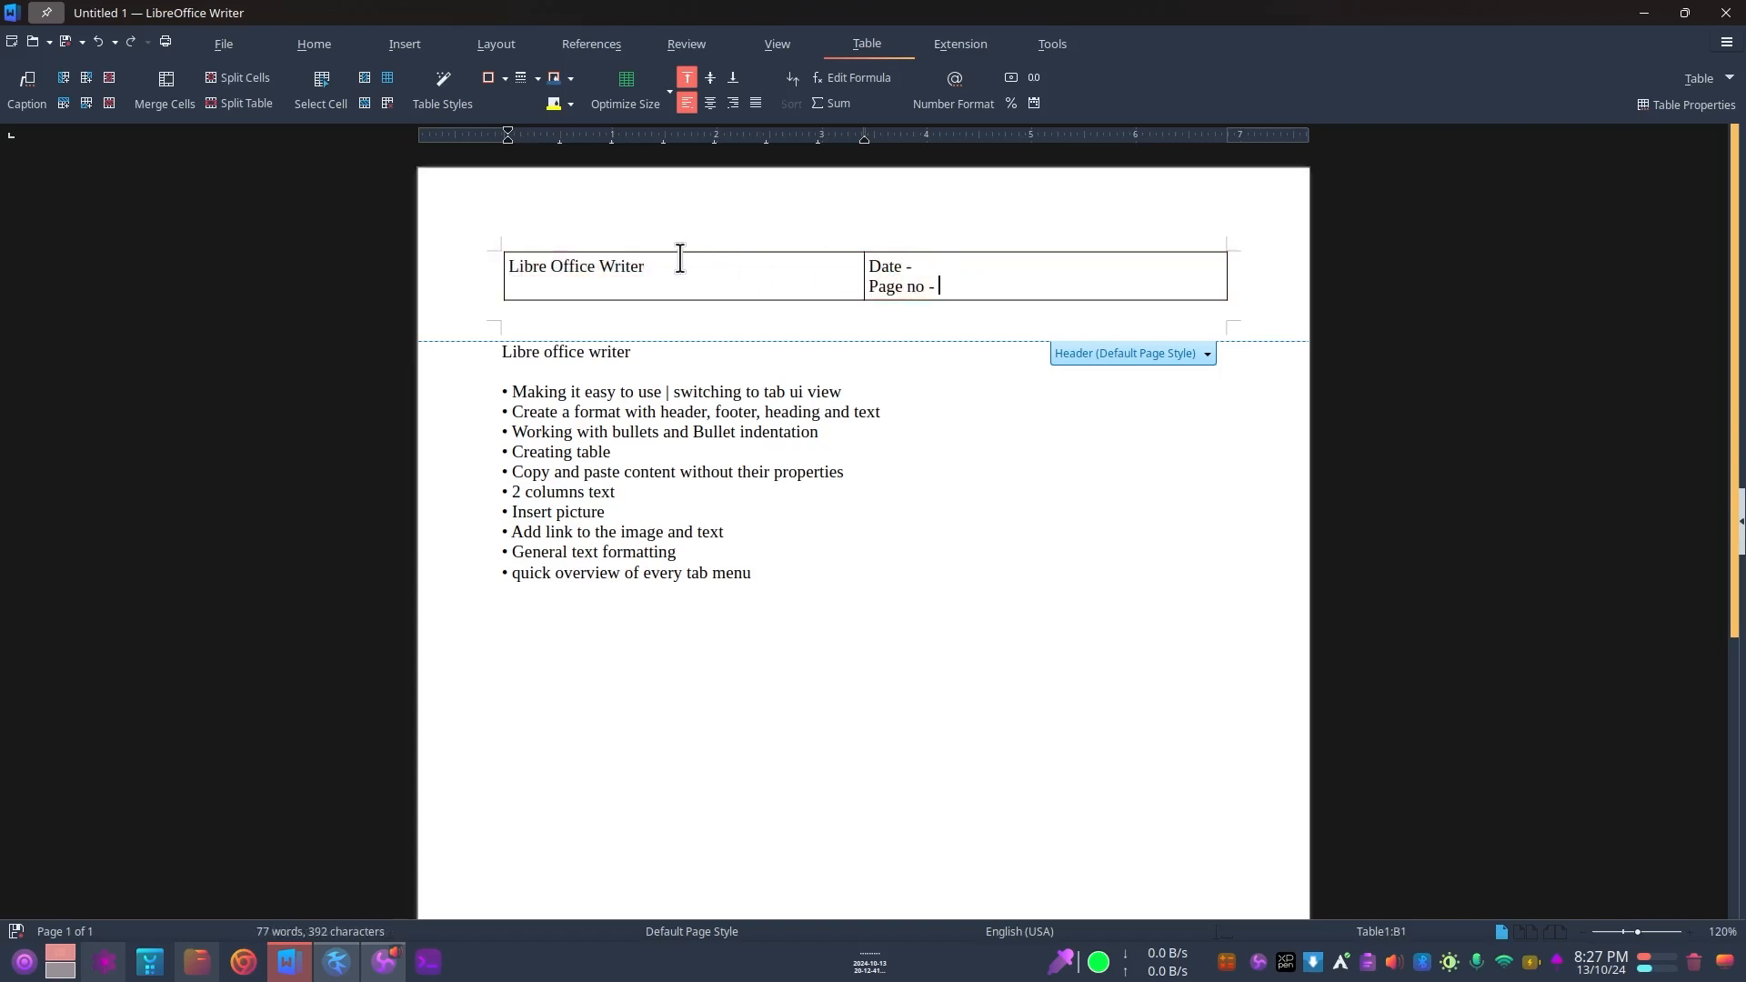
left_click_drag(661, 269, 506, 265)
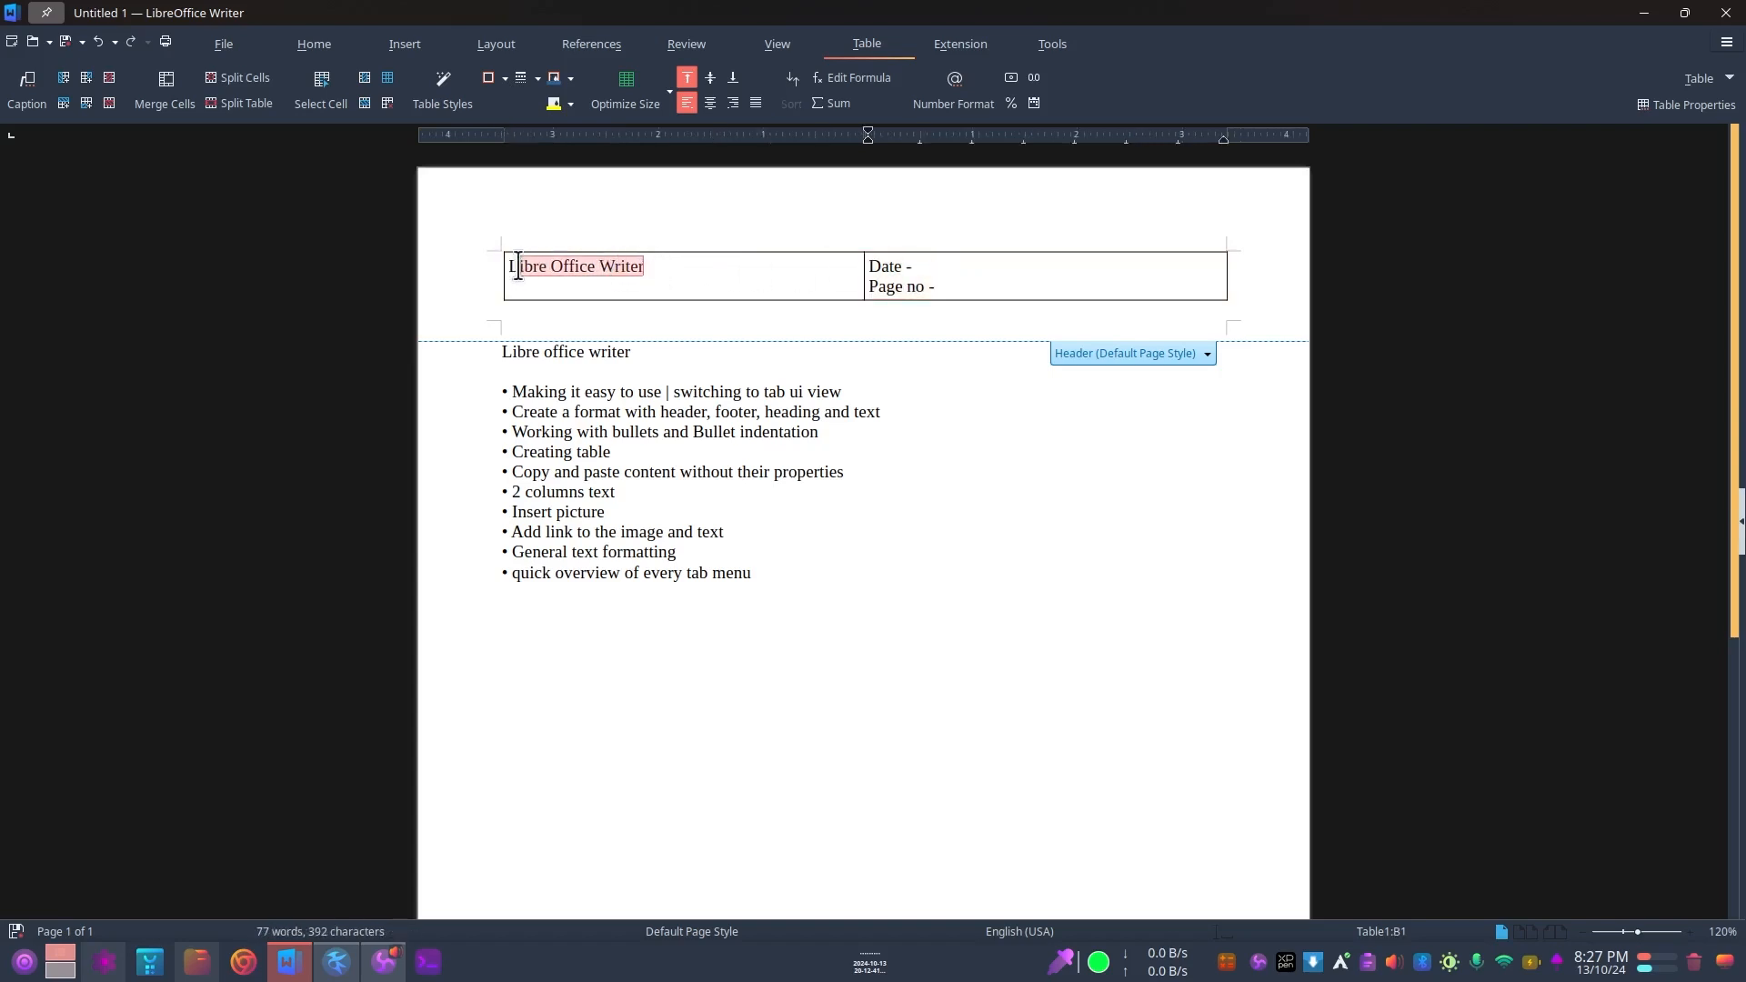
left_click(560, 283)
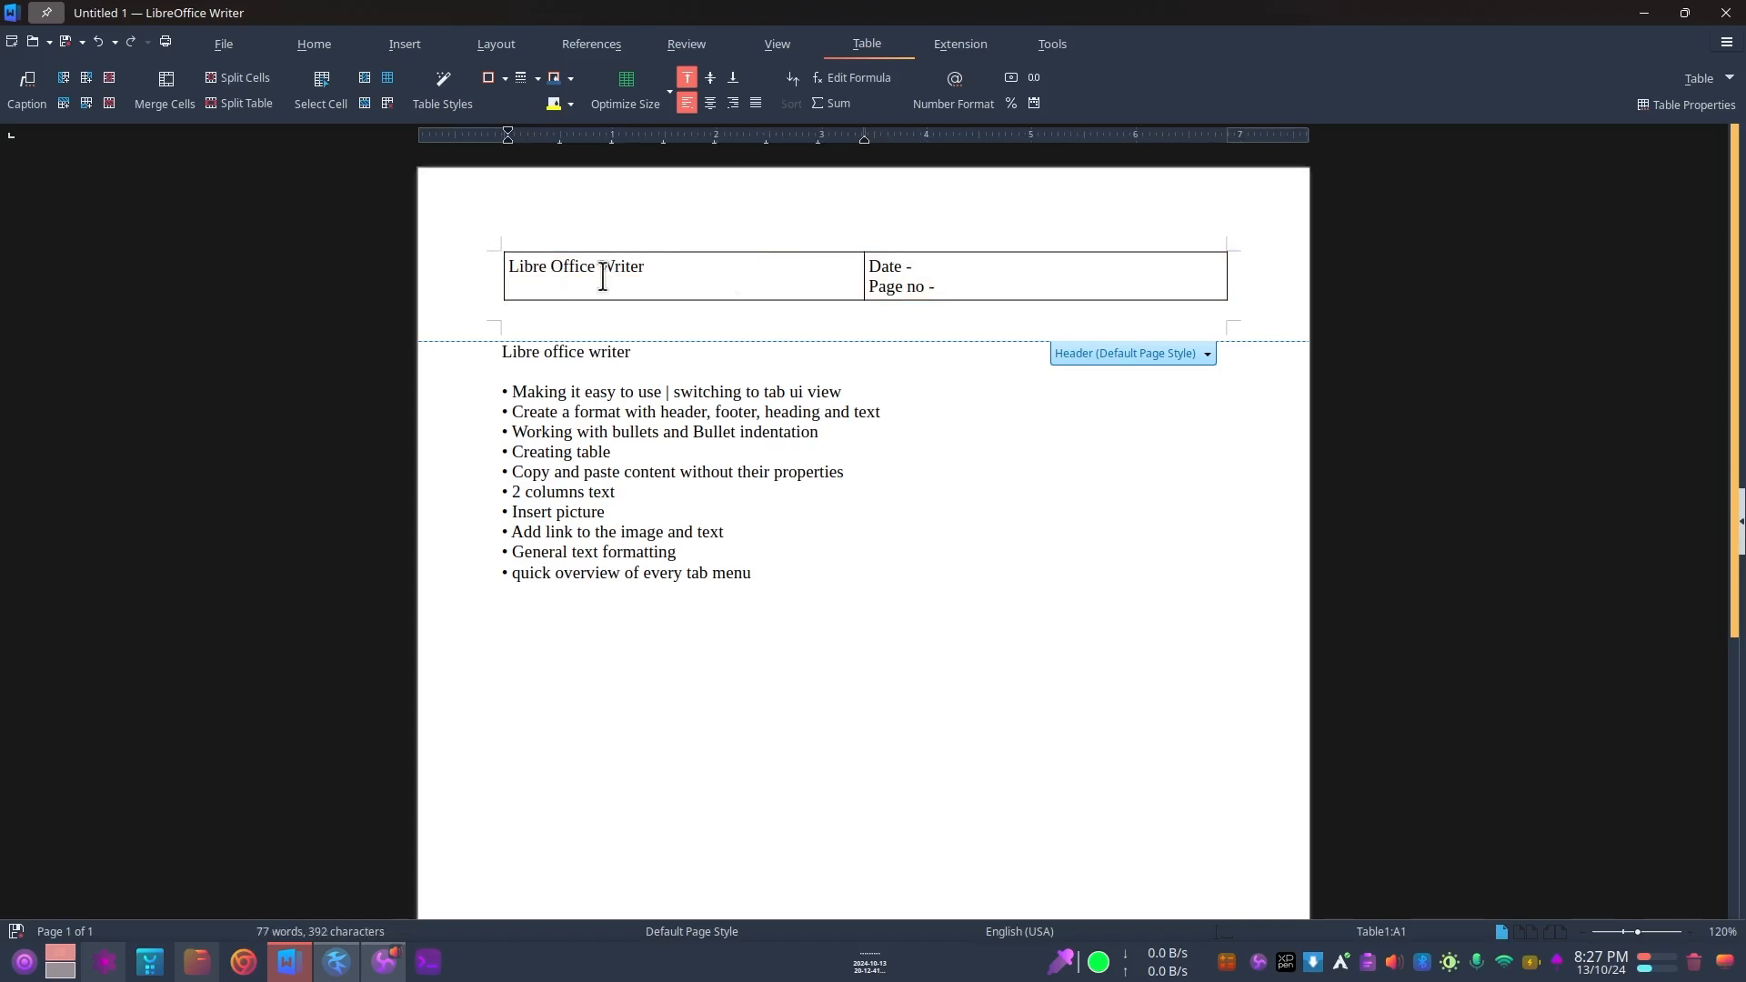
Step: Centre the "Libre Office Writer" text vertically in its header table cell
left_click_drag(674, 261, 488, 270)
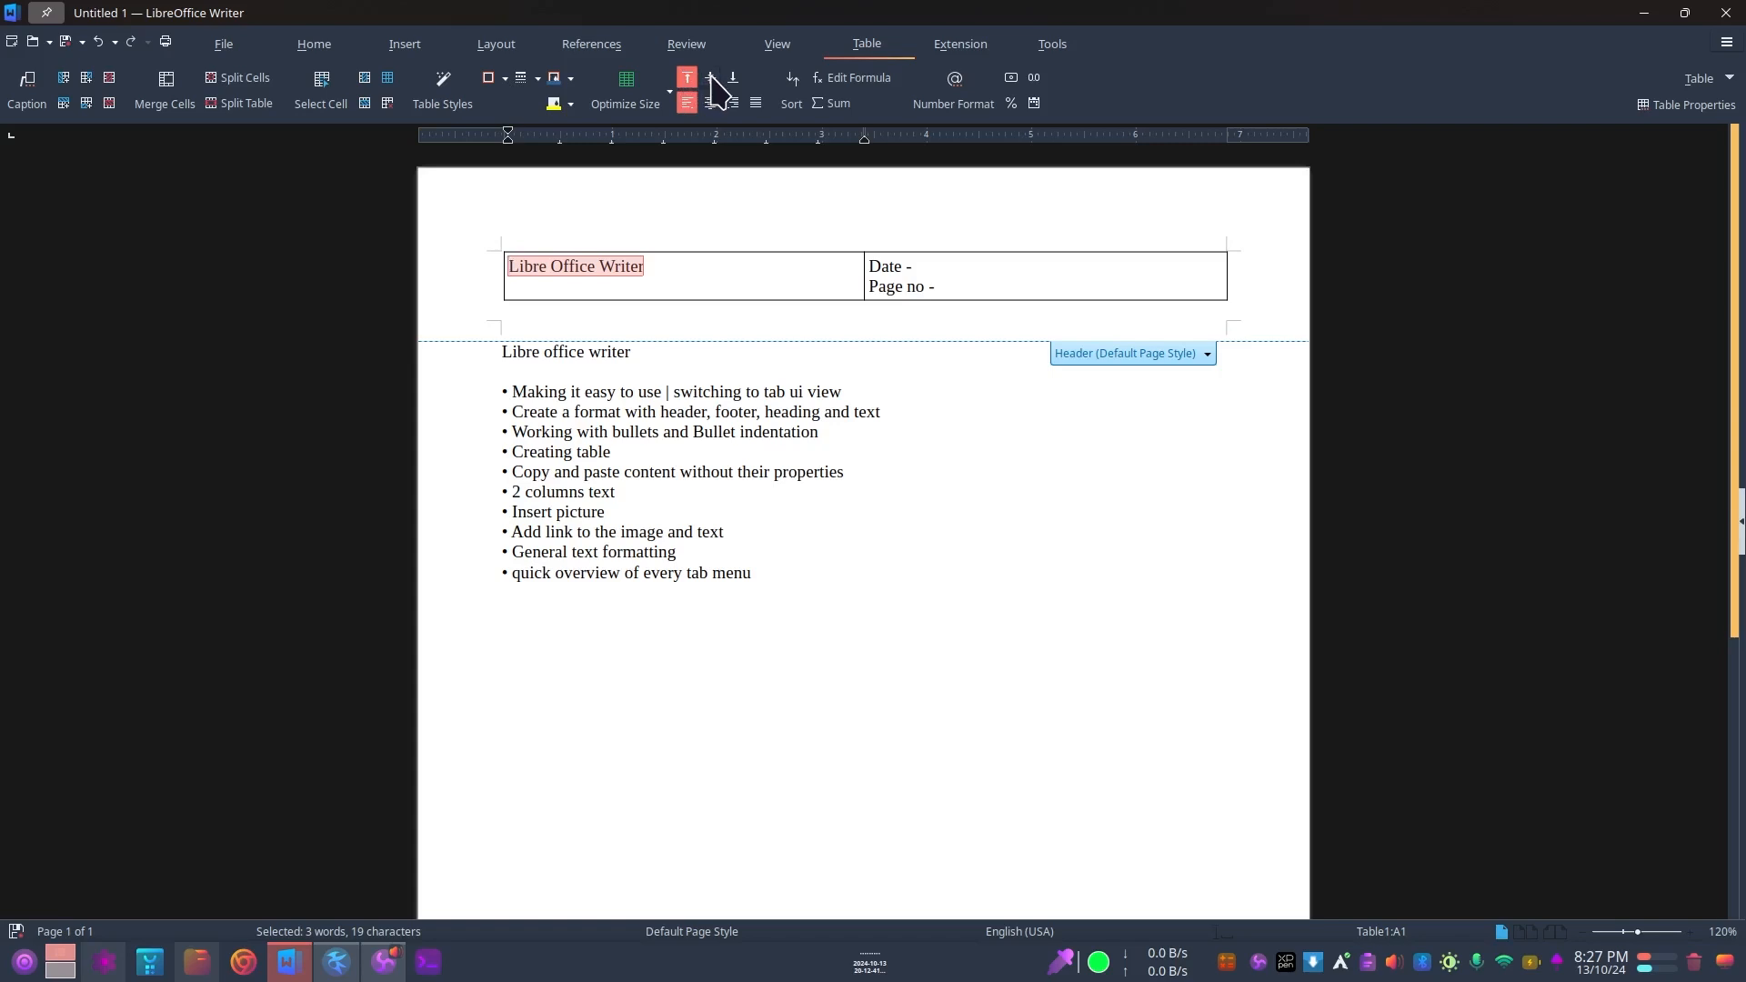
left_click(645, 262)
triple_click(601, 270)
left_click(709, 78)
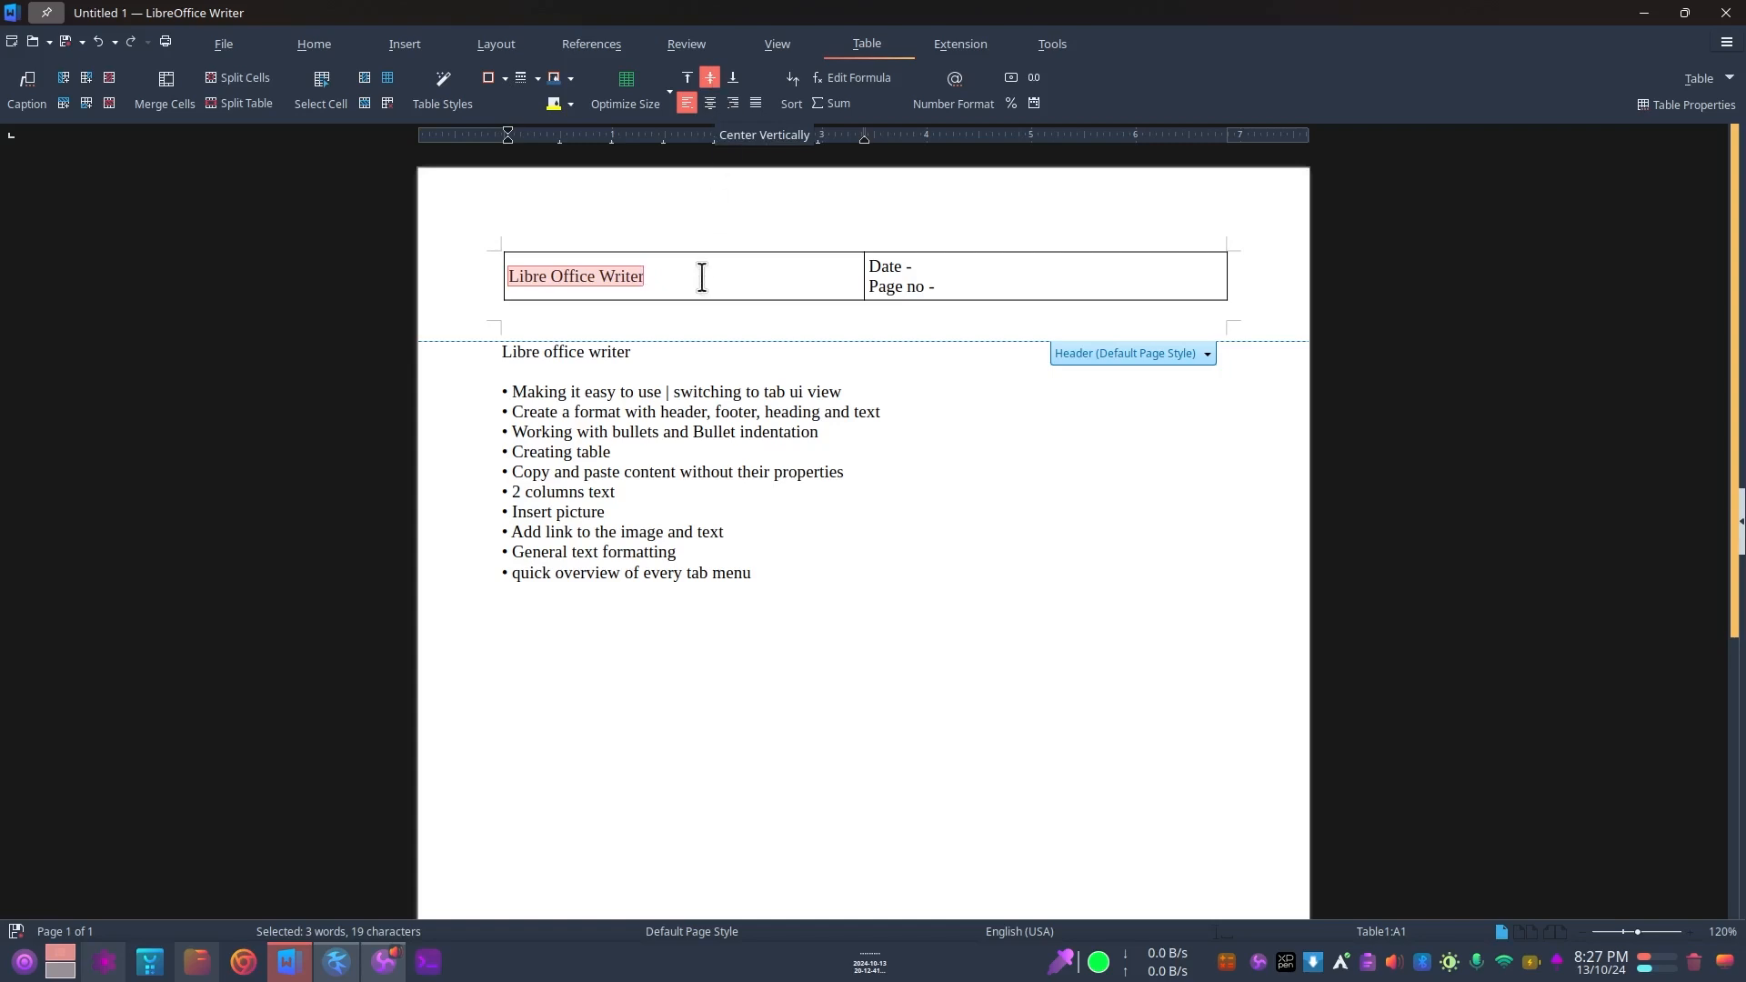
Step: Centre the date and page number labels vertically in their header table cell
left_click(891, 285)
left_click_drag(938, 284, 866, 261)
left_click(947, 283)
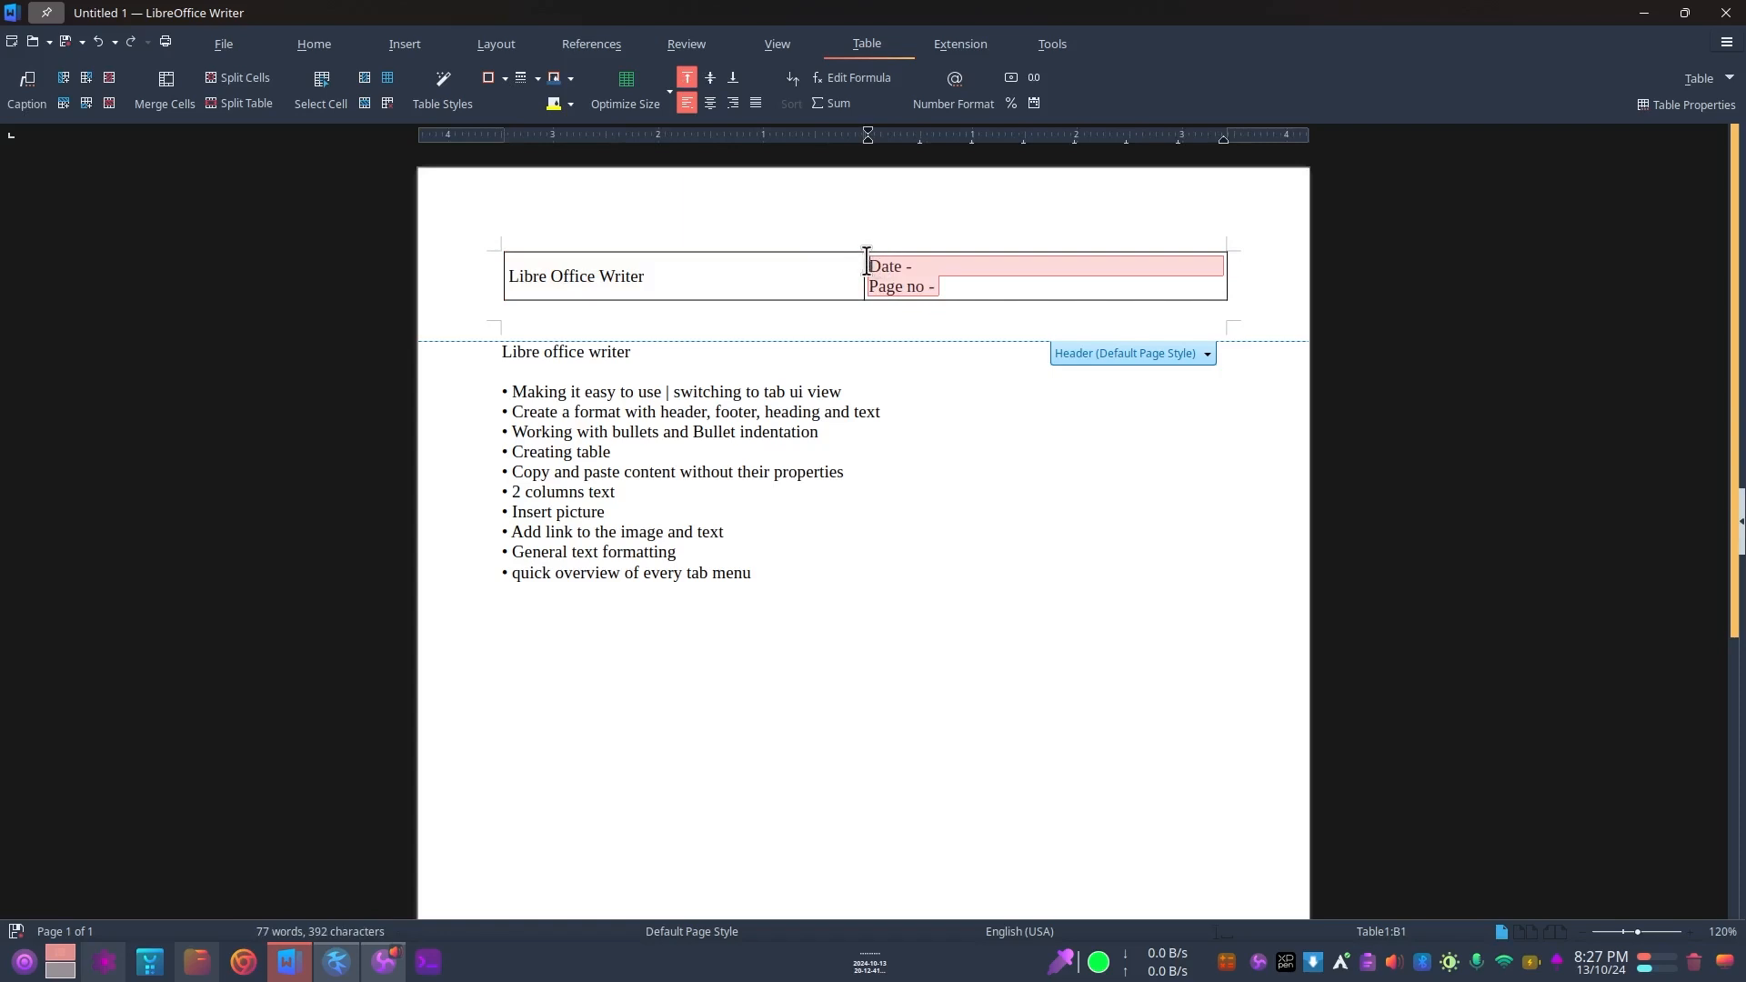
left_click(711, 79)
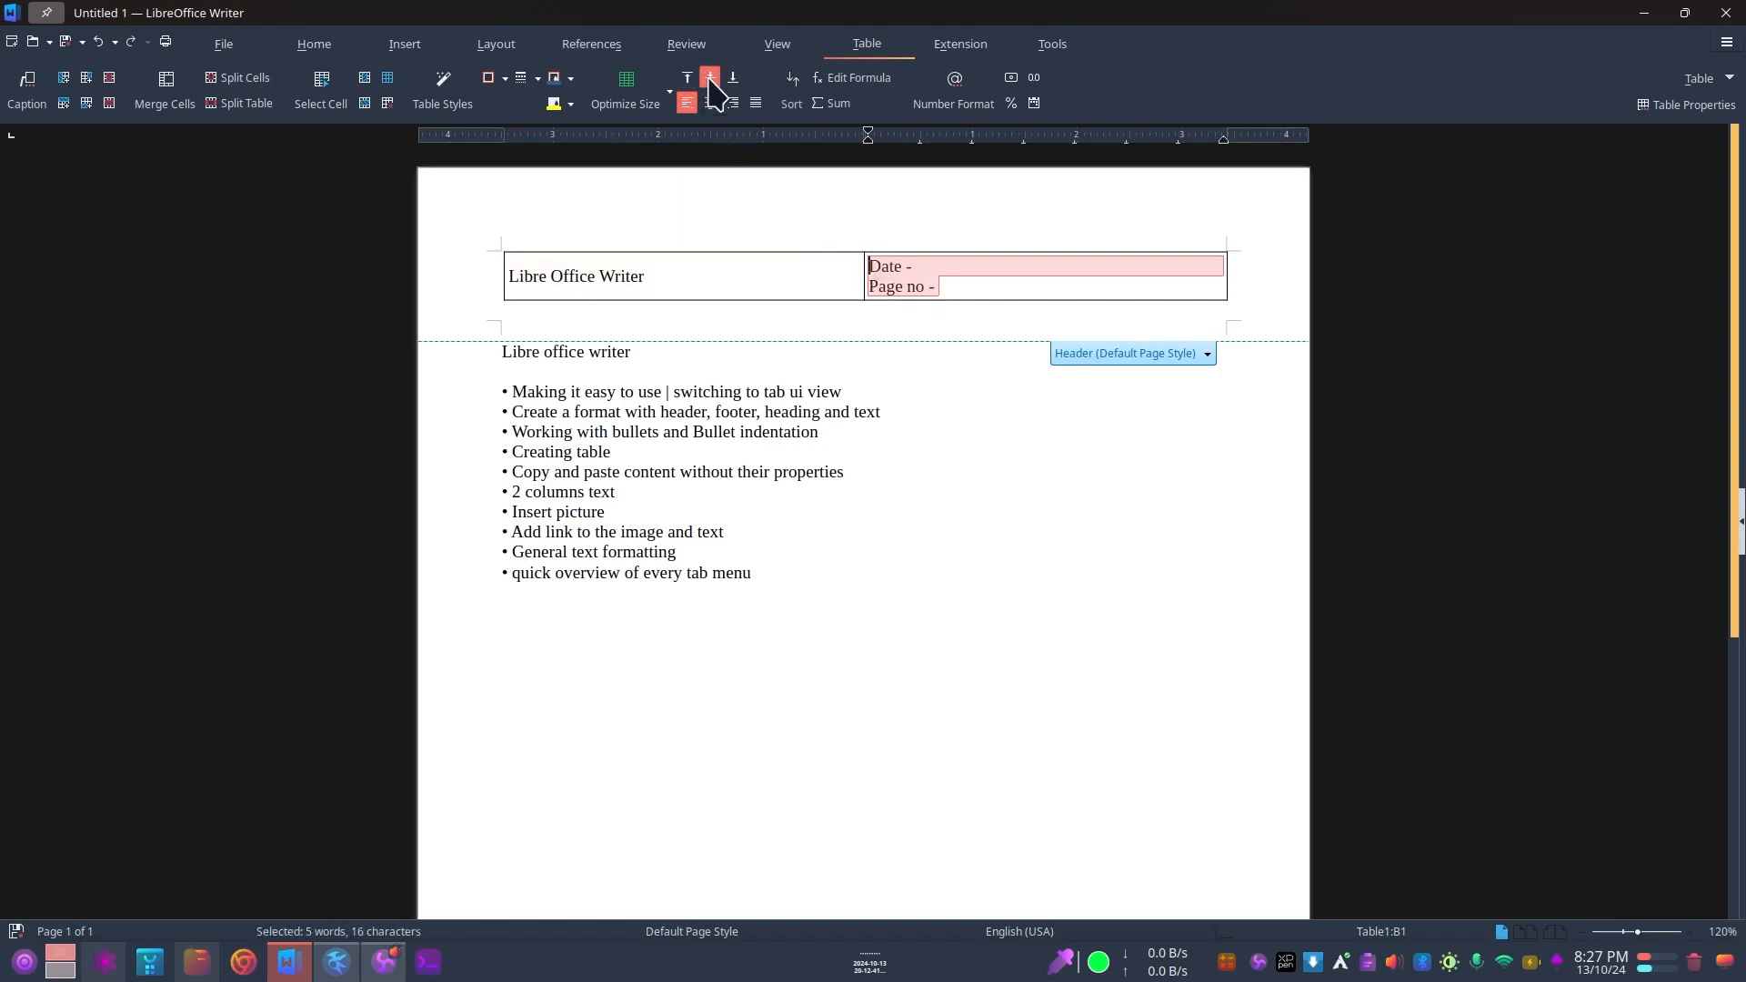
Step: Make the header table row slightly taller than its two lines of text
left_click_drag(870, 301, 870, 326)
left_click(741, 304)
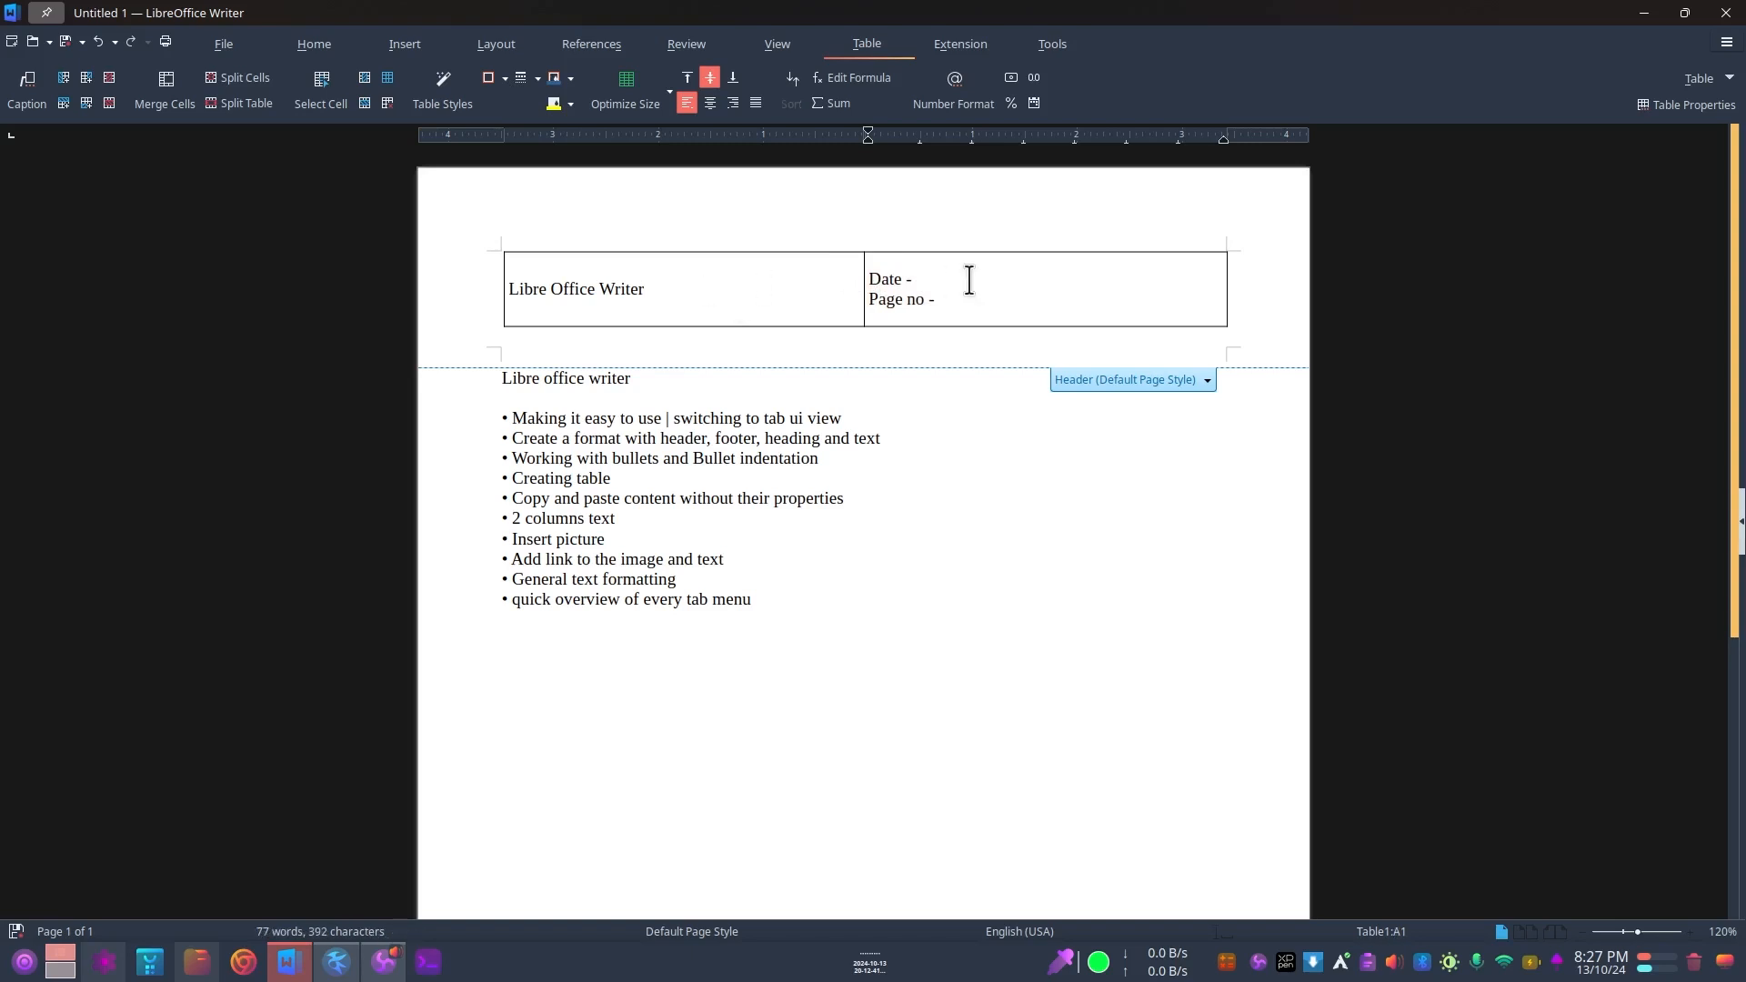
left_click_drag(826, 326, 824, 307)
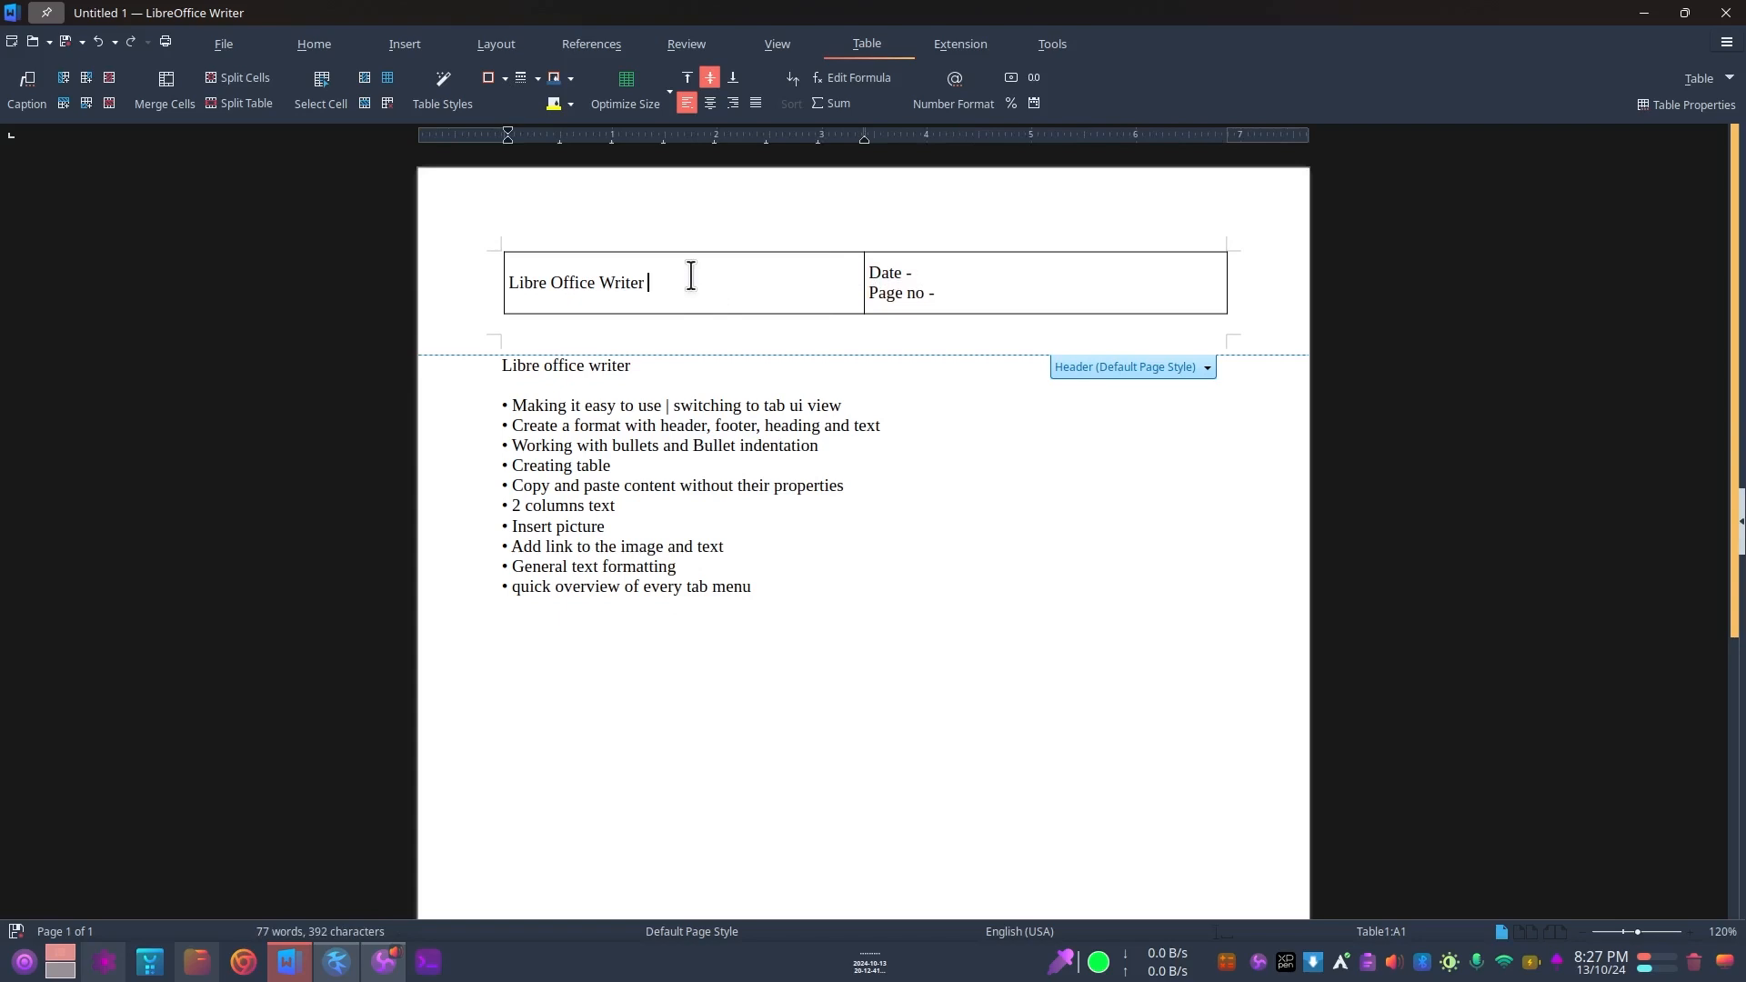
Step: Extend the title in the first header table cell to "Libre Office Writer Notes"
type("otes")
left_click(951, 287)
Step: Remove all borders from both cells of the header table
left_click_drag(952, 293, 714, 280)
left_click(705, 285)
left_click(507, 298)
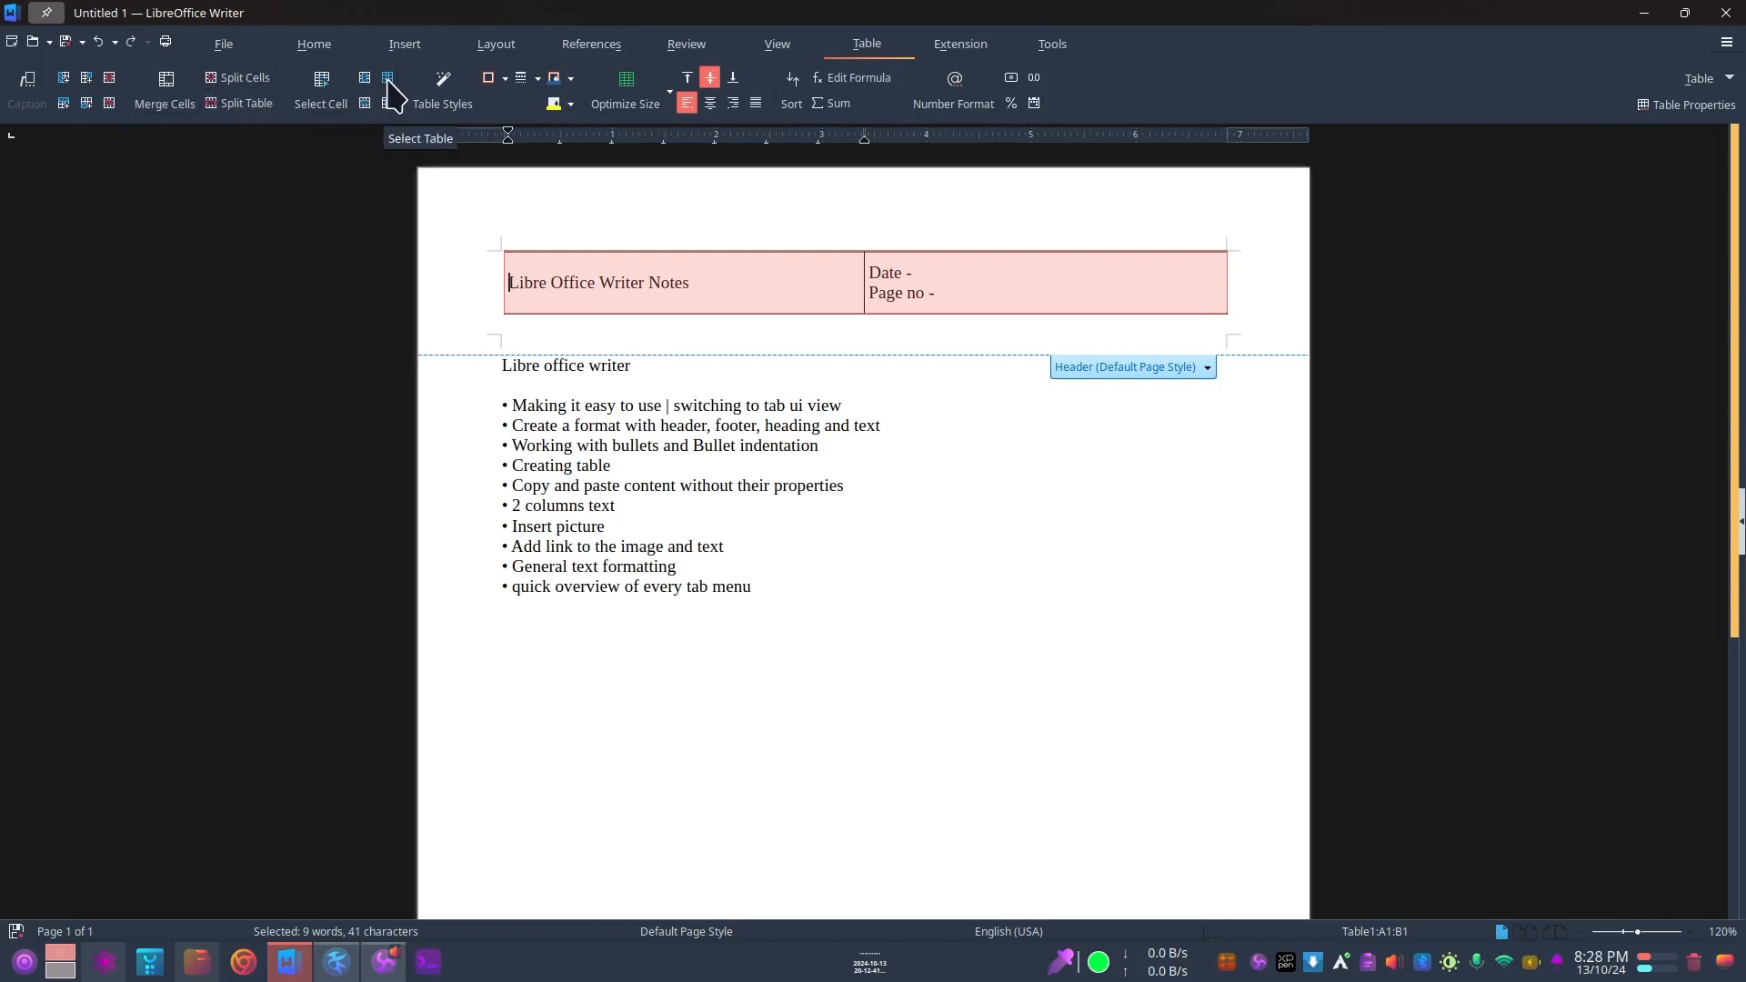
left_click(510, 90)
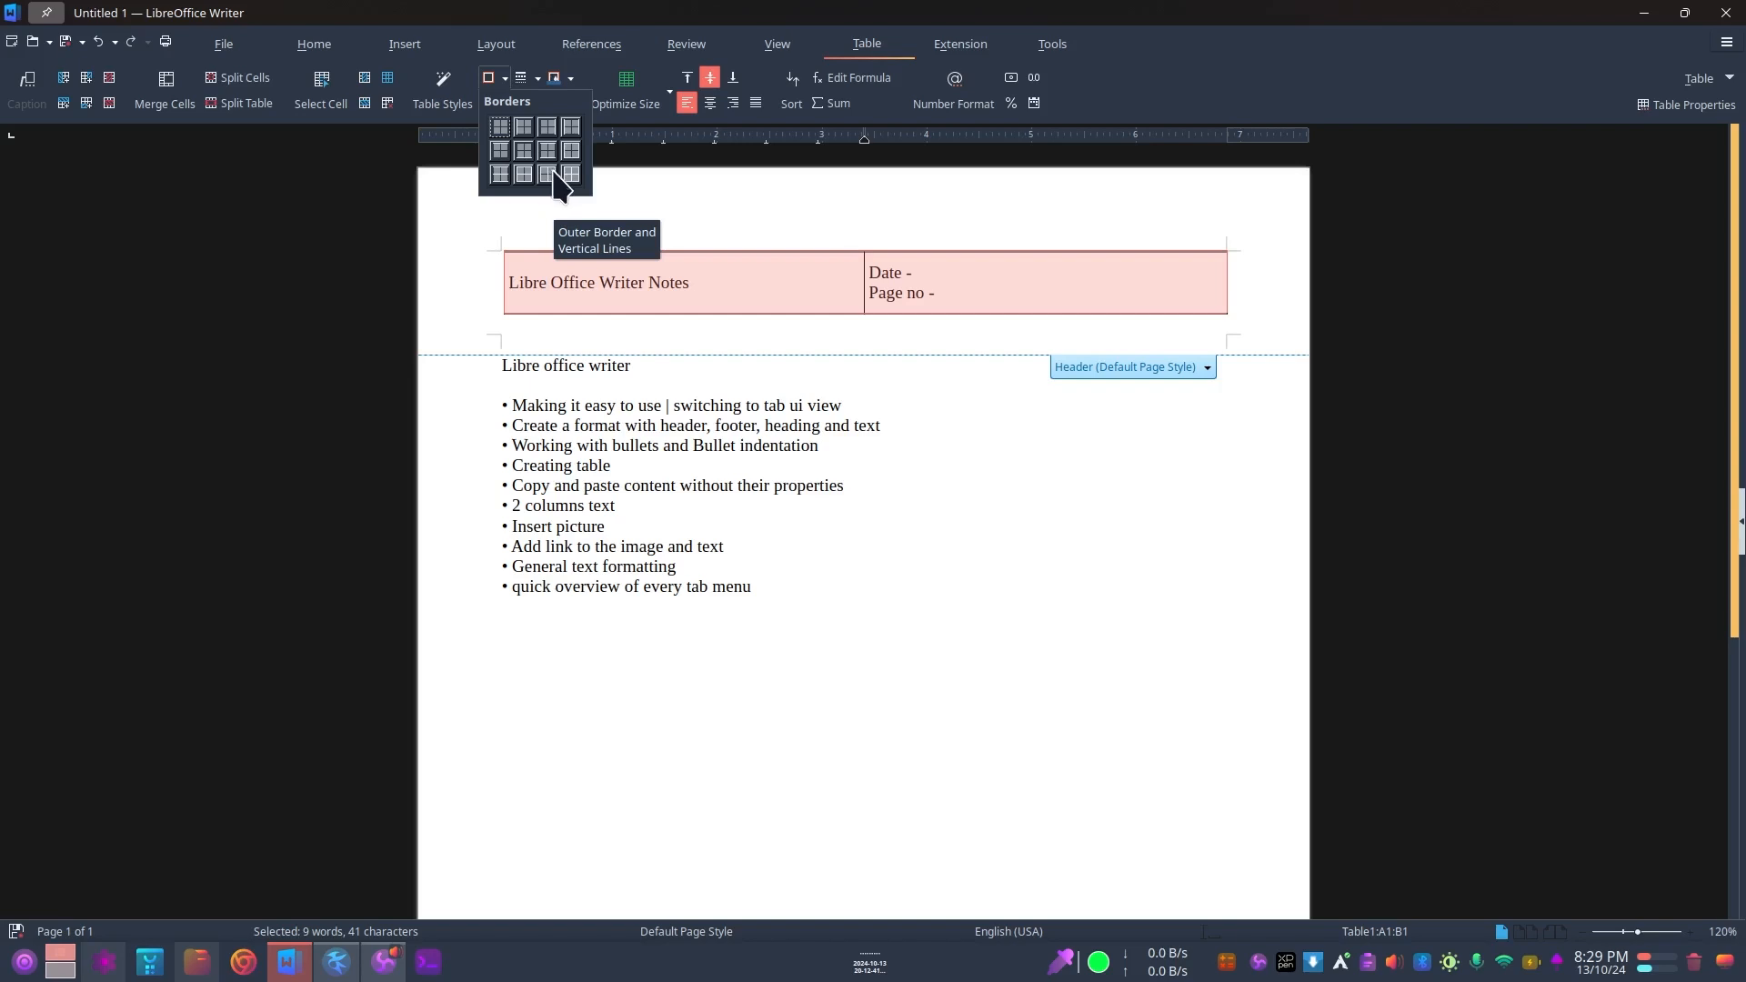
left_click(500, 128)
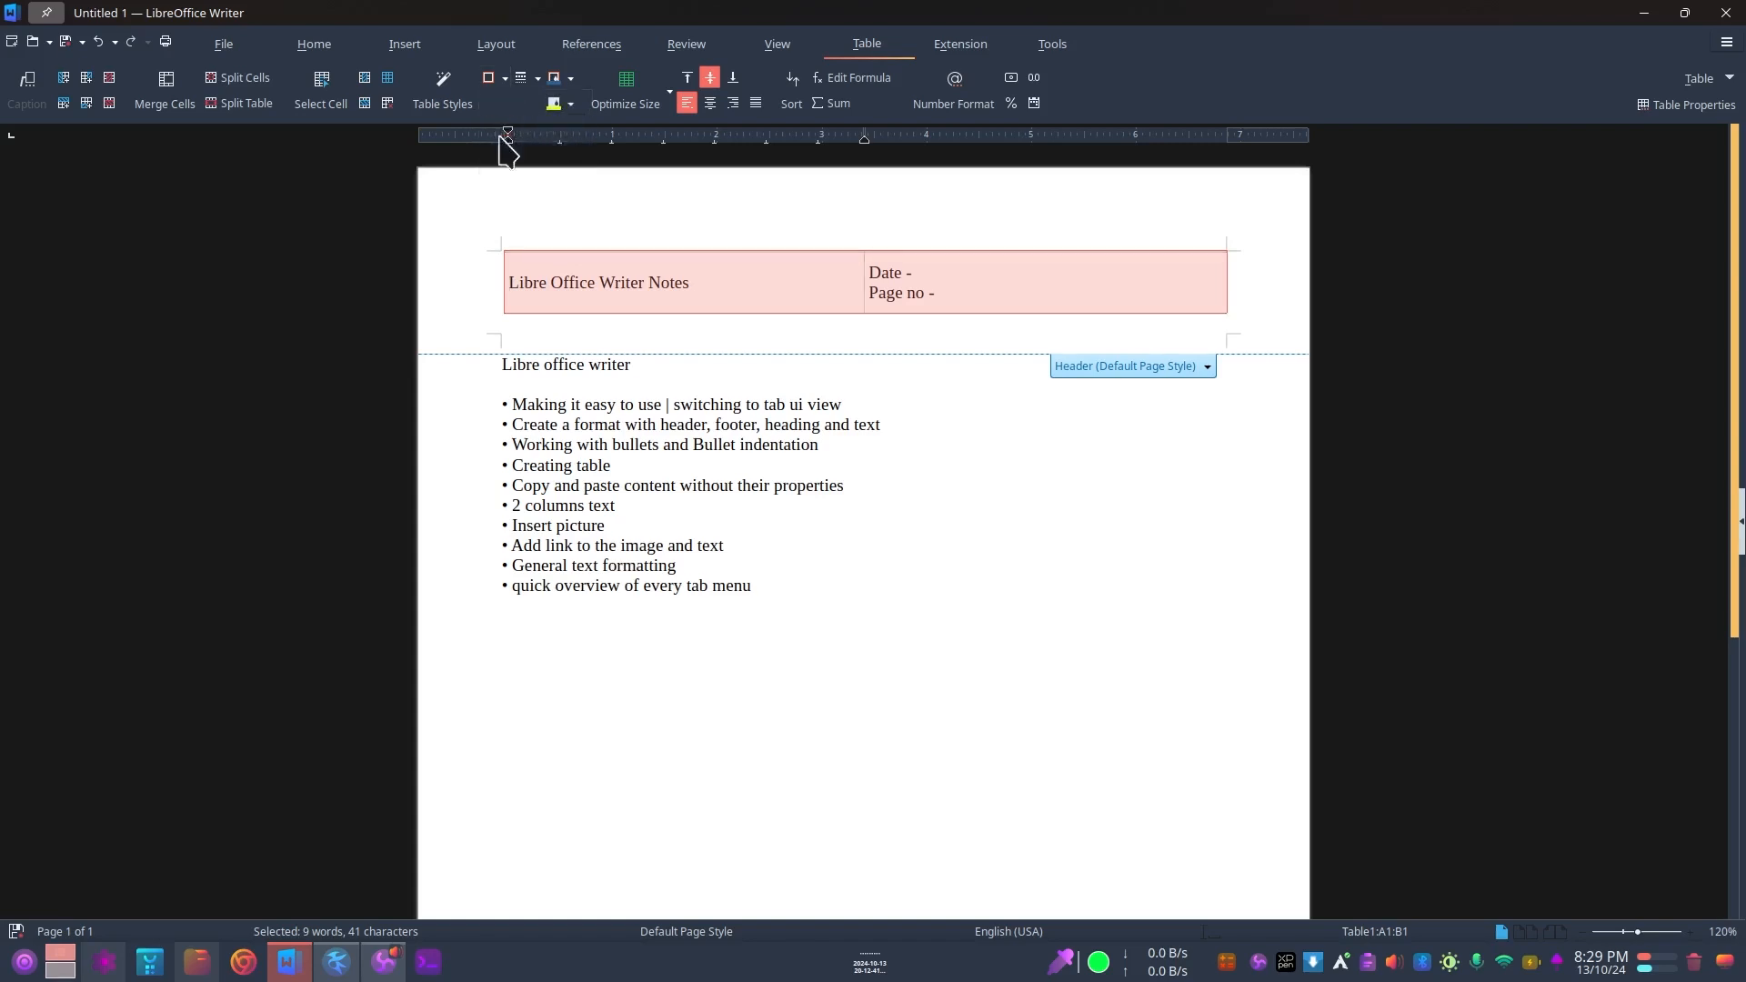
left_click(810, 296)
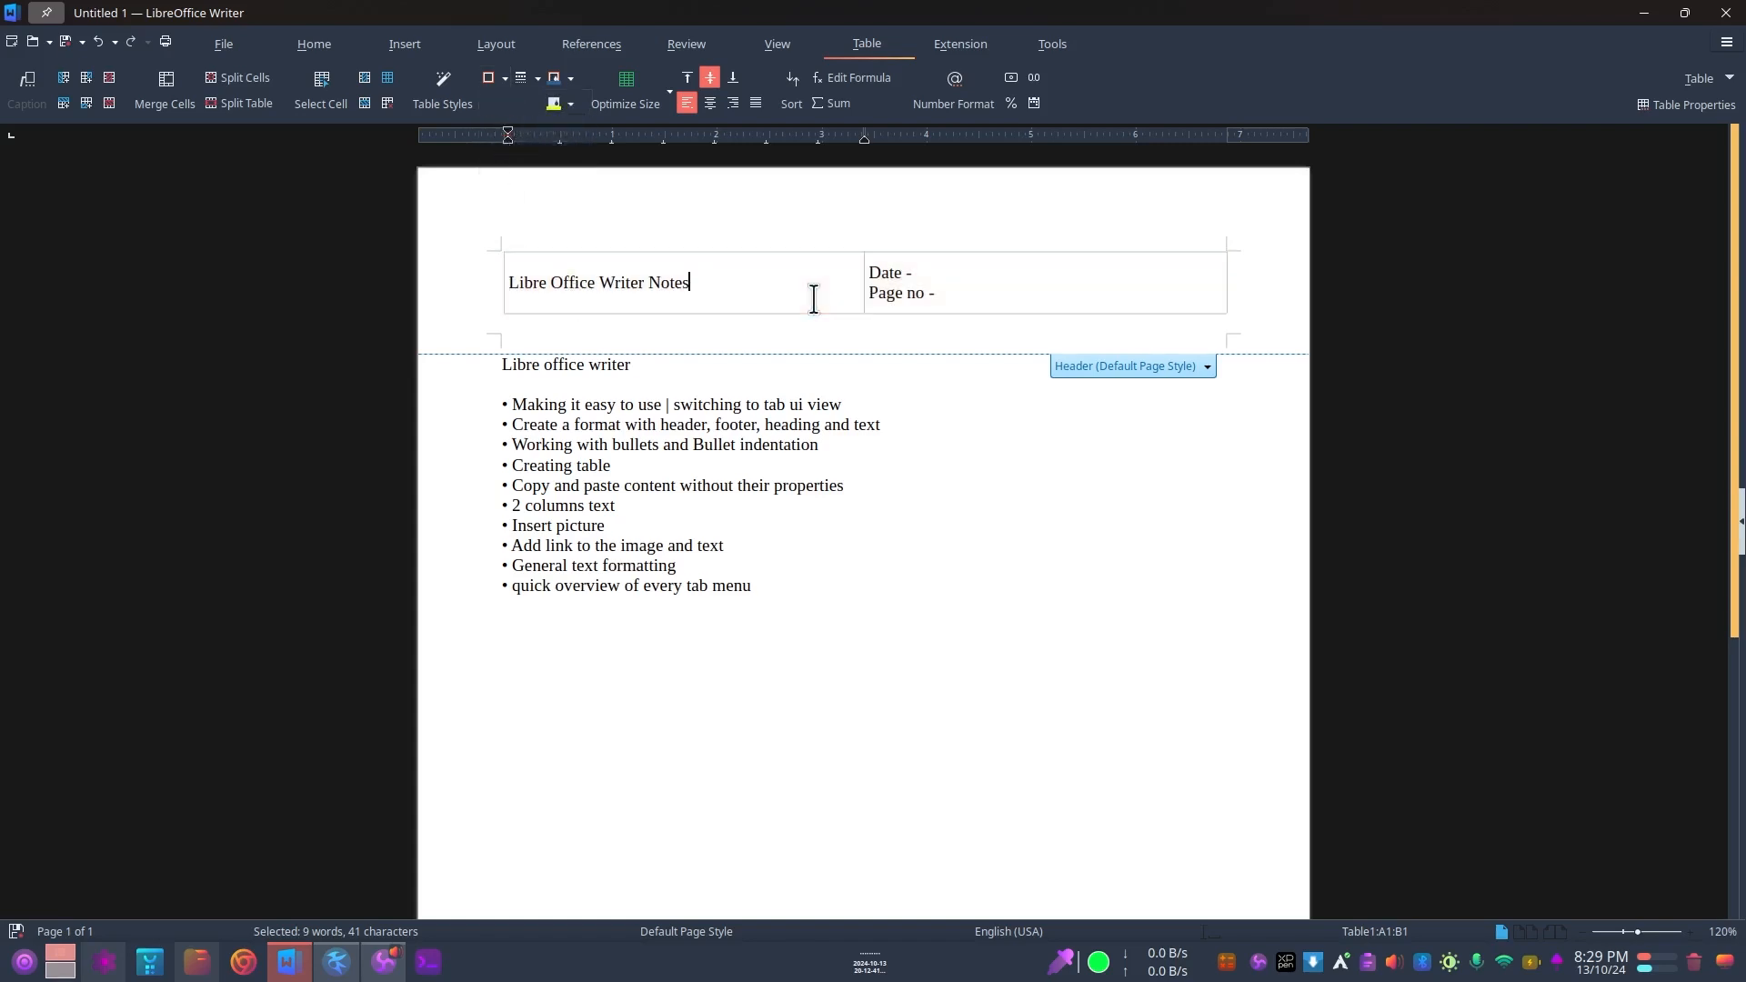
left_click(948, 283)
scroll(776, 389, "down", 1)
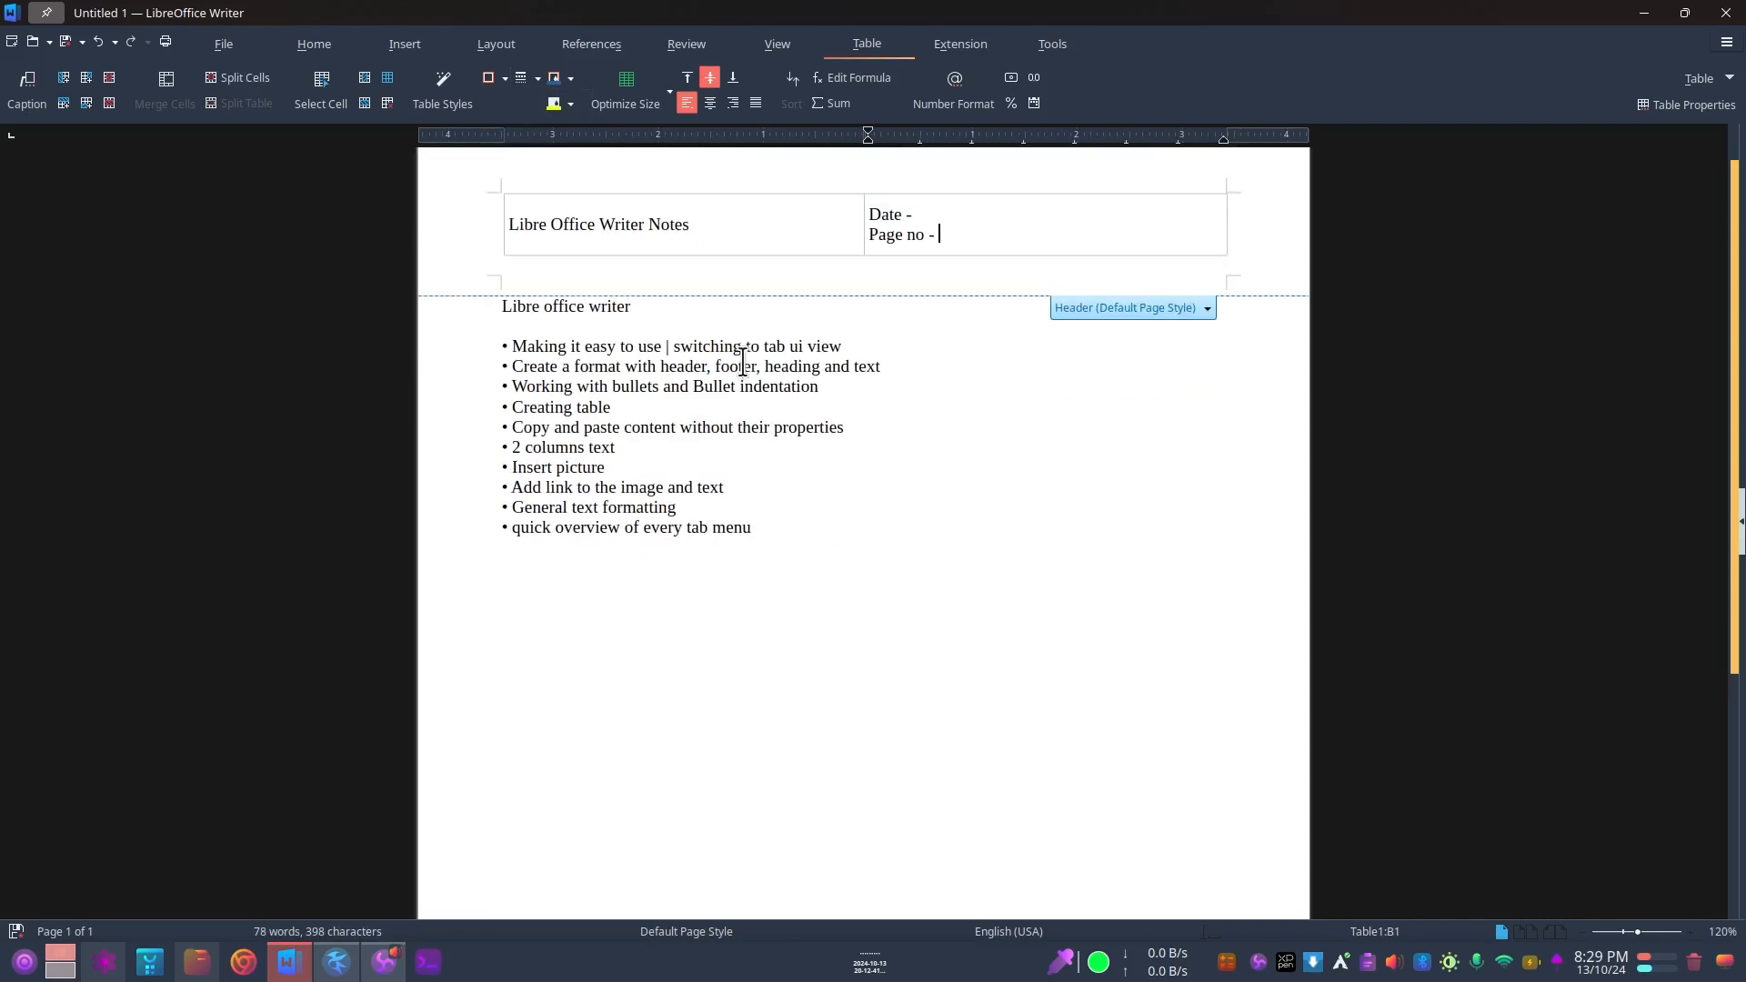
left_click(537, 224)
left_click_drag(929, 219, 856, 211)
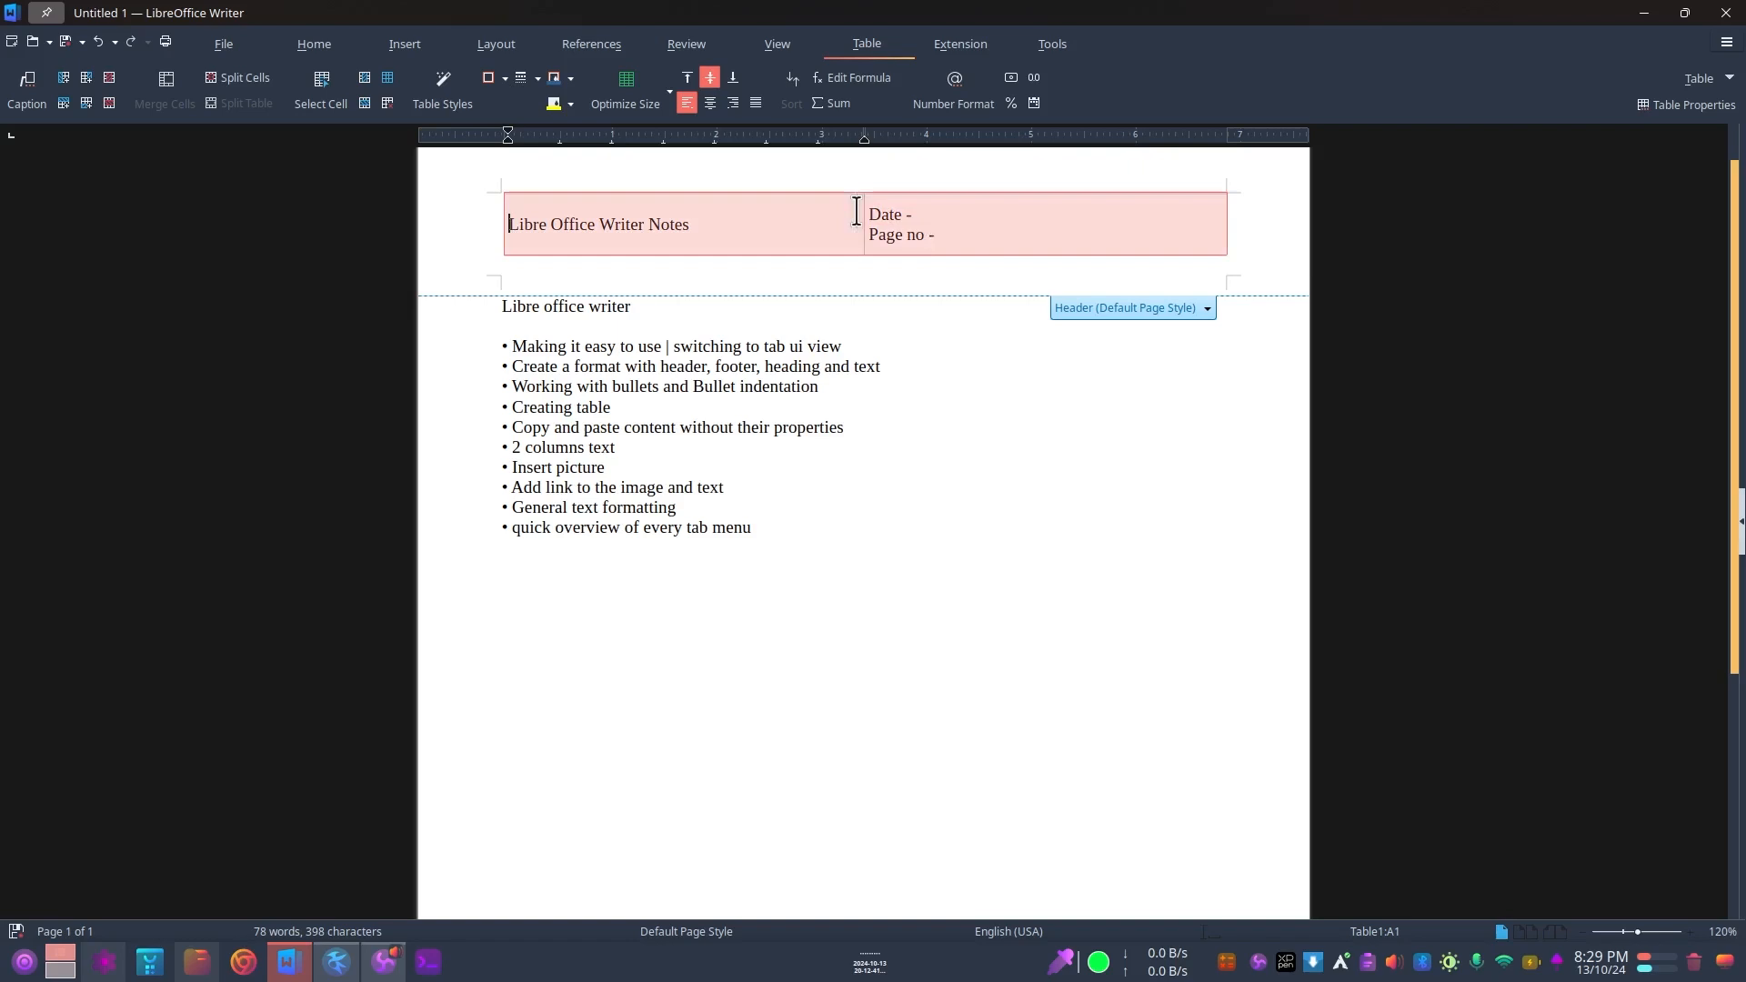
left_click(938, 234)
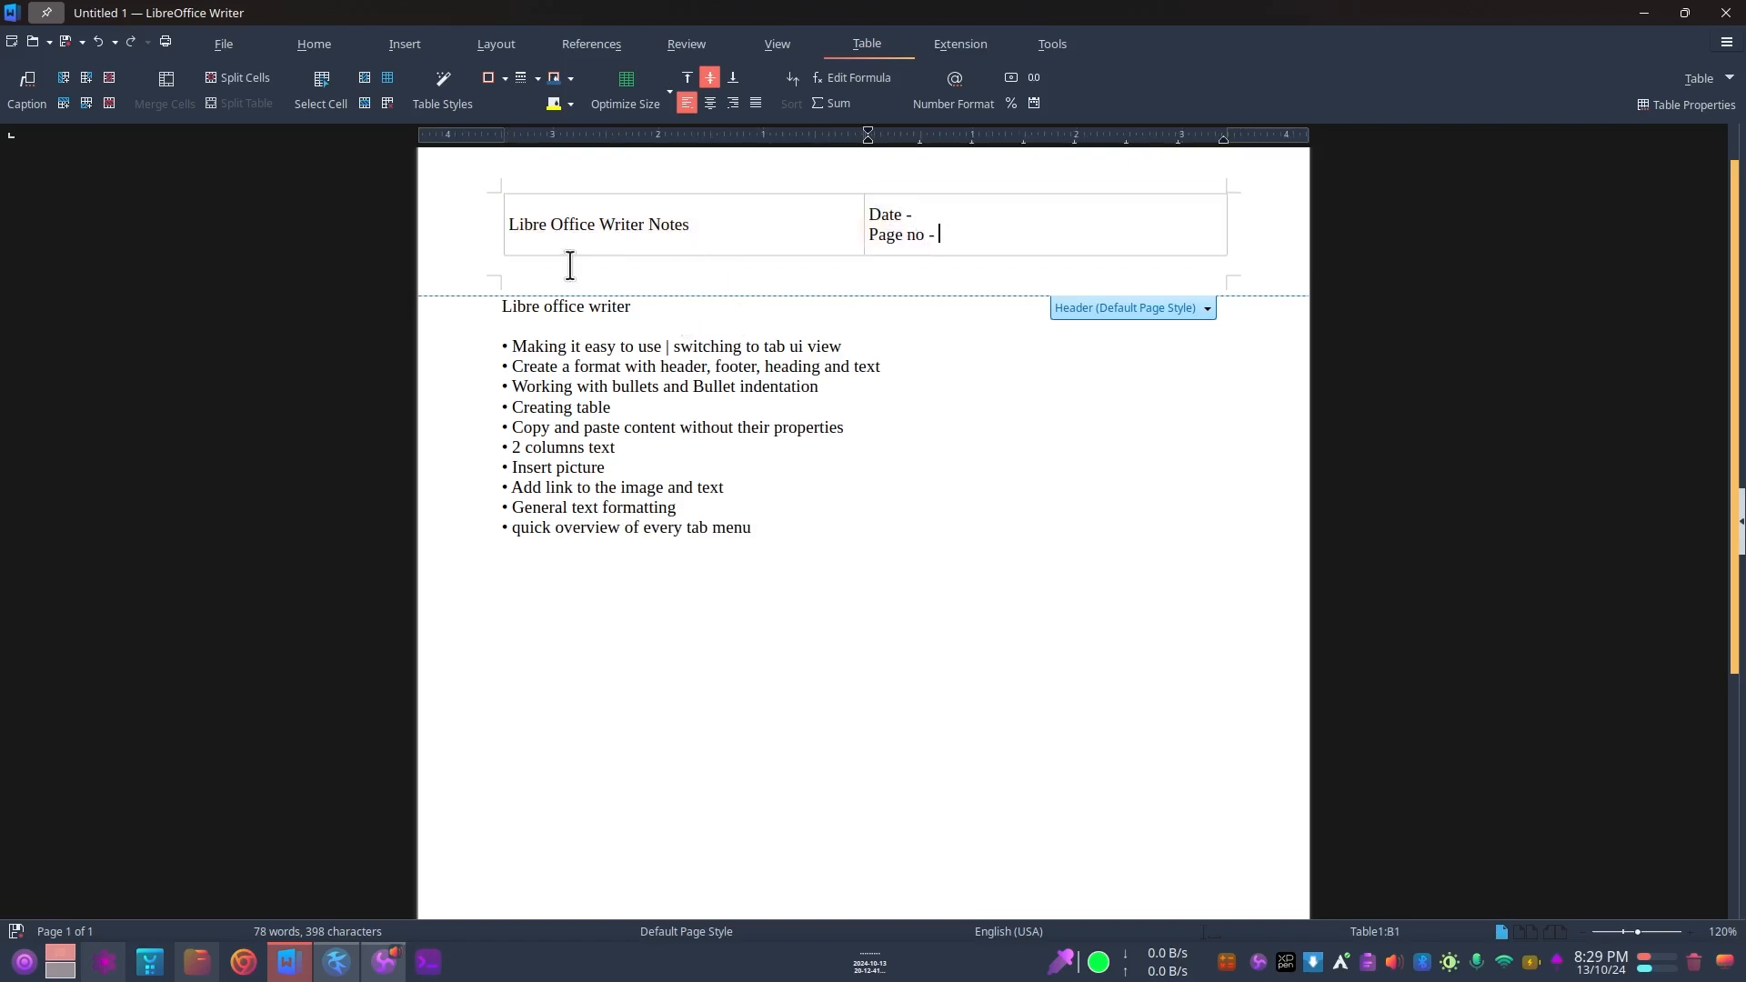
left_click(539, 265)
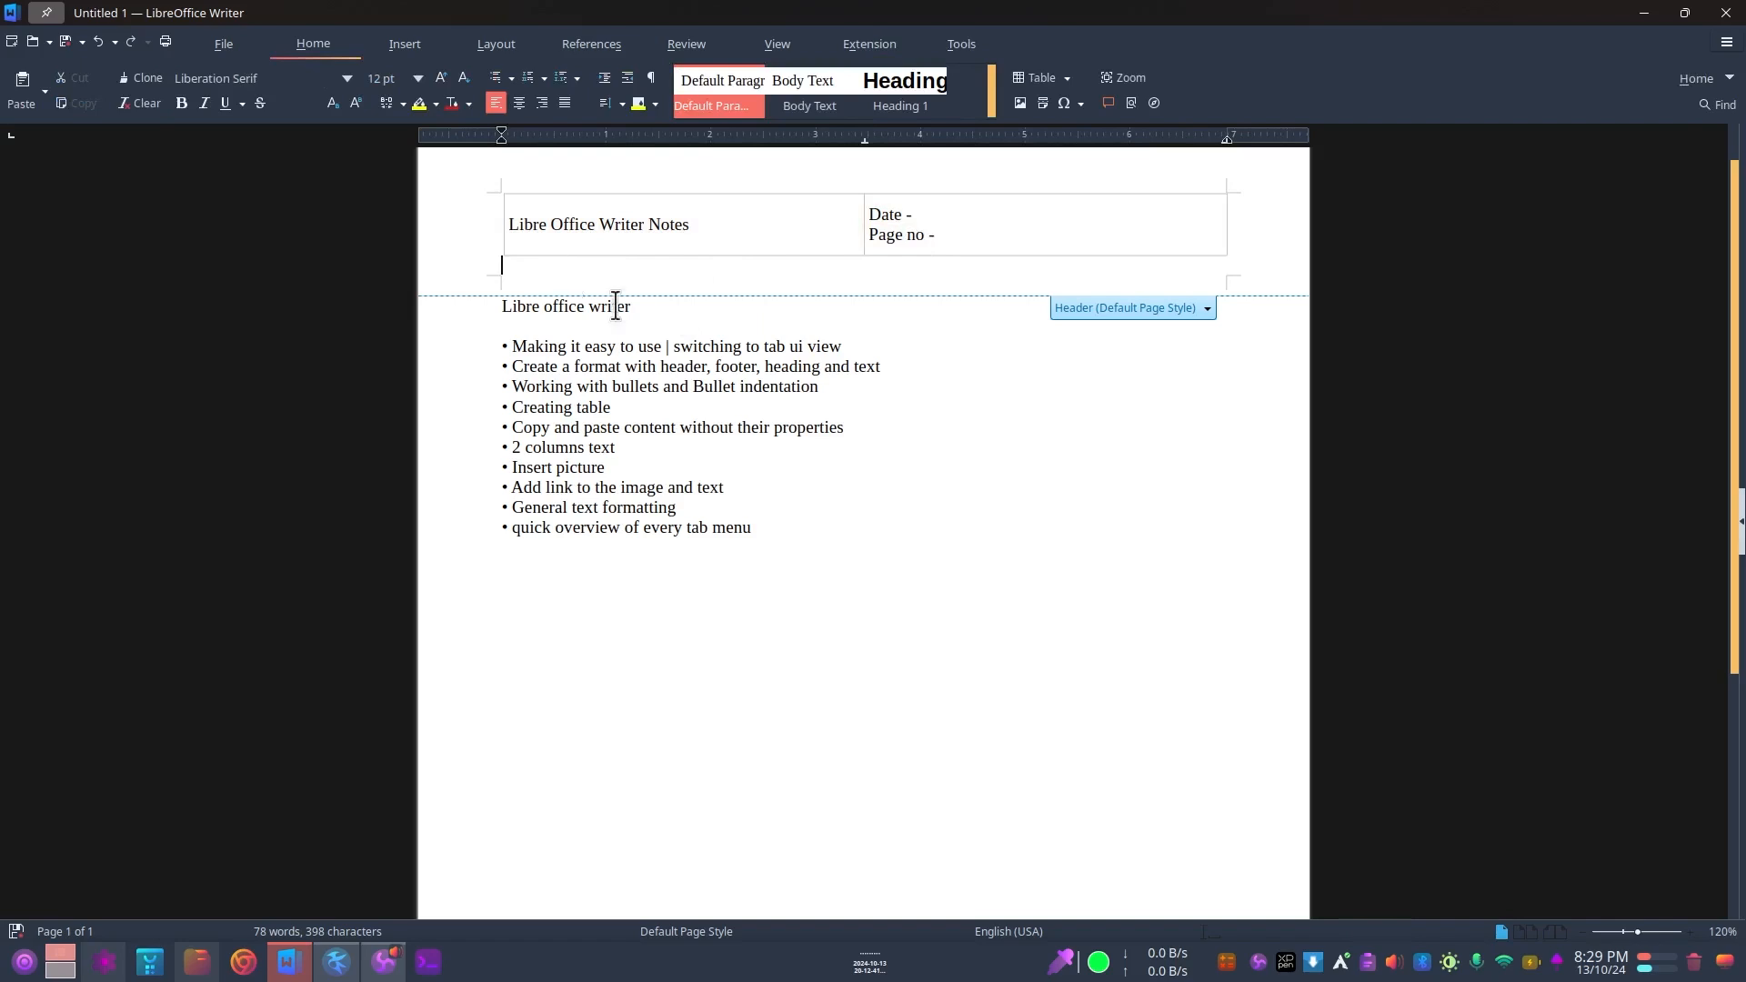
scroll(628, 327, "down", 2)
left_click(616, 265)
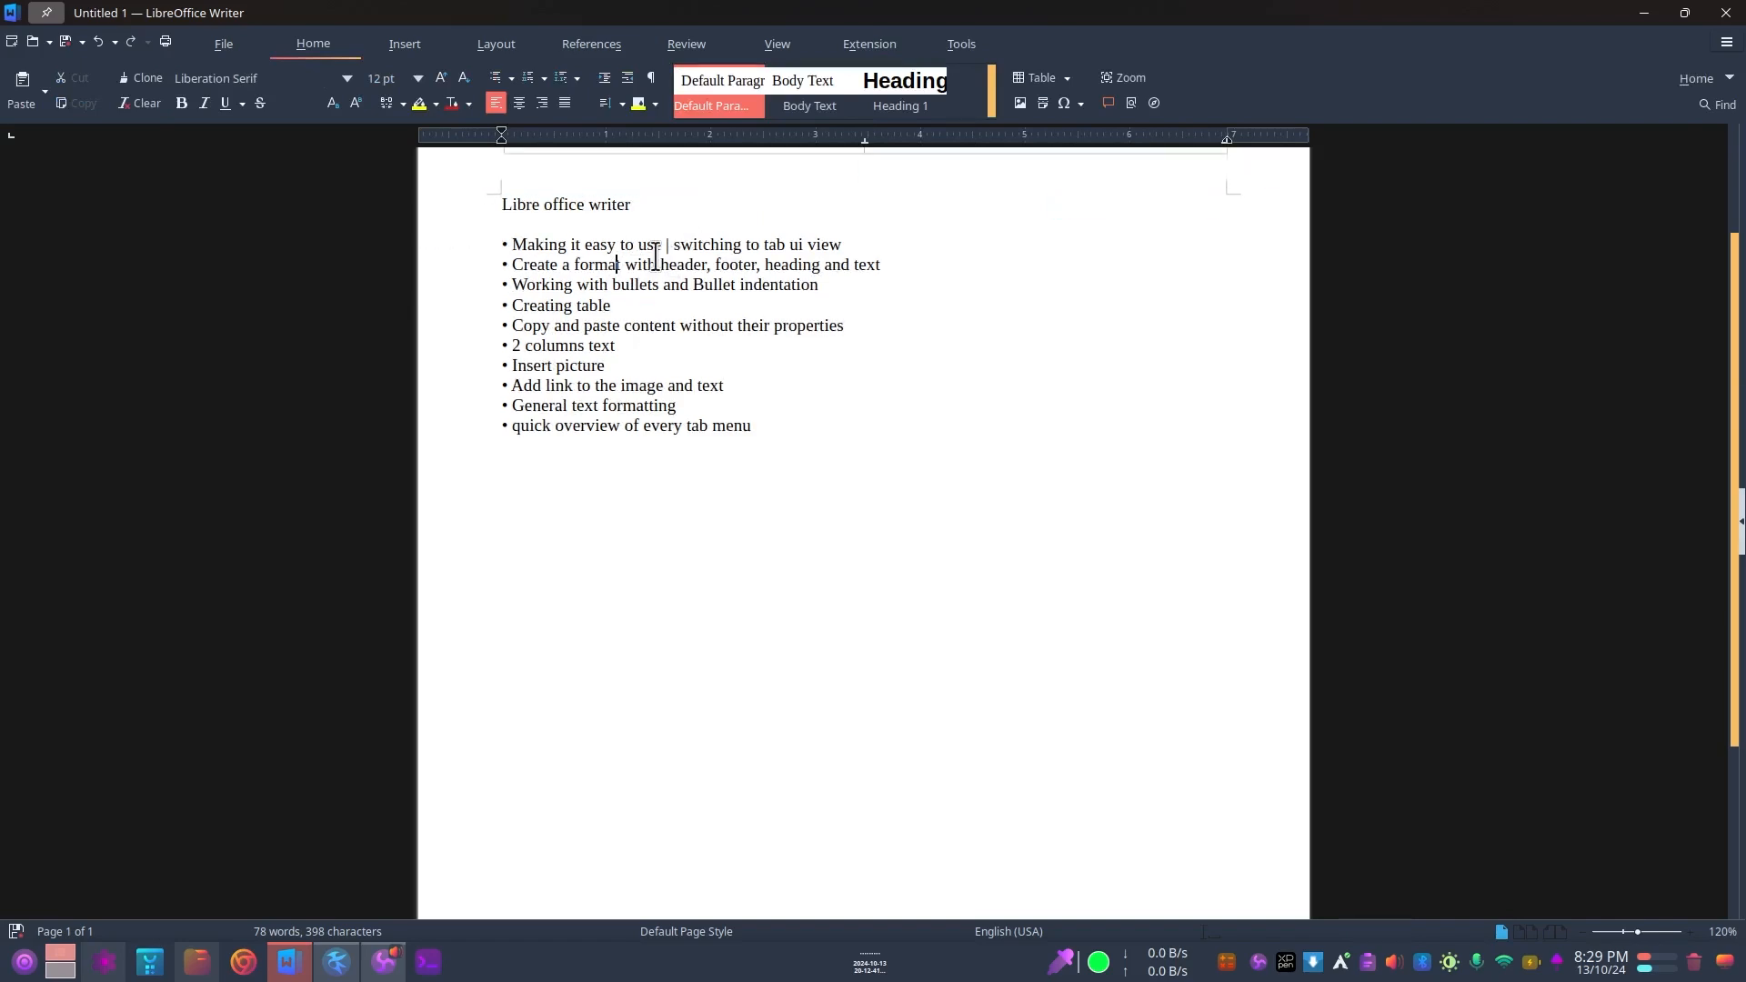
Step: Add a footer to the default page style and enter "Pratigya Computer Center" in it
left_click_drag(715, 264, 764, 265)
scroll(682, 389, "down", 5)
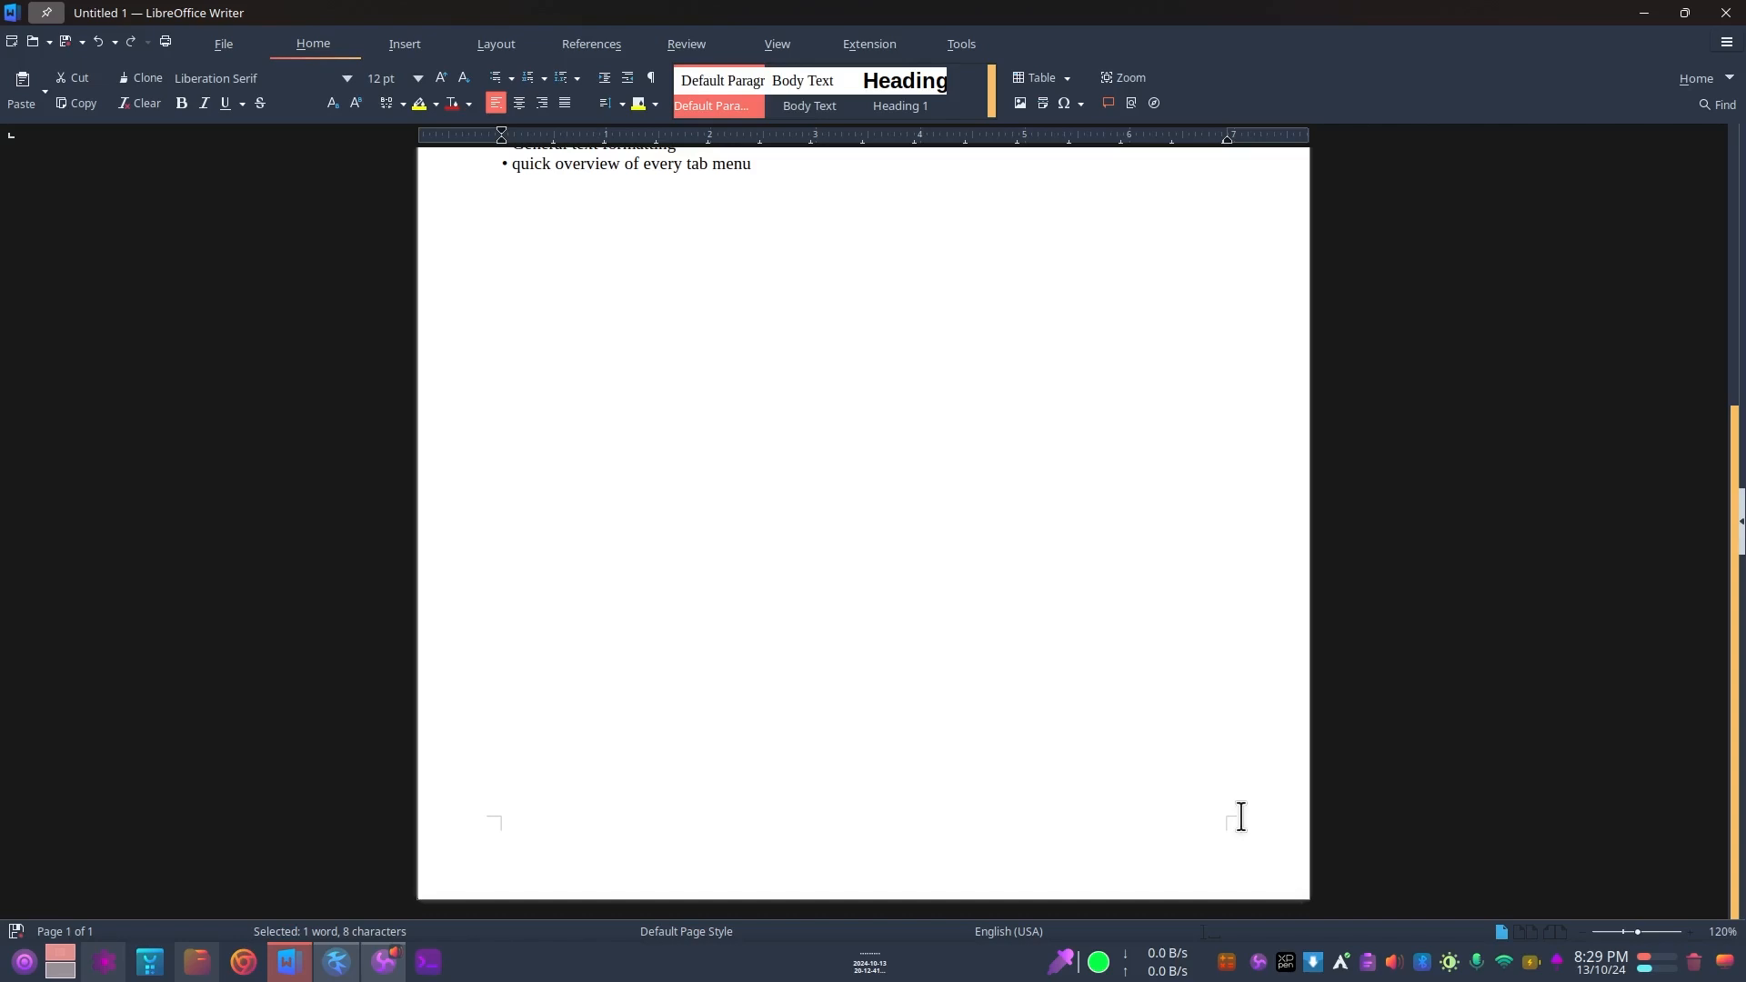
mouse_move(543, 858)
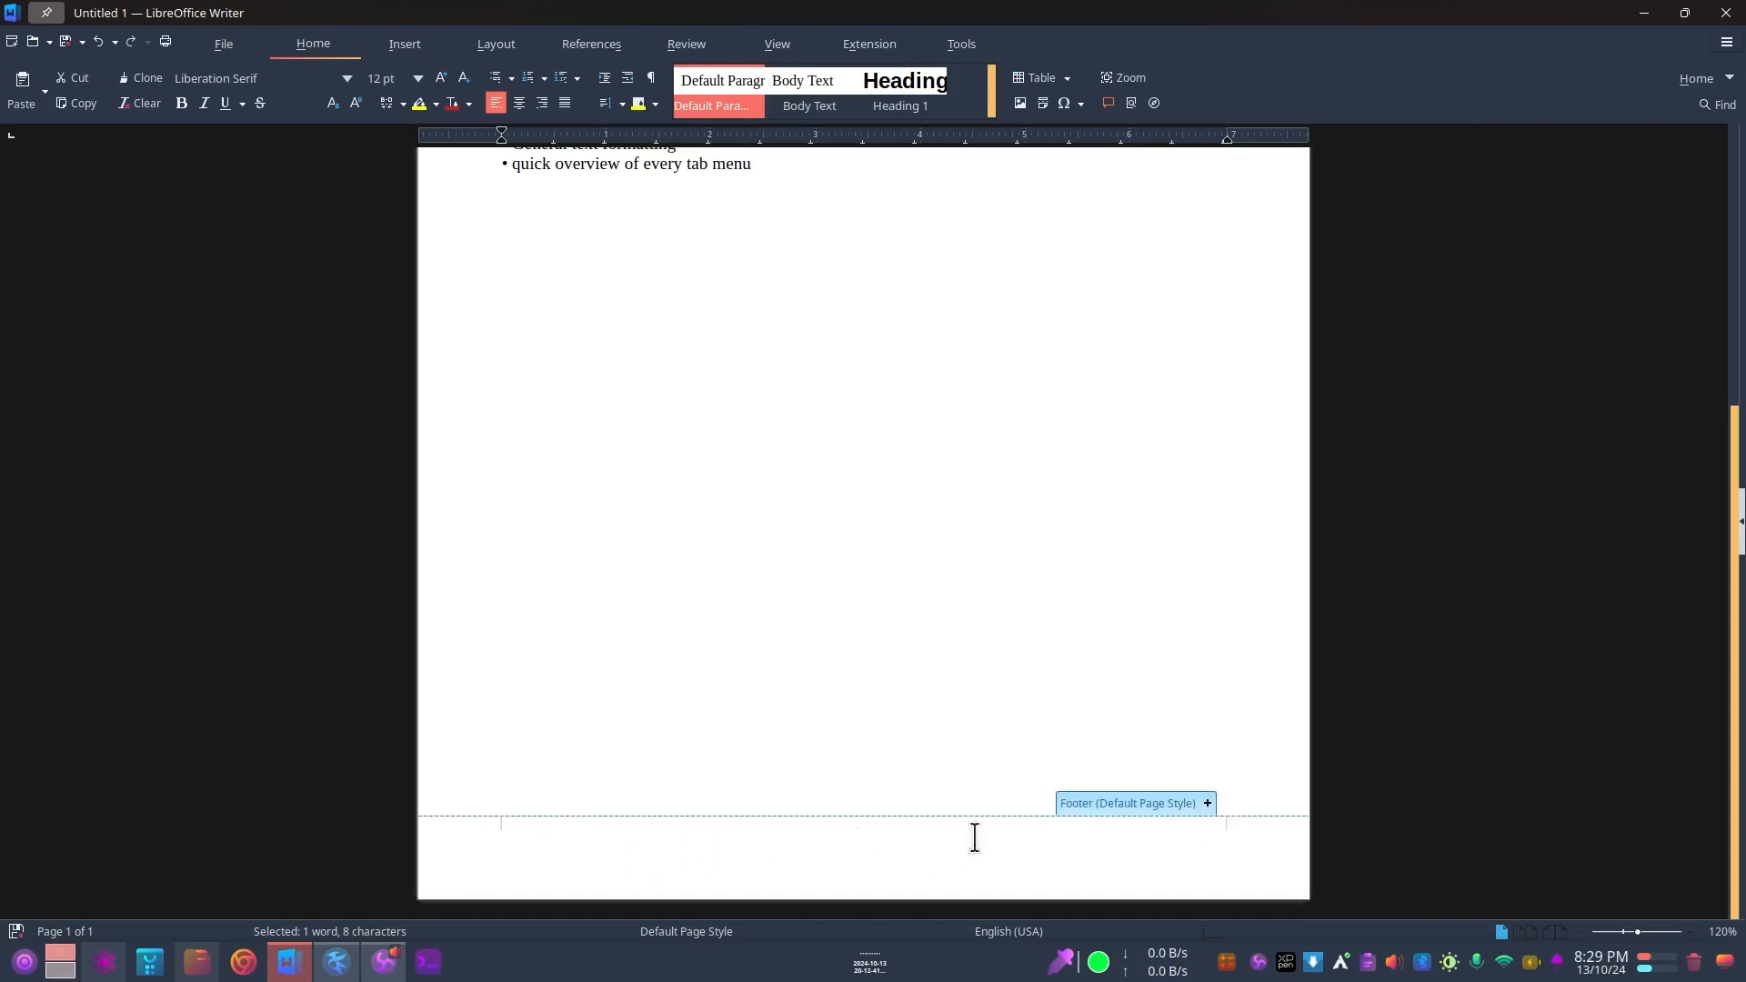
left_click(1205, 802)
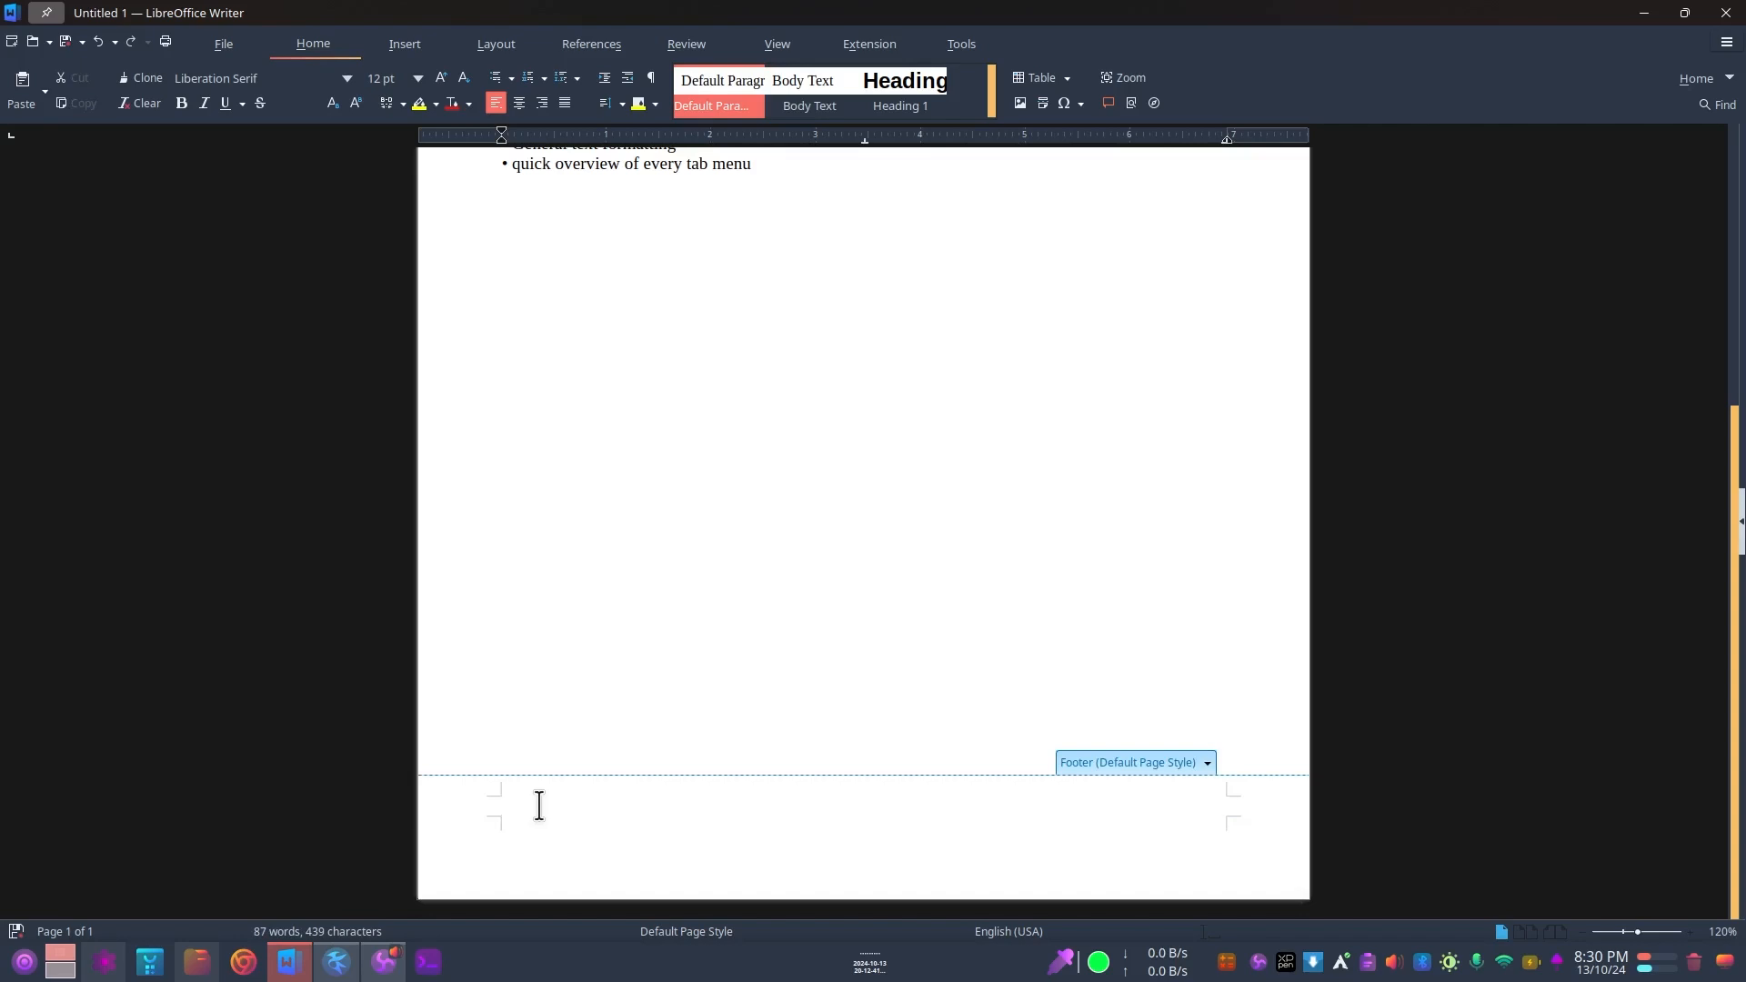
type("P")
type("ratiya c")
key("BackSpace")
type("Computer Center")
Step: Centre the "Pratigya Computer Center" footer text horizontally on the page
triple_click(539, 807)
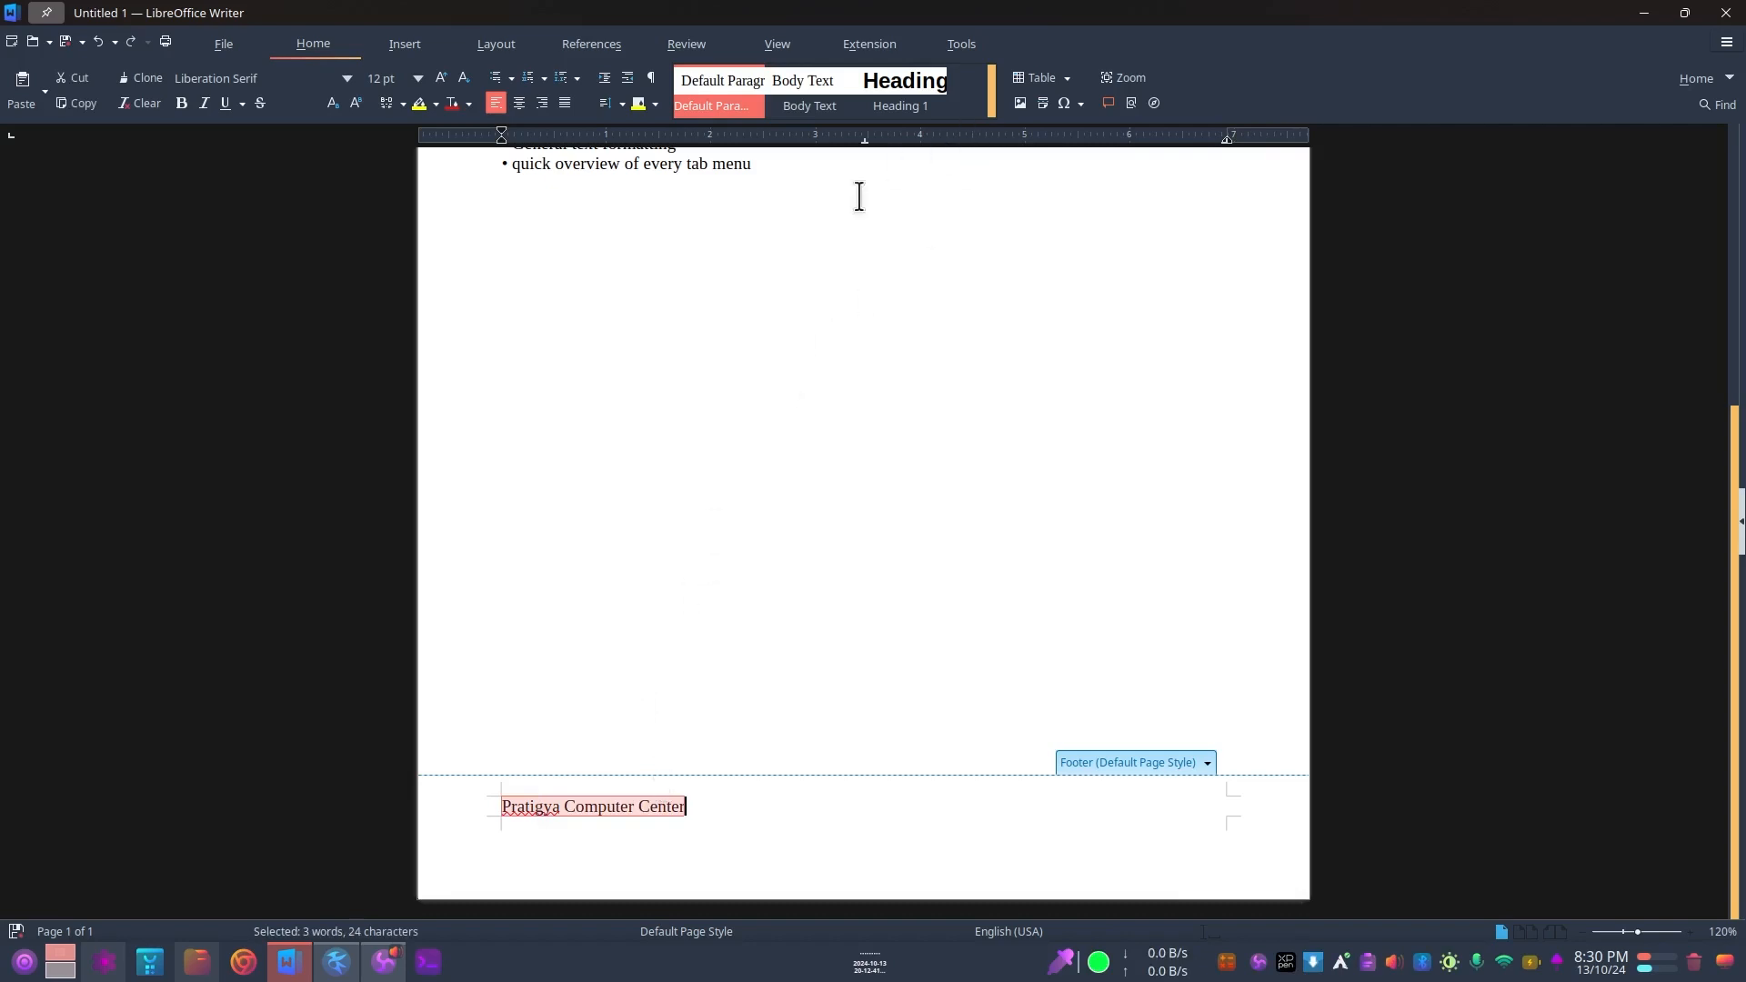
left_click(519, 104)
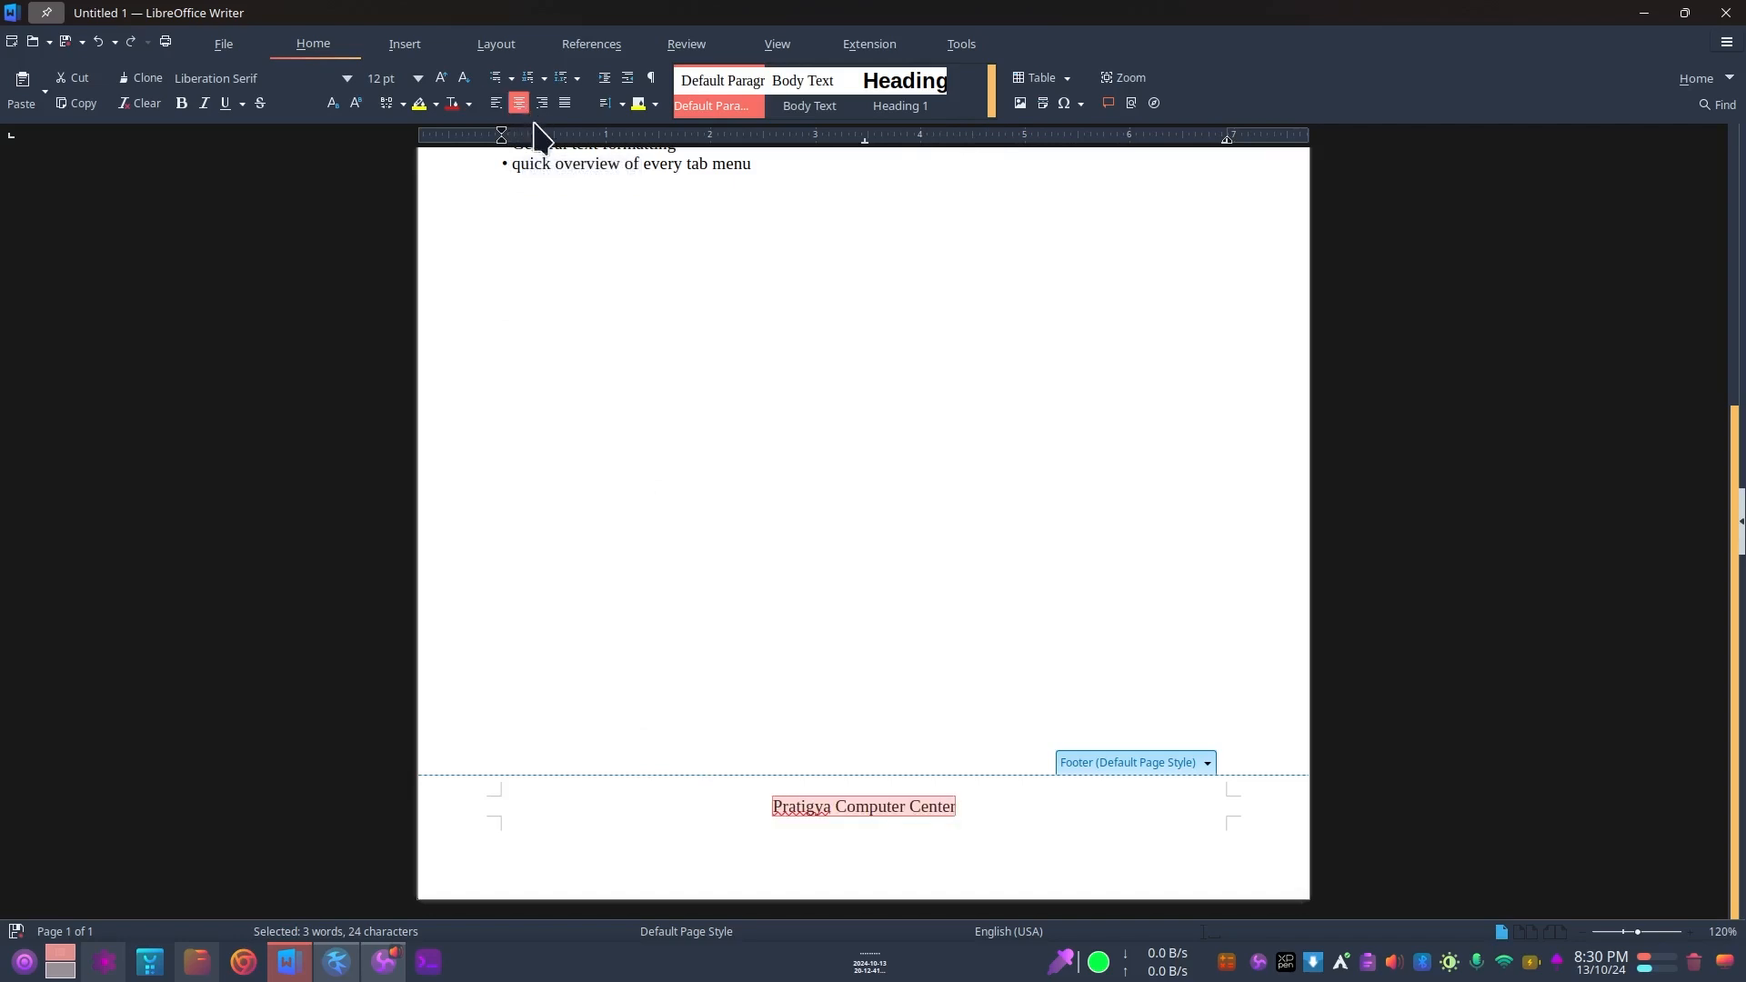
left_click(978, 801)
left_click(851, 757)
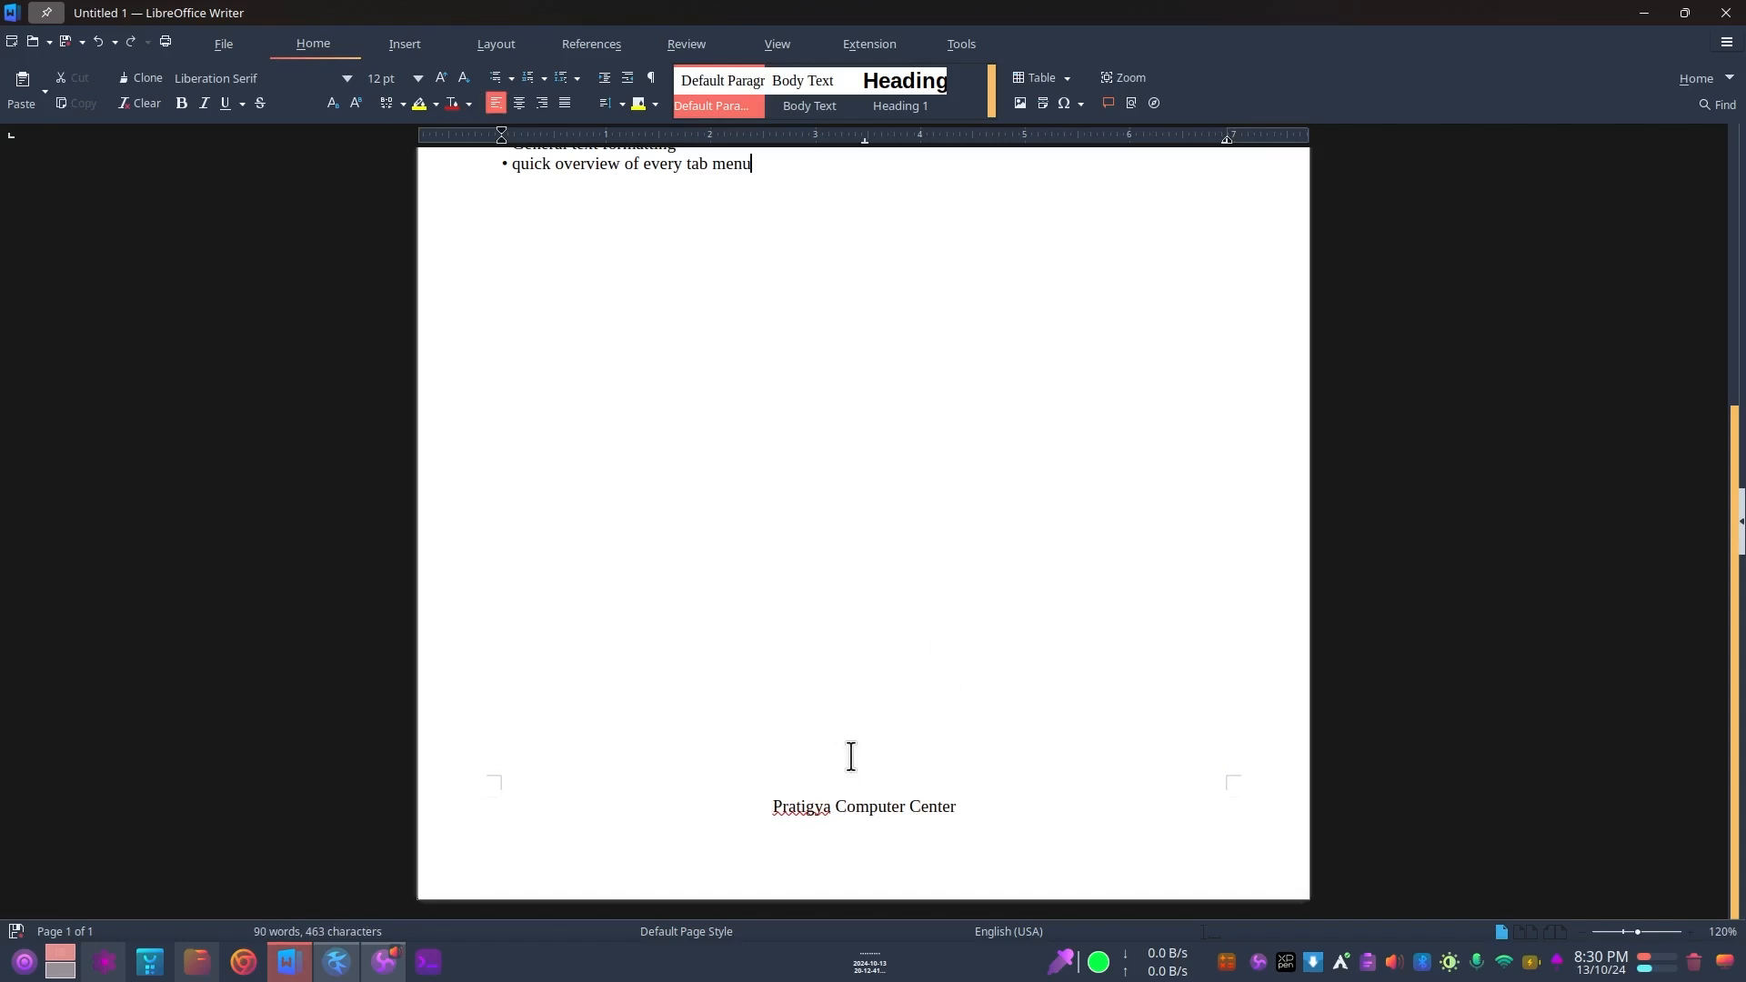
left_click(805, 797)
scroll(886, 572, "up", 5)
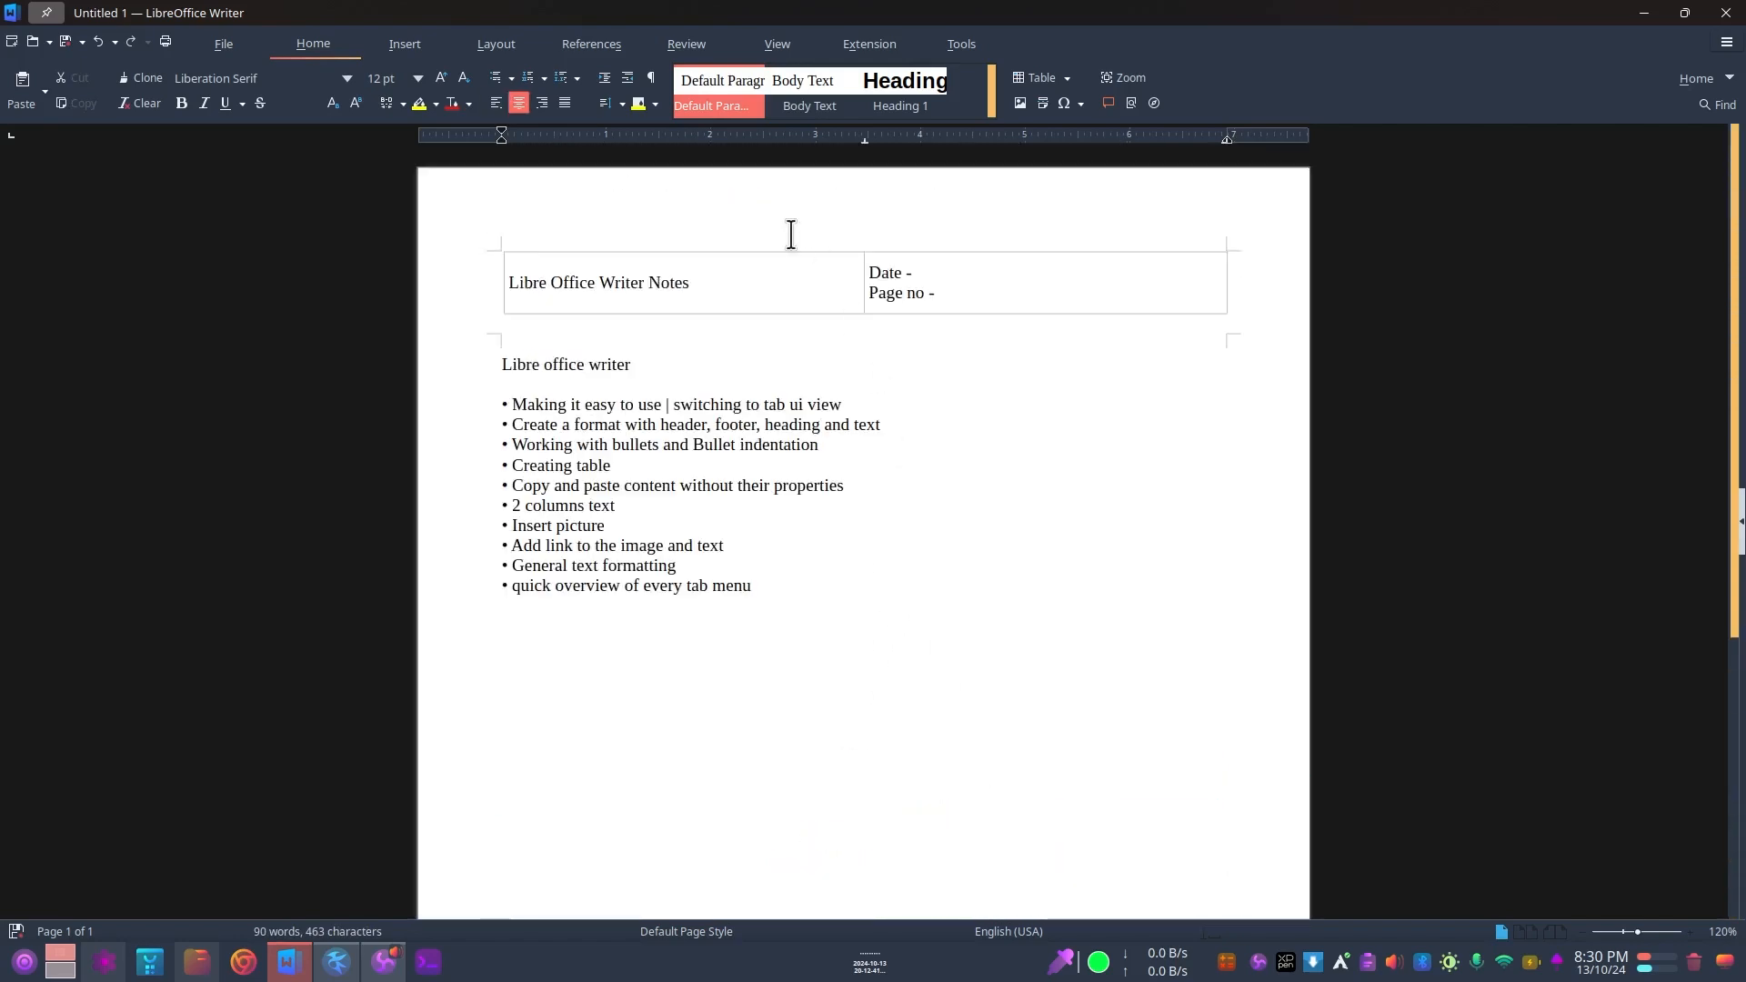
Step: Review the title cell and the date and page number cell of the header table
left_click(621, 297)
left_click(761, 275)
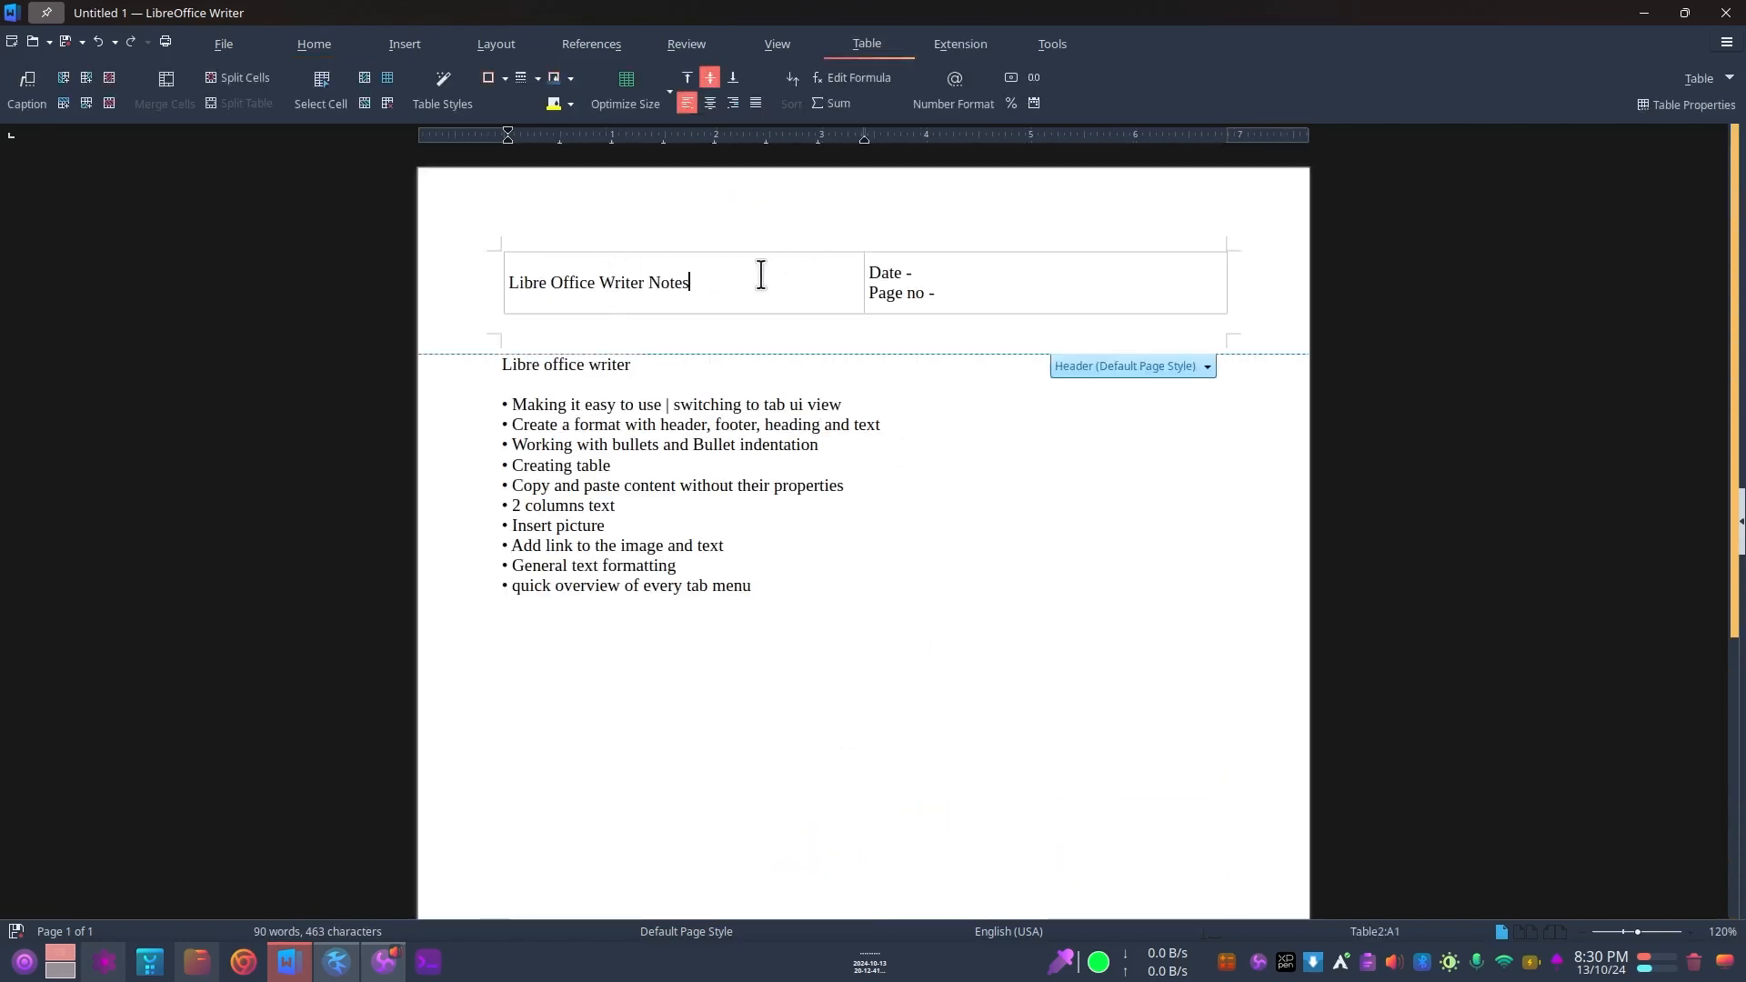
left_click_drag(521, 282, 776, 280)
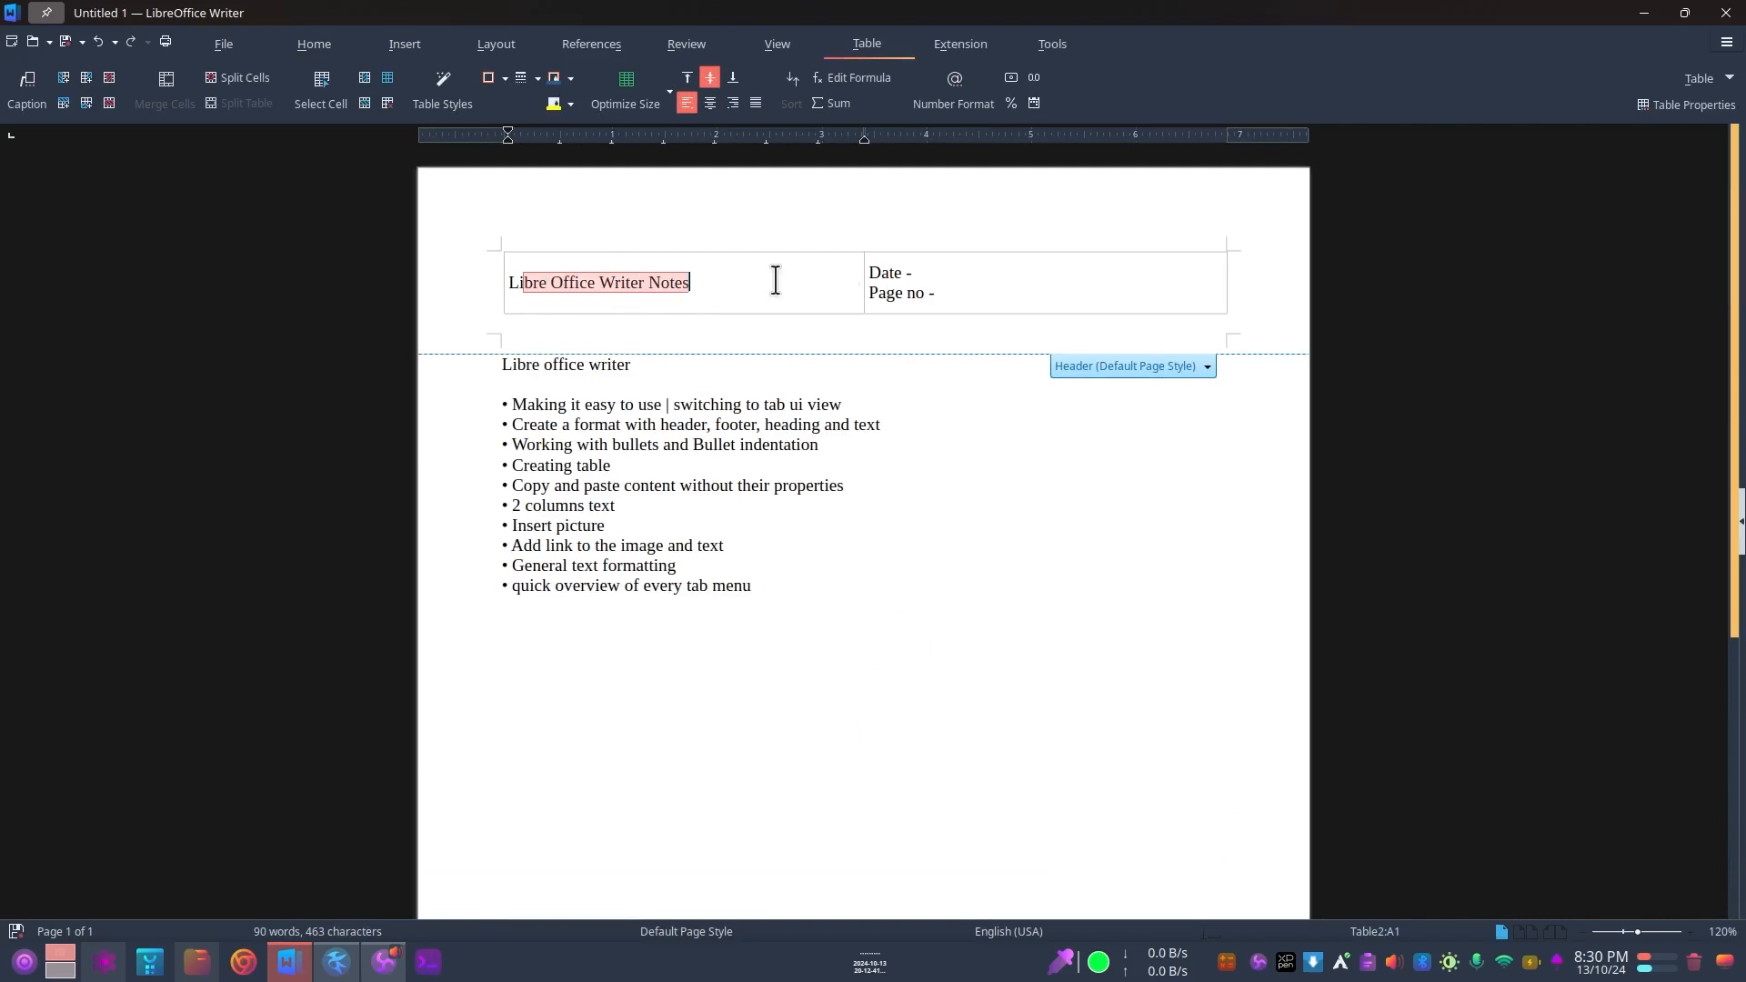
left_click(890, 272)
mouse_move(890, 273)
left_mouse_down()
mouse_move(940, 275)
mouse_move(873, 295)
mouse_move(859, 271)
left_mouse_up()
left_click(604, 276)
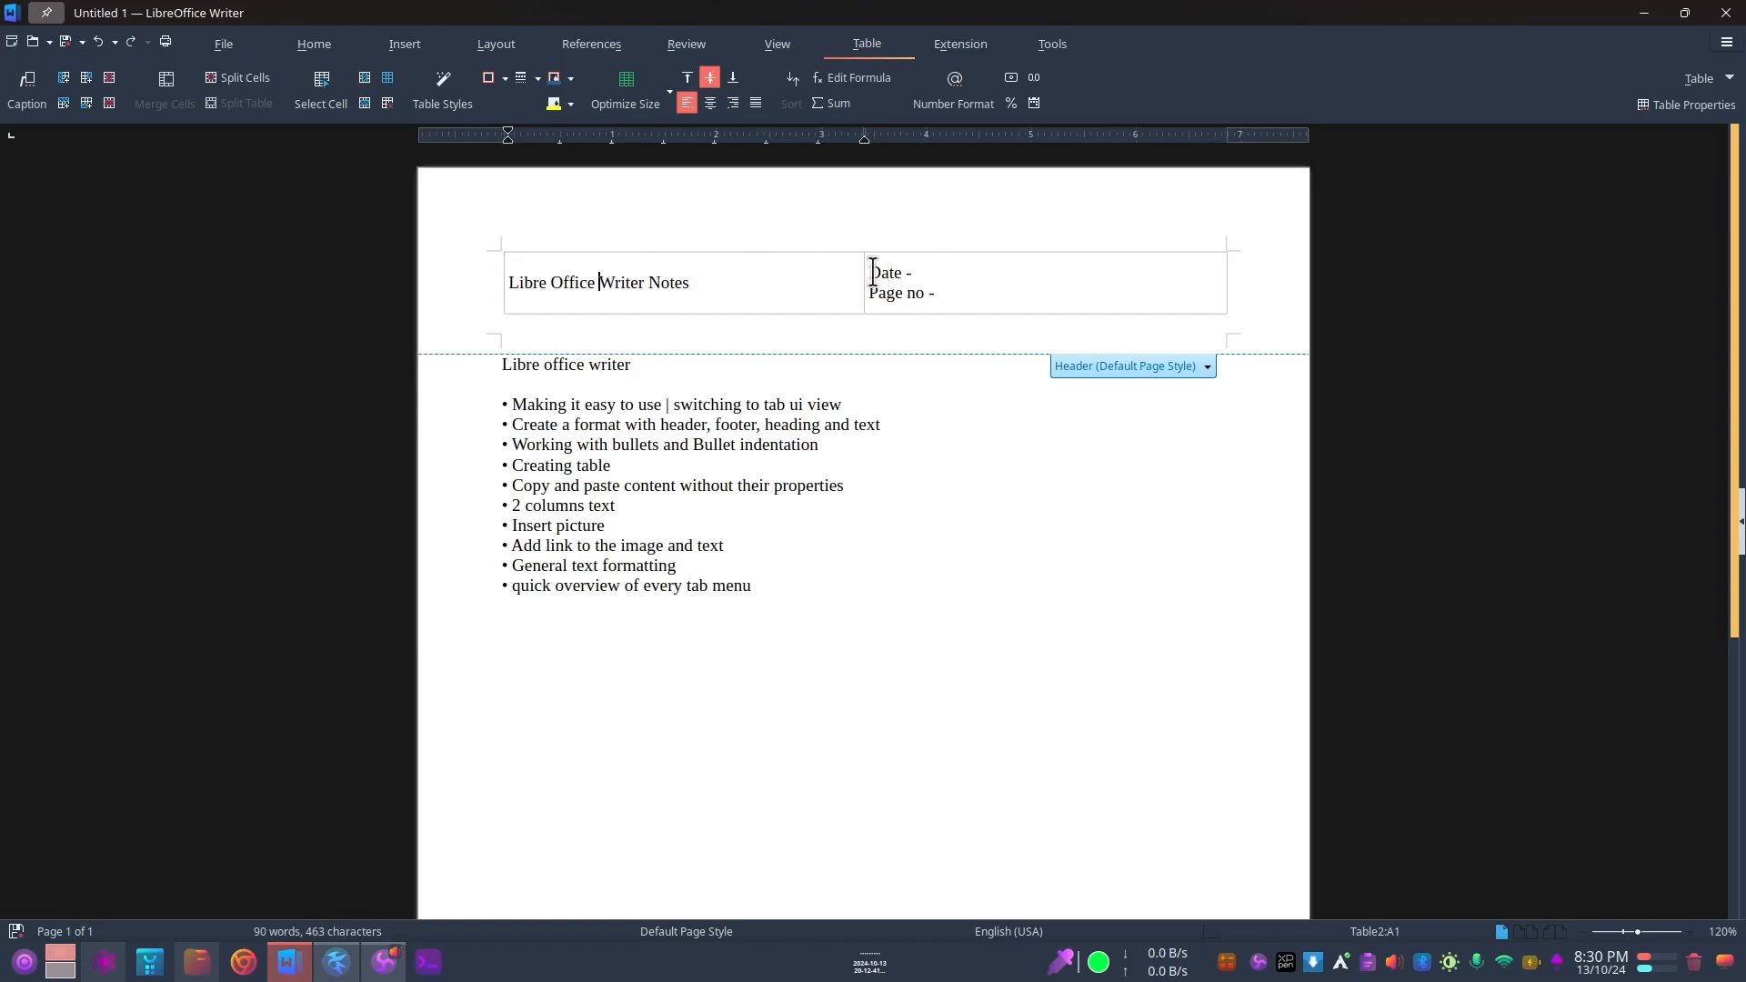
mouse_move(873, 272)
left_mouse_down()
mouse_move(946, 288)
mouse_move(875, 295)
mouse_move(912, 273)
mouse_move(854, 272)
left_mouse_up()
left_click(946, 294)
left_click(597, 386)
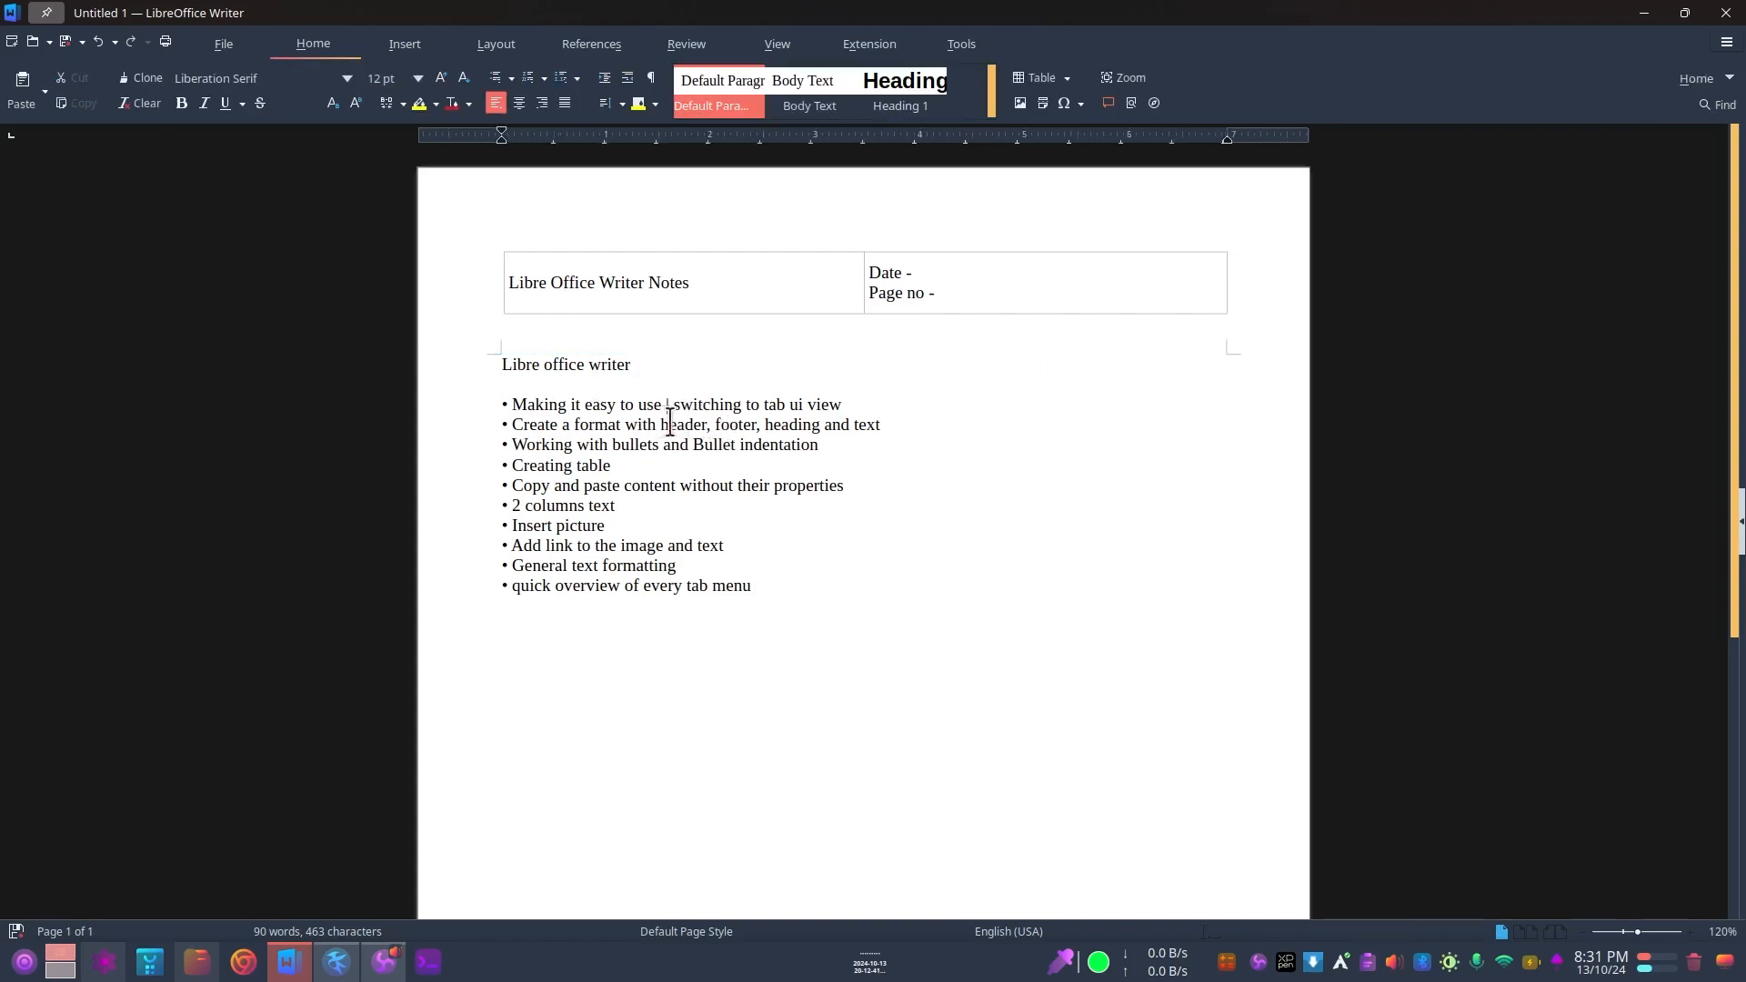
Step: Apply the Heading 1 paragraph style to the "Libre office writer" line above the bullet list
left_click_drag(668, 424, 756, 423)
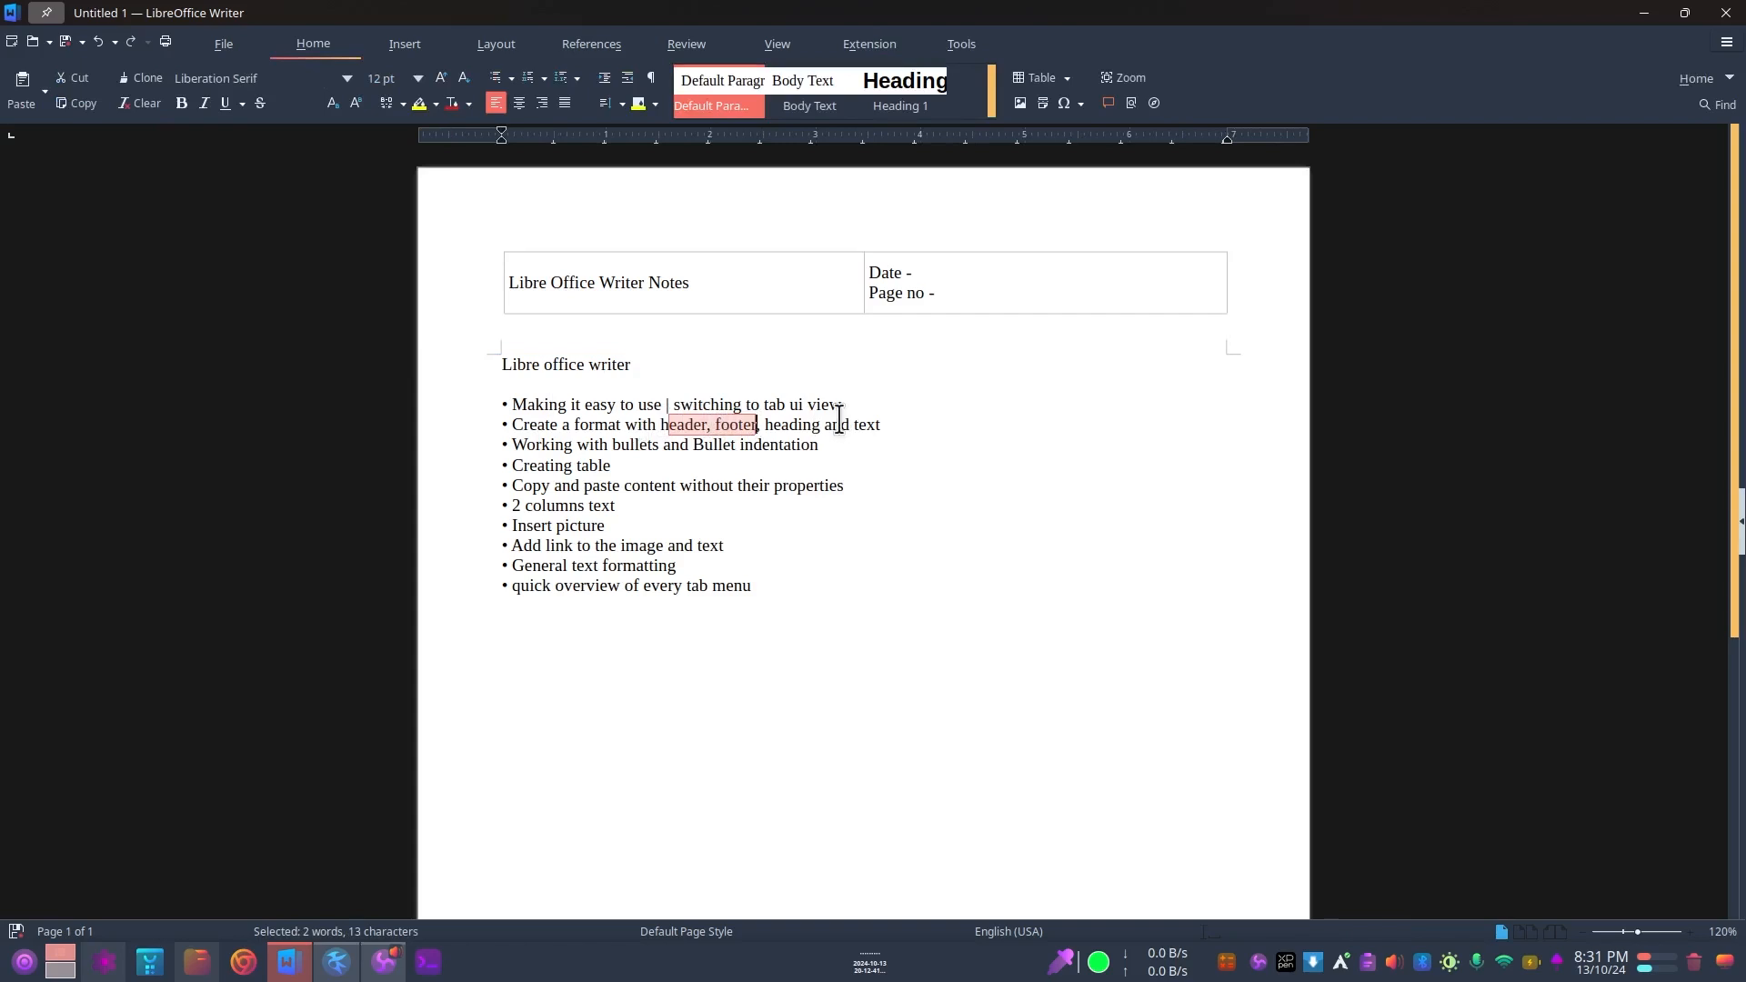
left_click(503, 368)
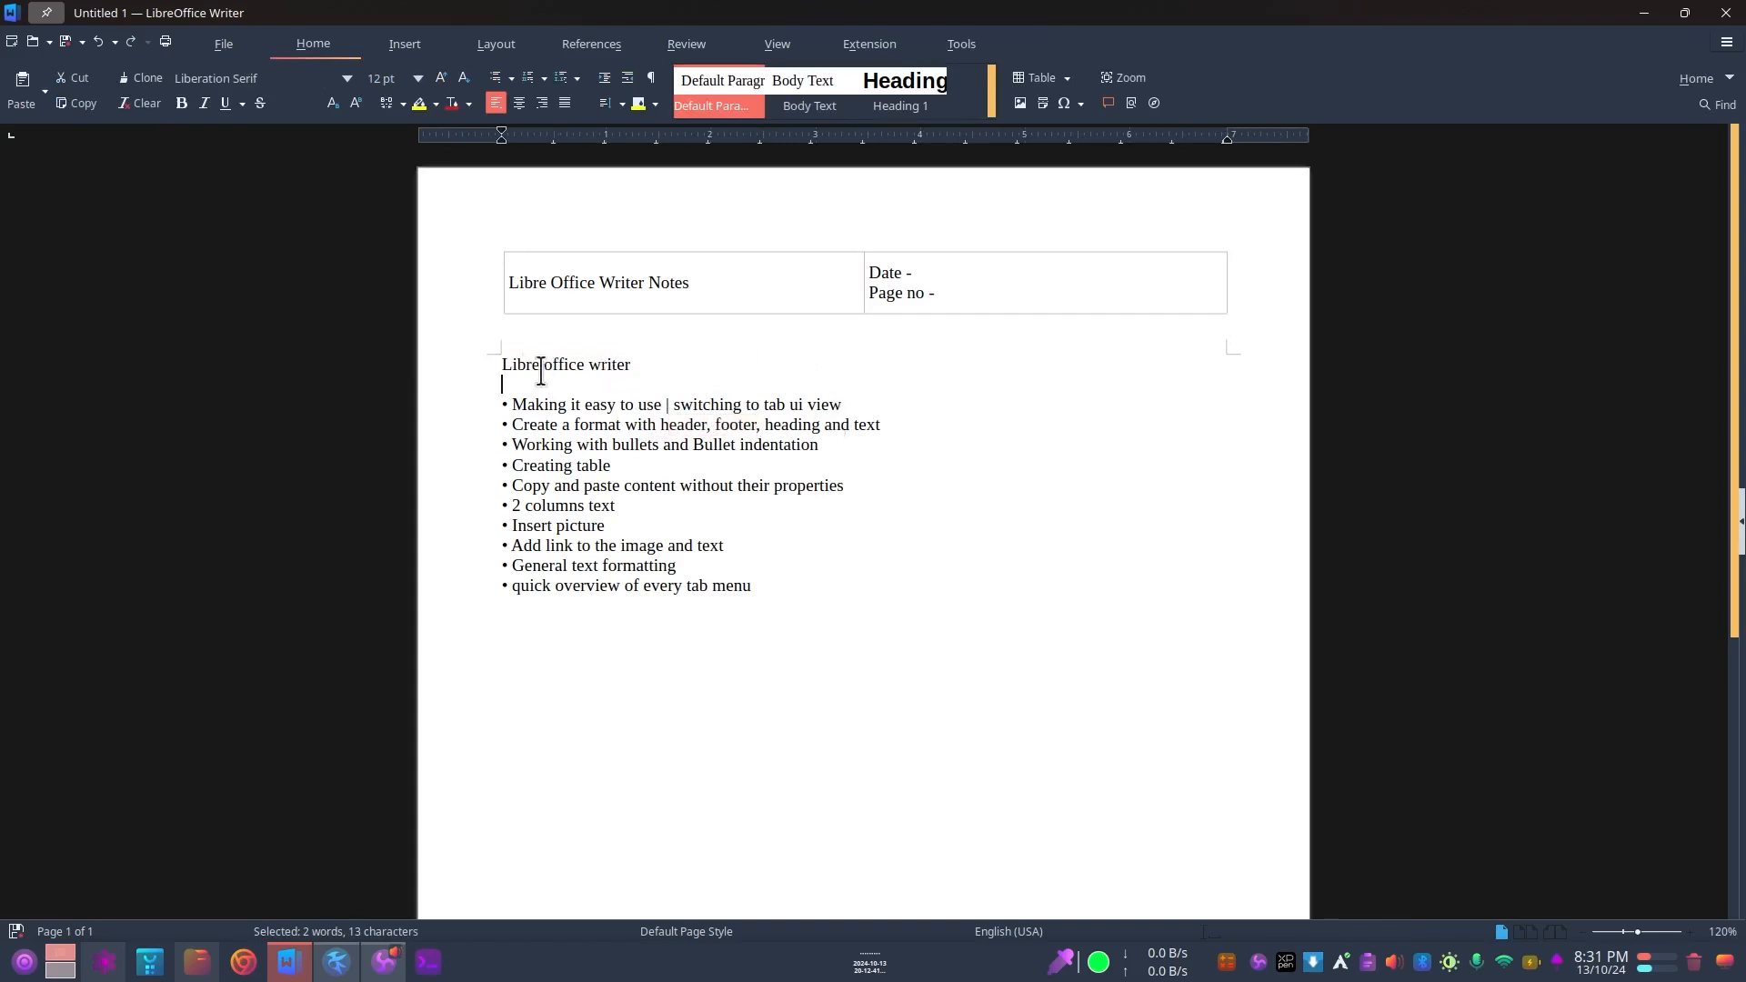
left_click_drag(630, 364, 497, 364)
left_click_drag(626, 359, 497, 361)
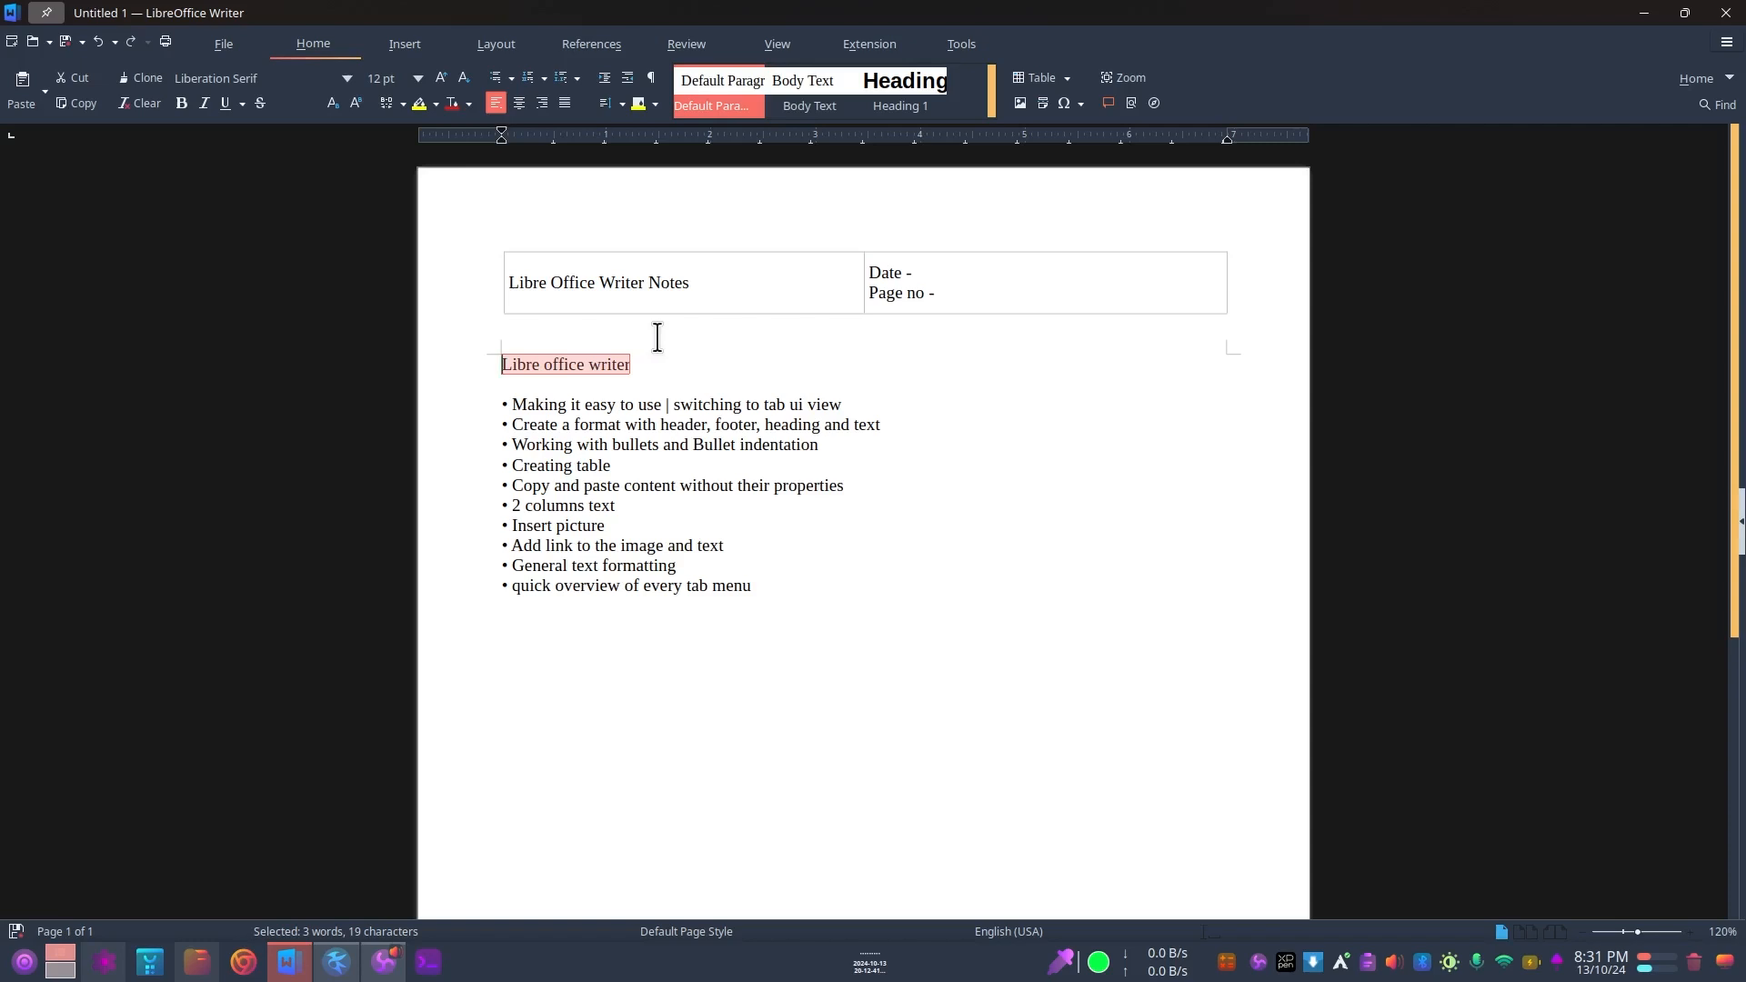
left_click(574, 366)
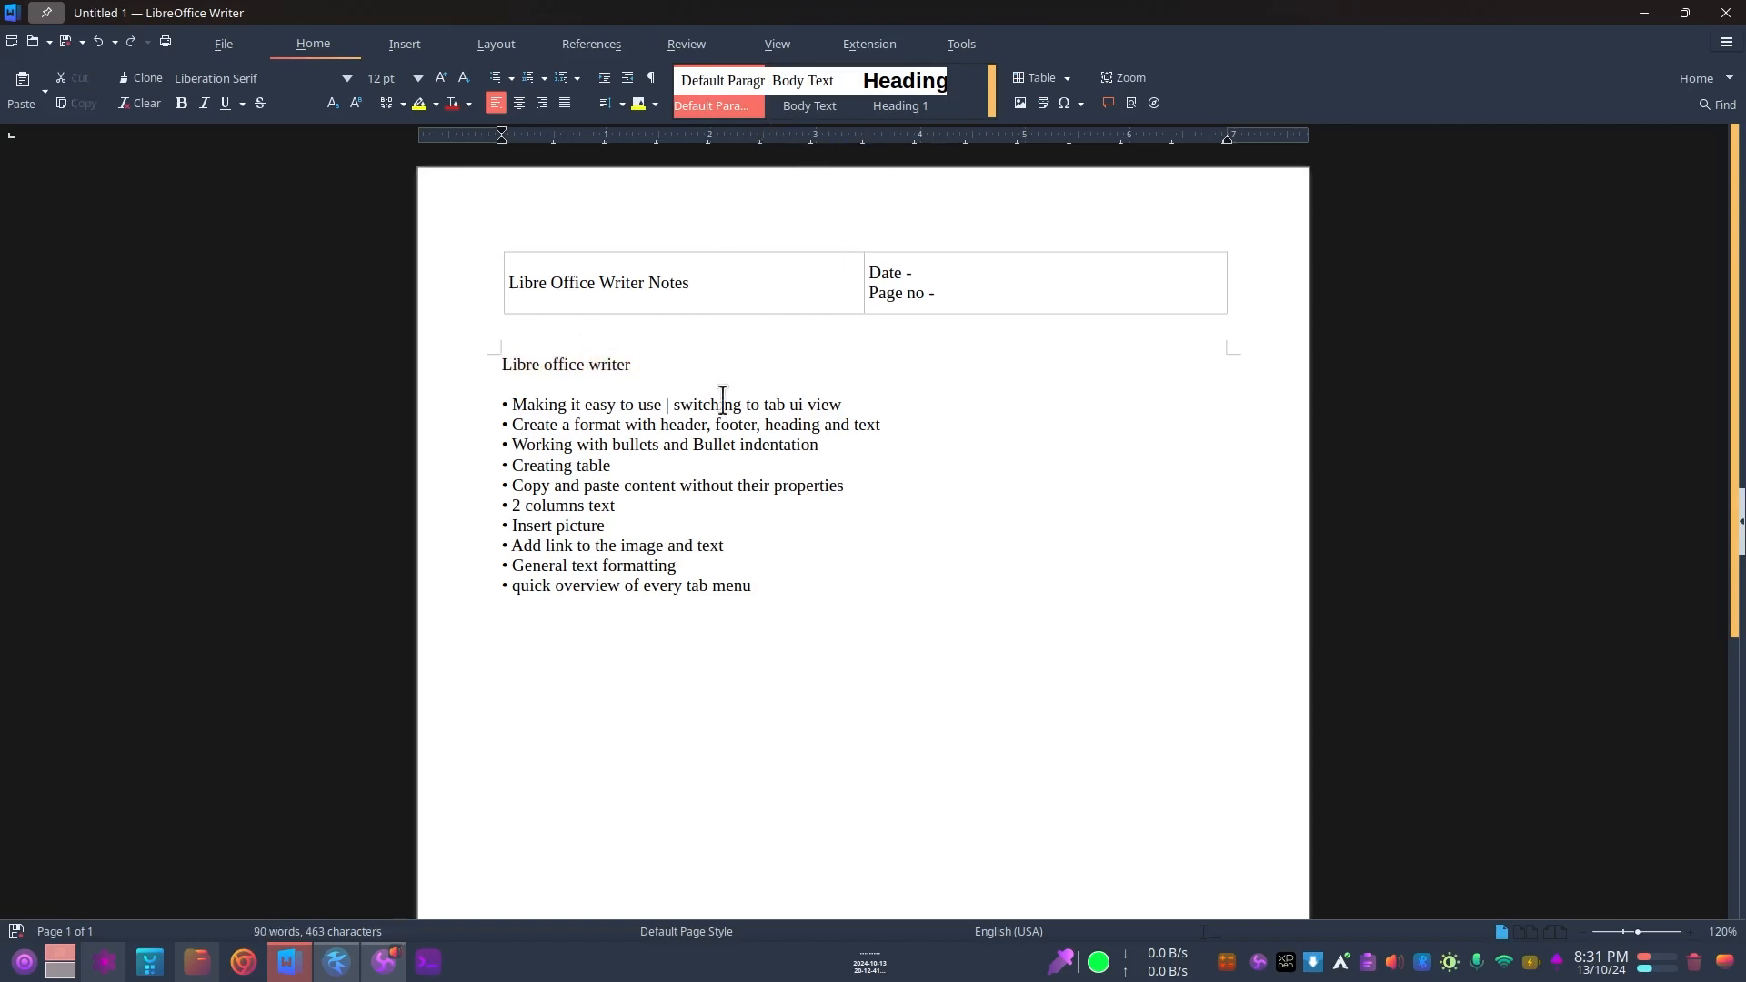
left_click_drag(644, 364, 481, 364)
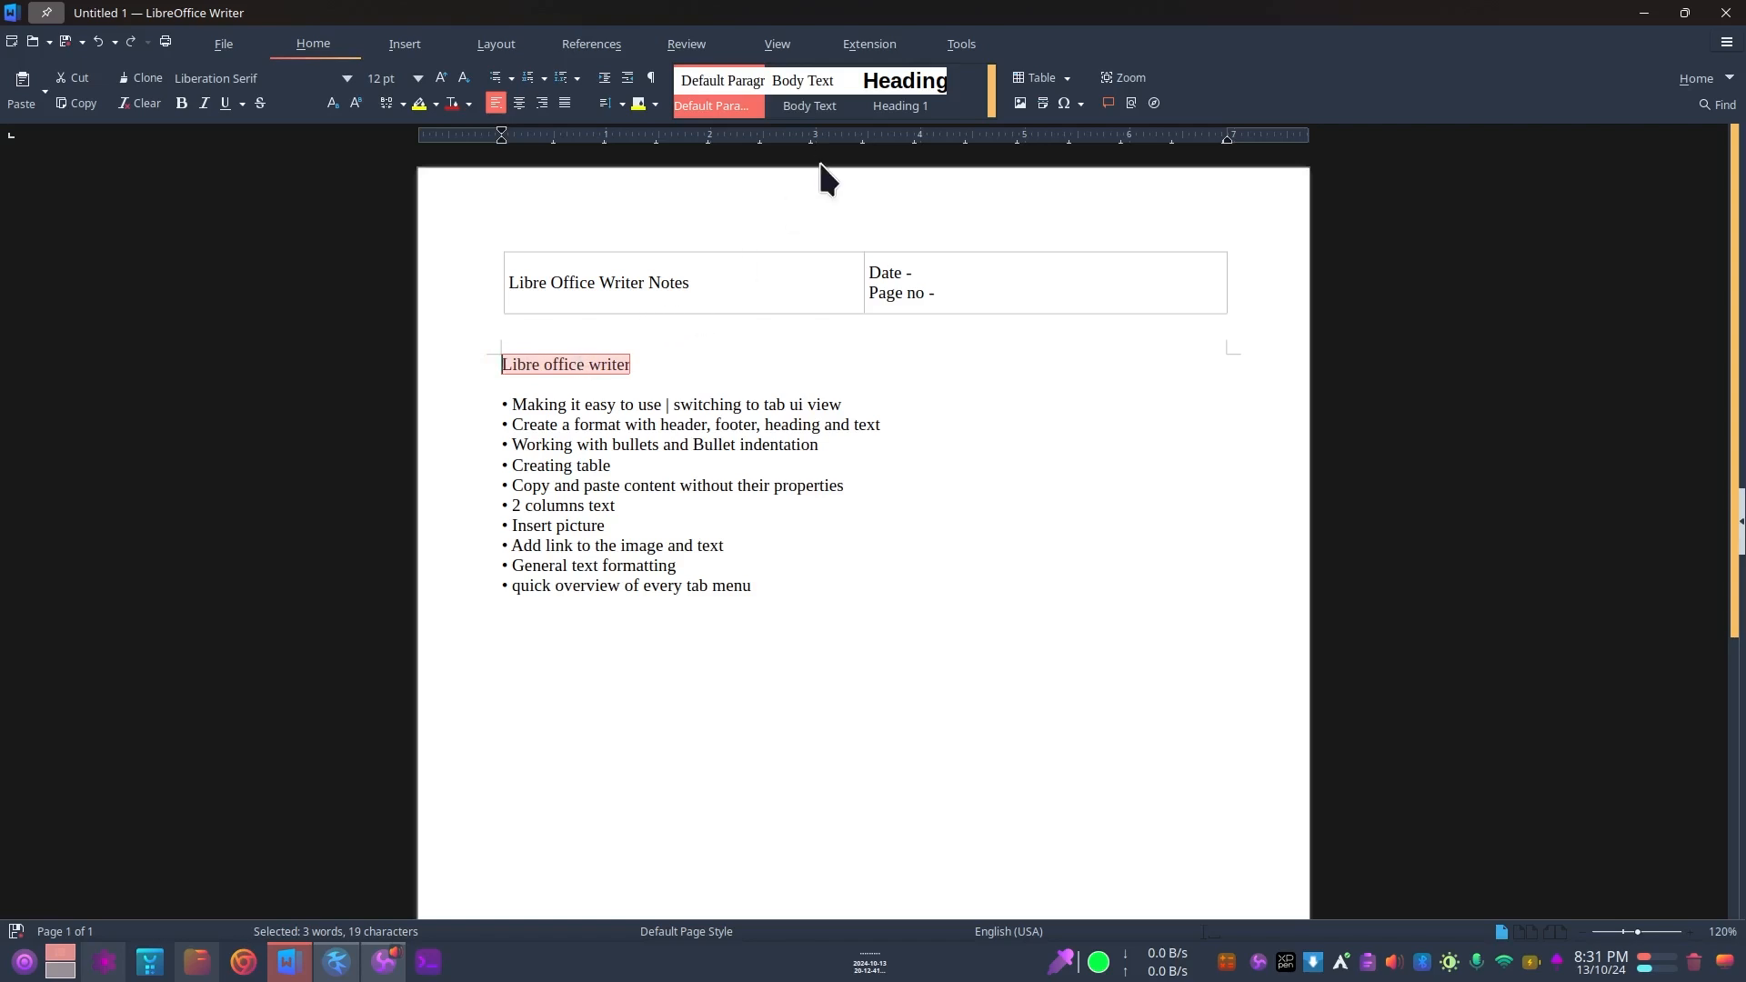
left_click(893, 103)
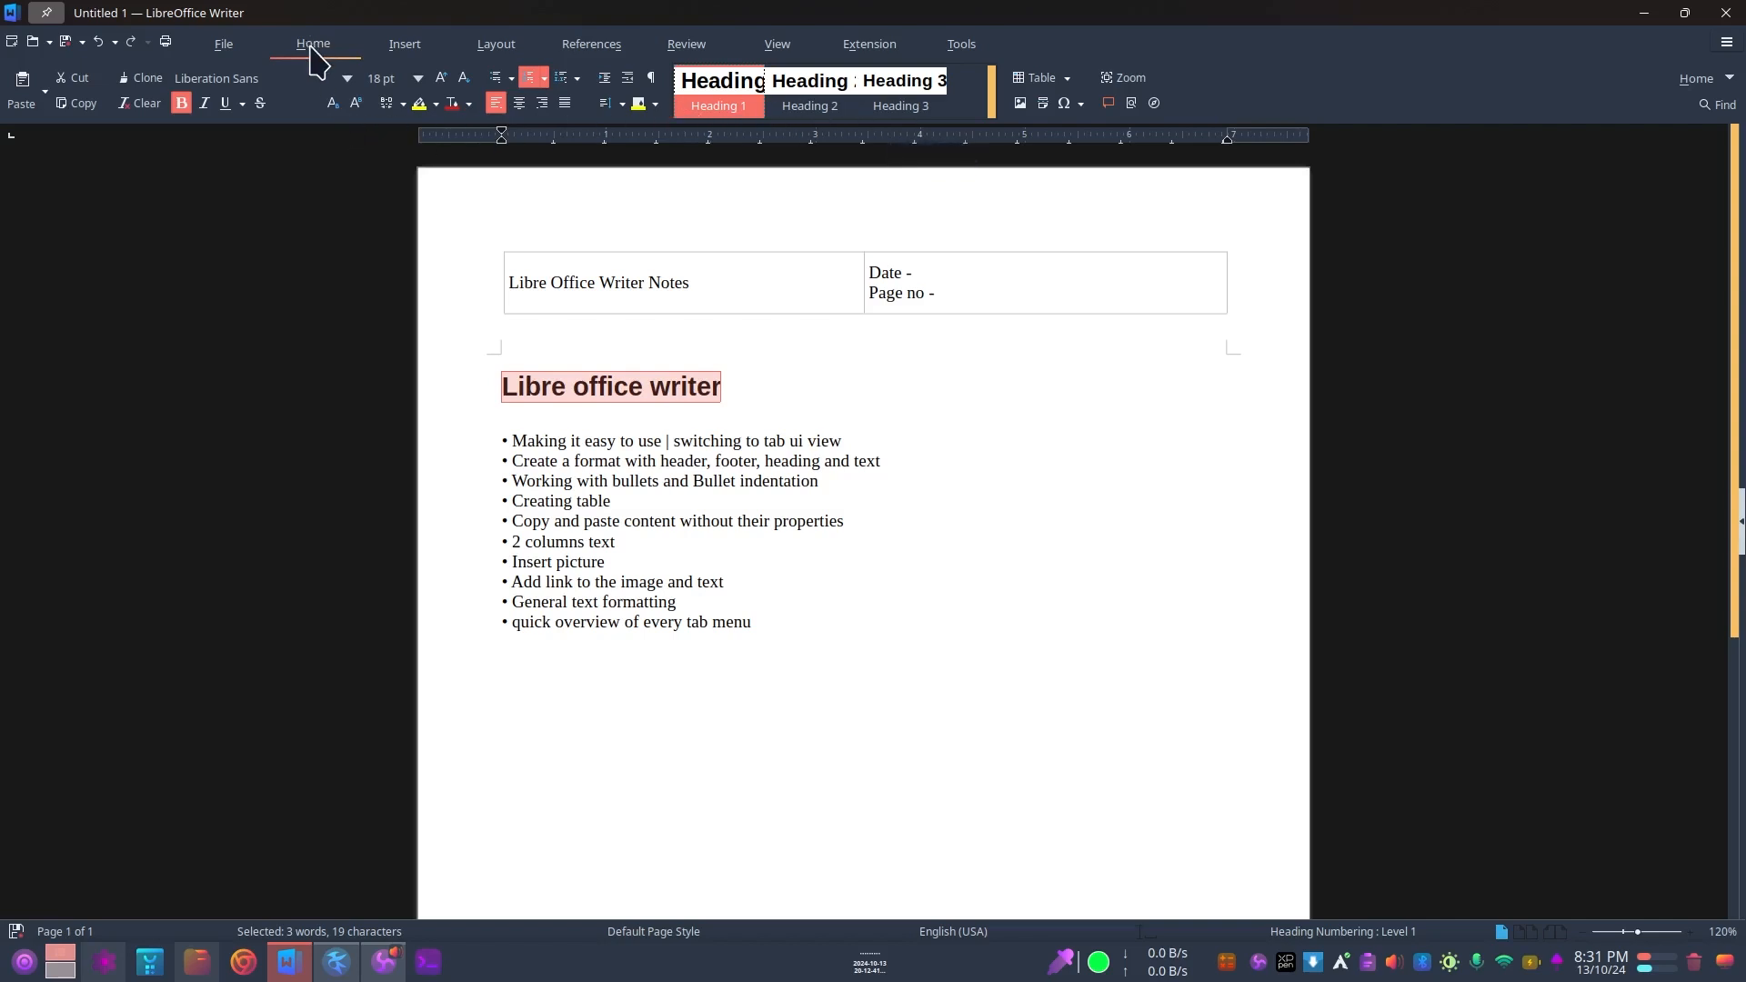
Step: Browse the quick paragraph style previews with the "Libre office writer" heading selected
left_click(578, 437)
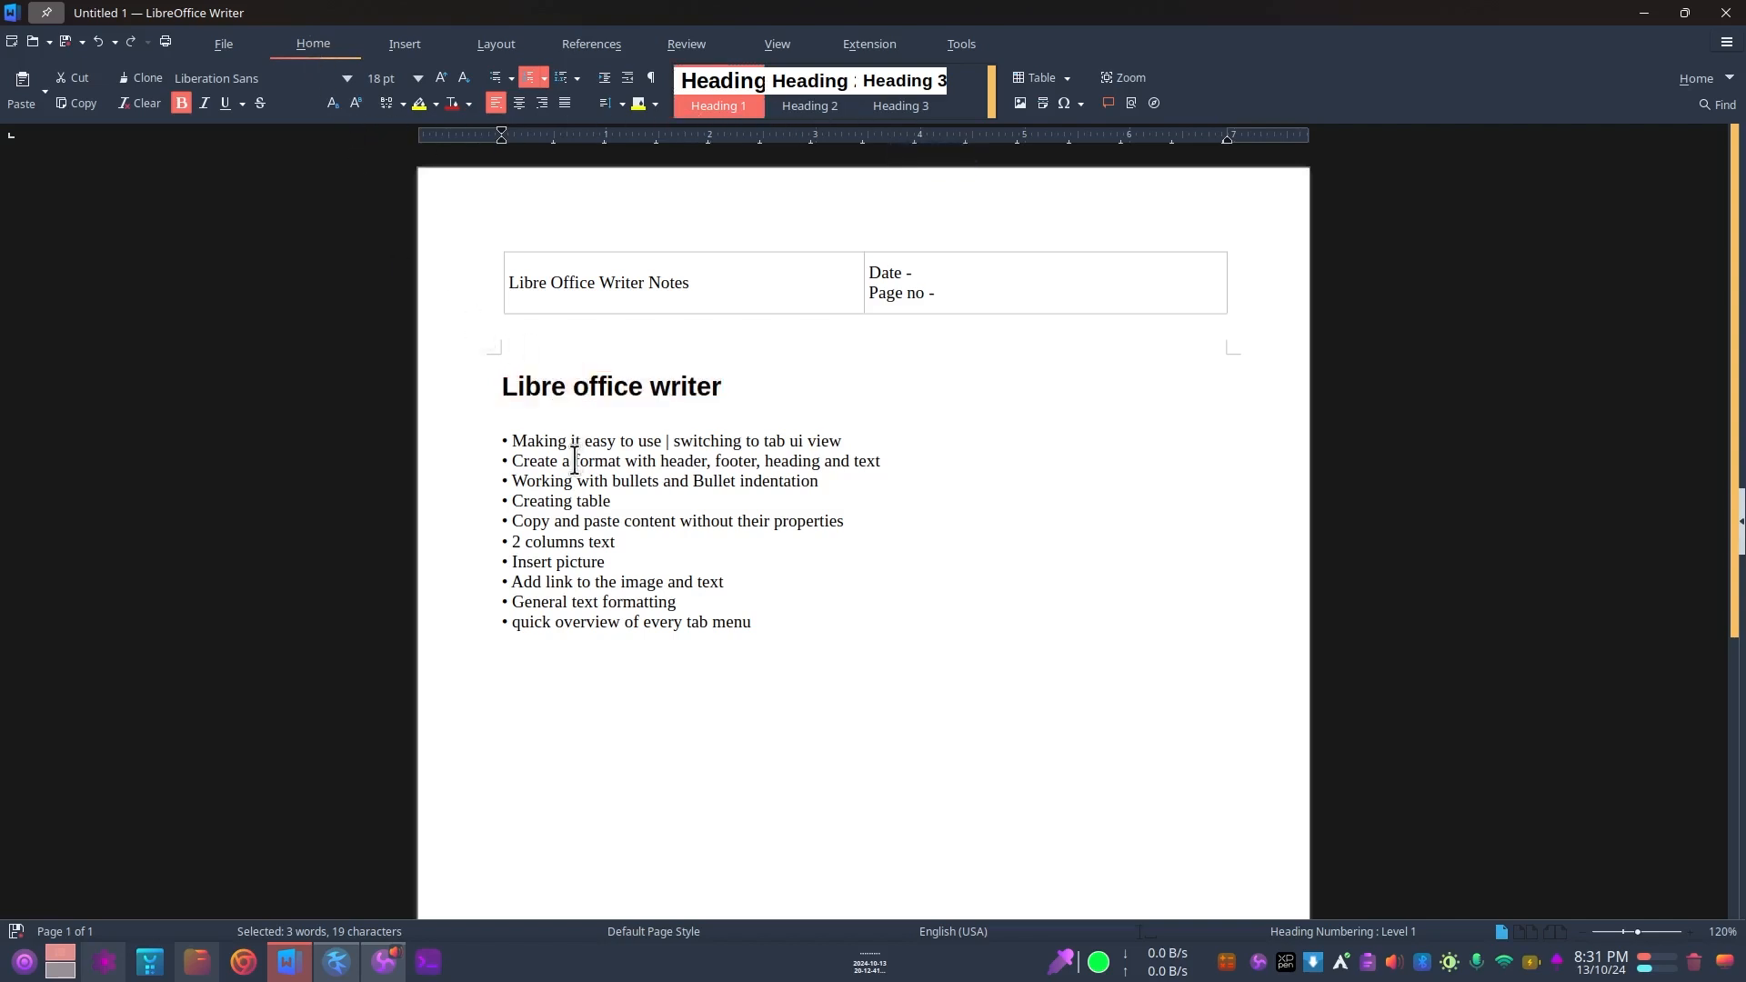
double_click(582, 385)
left_click(538, 384)
triple_click(538, 385)
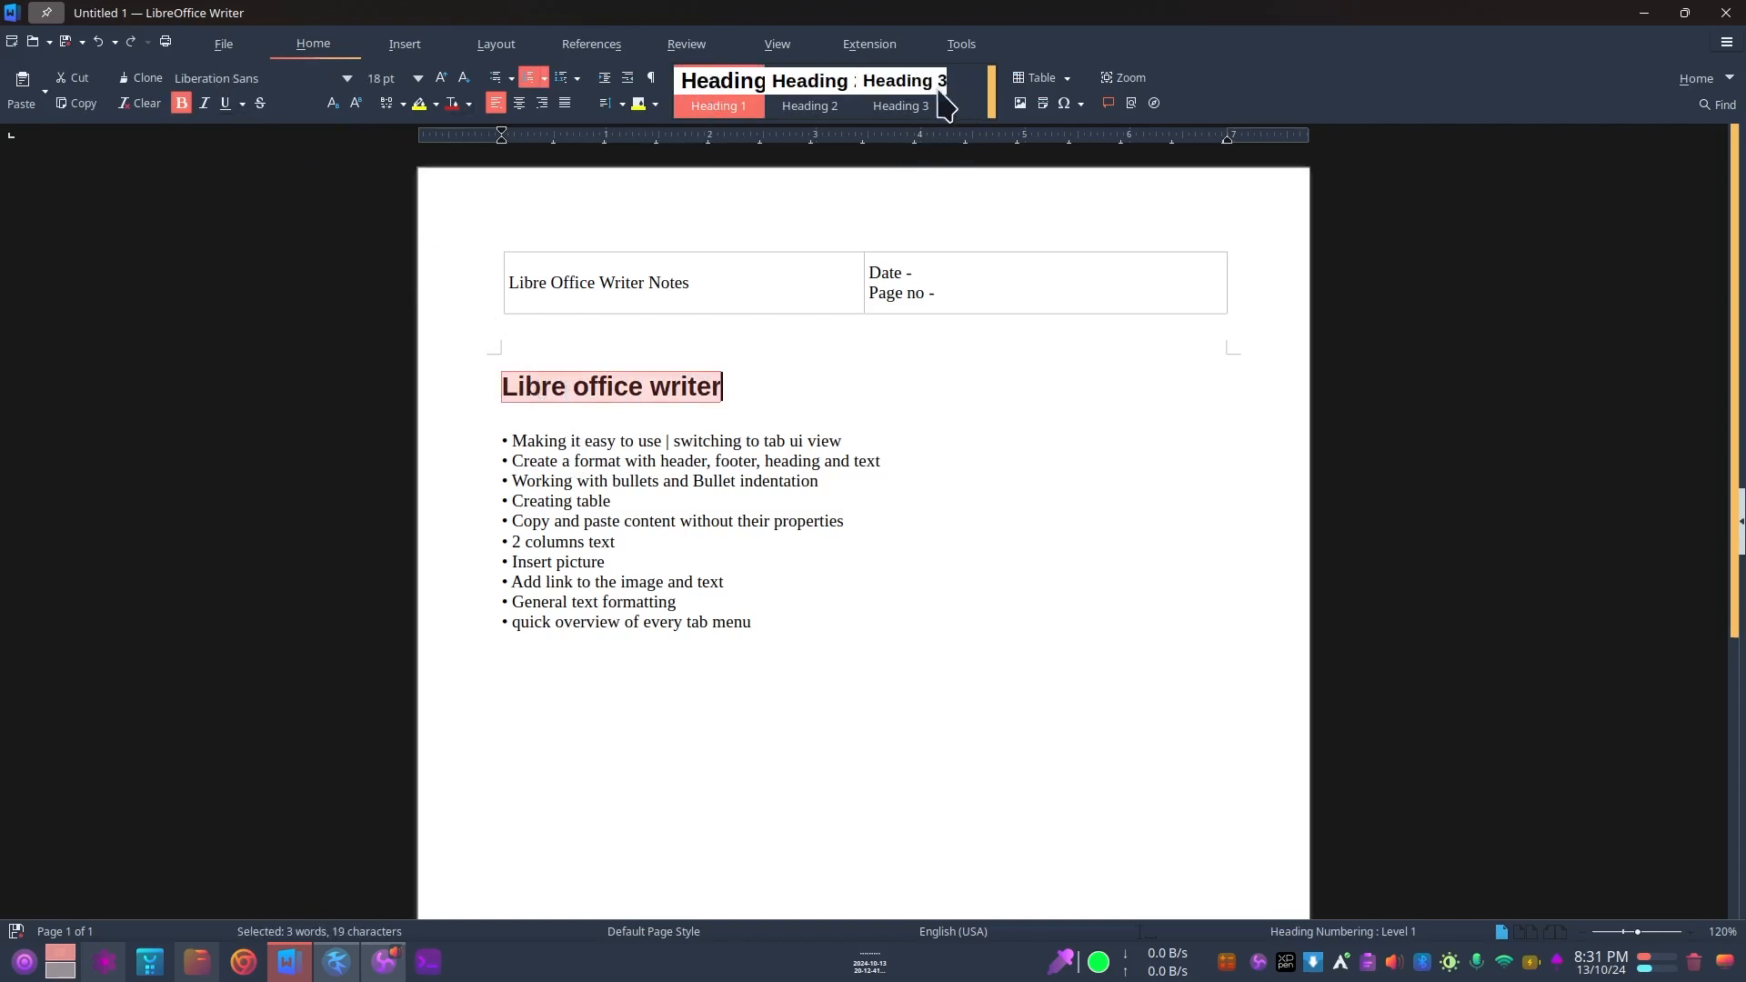
scroll(904, 109, "up", 2)
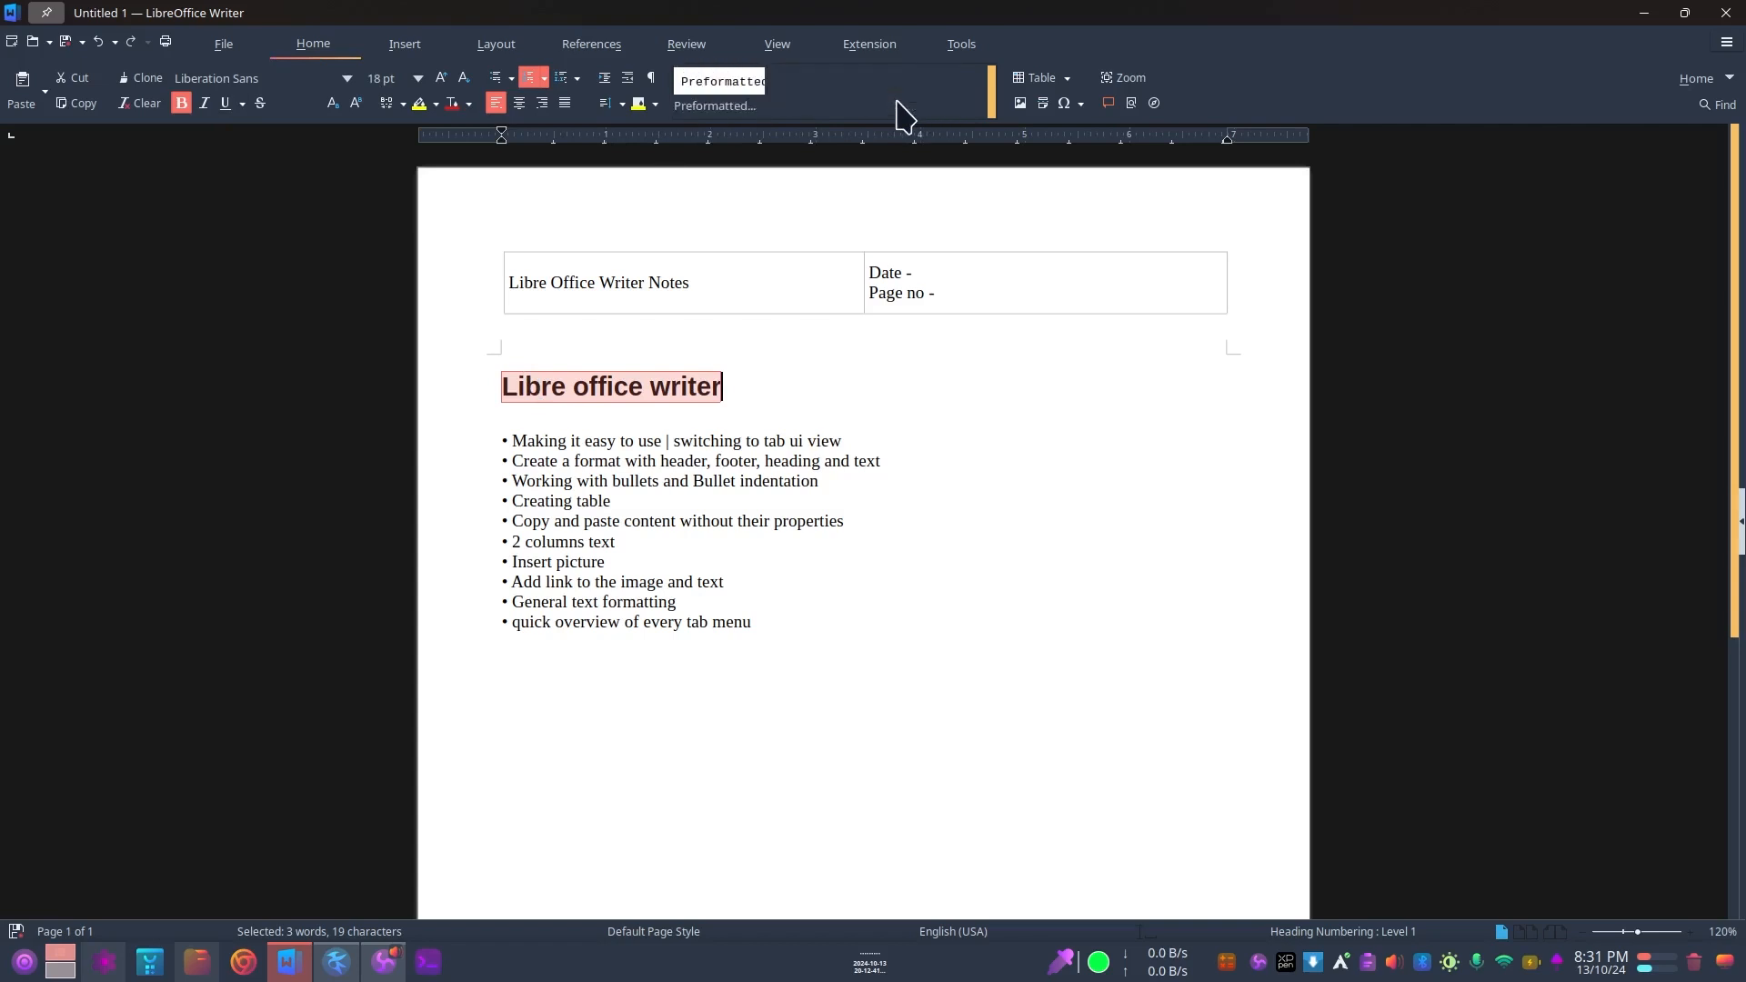
scroll(990, 88, "down", 3)
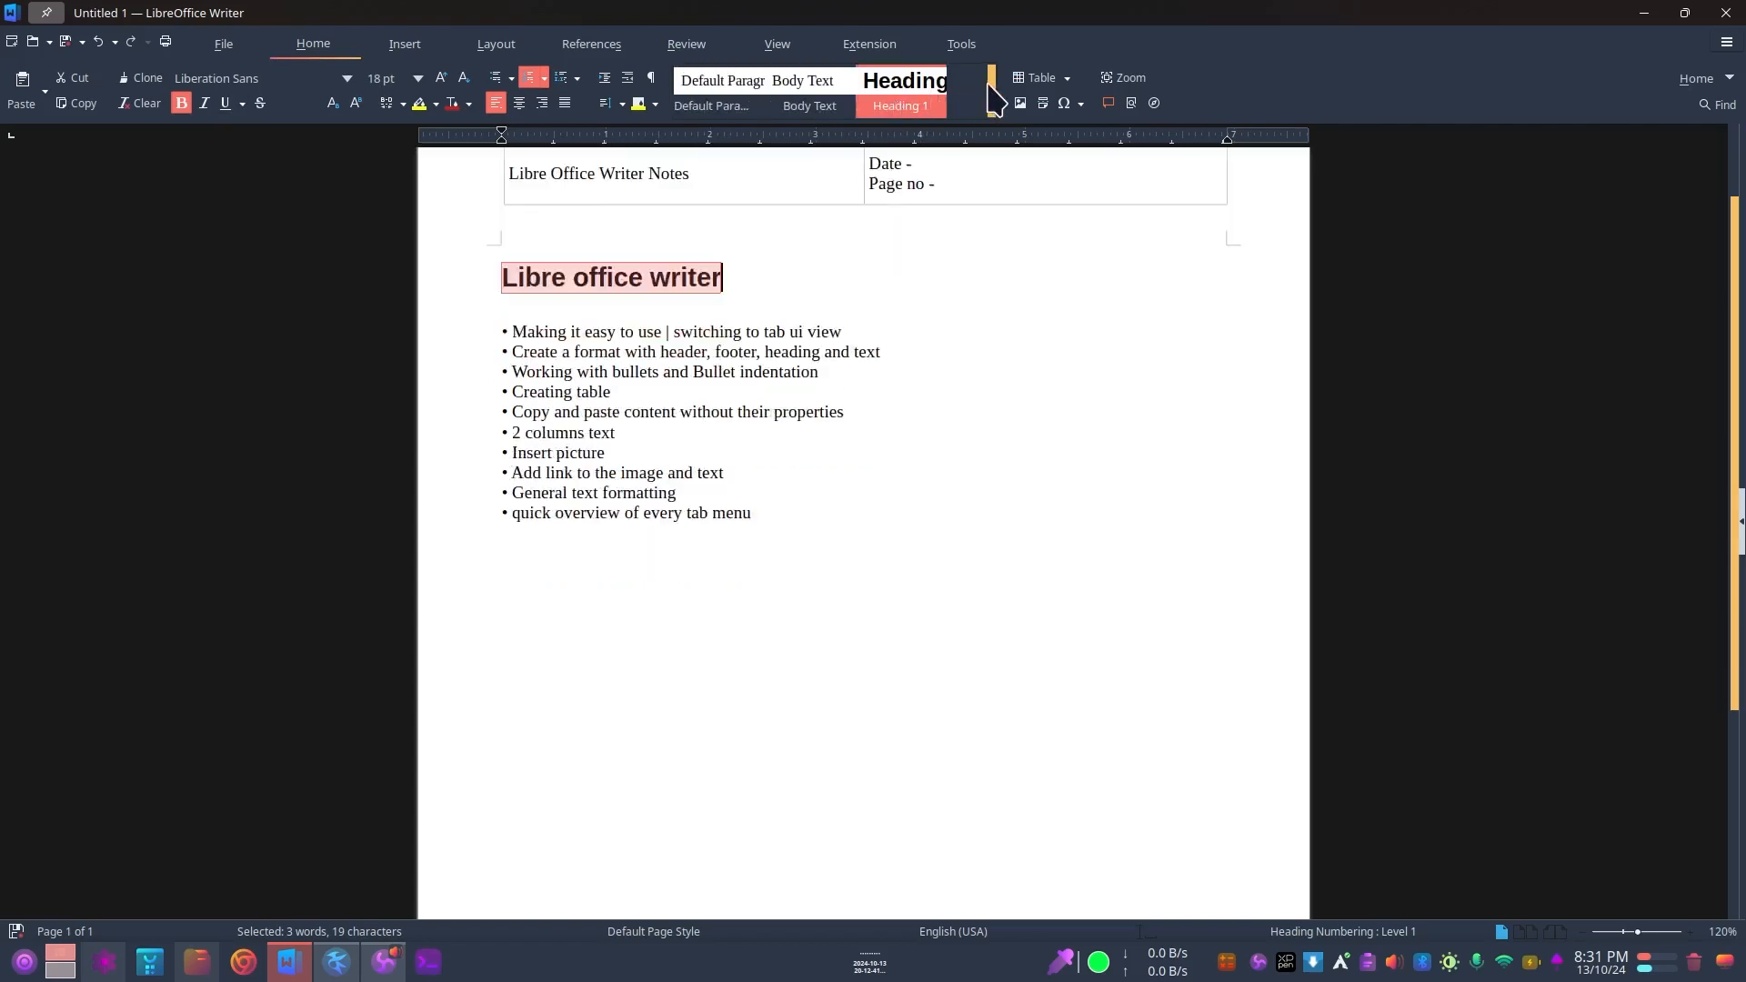
scroll(990, 88, "up", 3)
scroll(900, 109, "down", 5)
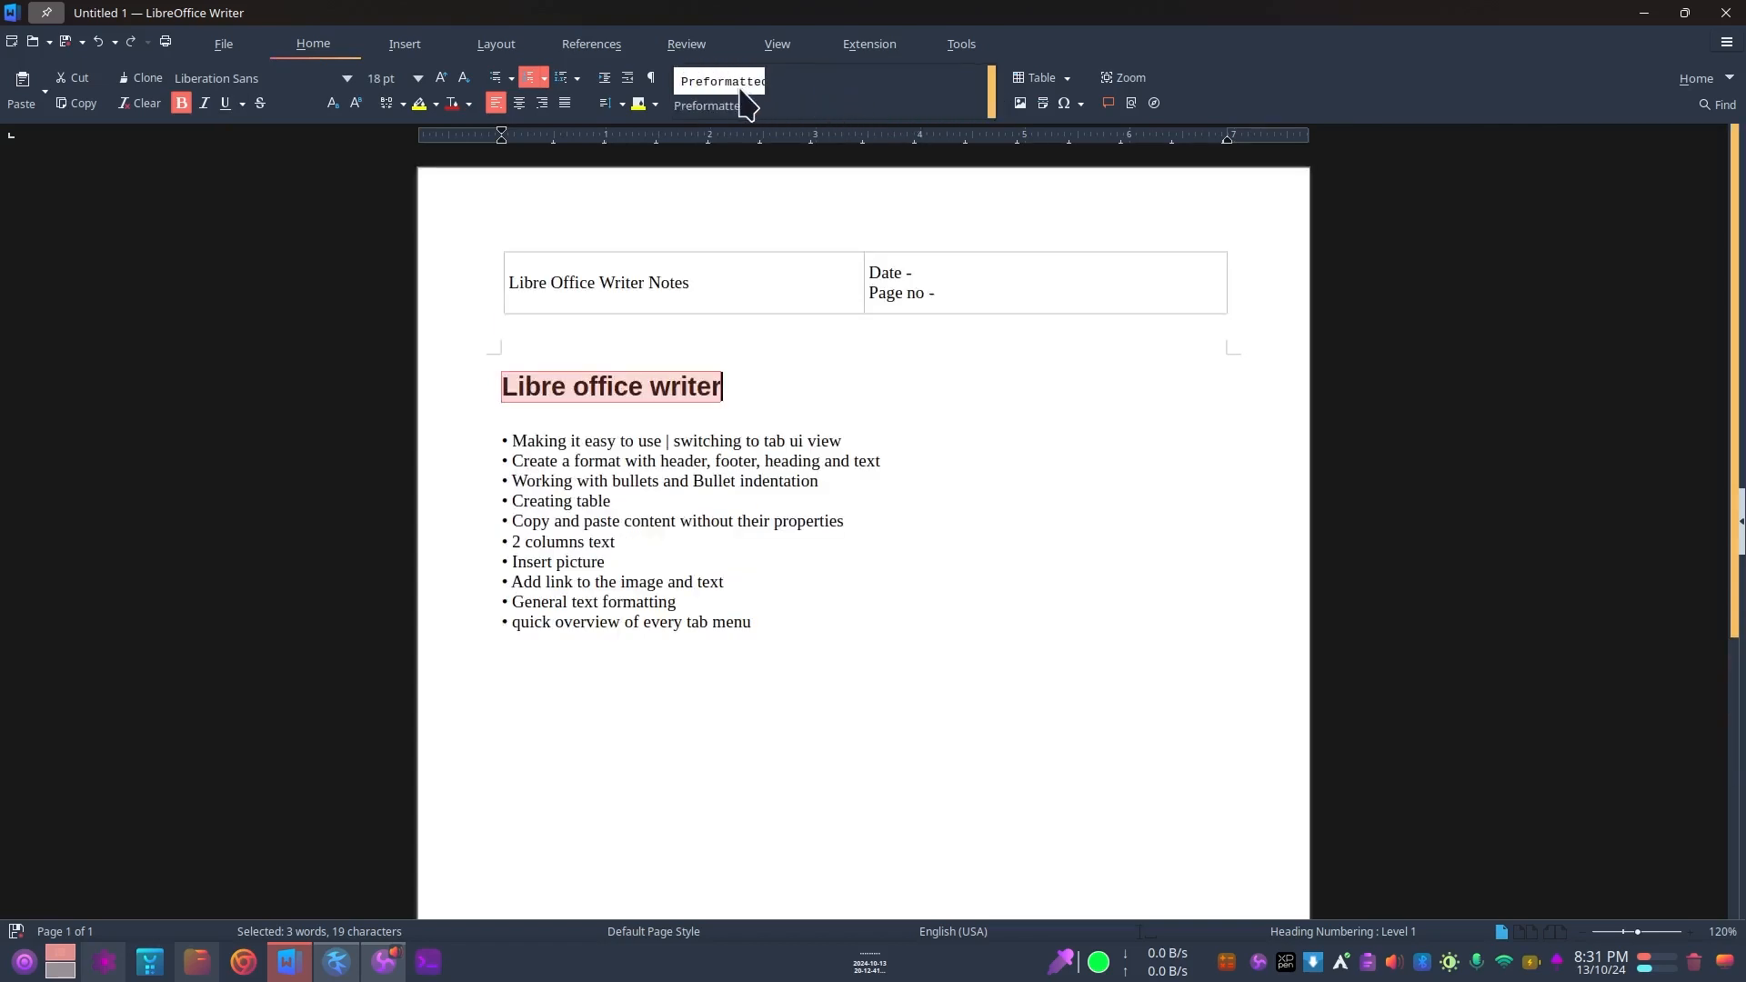
scroll(754, 100, "up", 5)
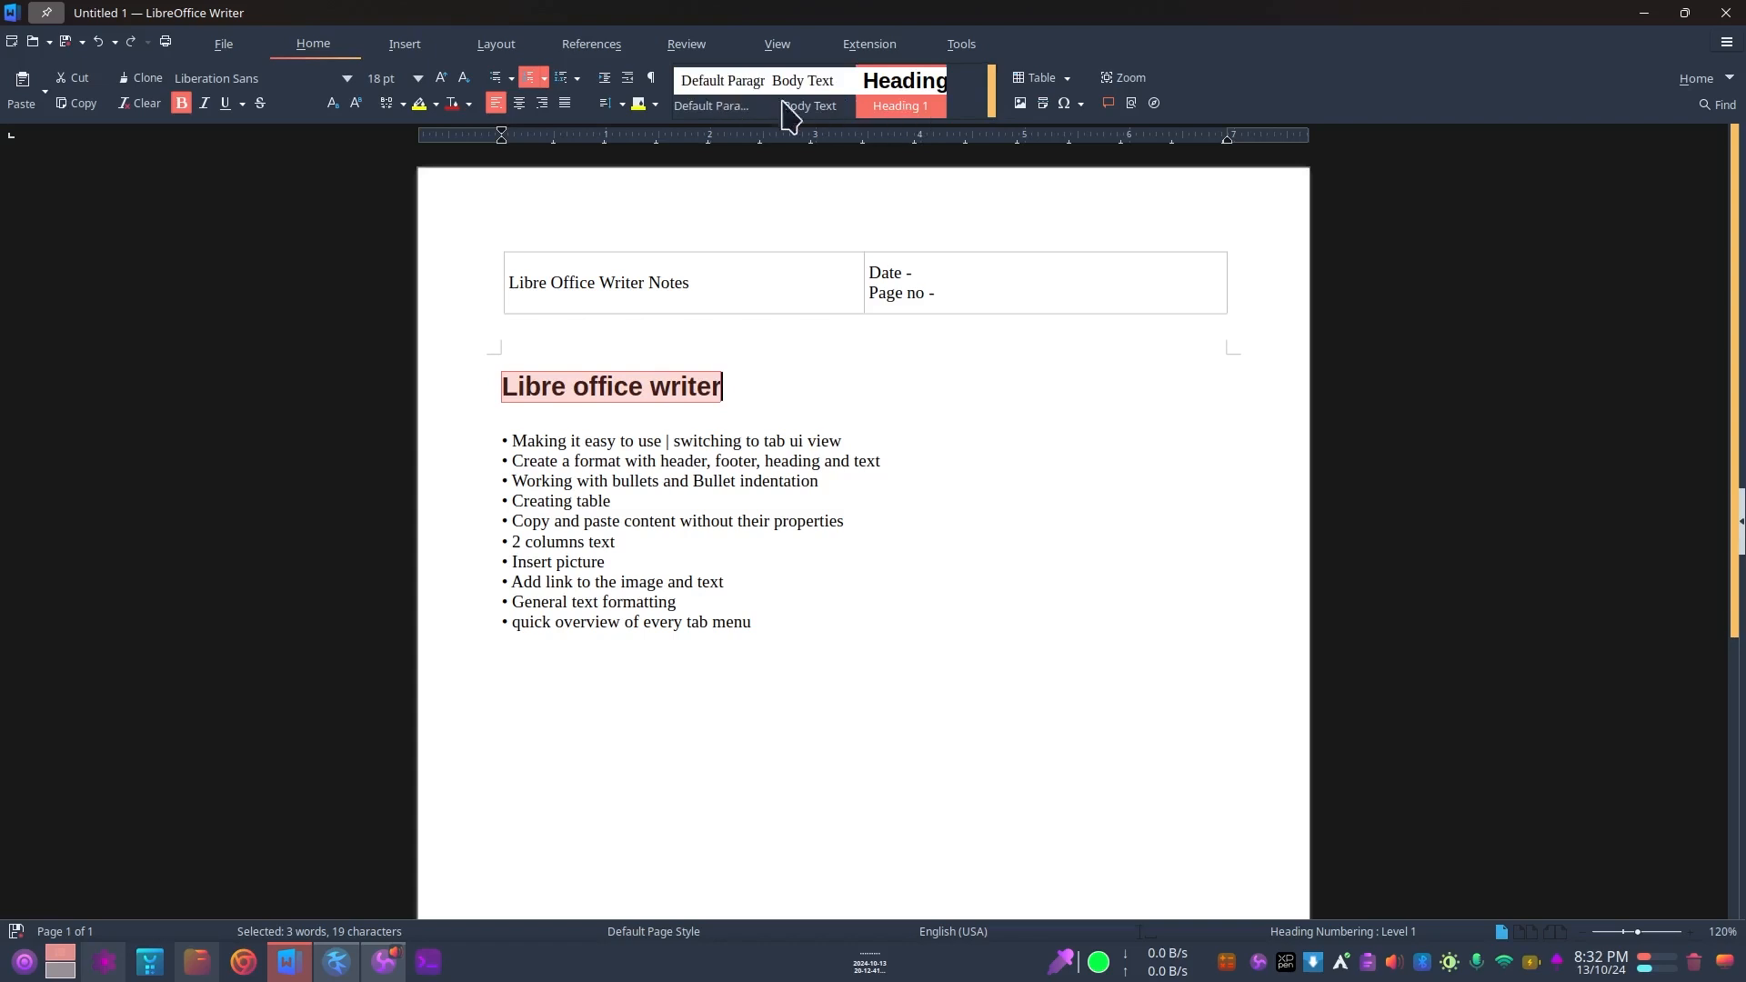
scroll(818, 102, "down", 5)
scroll(771, 107, "up", 5)
Step: Inspect the Heading 1 paragraph style's settings and its available style actions without changing anything
double_click(915, 94)
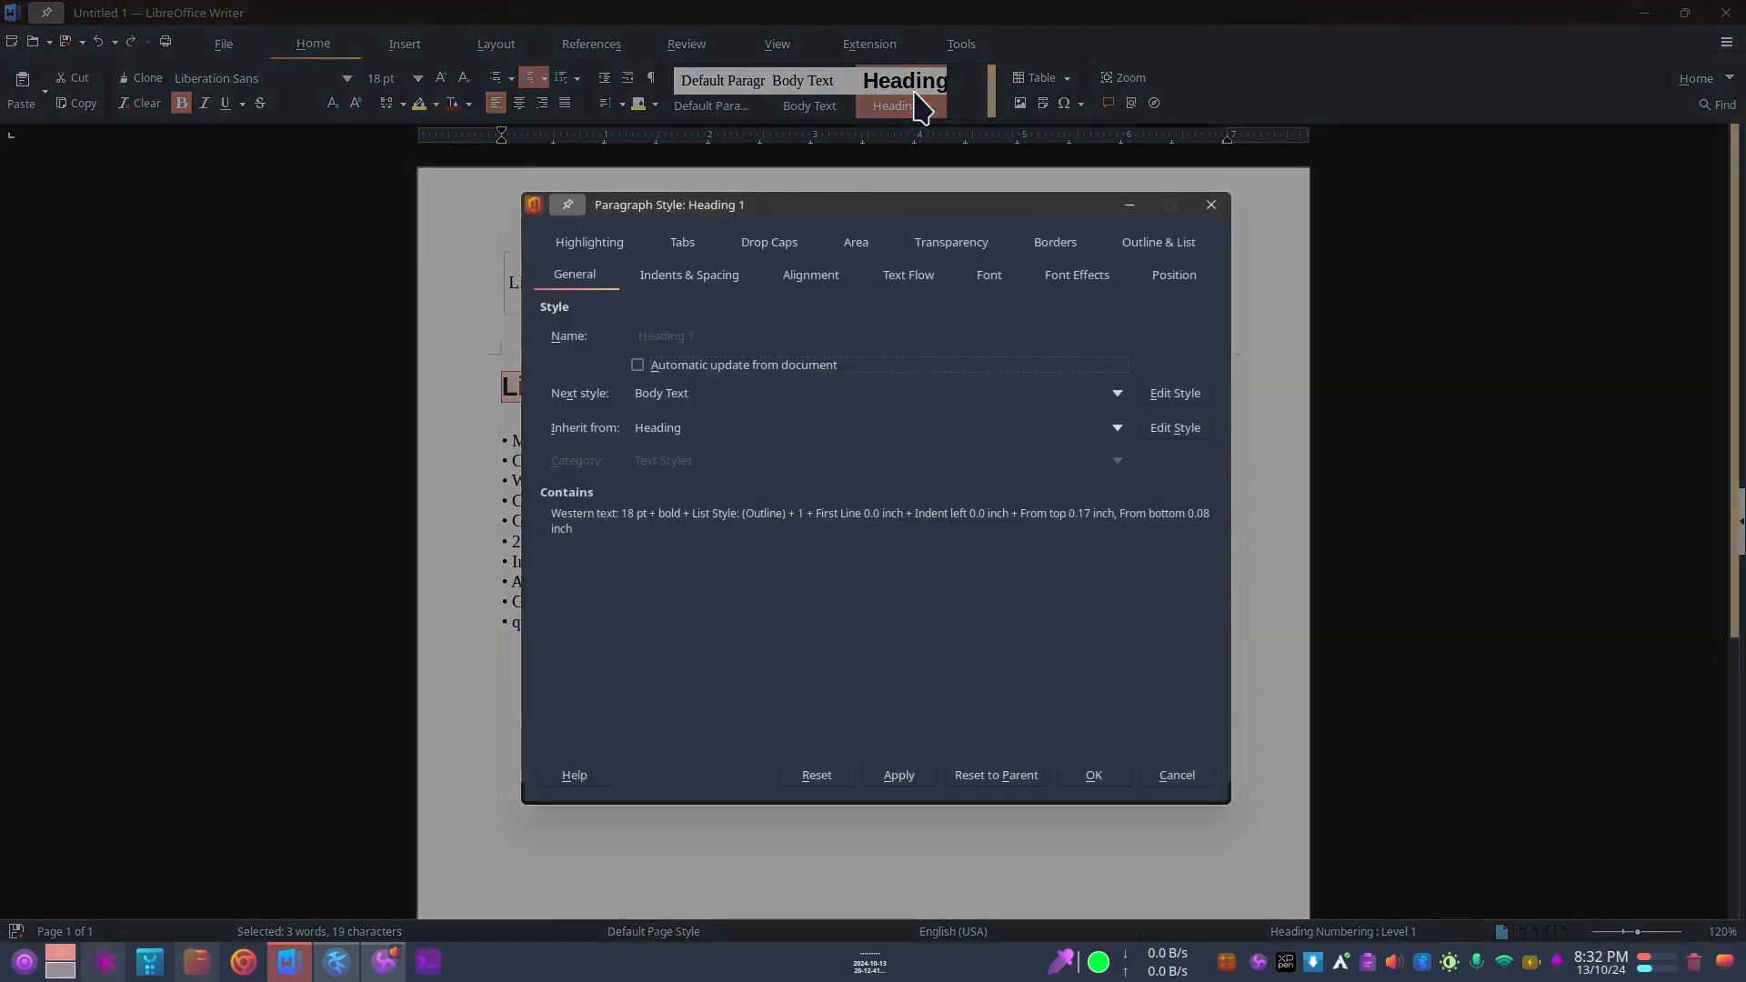
left_click(1210, 204)
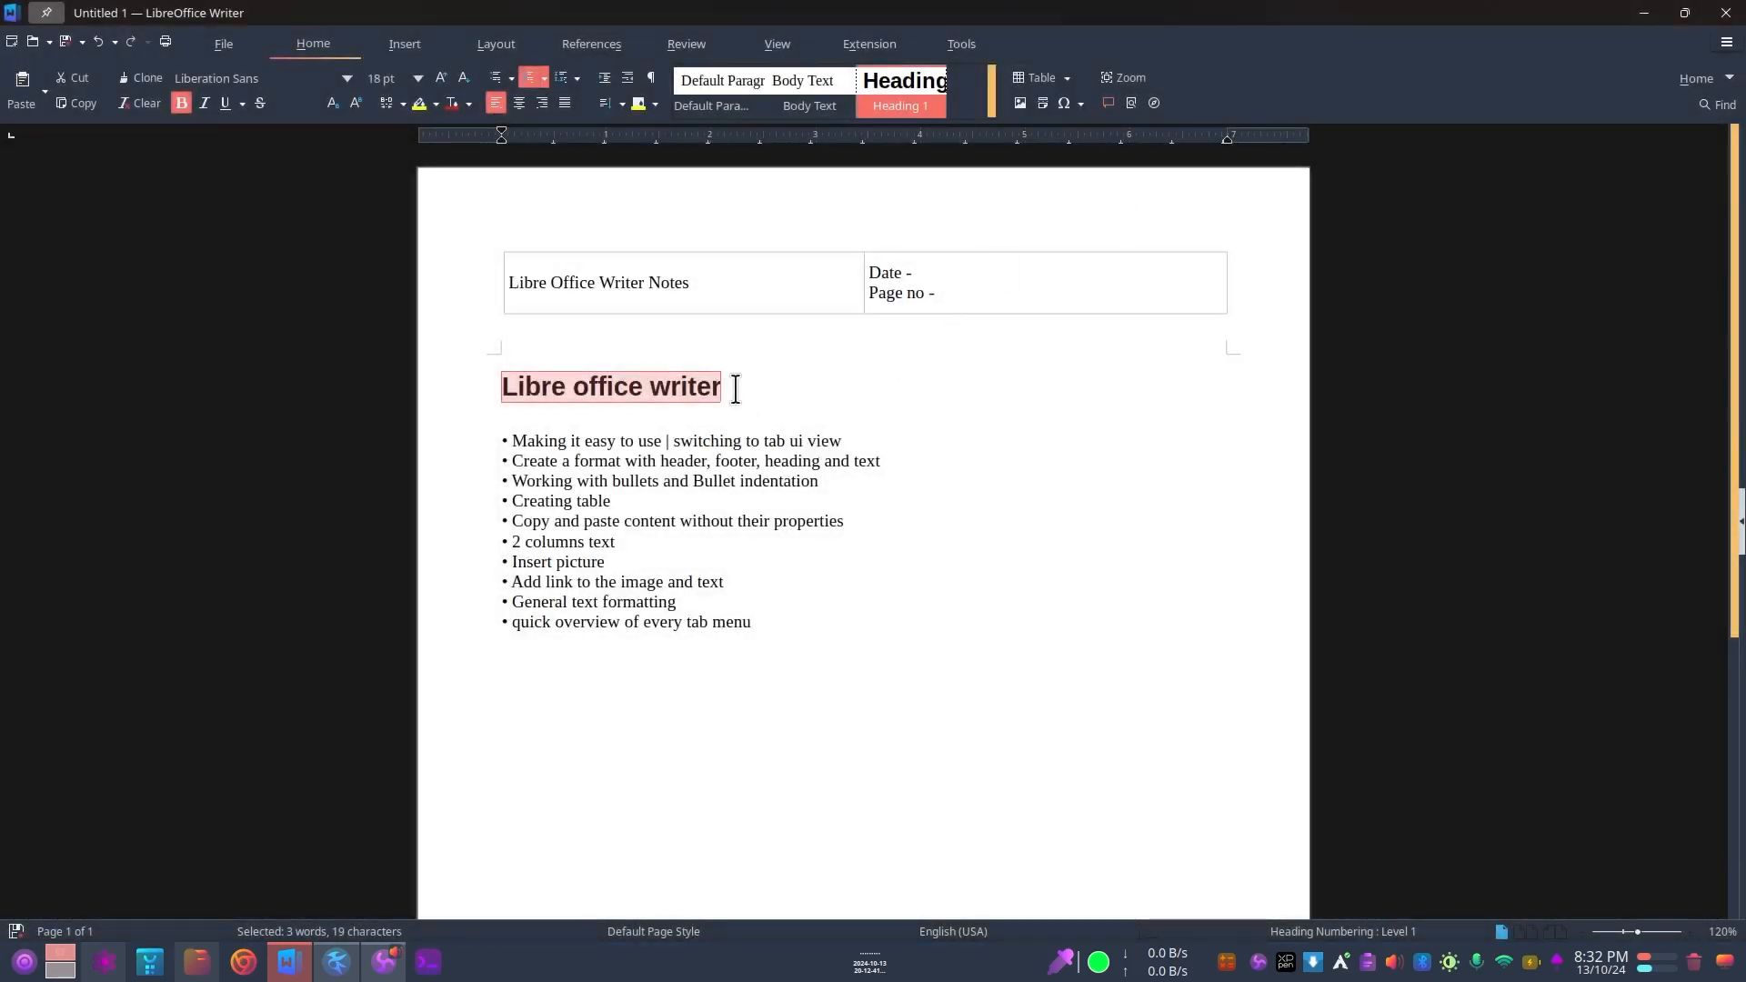
right_click(891, 100)
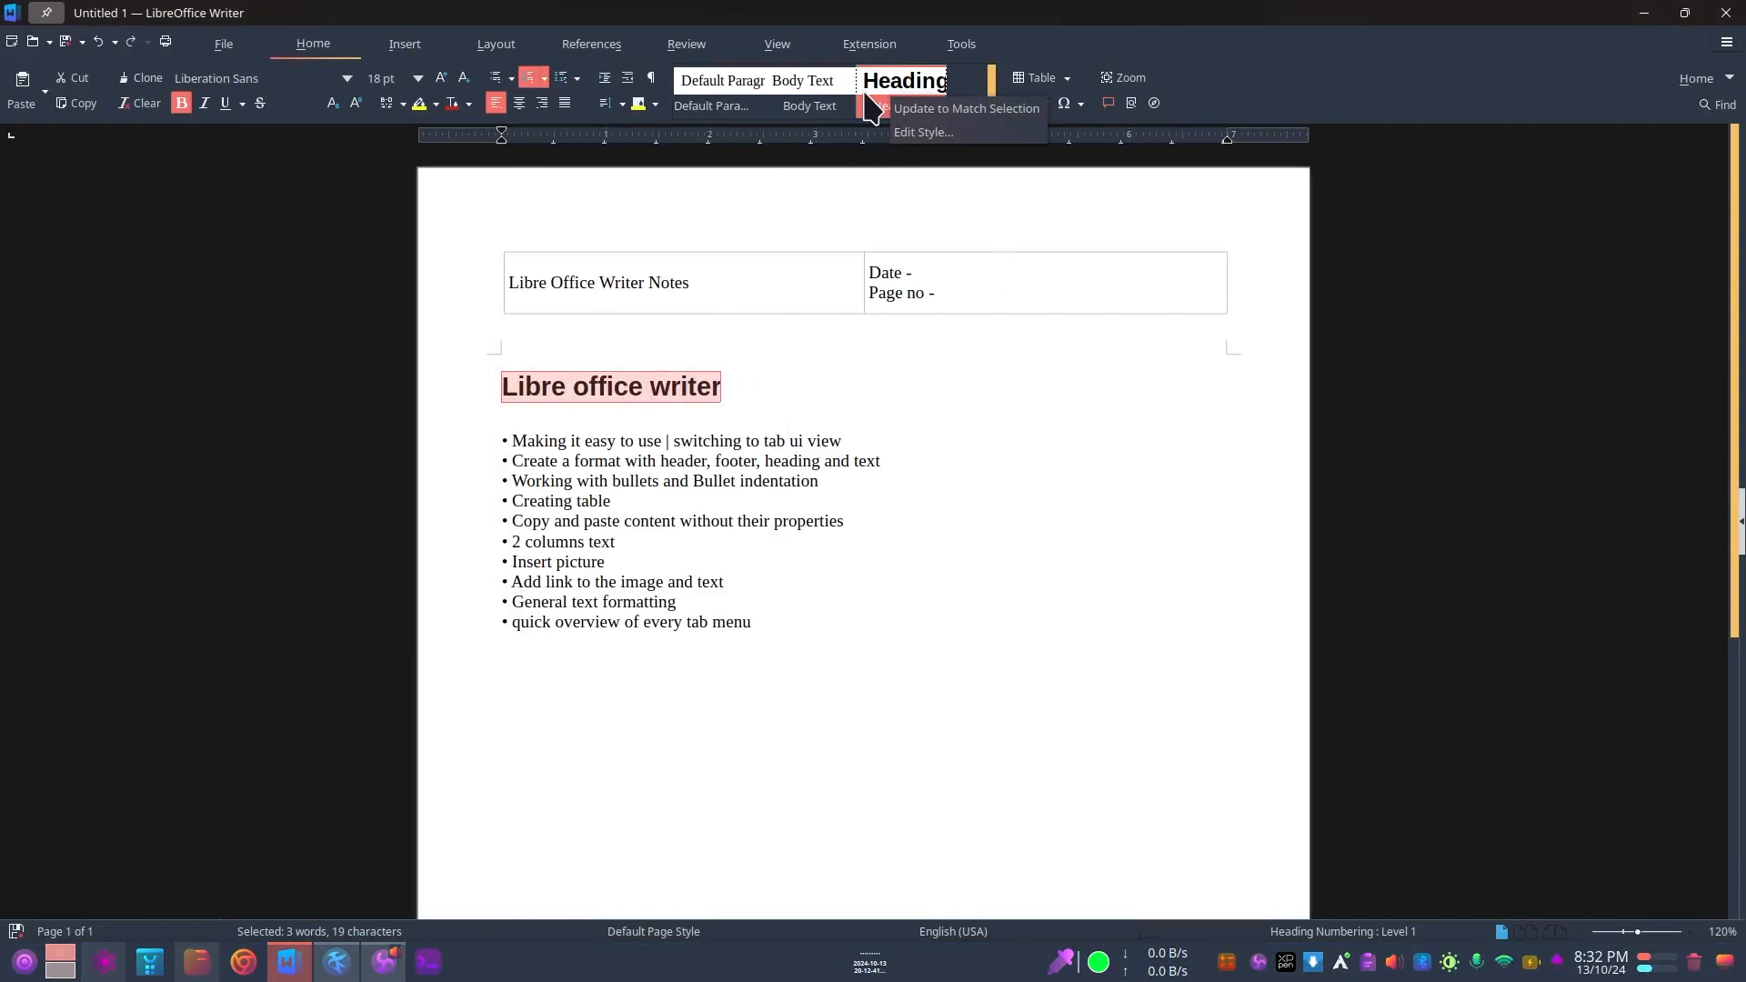
left_click(864, 93)
scroll(838, 106, "down", 3)
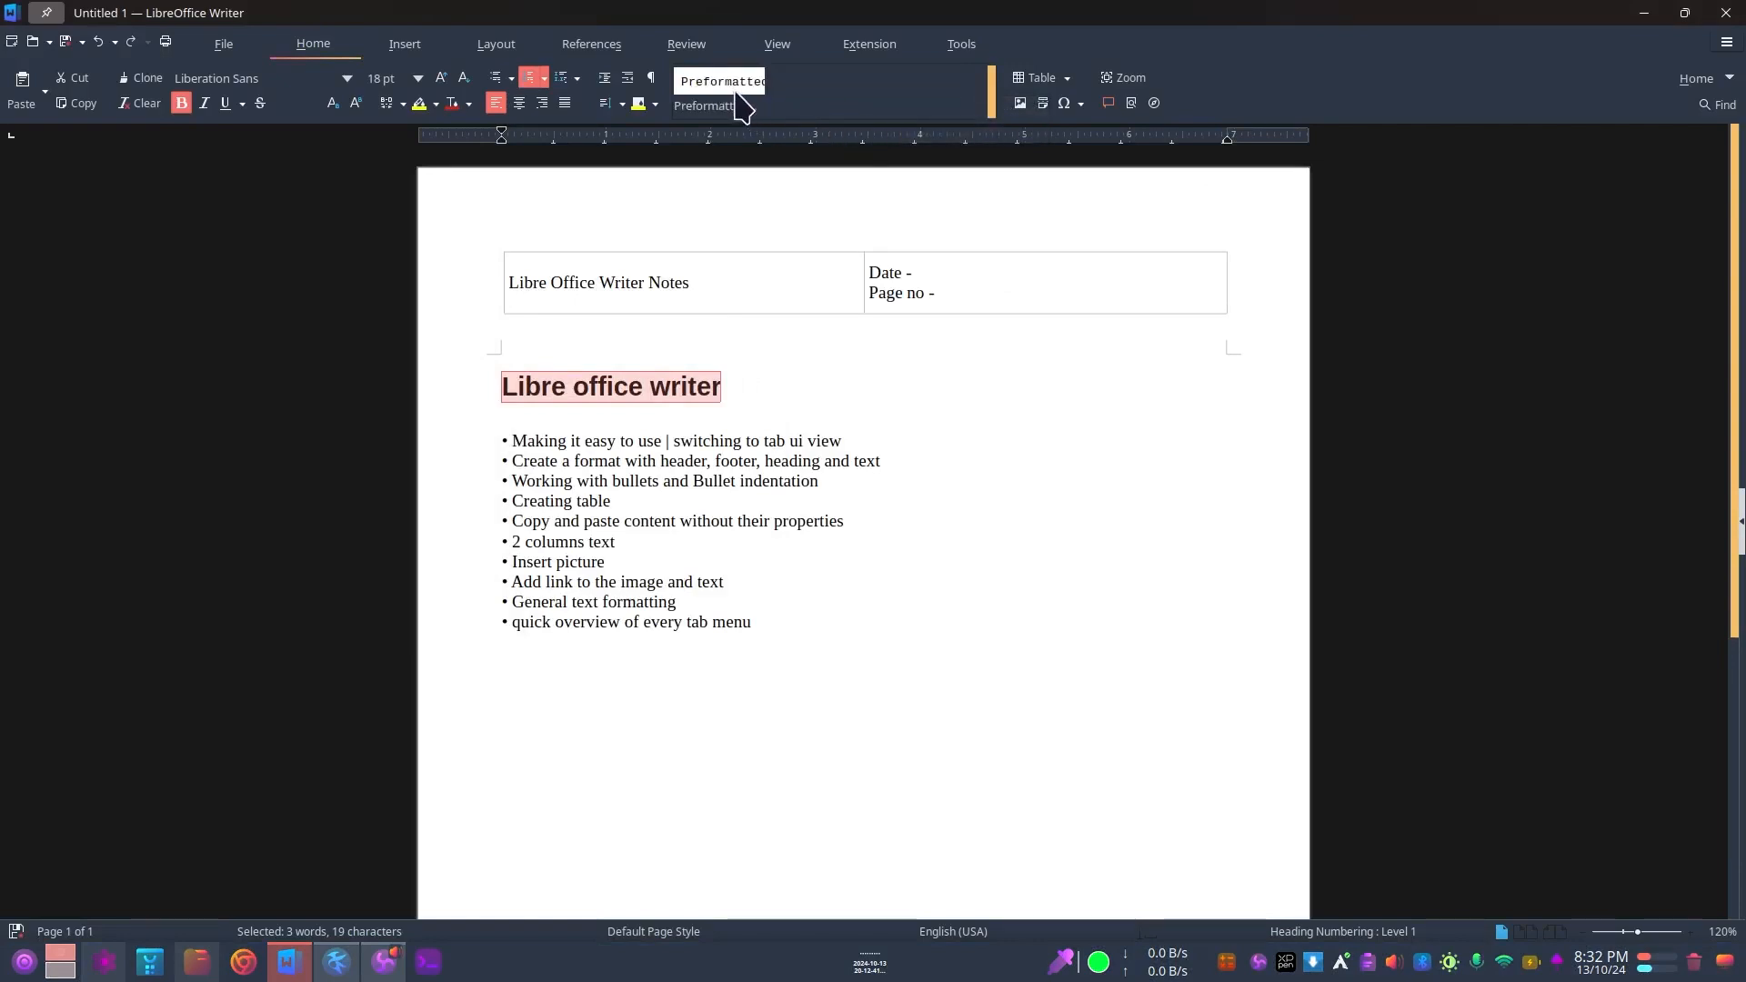
scroll(837, 91, "up", 3)
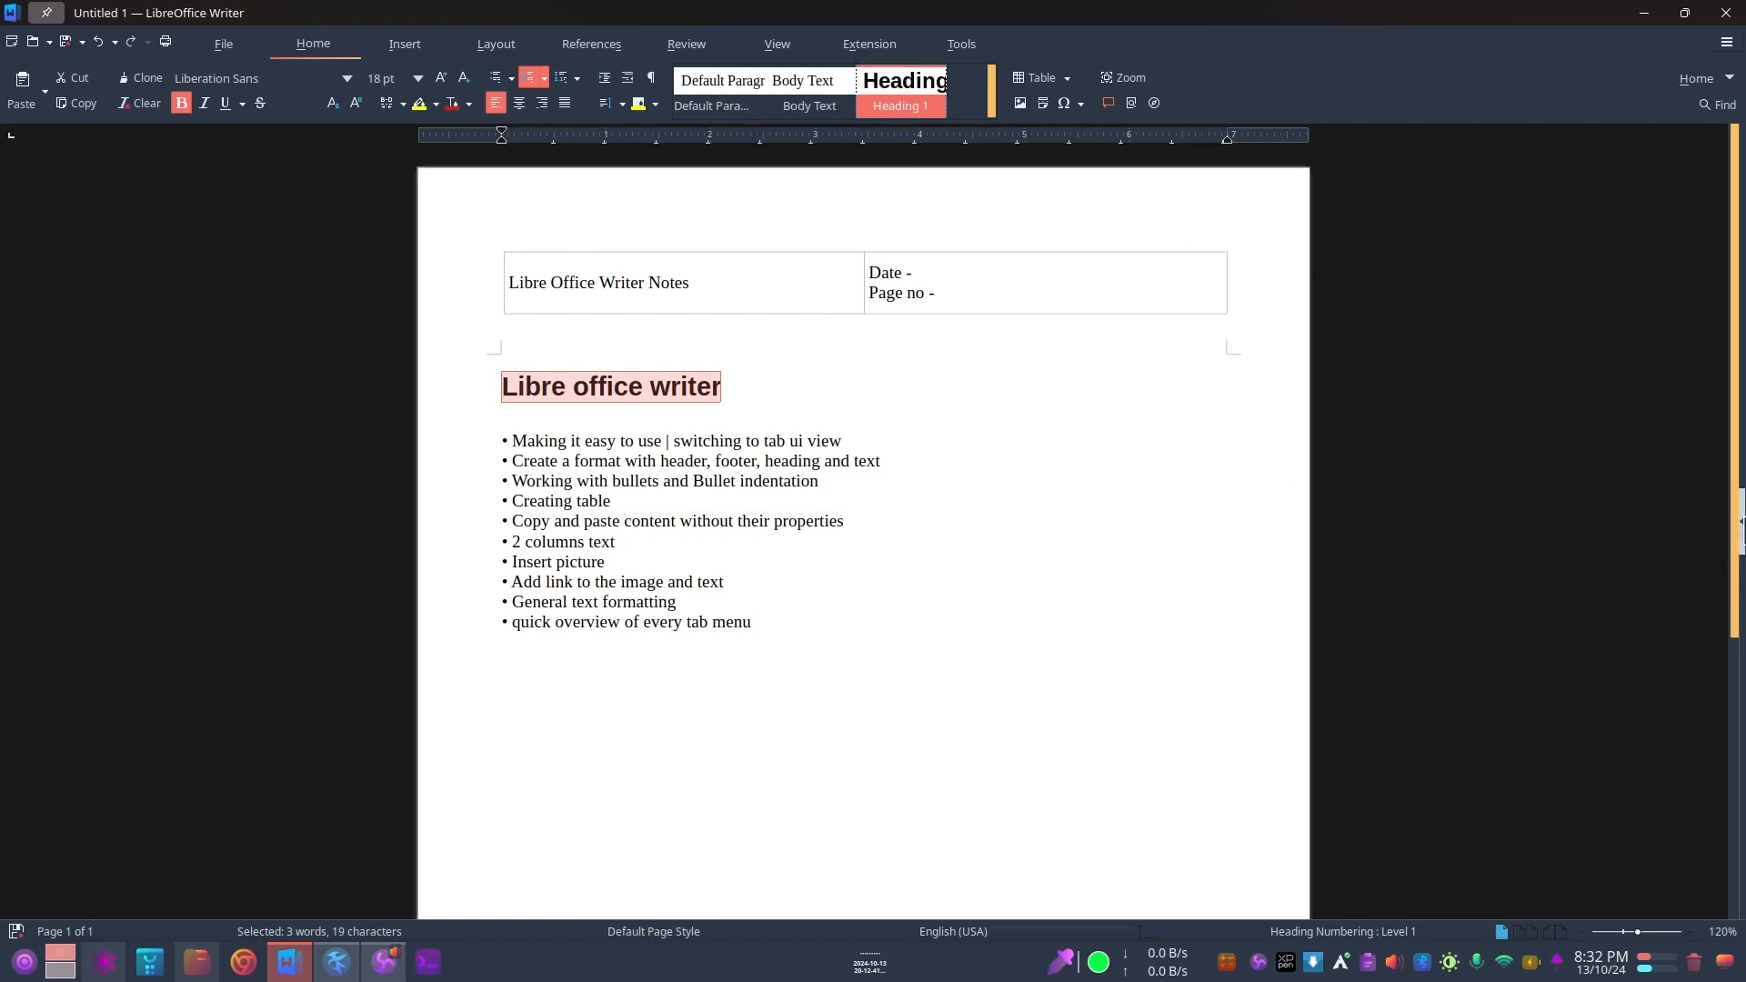
scroll(1683, 526, "down", 5)
scroll(1683, 527, "up", 5)
Step: Select the "Libre office writer" heading and display the full list of paragraph styles beside the document
left_click(1739, 527)
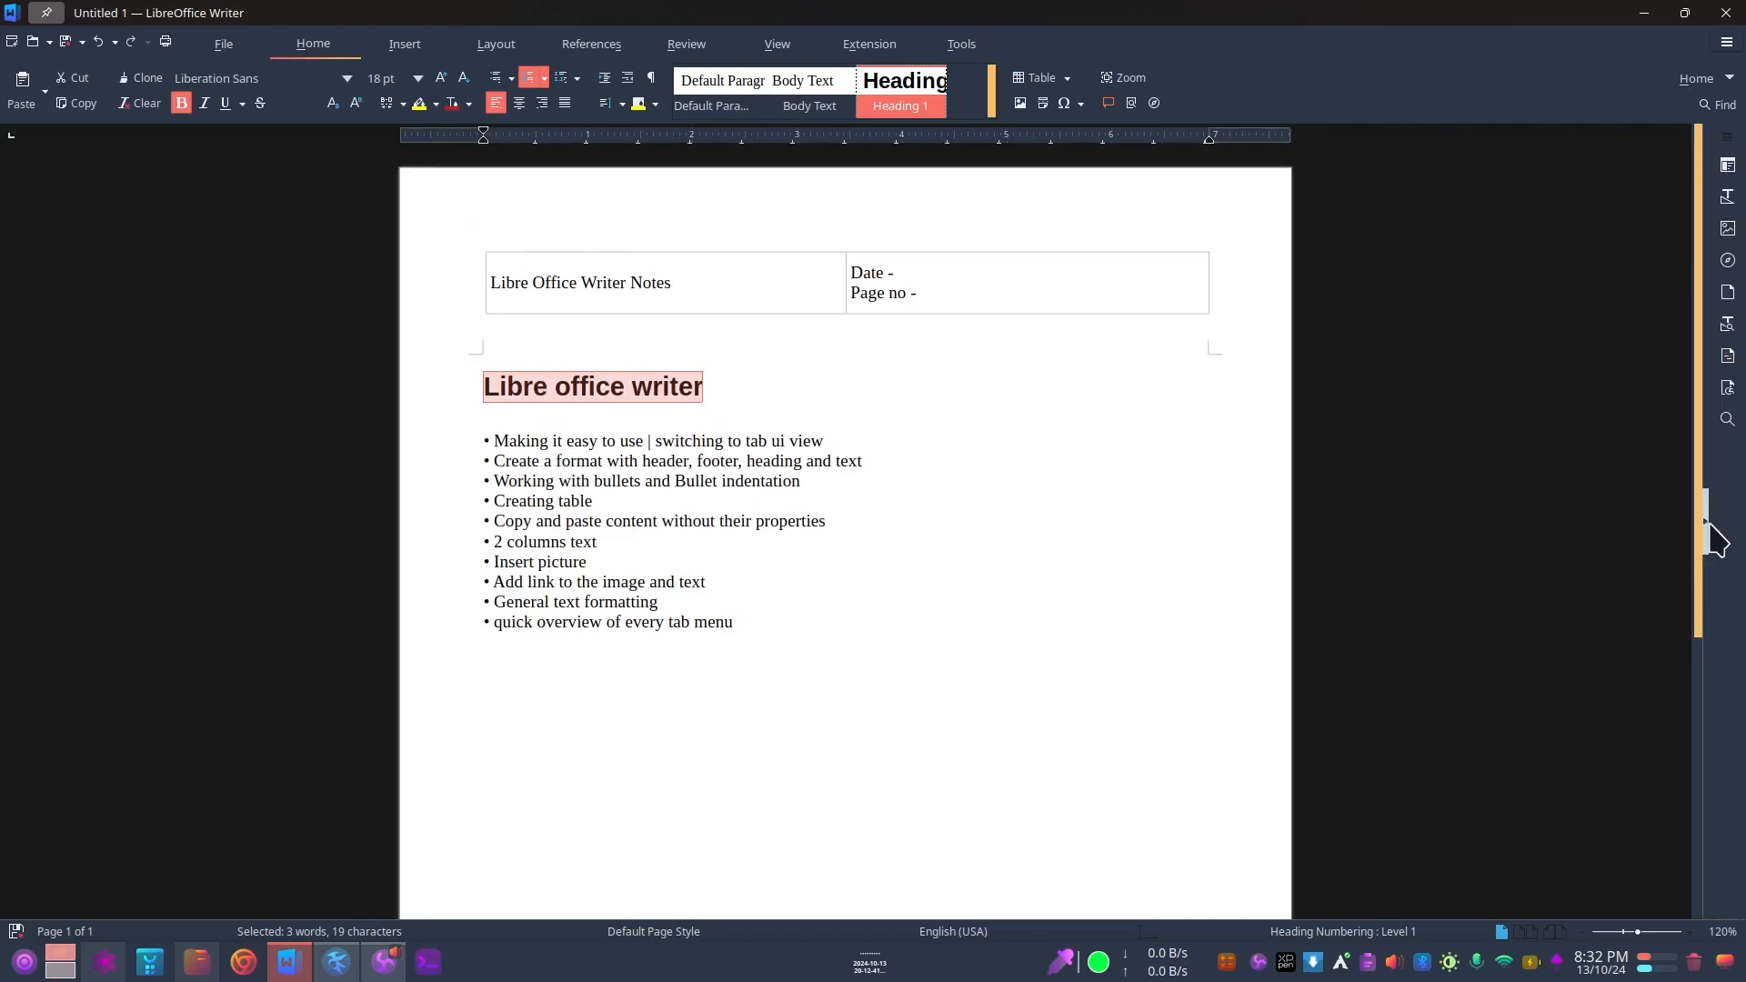
left_click(1704, 527)
left_click(1741, 522)
left_click(1709, 527)
left_click(1741, 525)
triple_click(529, 387)
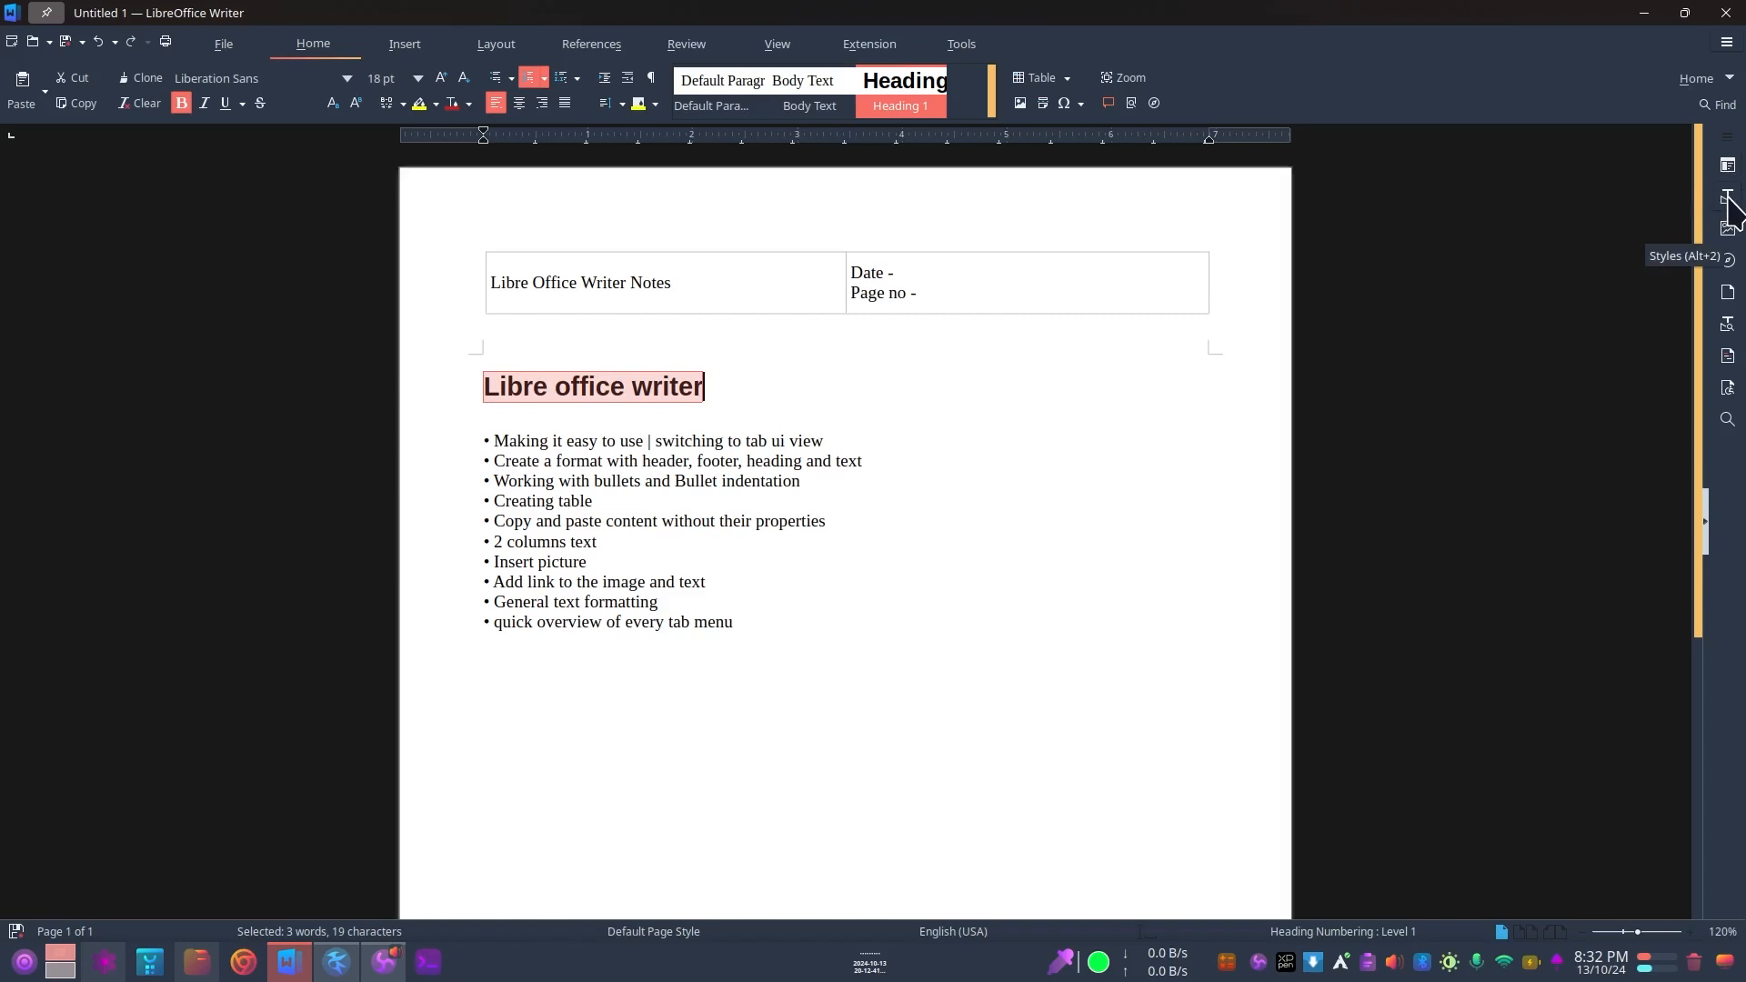
left_click(1727, 199)
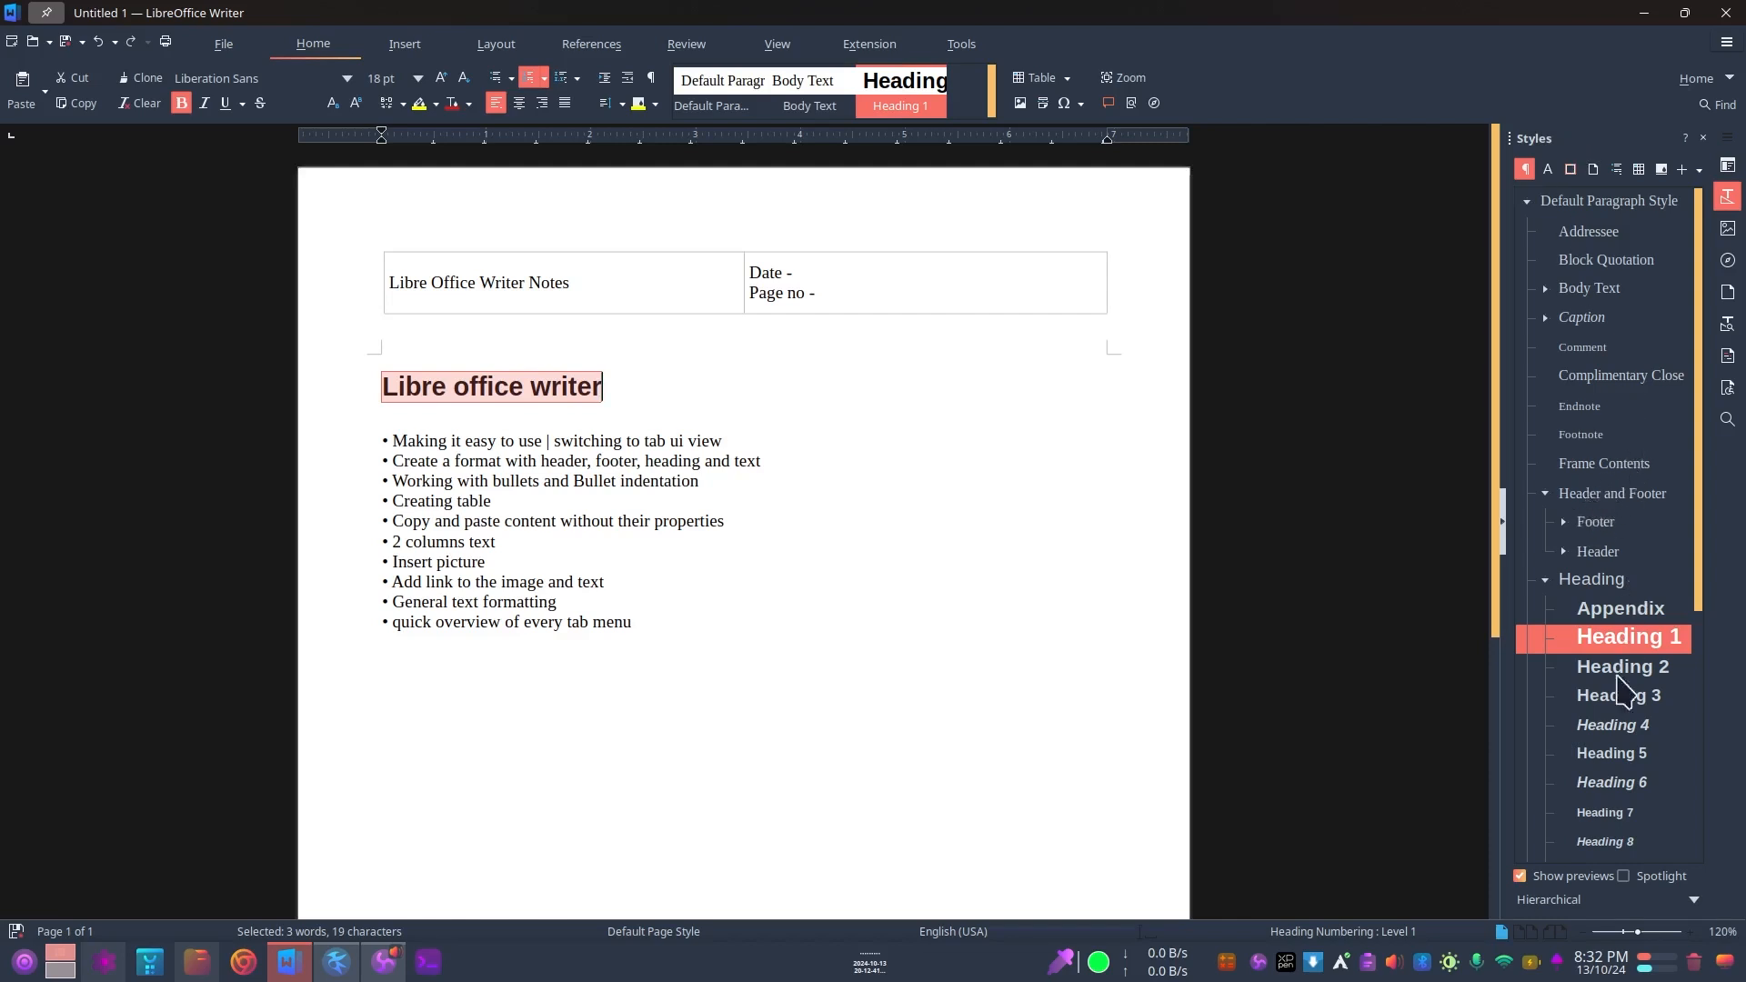
Step: Look through the paragraph style list and check which actions are offered for Heading 1
scroll(1600, 672, "down", 4)
scroll(1615, 468, "up", 4)
scroll(1605, 464, "down", 5)
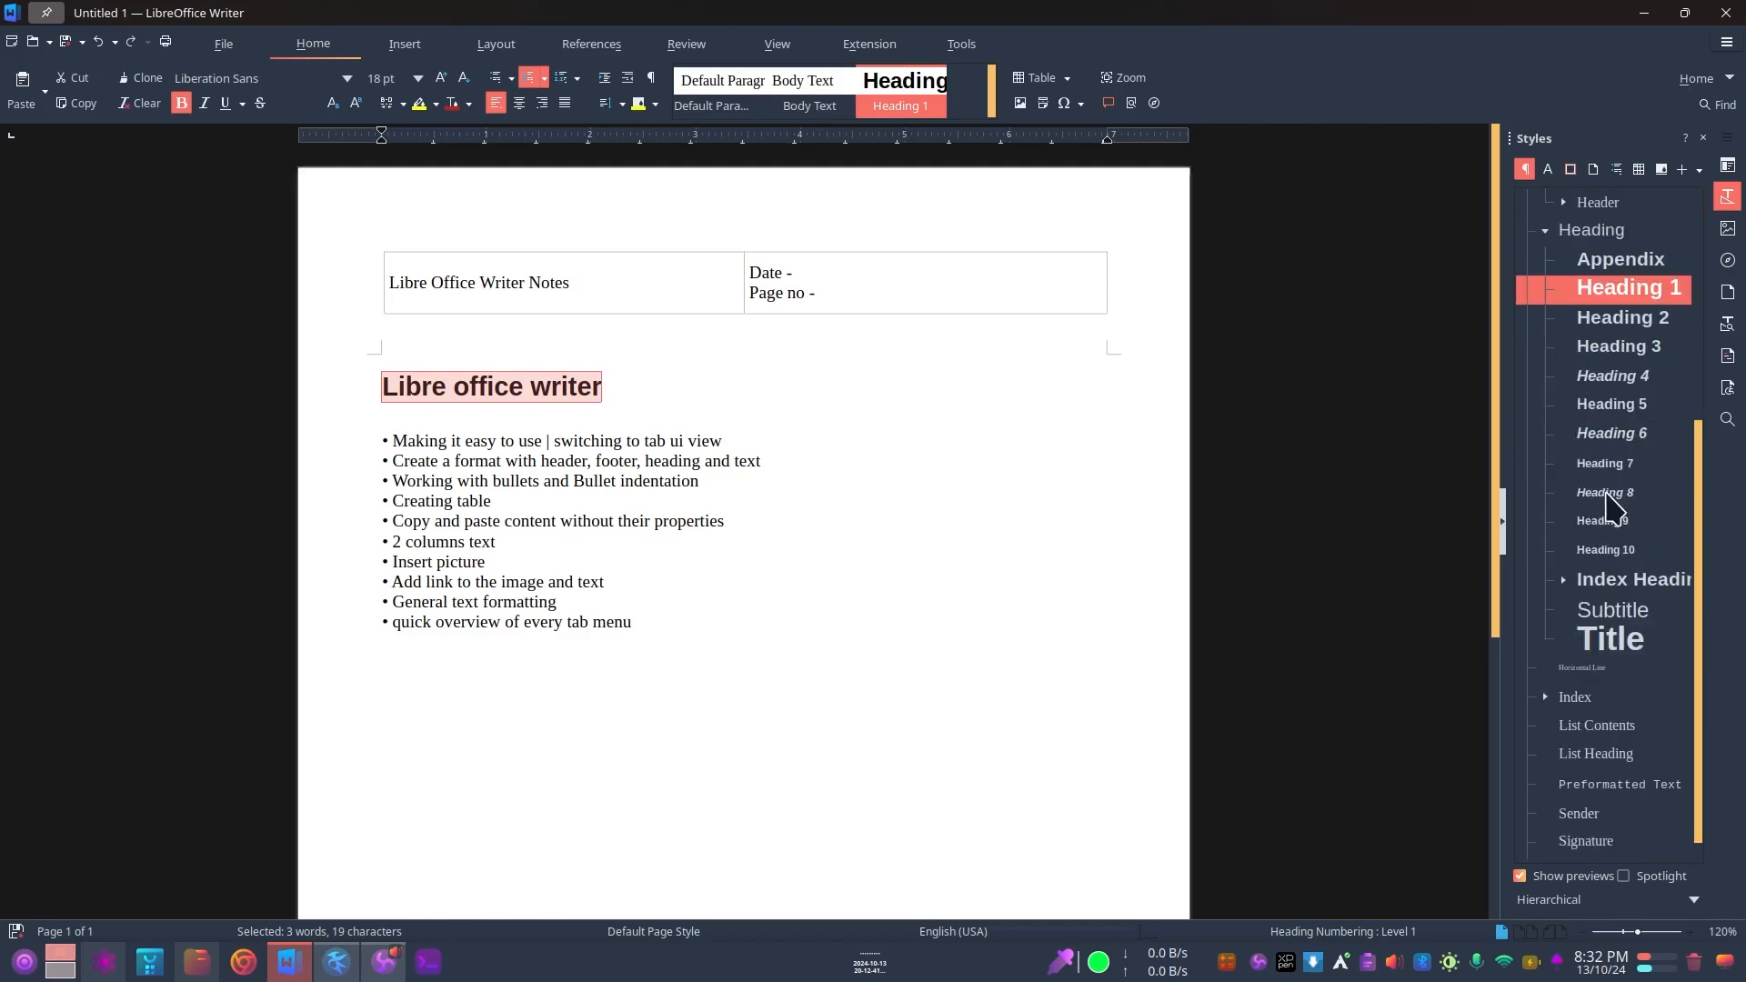
right_click(1607, 304)
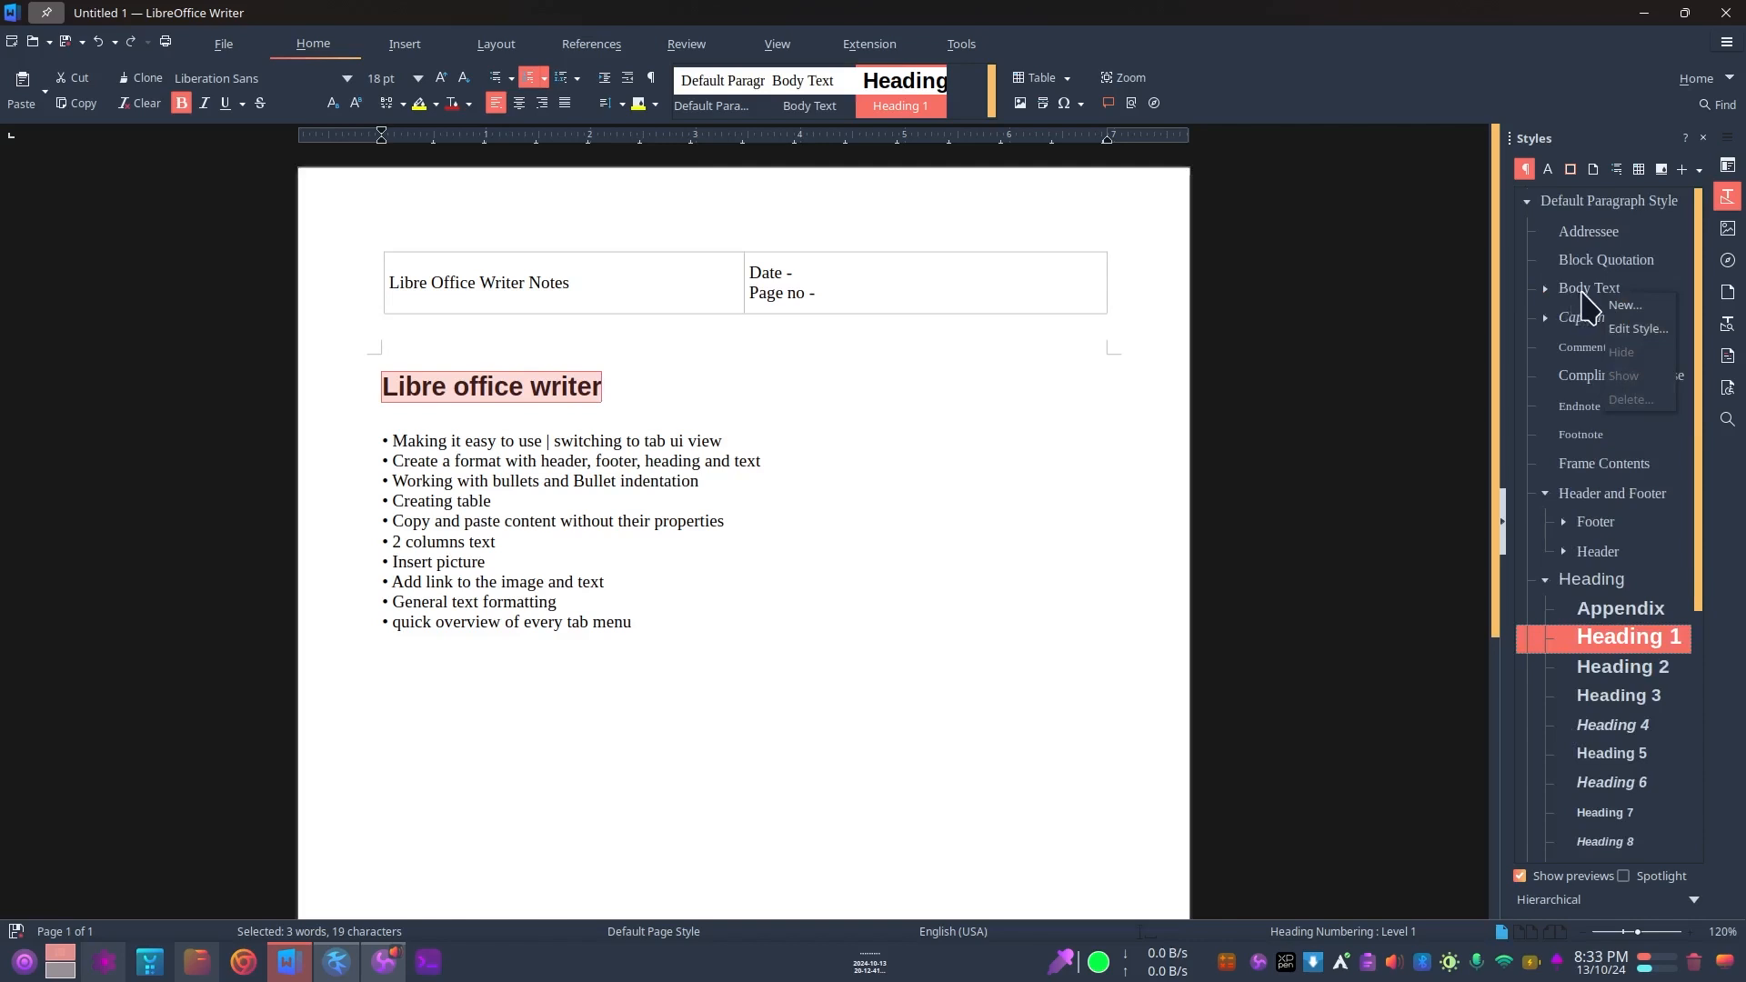
left_click(1616, 641)
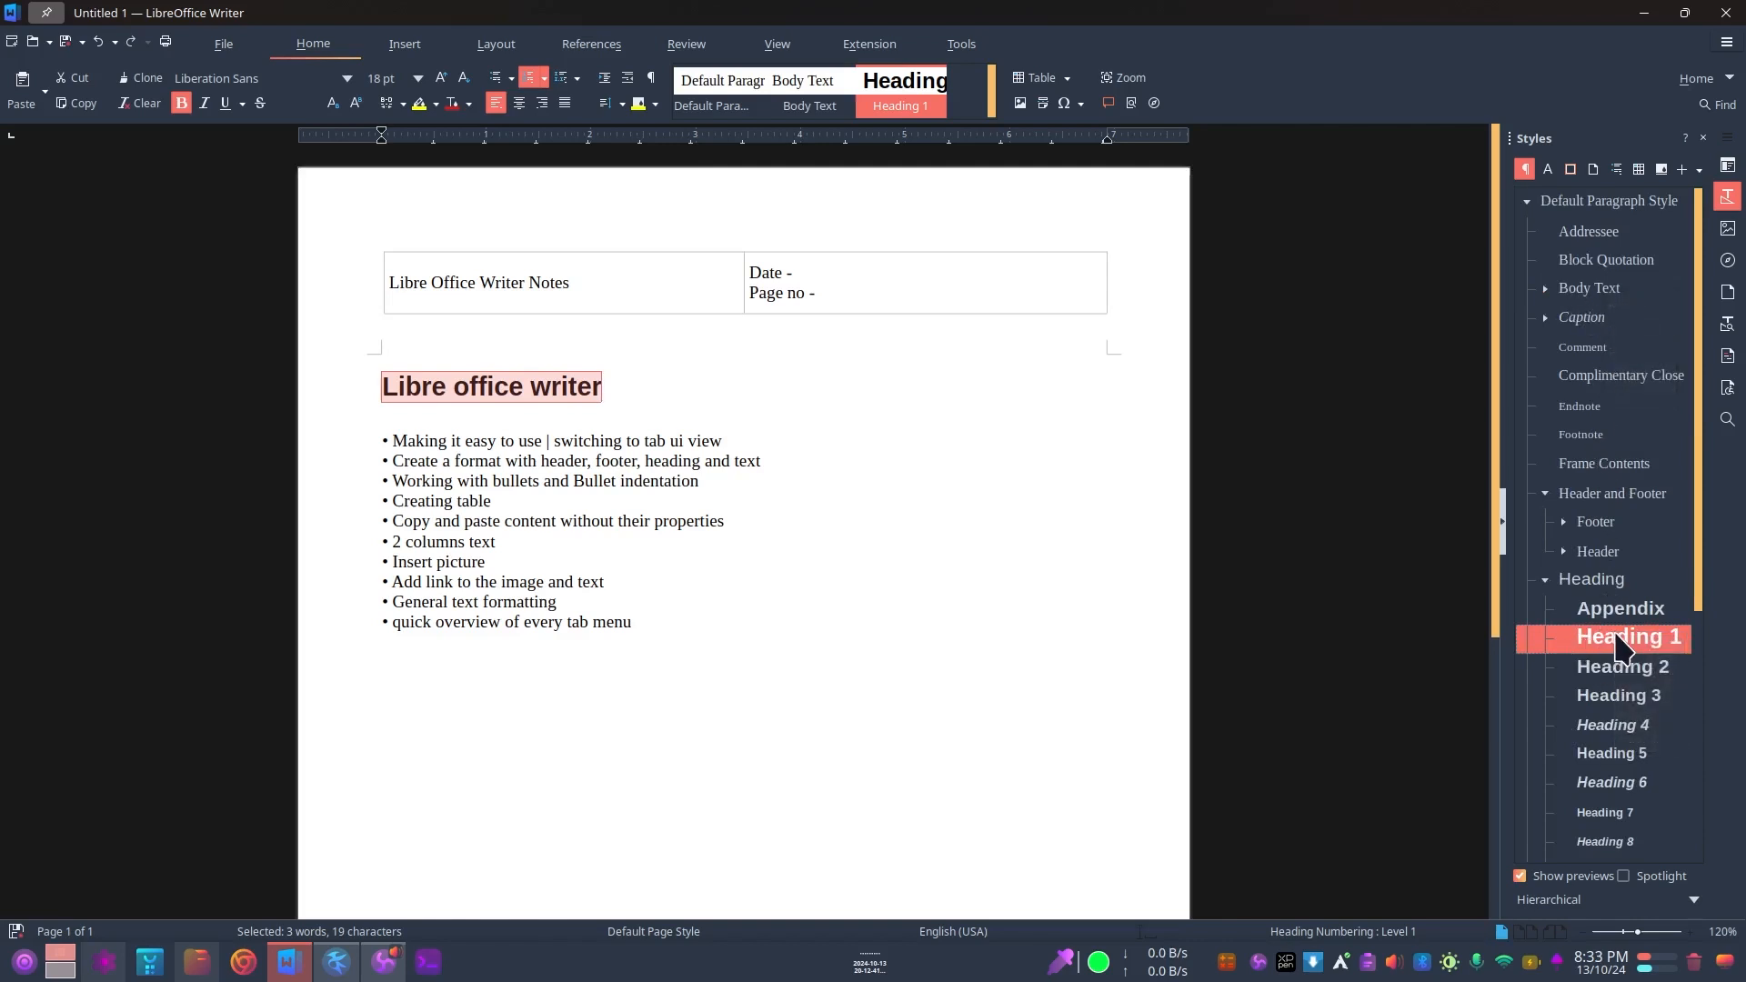
scroll(1627, 655, "down", 3)
scroll(1621, 610, "up", 1)
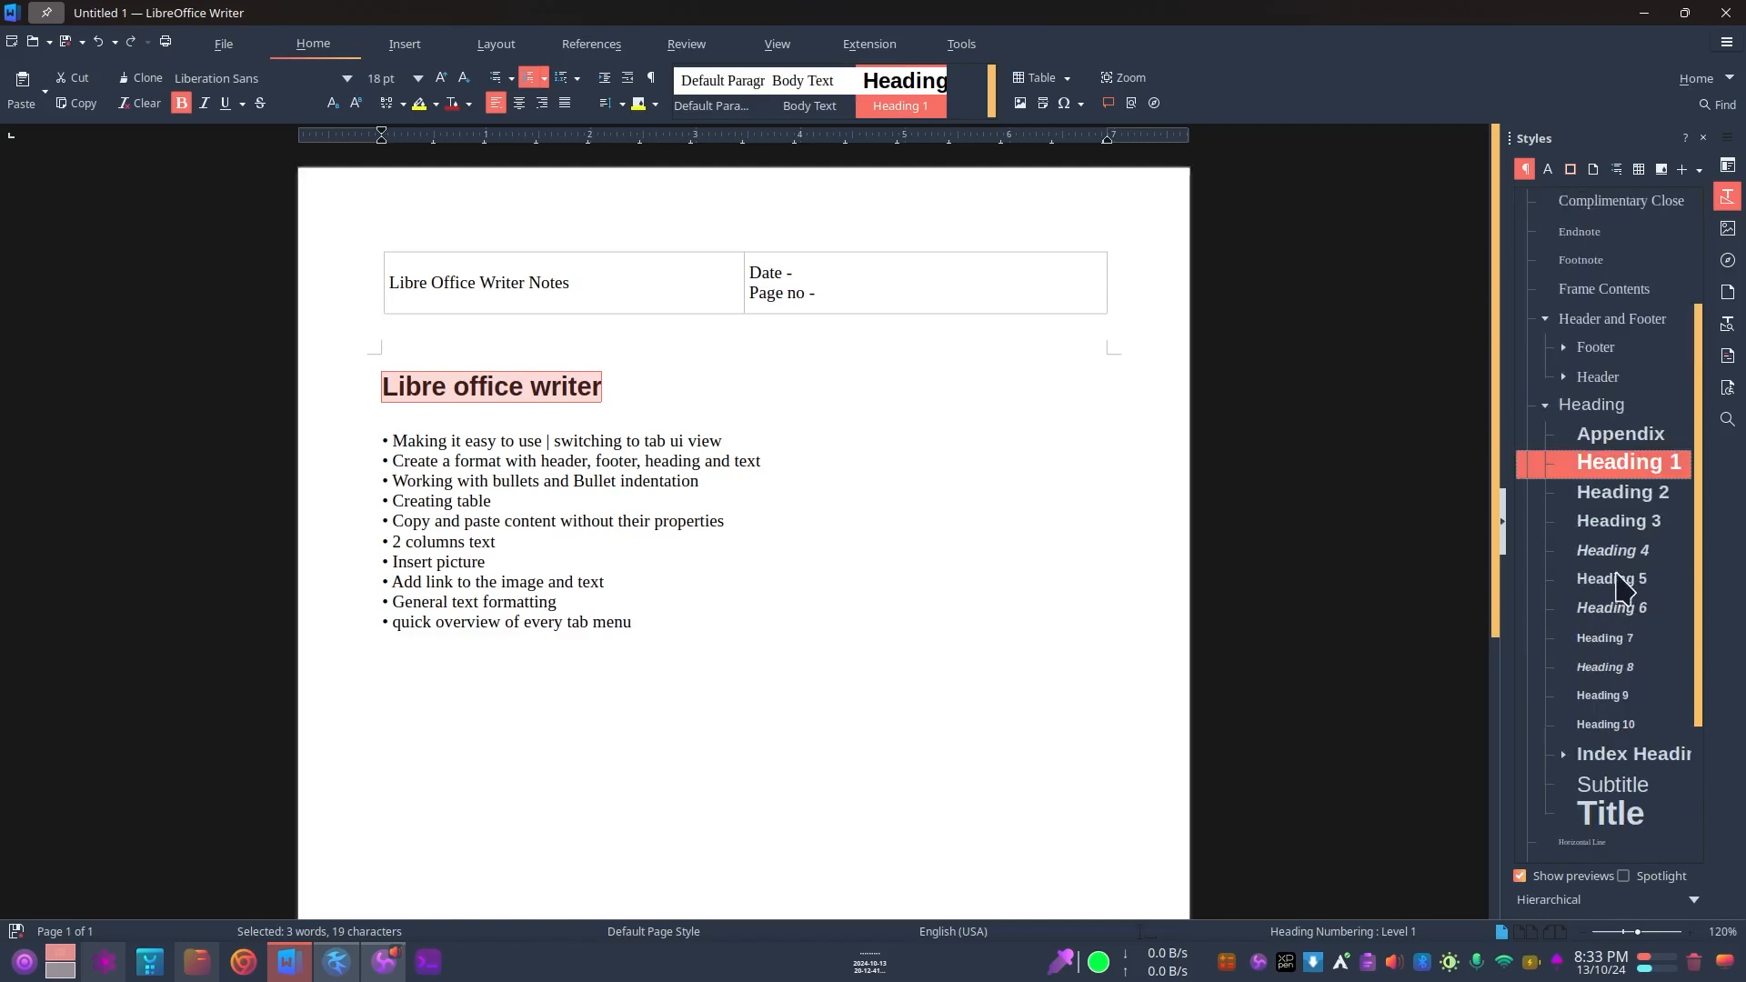
Step: Edit the Heading 1 paragraph style and set its font family to Poppins
scroll(1622, 569, "down", 3)
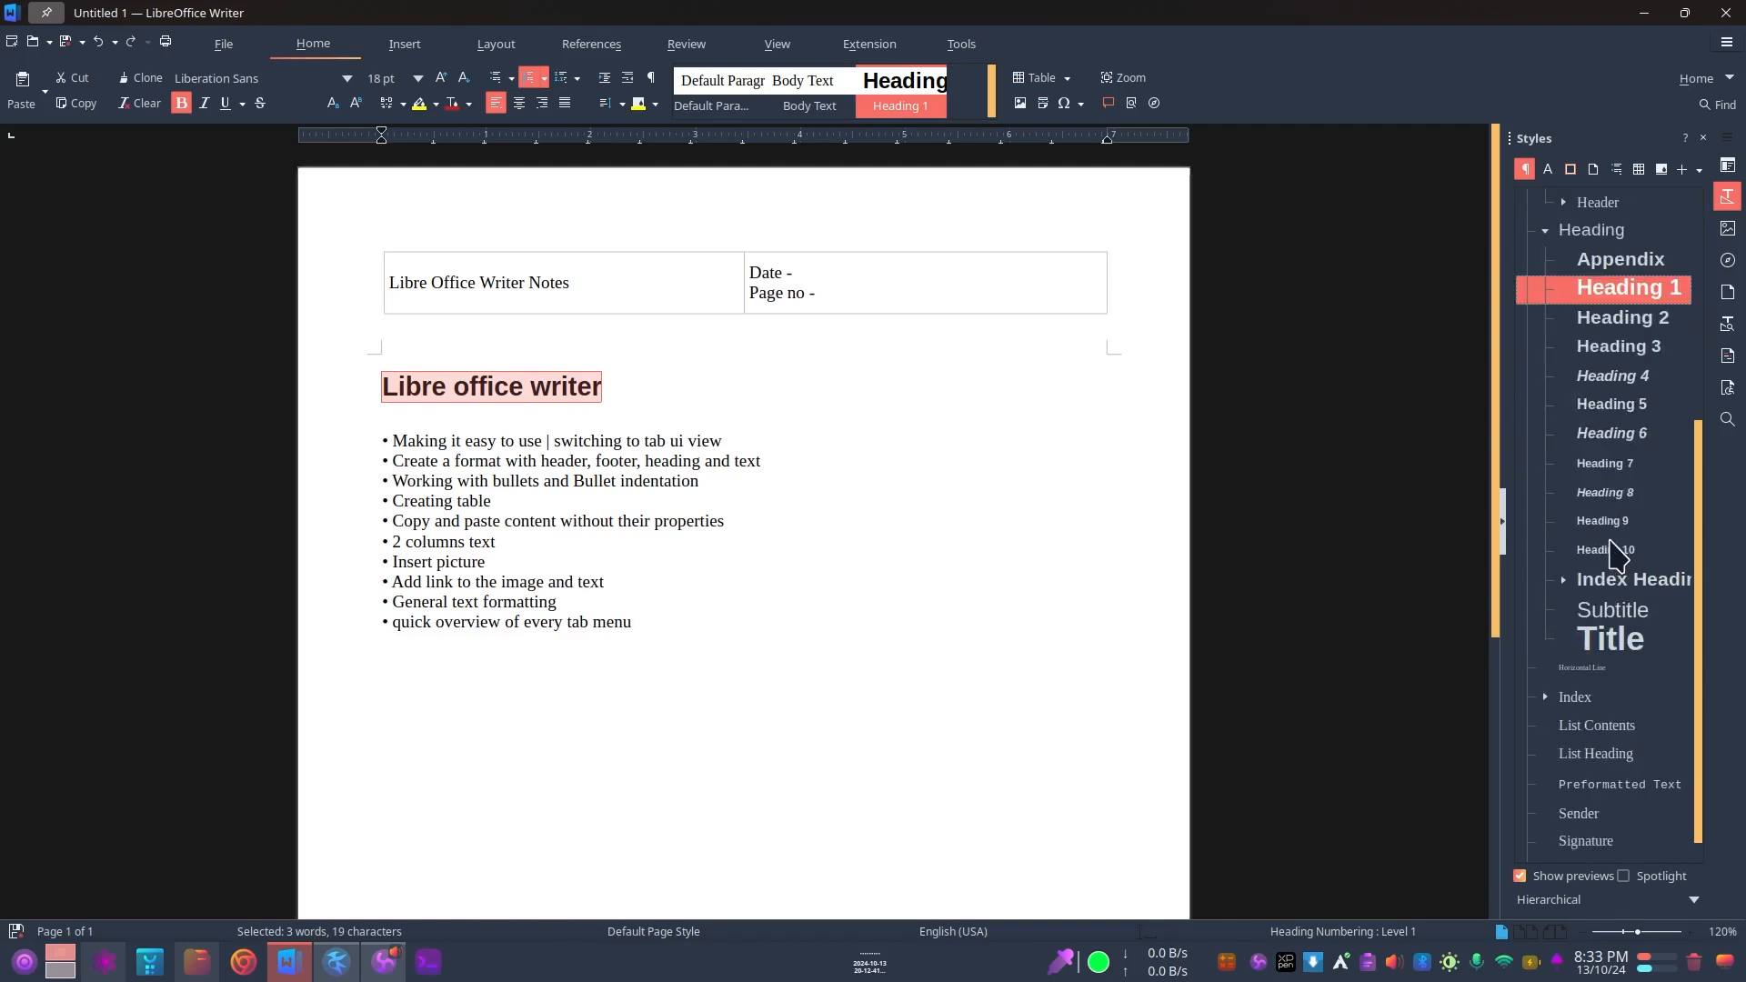
right_click(1605, 287)
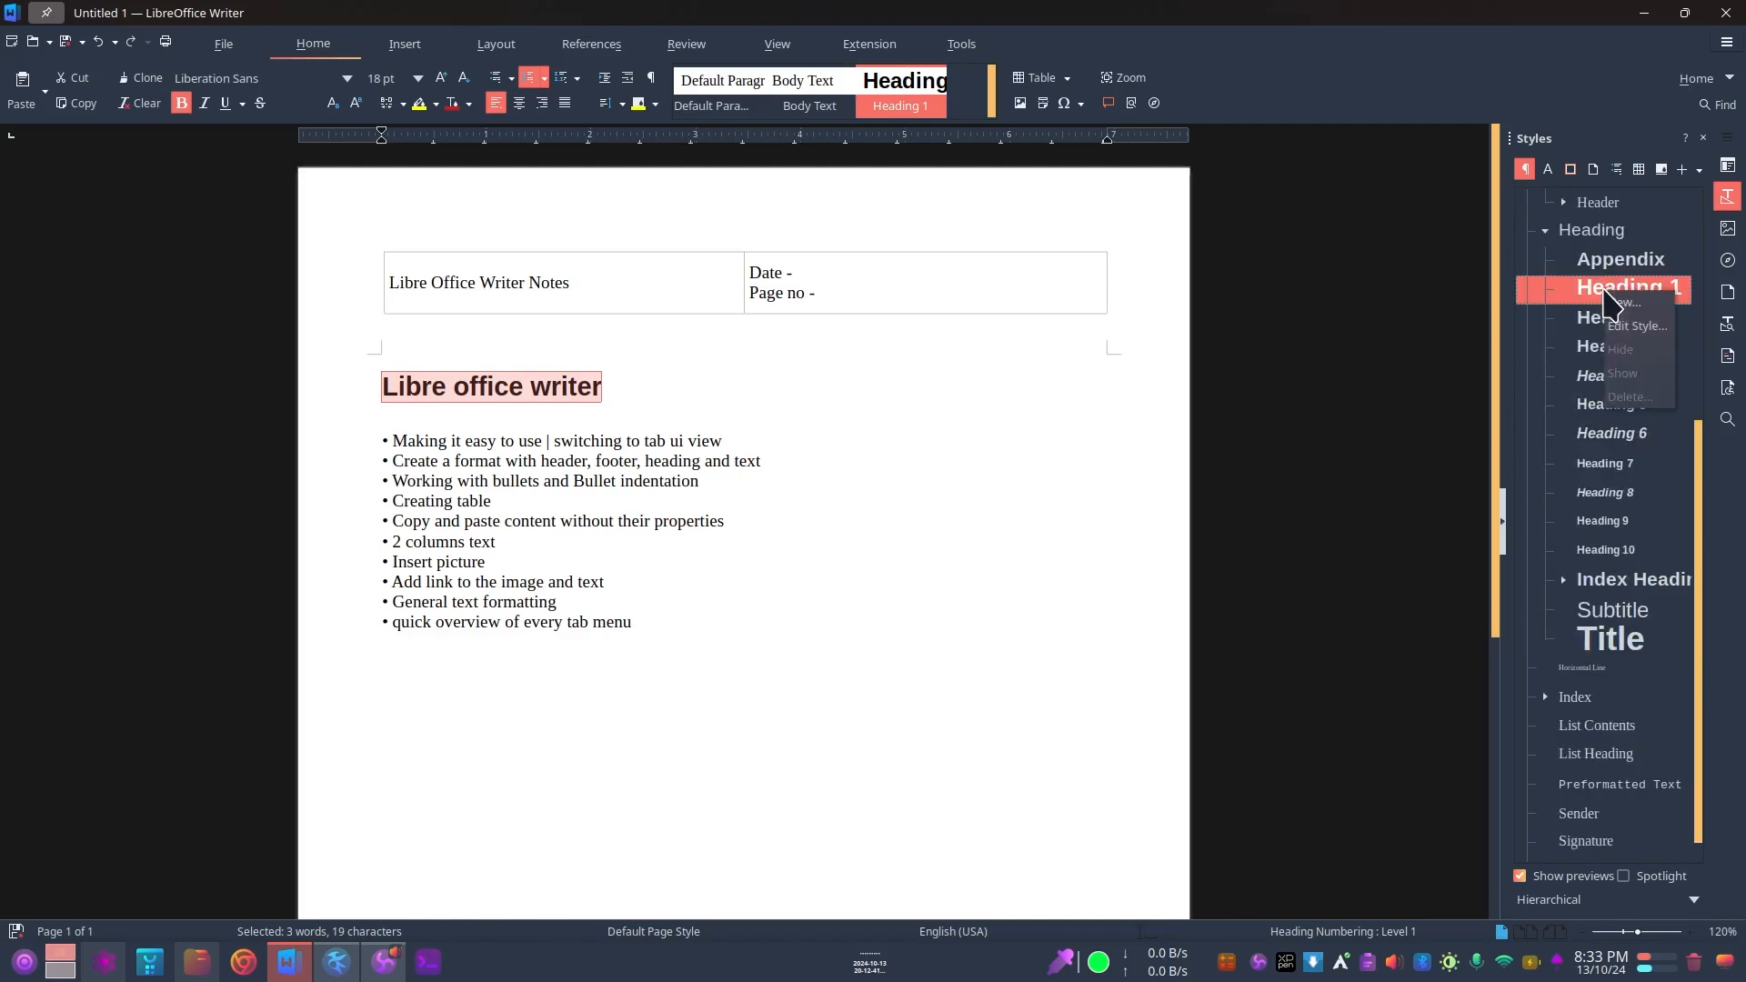
left_click(1632, 326)
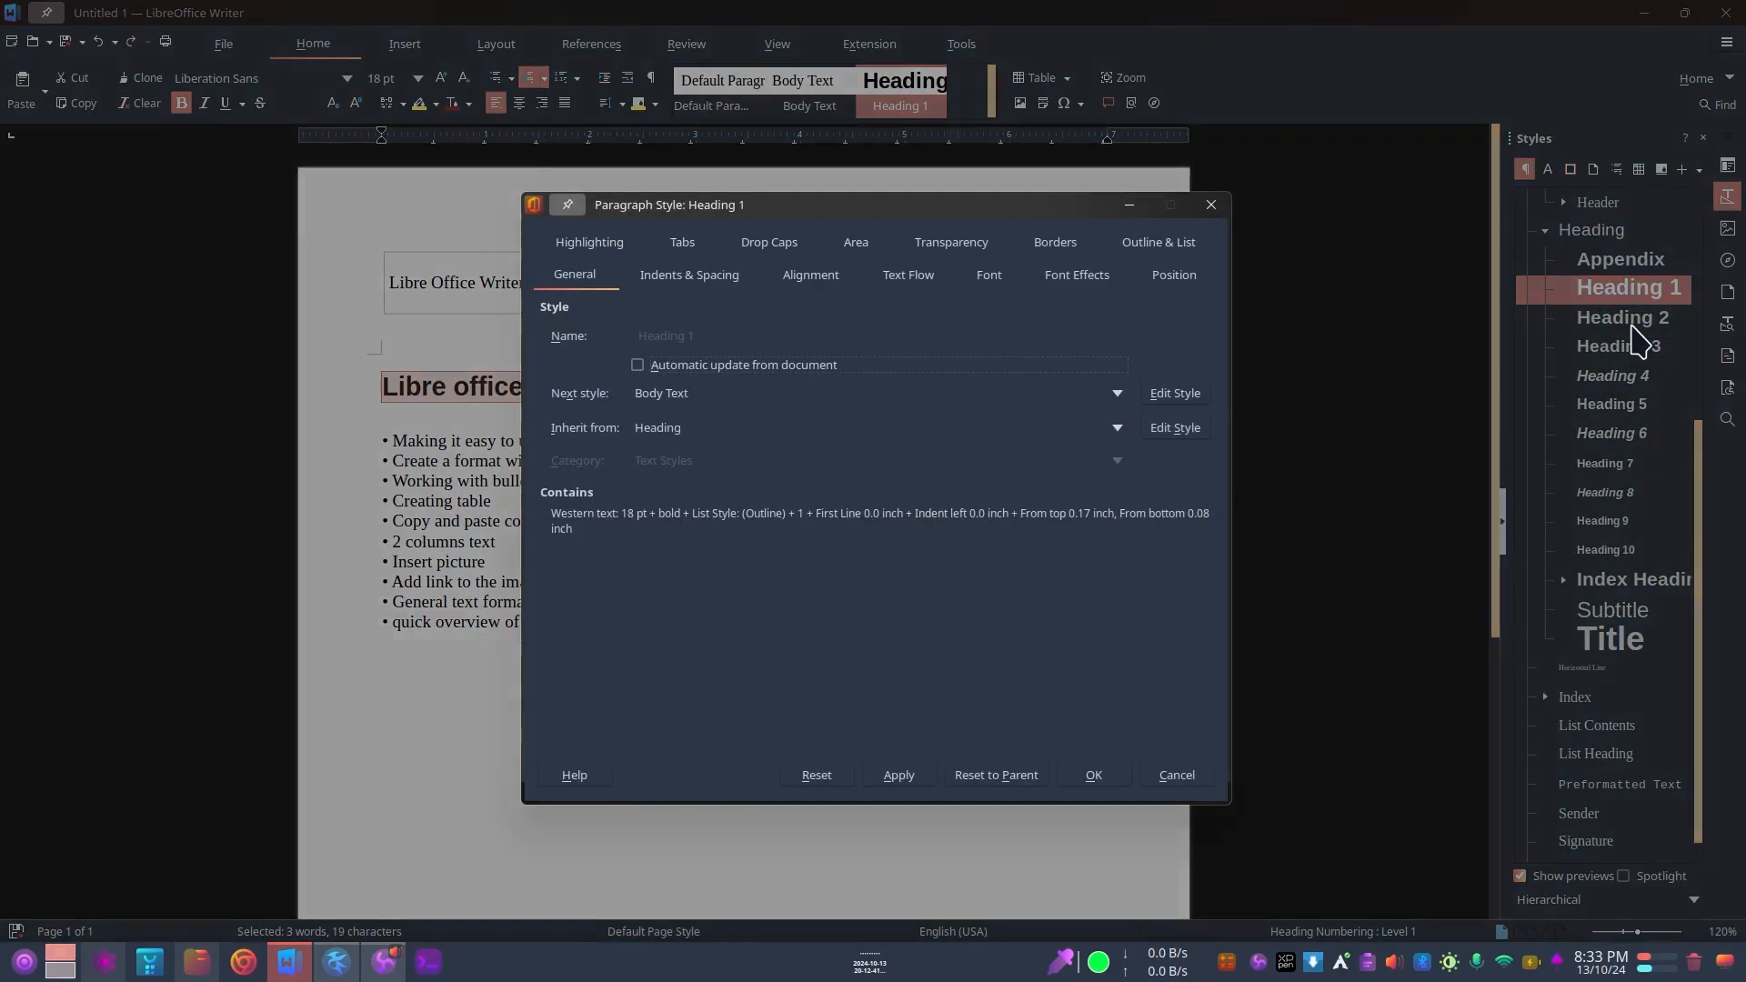
left_click_drag(806, 214, 796, 209)
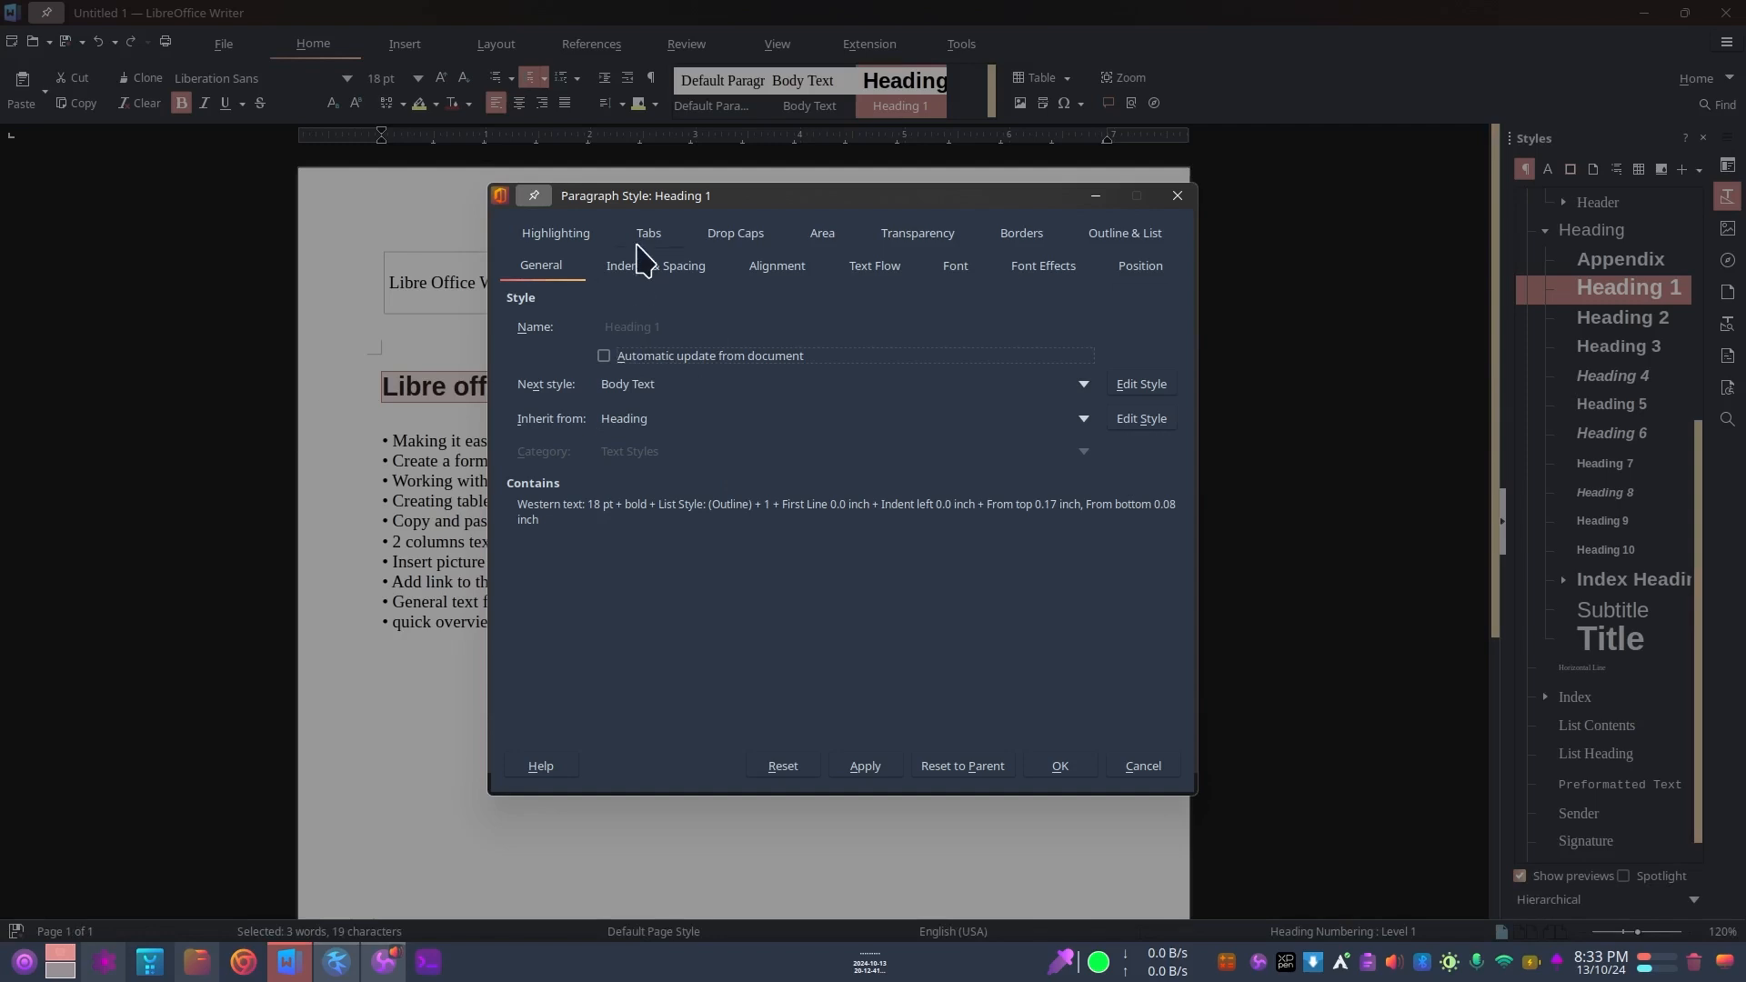
left_click(958, 277)
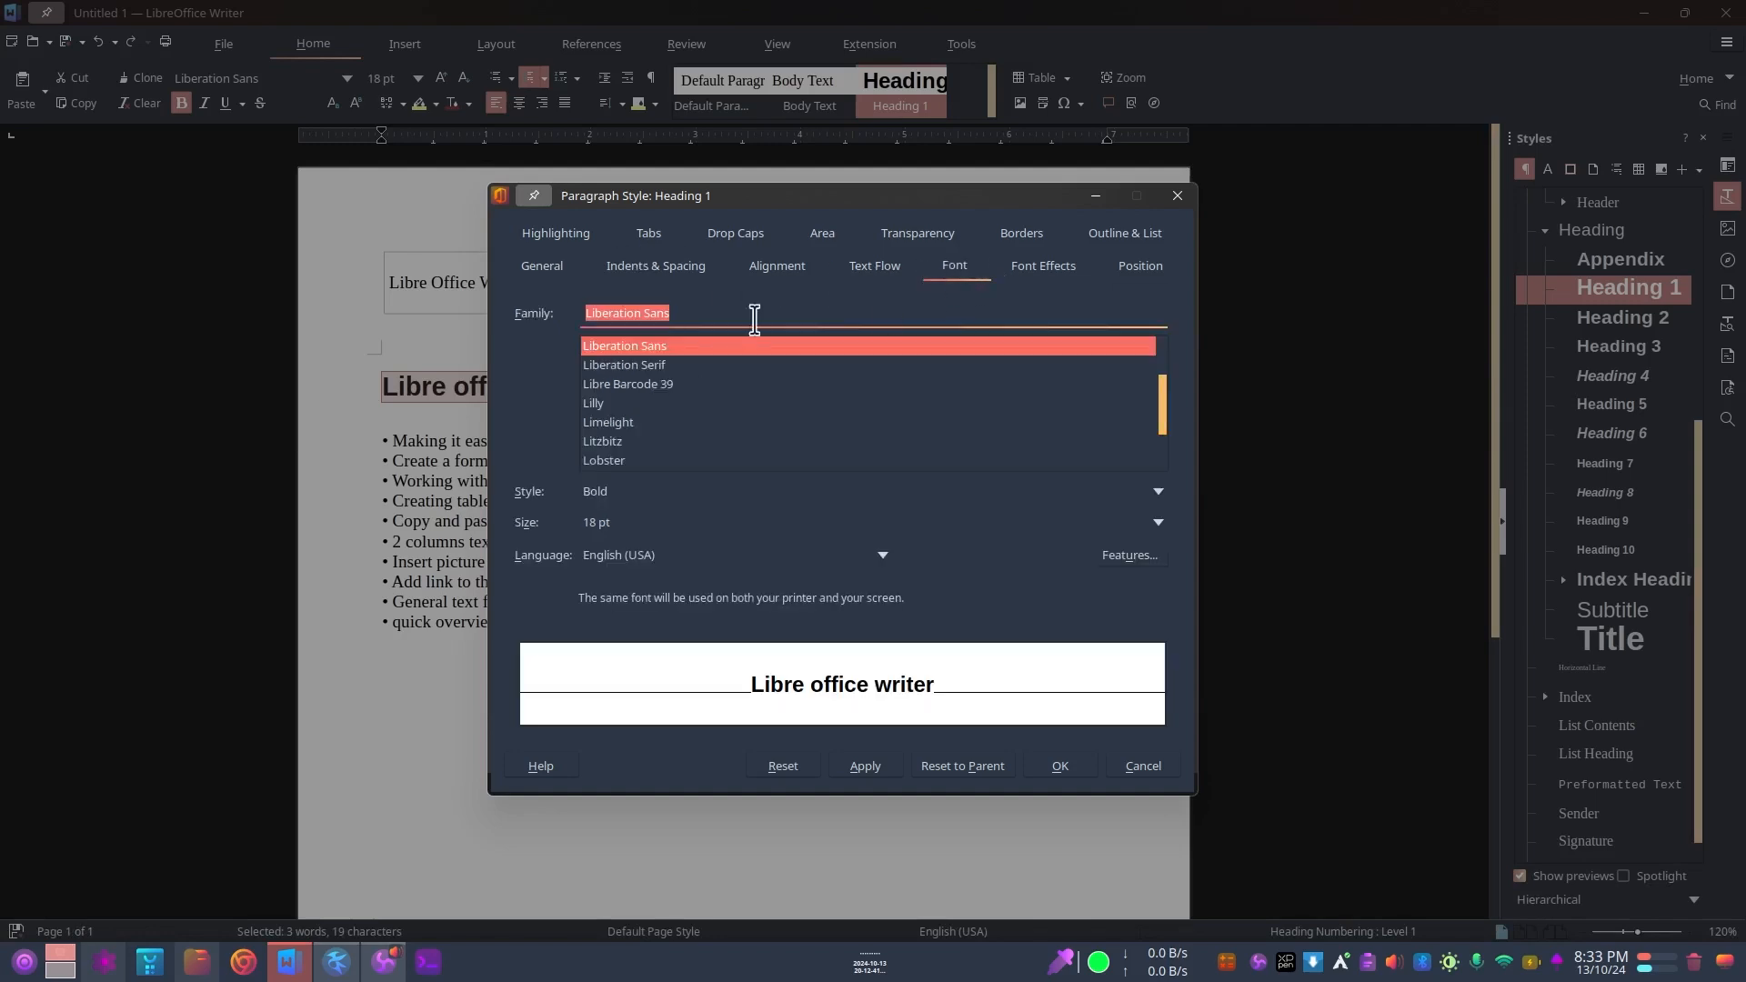
scroll(689, 436, "down", 10)
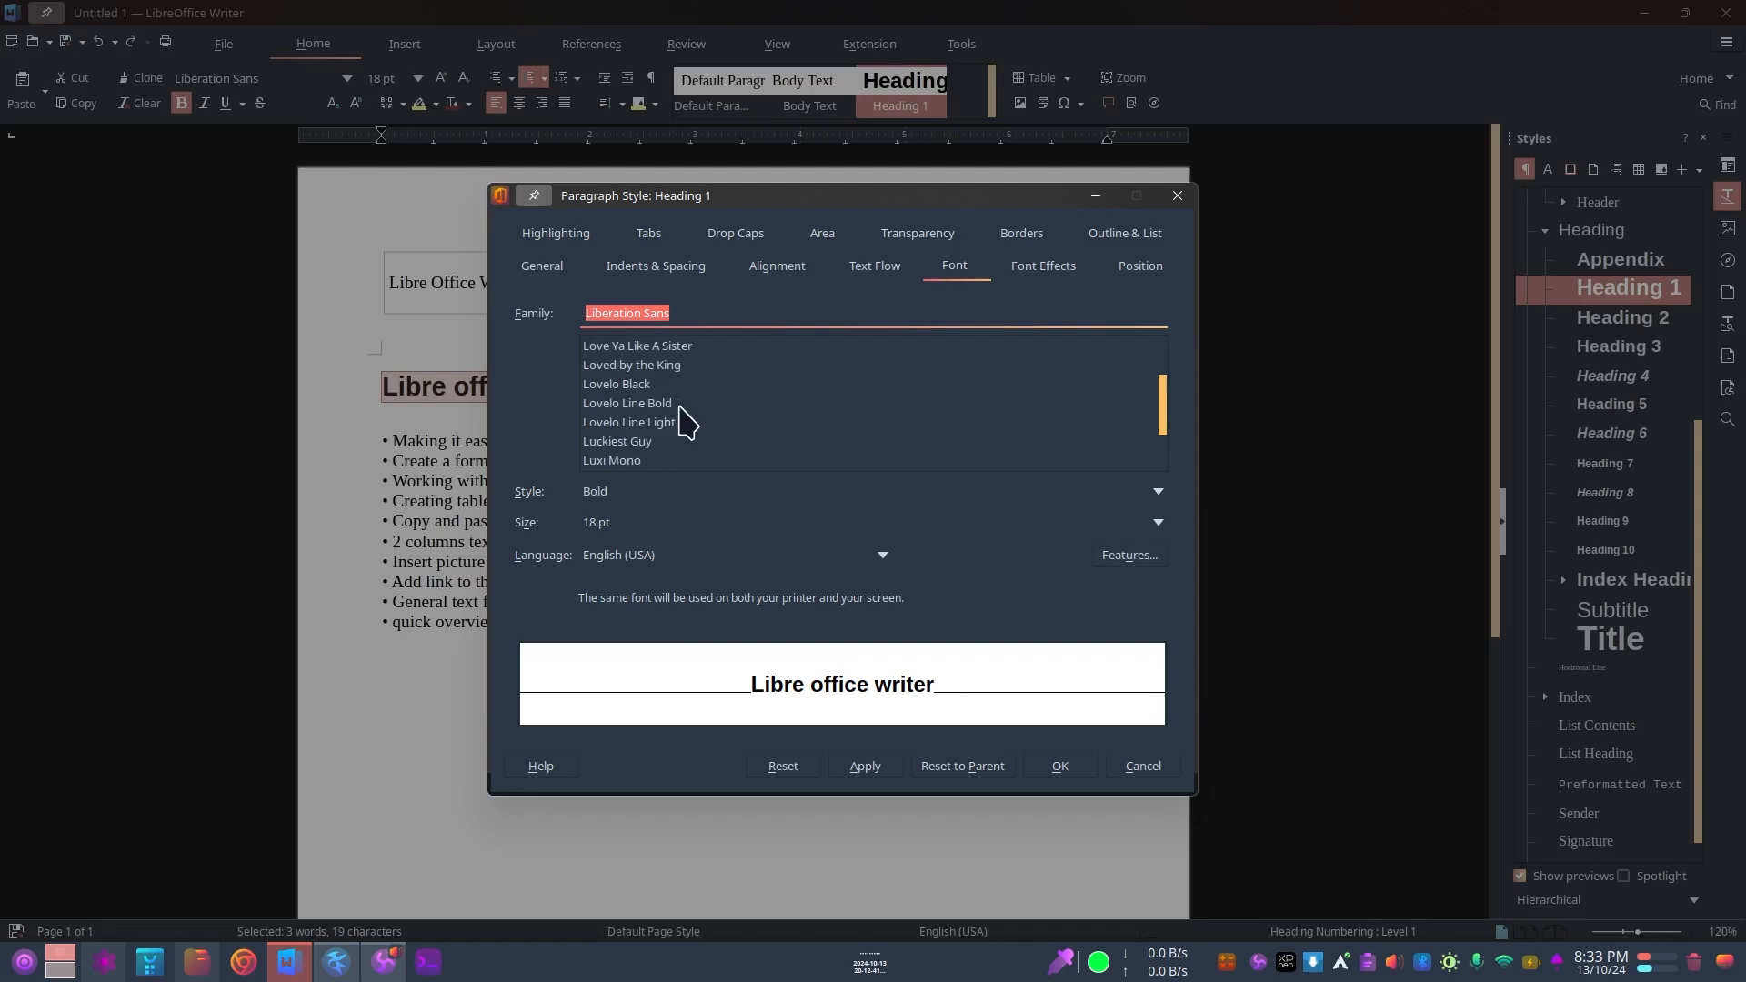
scroll(681, 391, "down", 3)
left_click(680, 309)
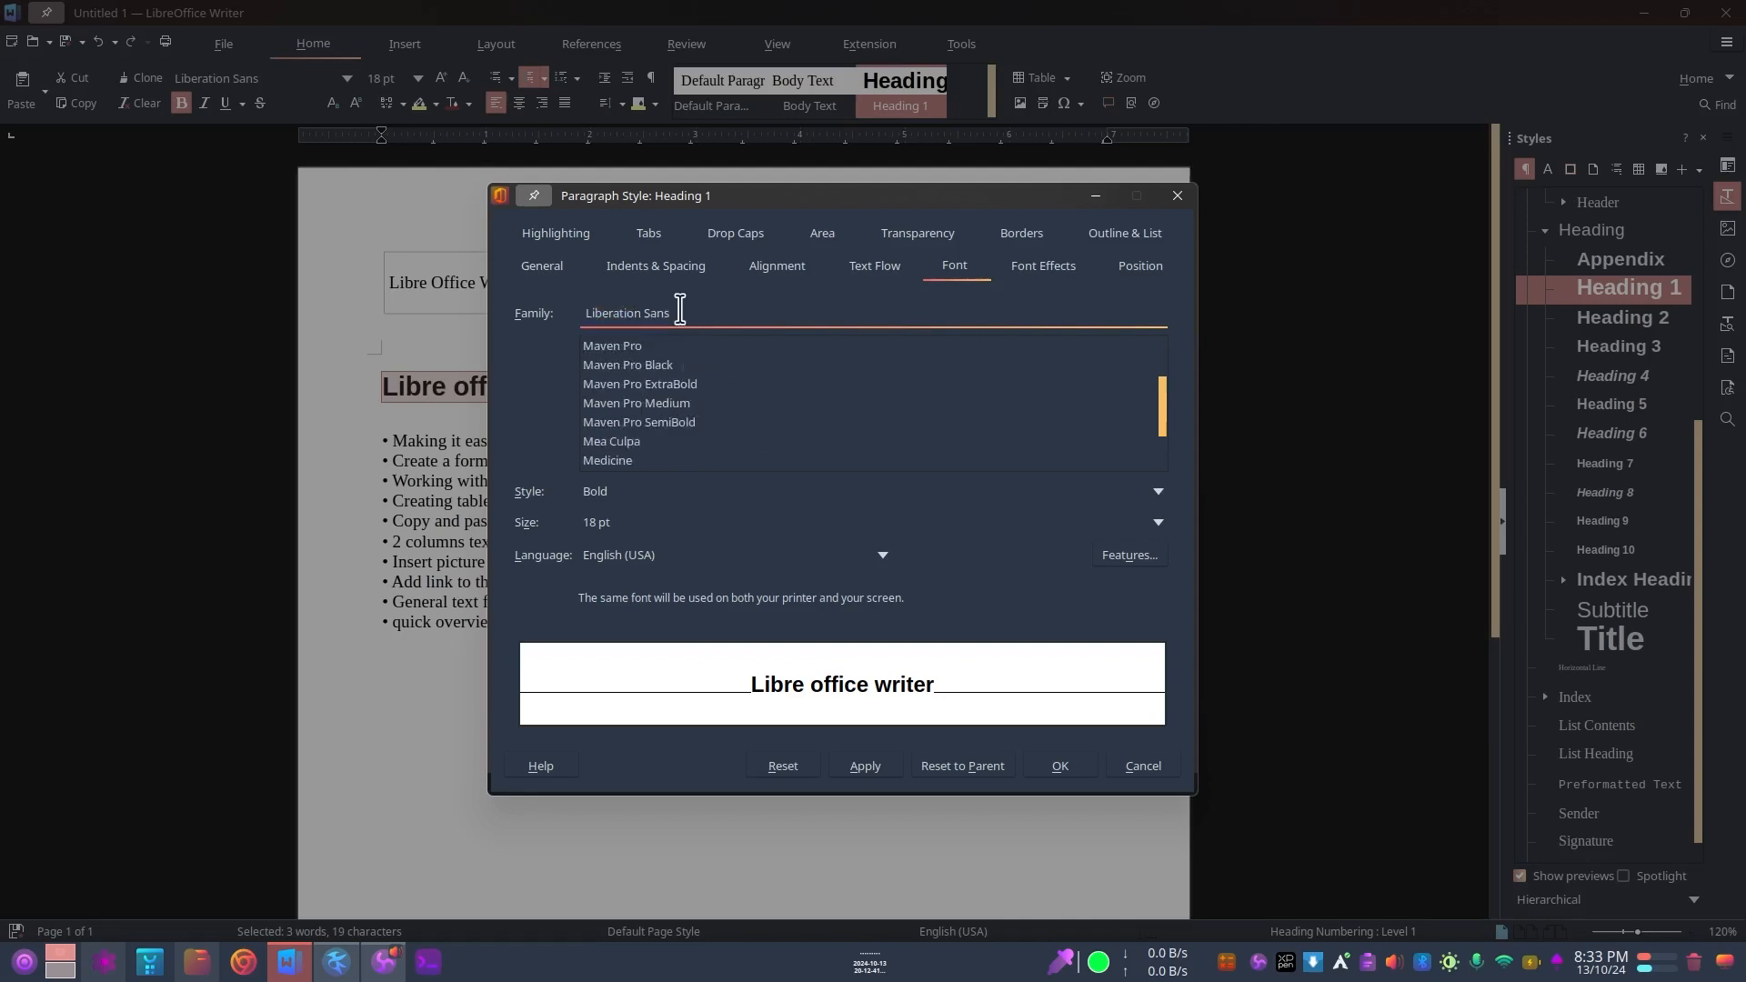
key("ctrl+a")
type("Popp")
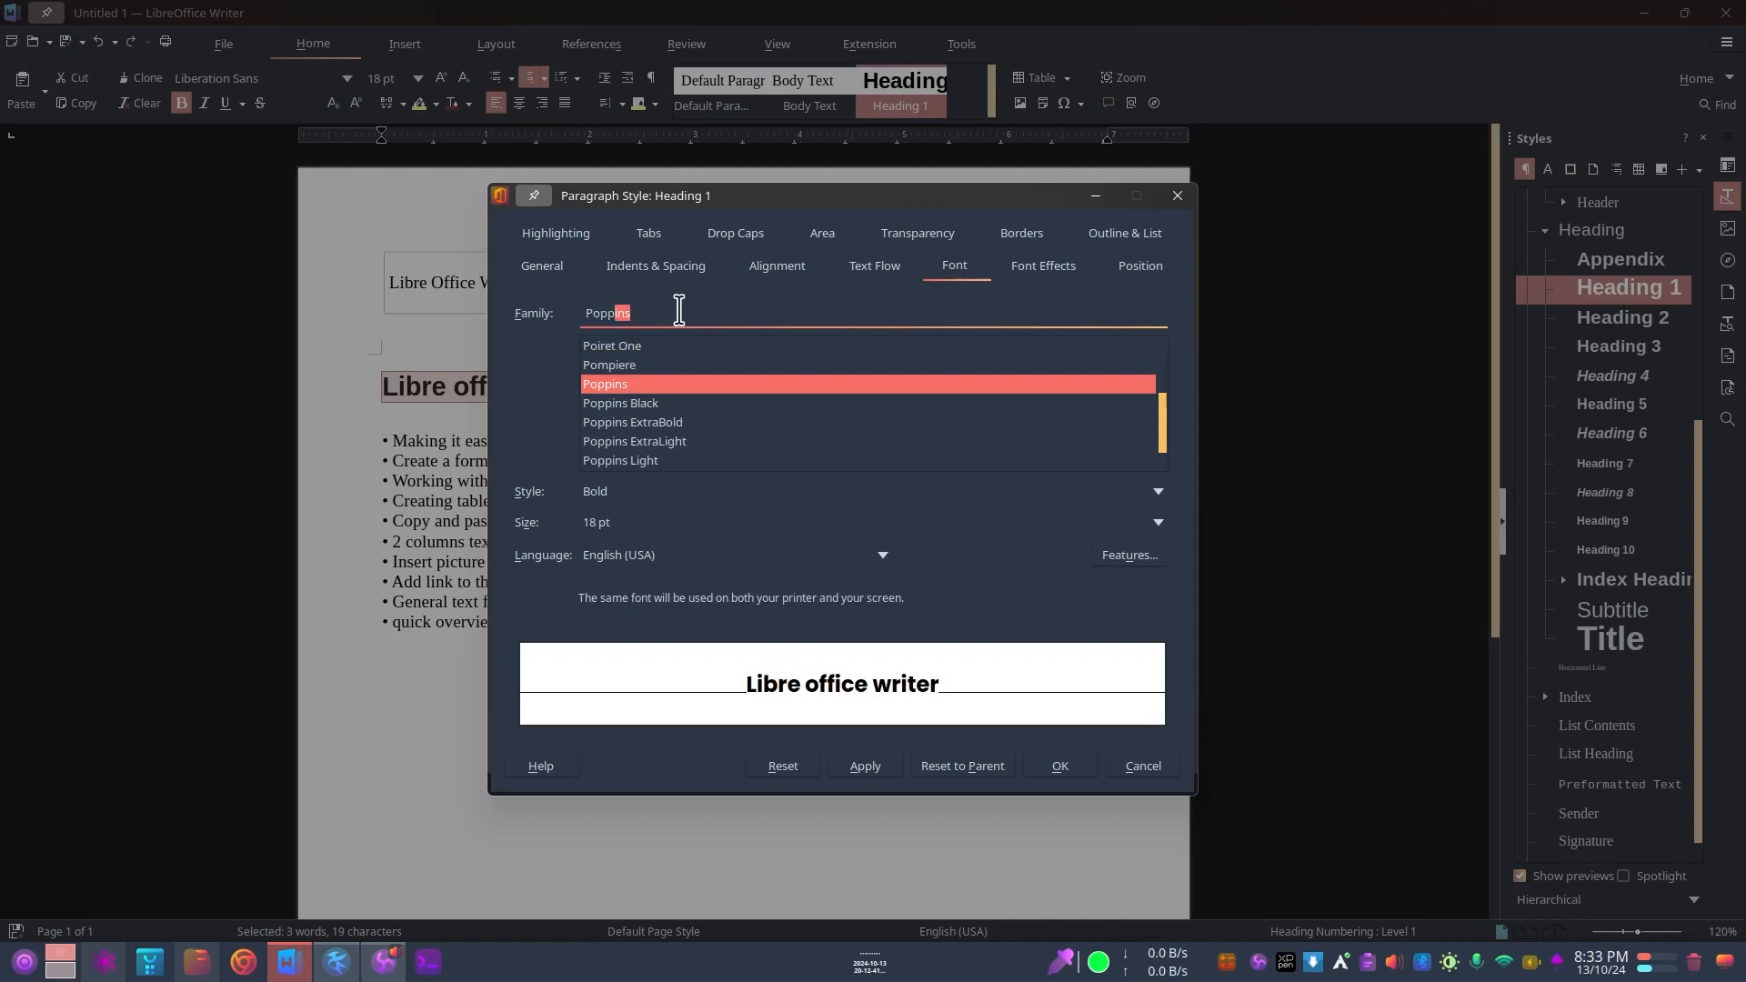
left_click(627, 389)
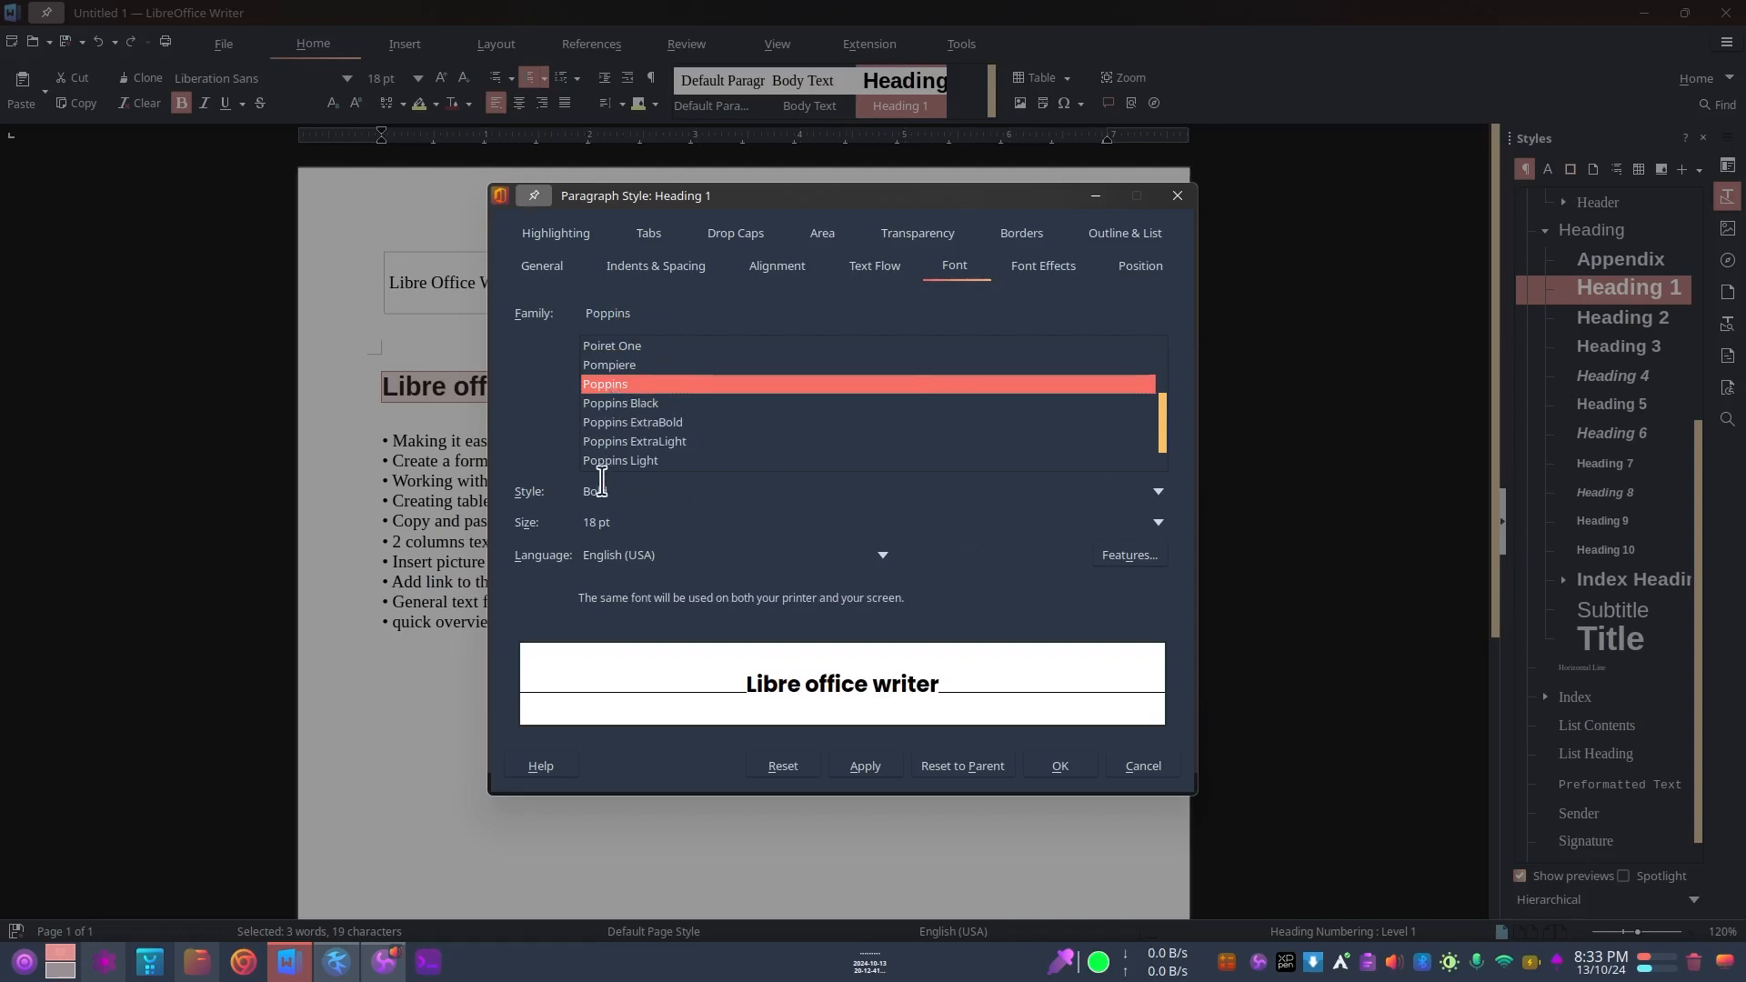
Step: Choose Bold as the Heading 1 font style and apply the style changes to the document
left_click(1158, 492)
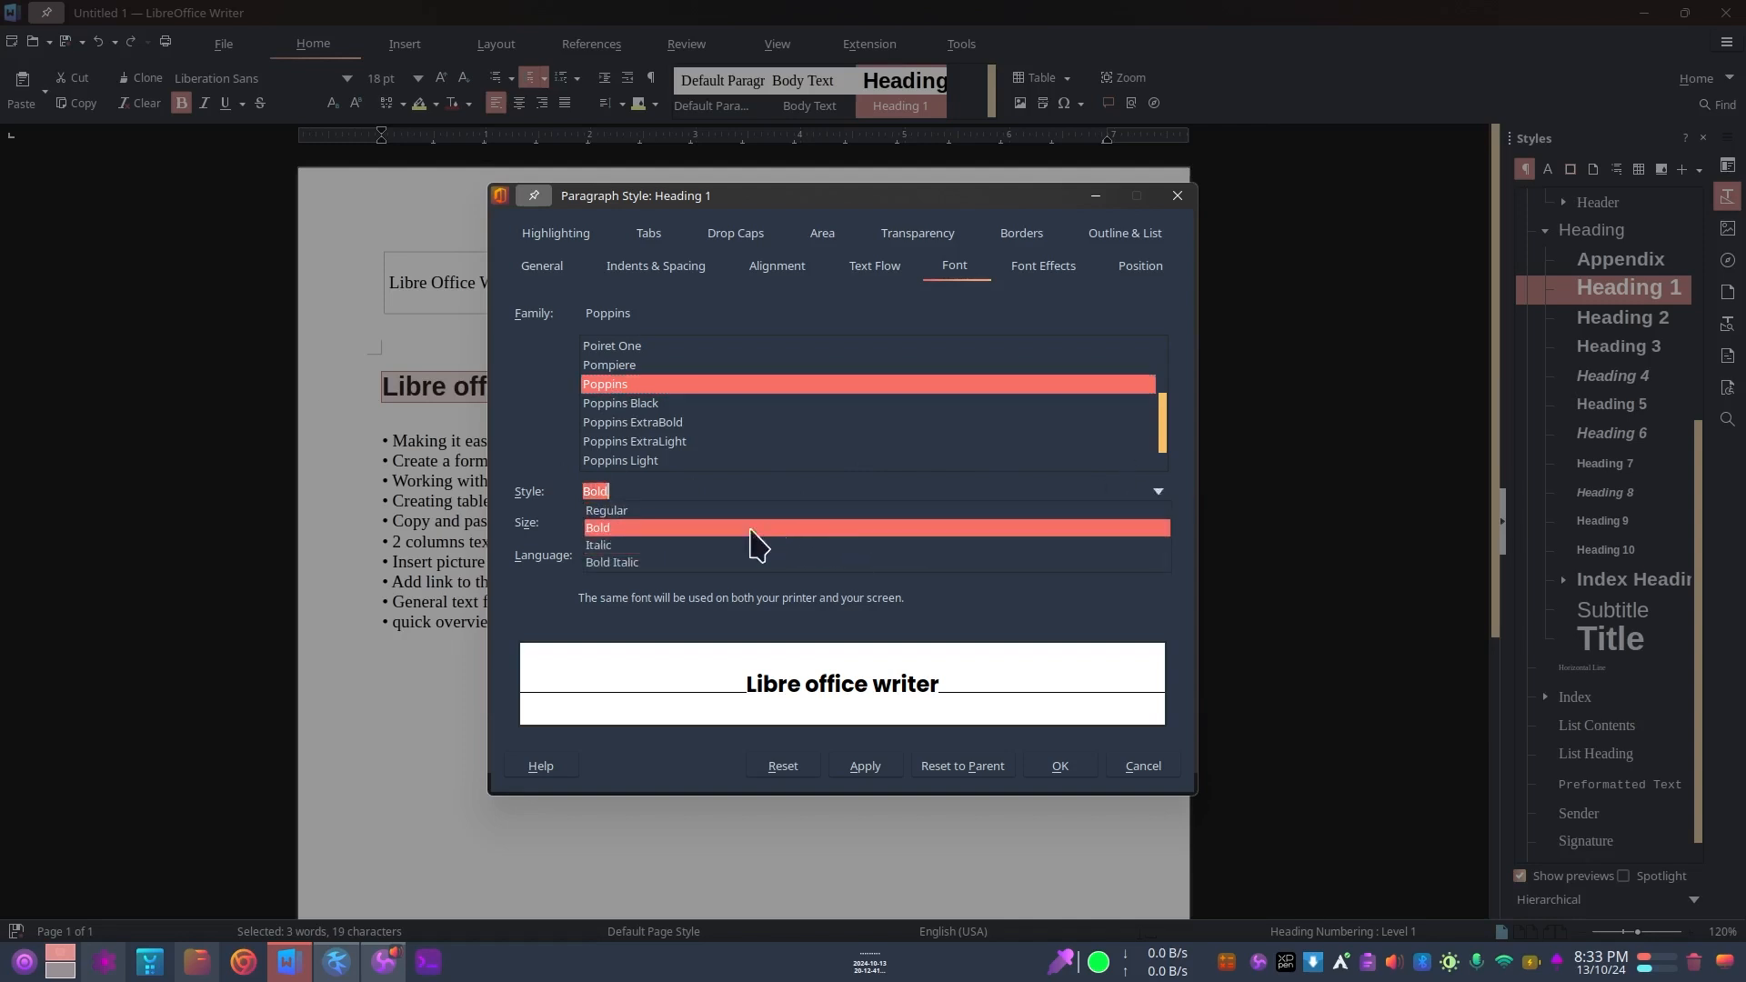
left_click(646, 525)
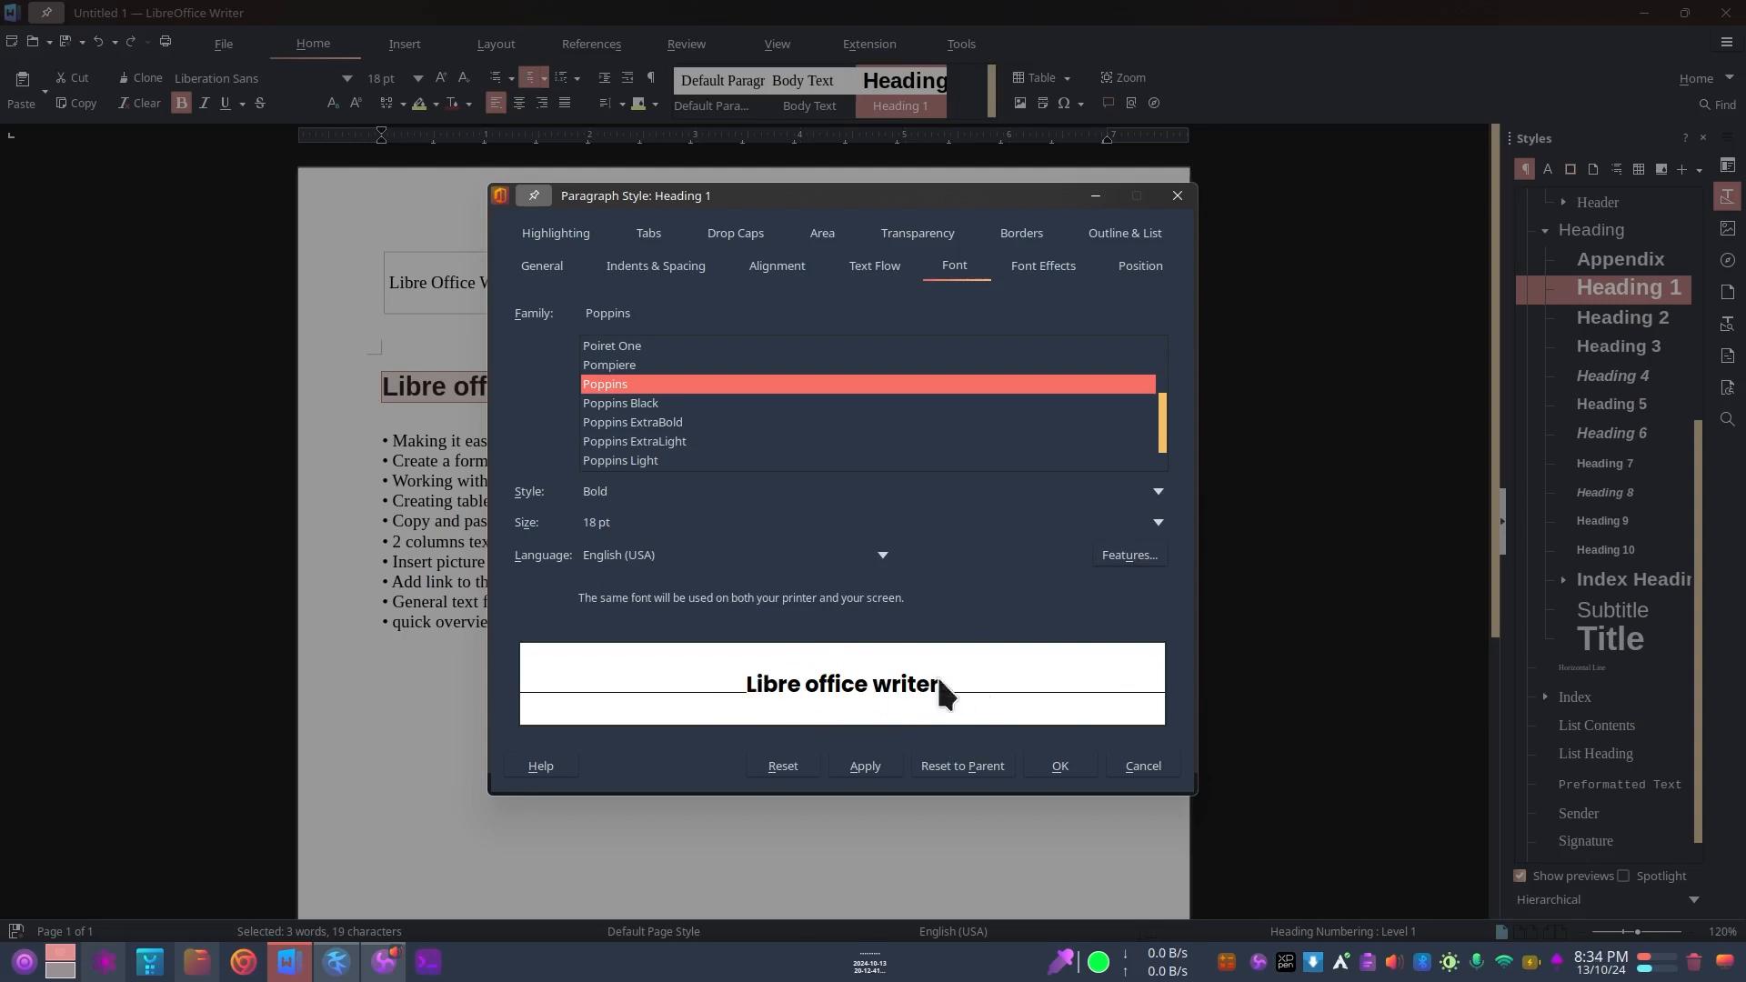
left_click(865, 768)
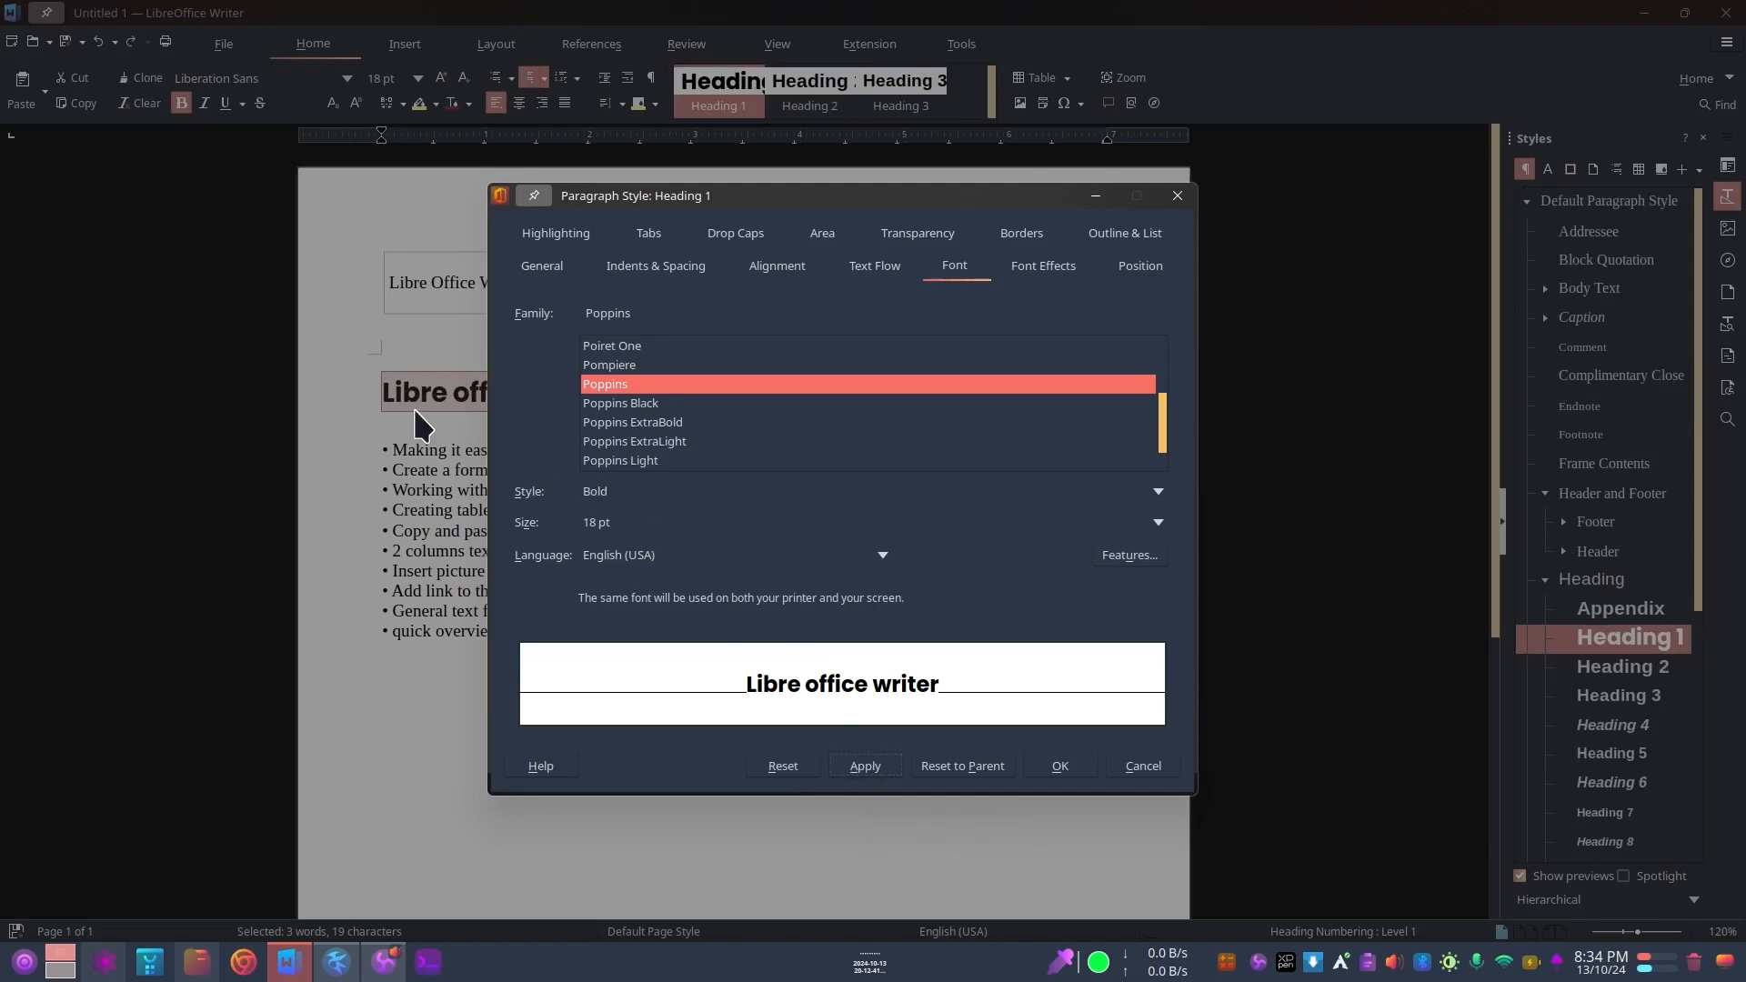
left_click(1060, 766)
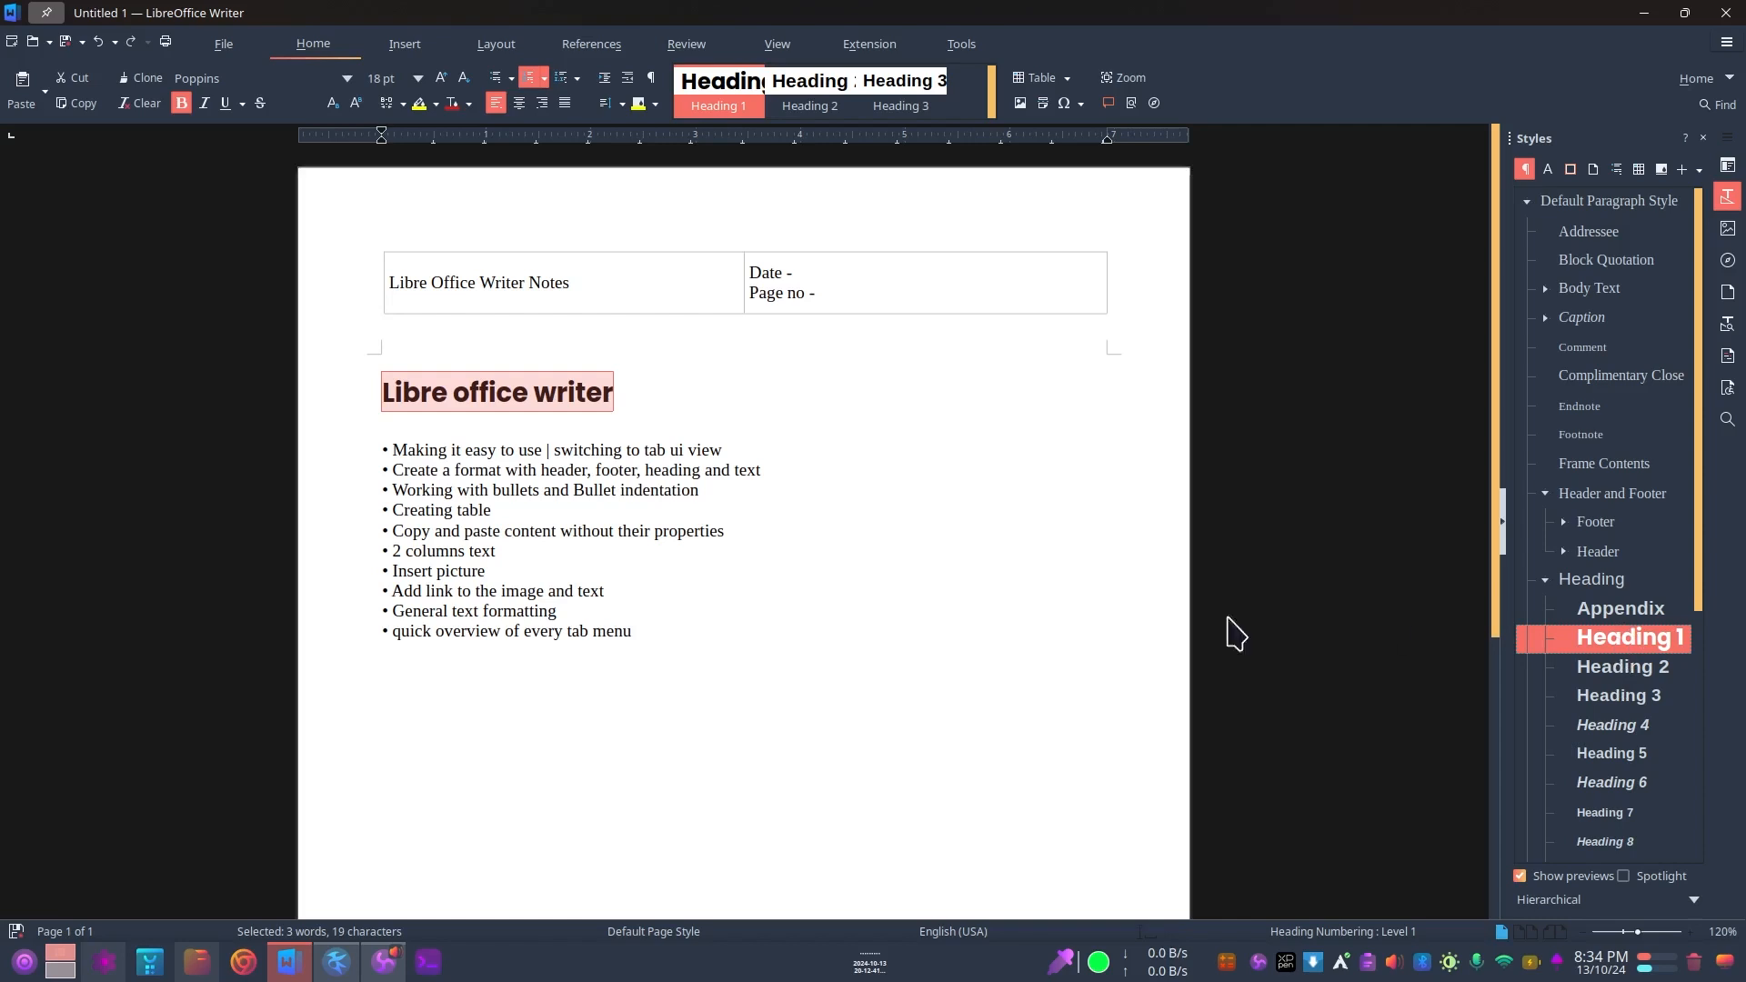
Step: Add a new line reading "Basic Tutorial" directly below the "Libre office writer" heading
left_click(636, 395)
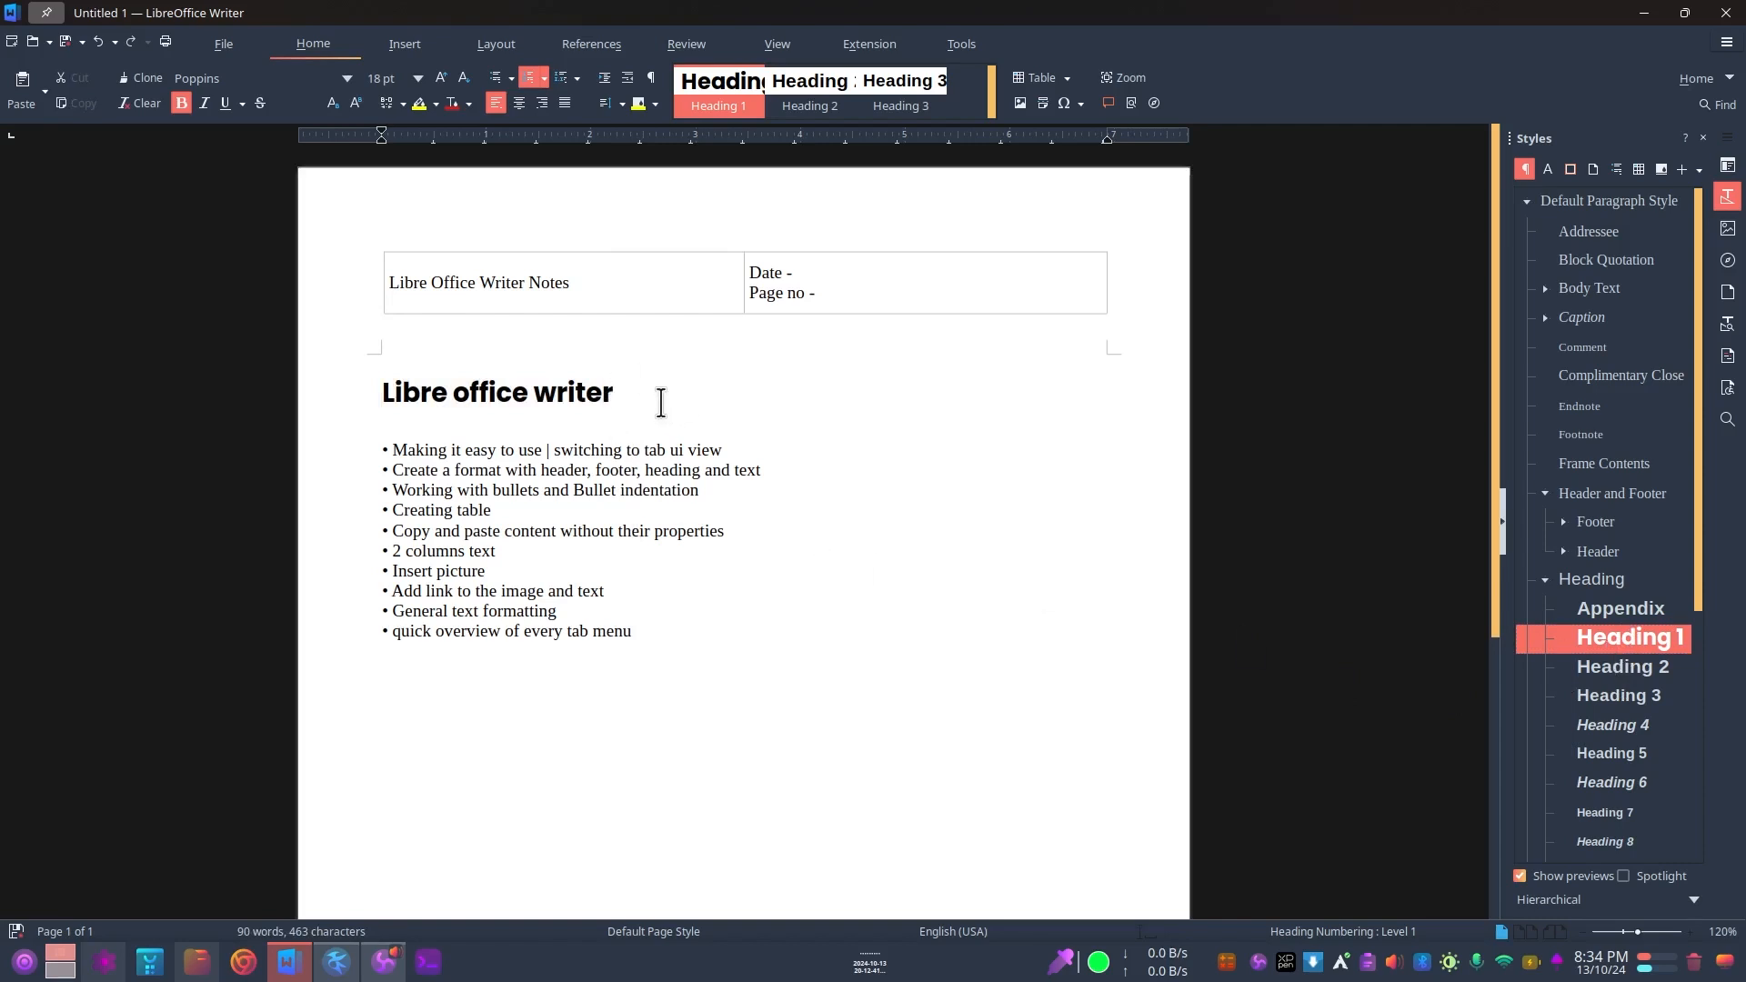
key("Return")
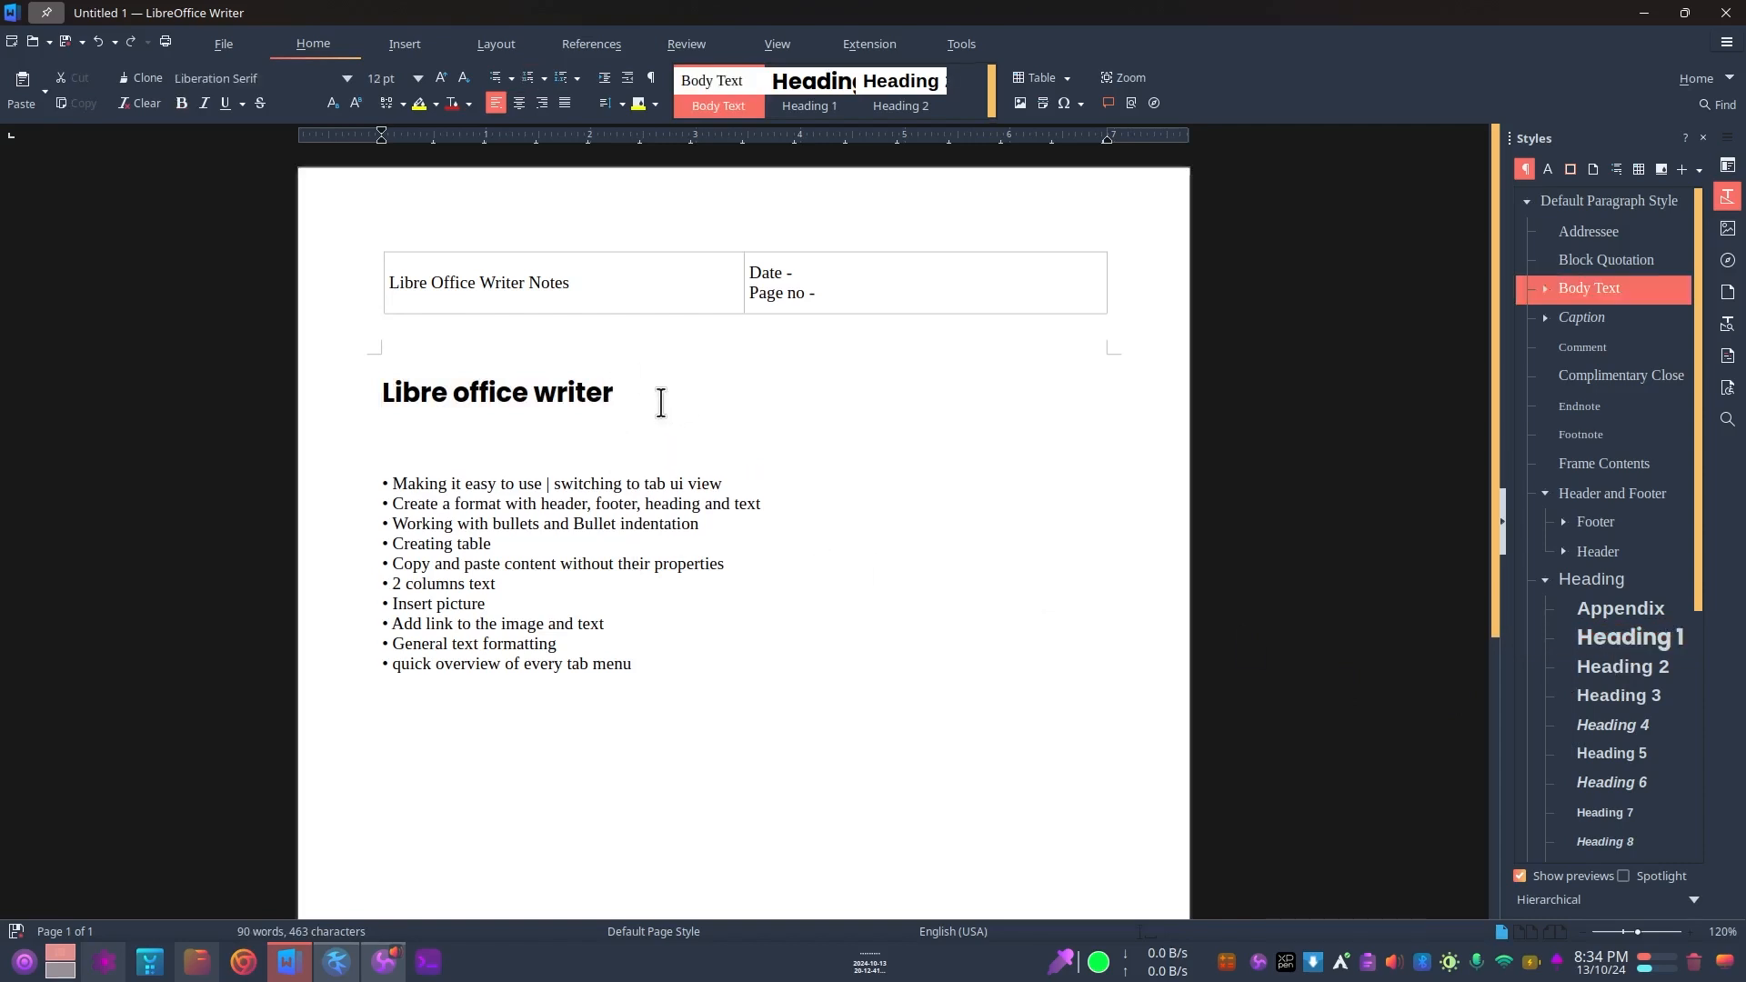
type("Basic Tutorial")
Step: Apply the Heading 2 paragraph style to the "Basic Tutorial" line
triple_click(469, 429)
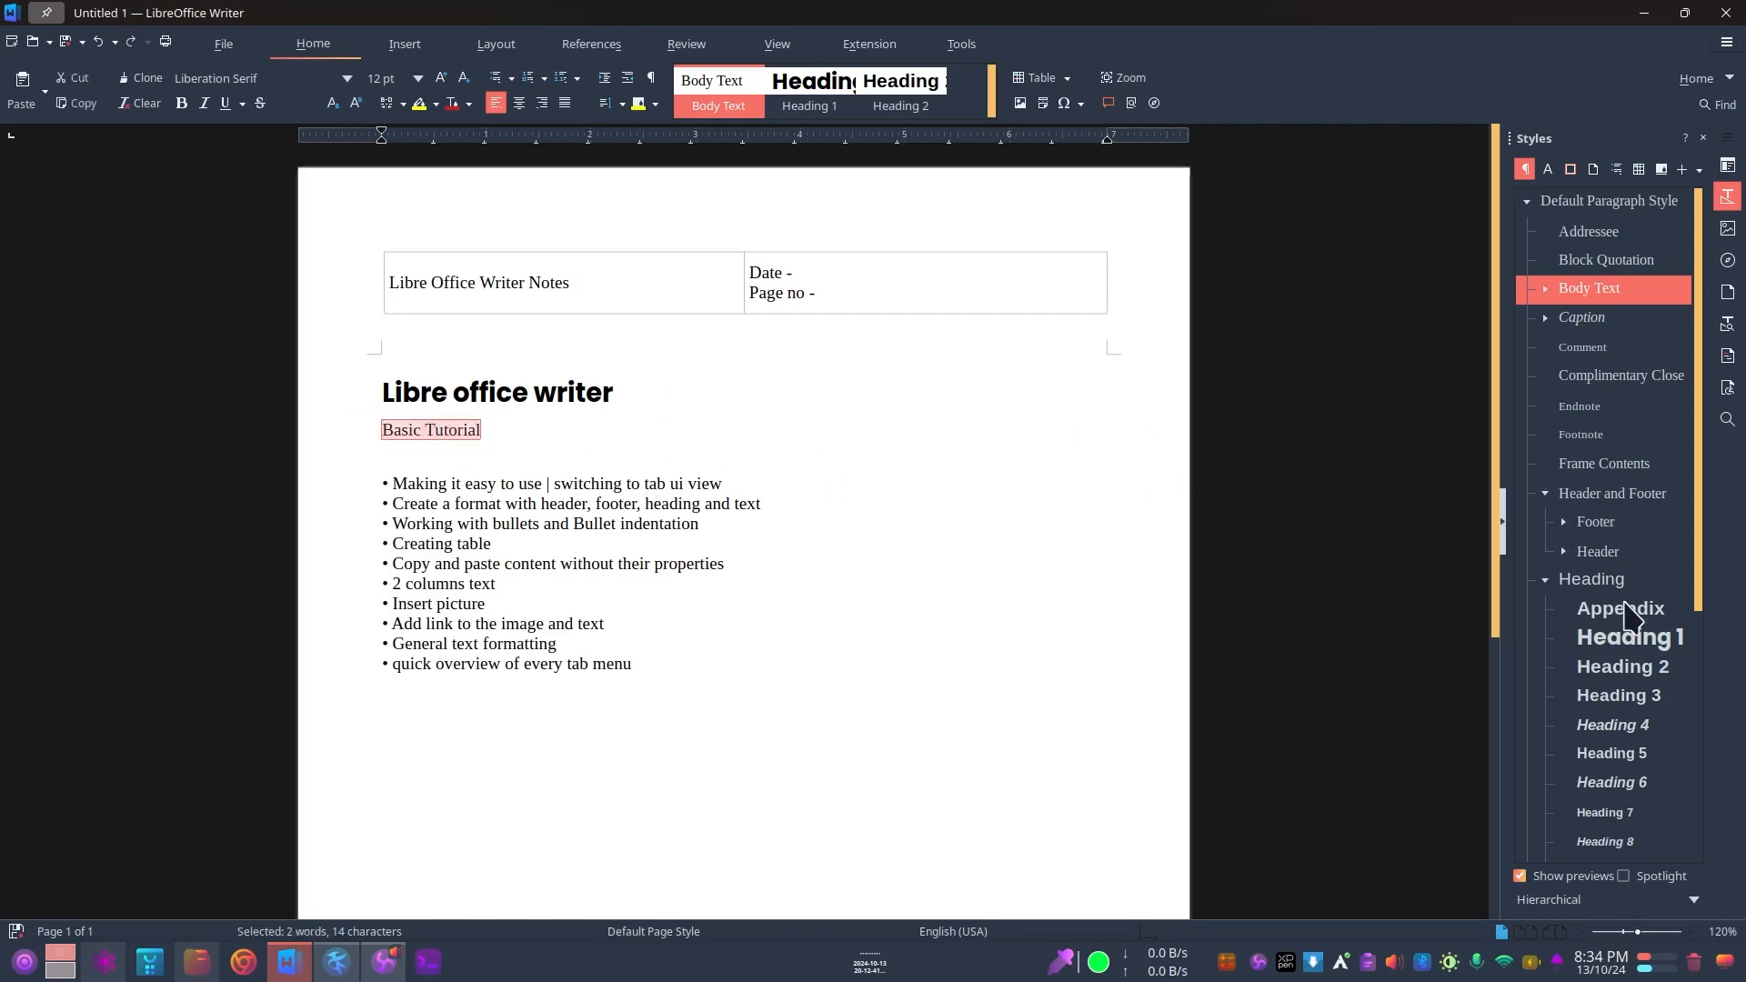
scroll(1627, 627, "down", 2)
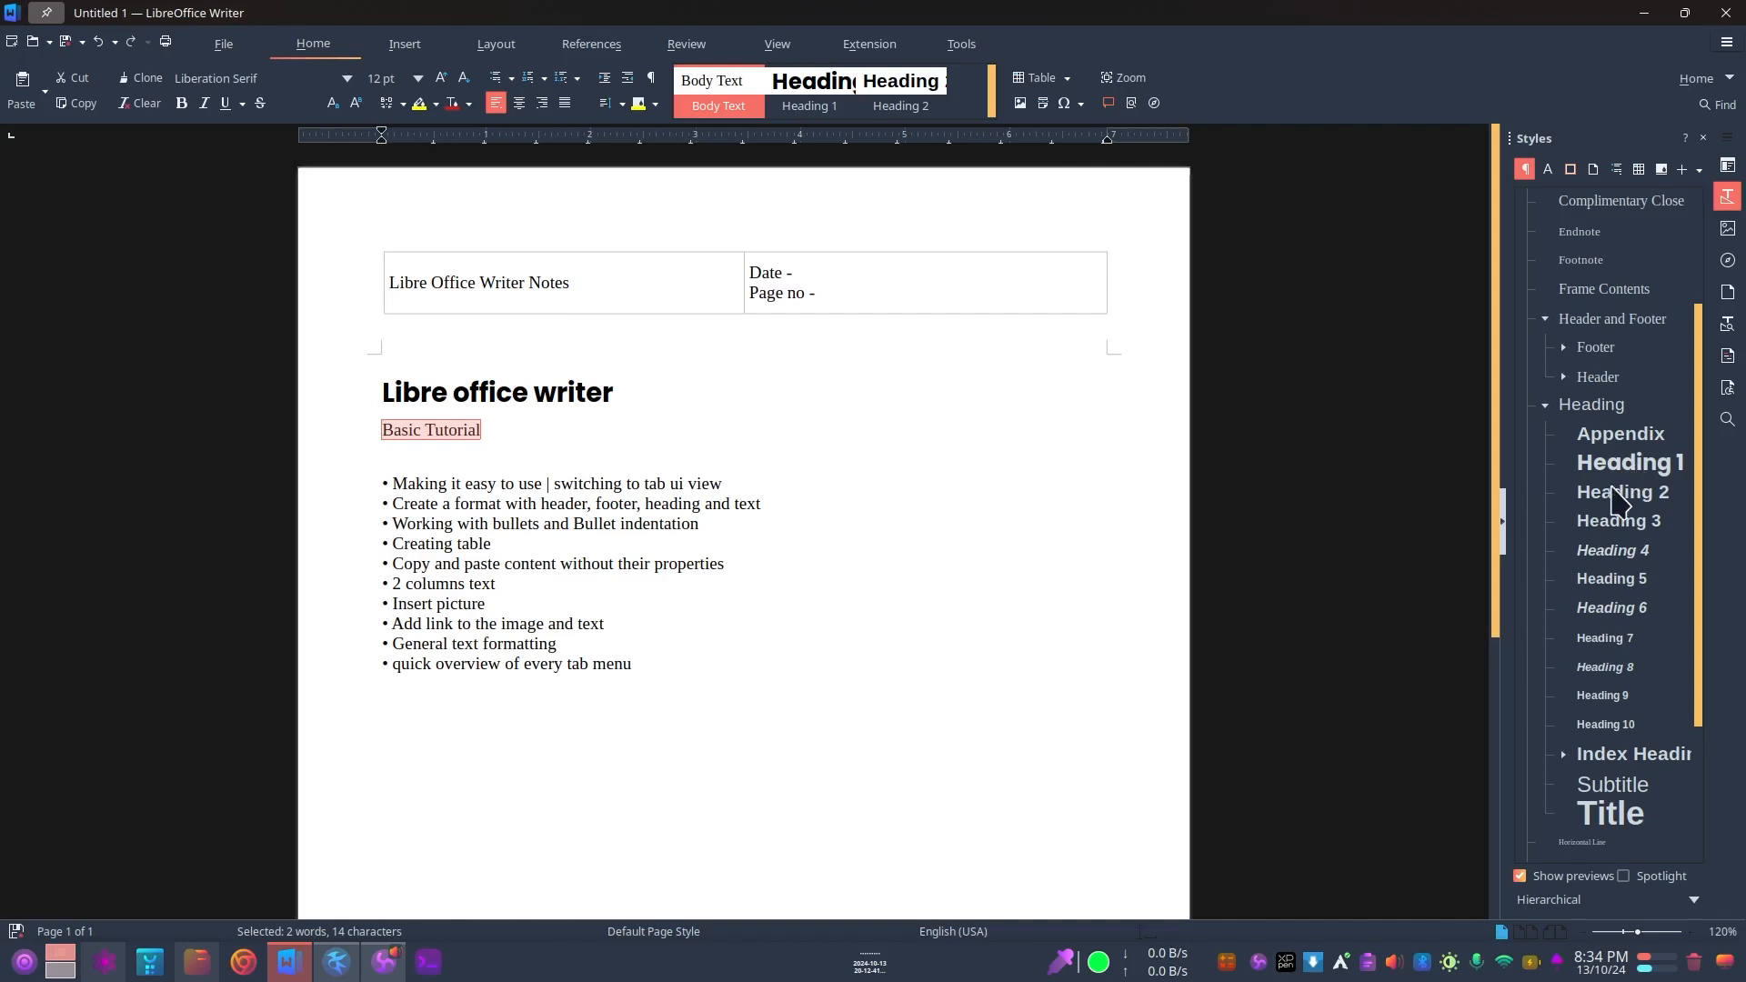
left_click(1608, 496)
double_click(1608, 497)
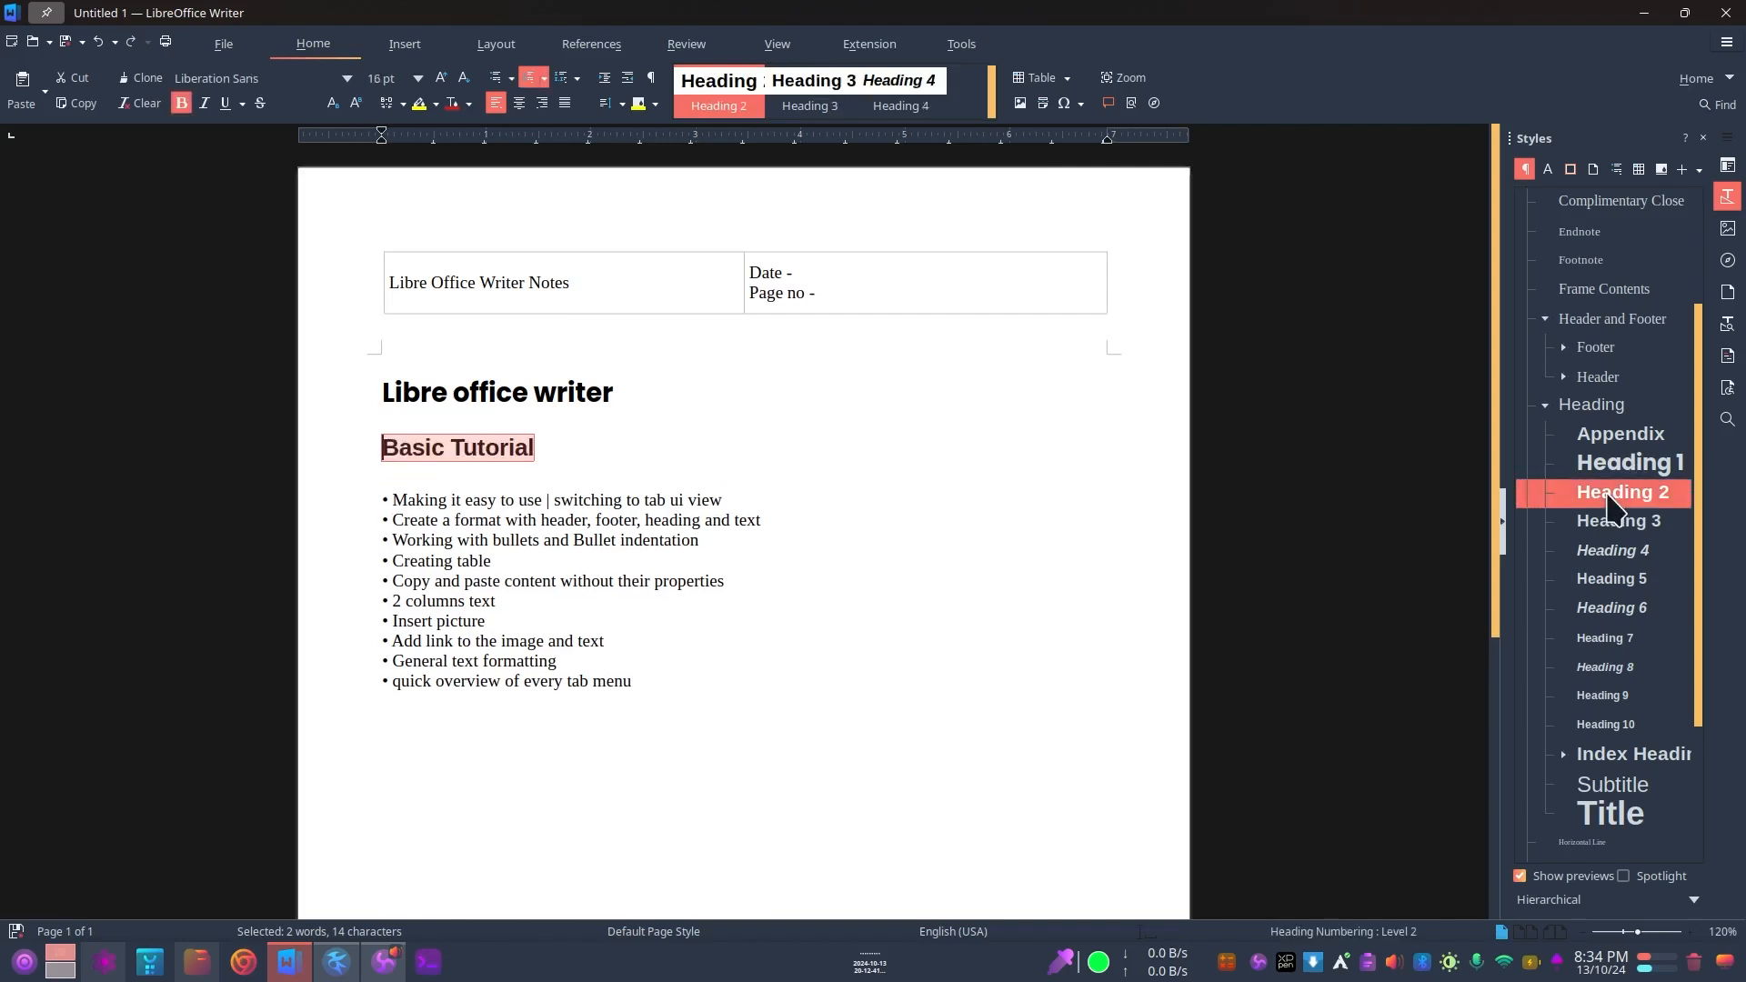
Step: Edit the Heading 2 paragraph style and set its font family to Kalam
scroll(1637, 682, "down", 2)
right_click(1654, 492)
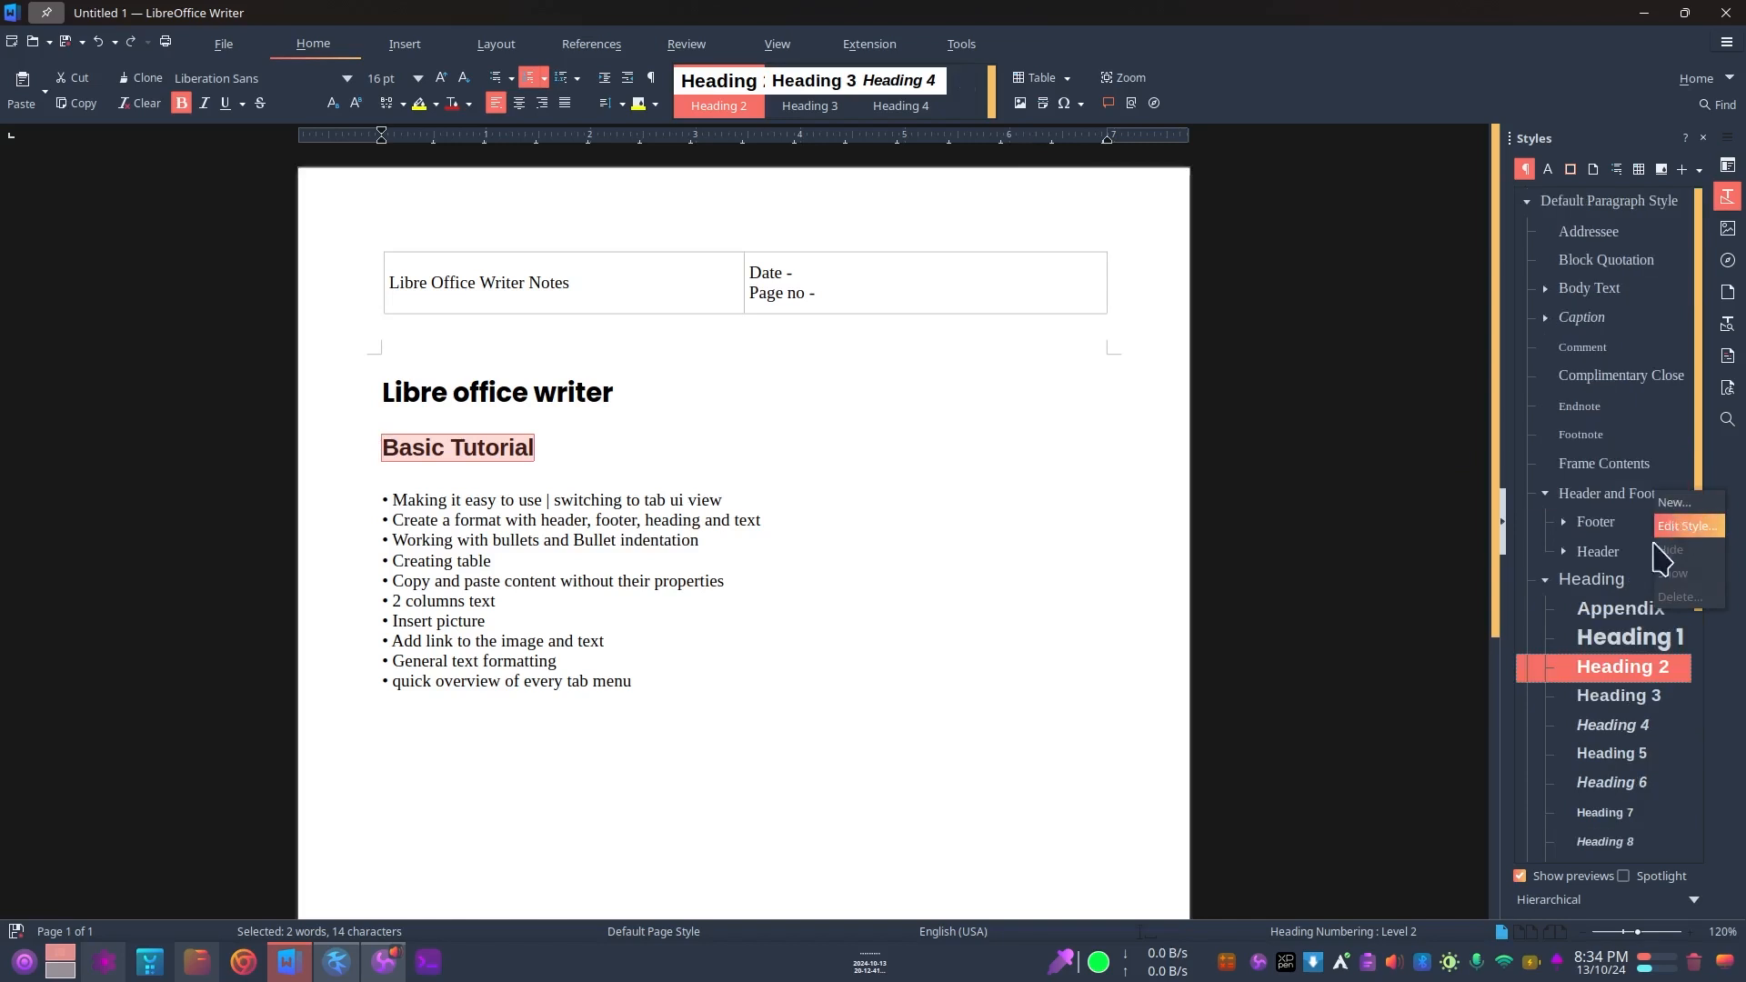
right_click(1601, 671)
right_click(1601, 673)
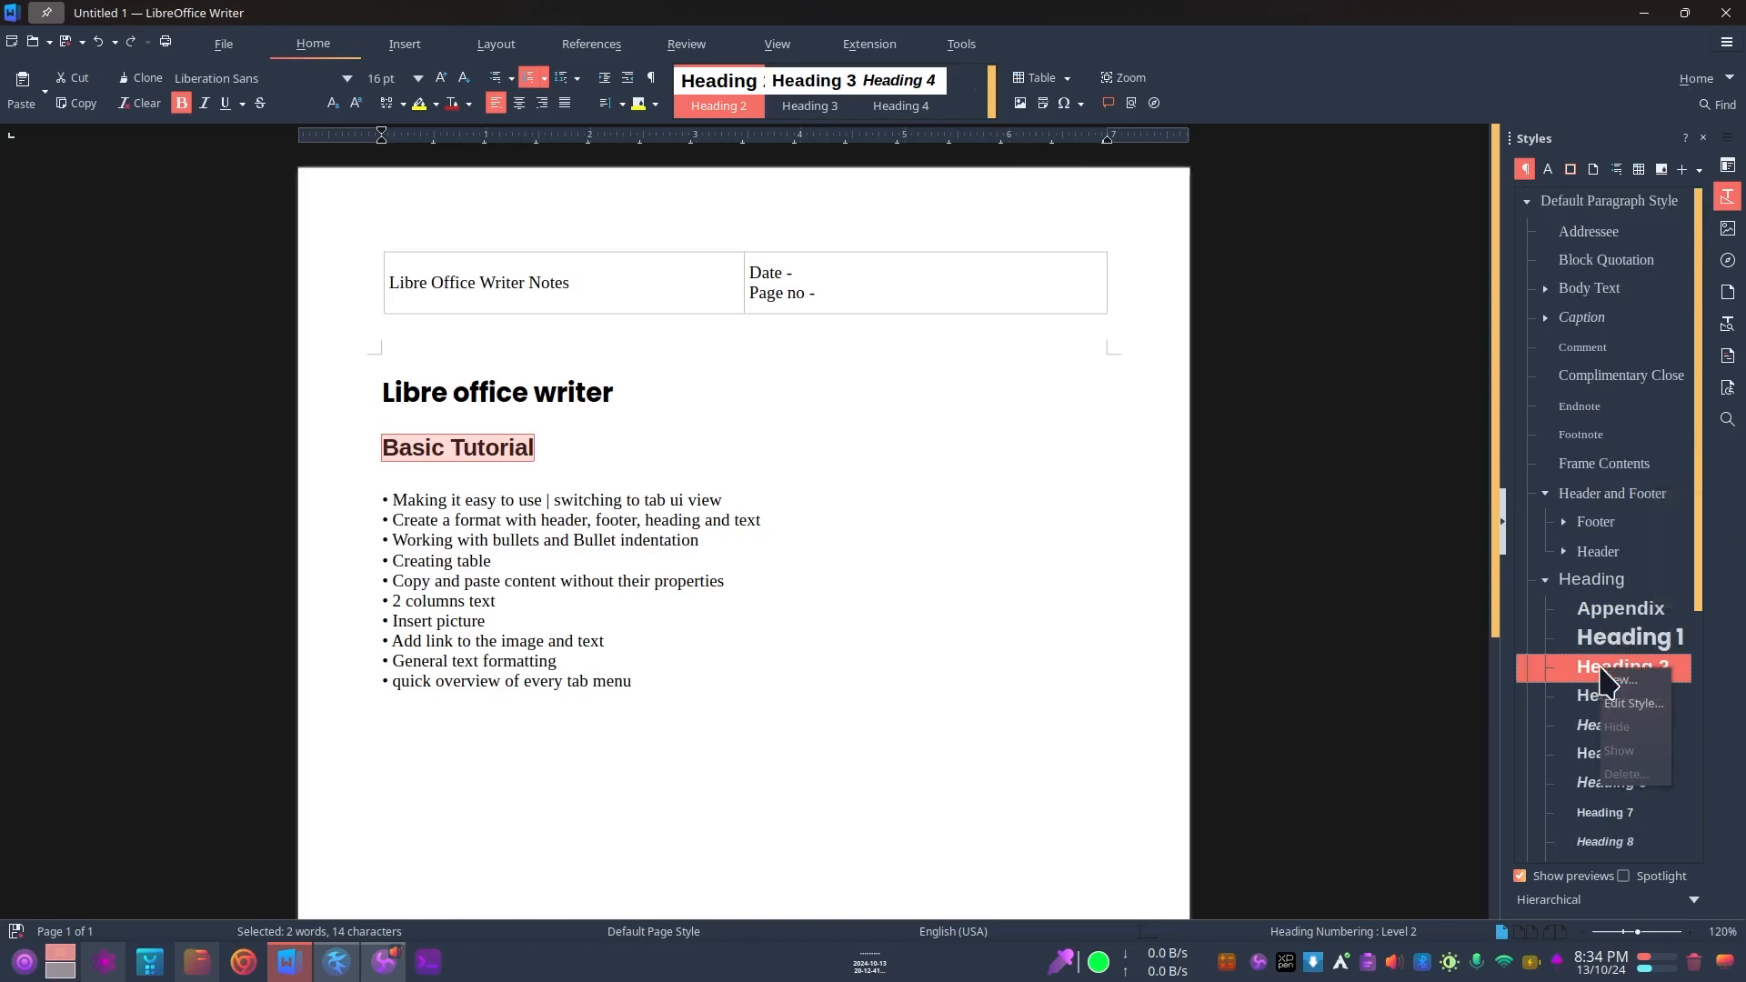
left_click(1632, 704)
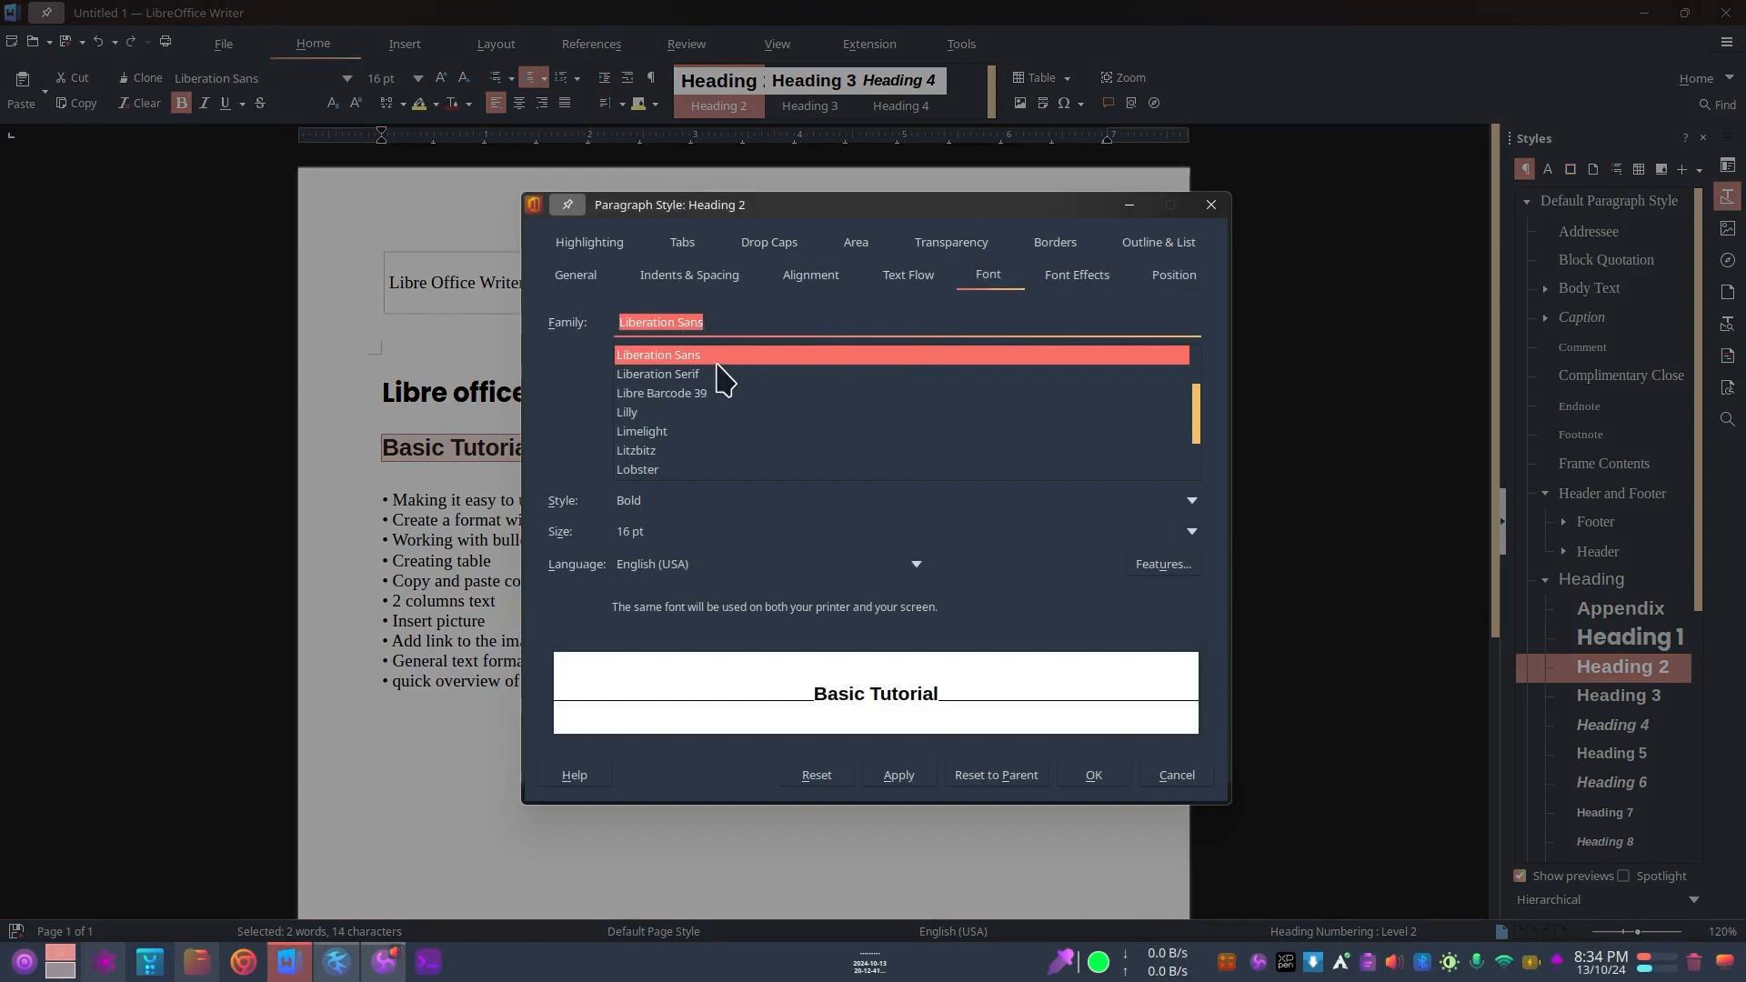
left_click(719, 322)
triple_click(719, 322)
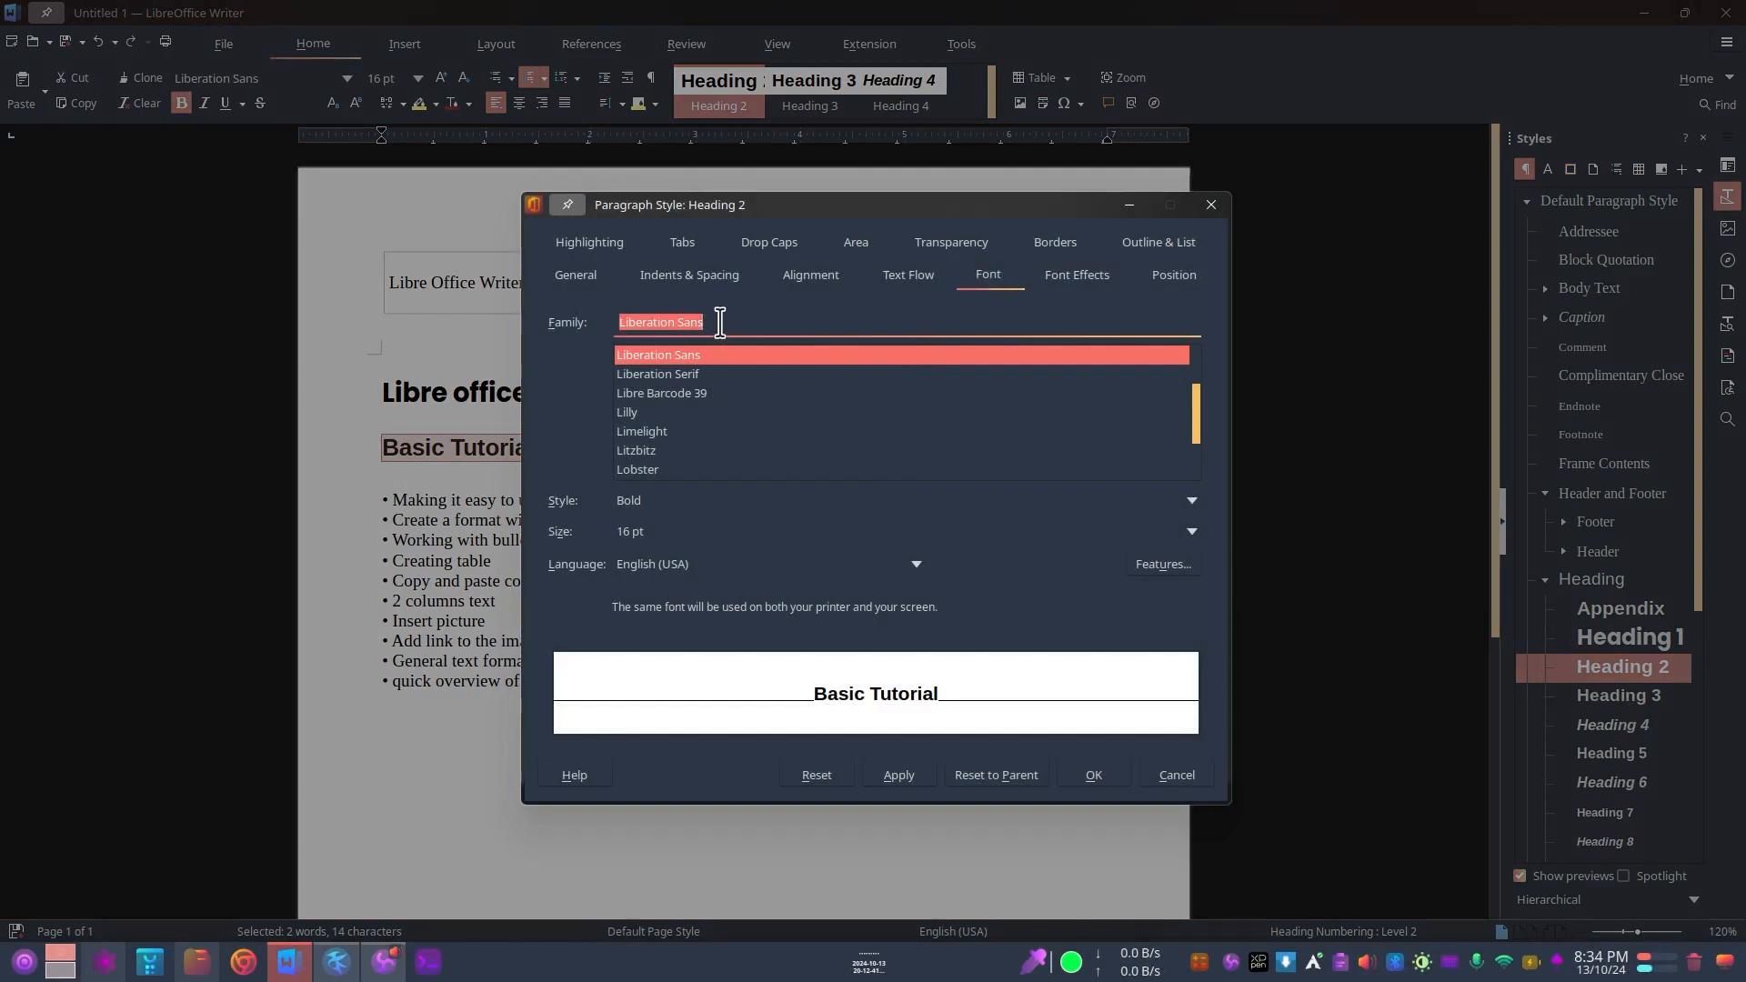
type("Poo")
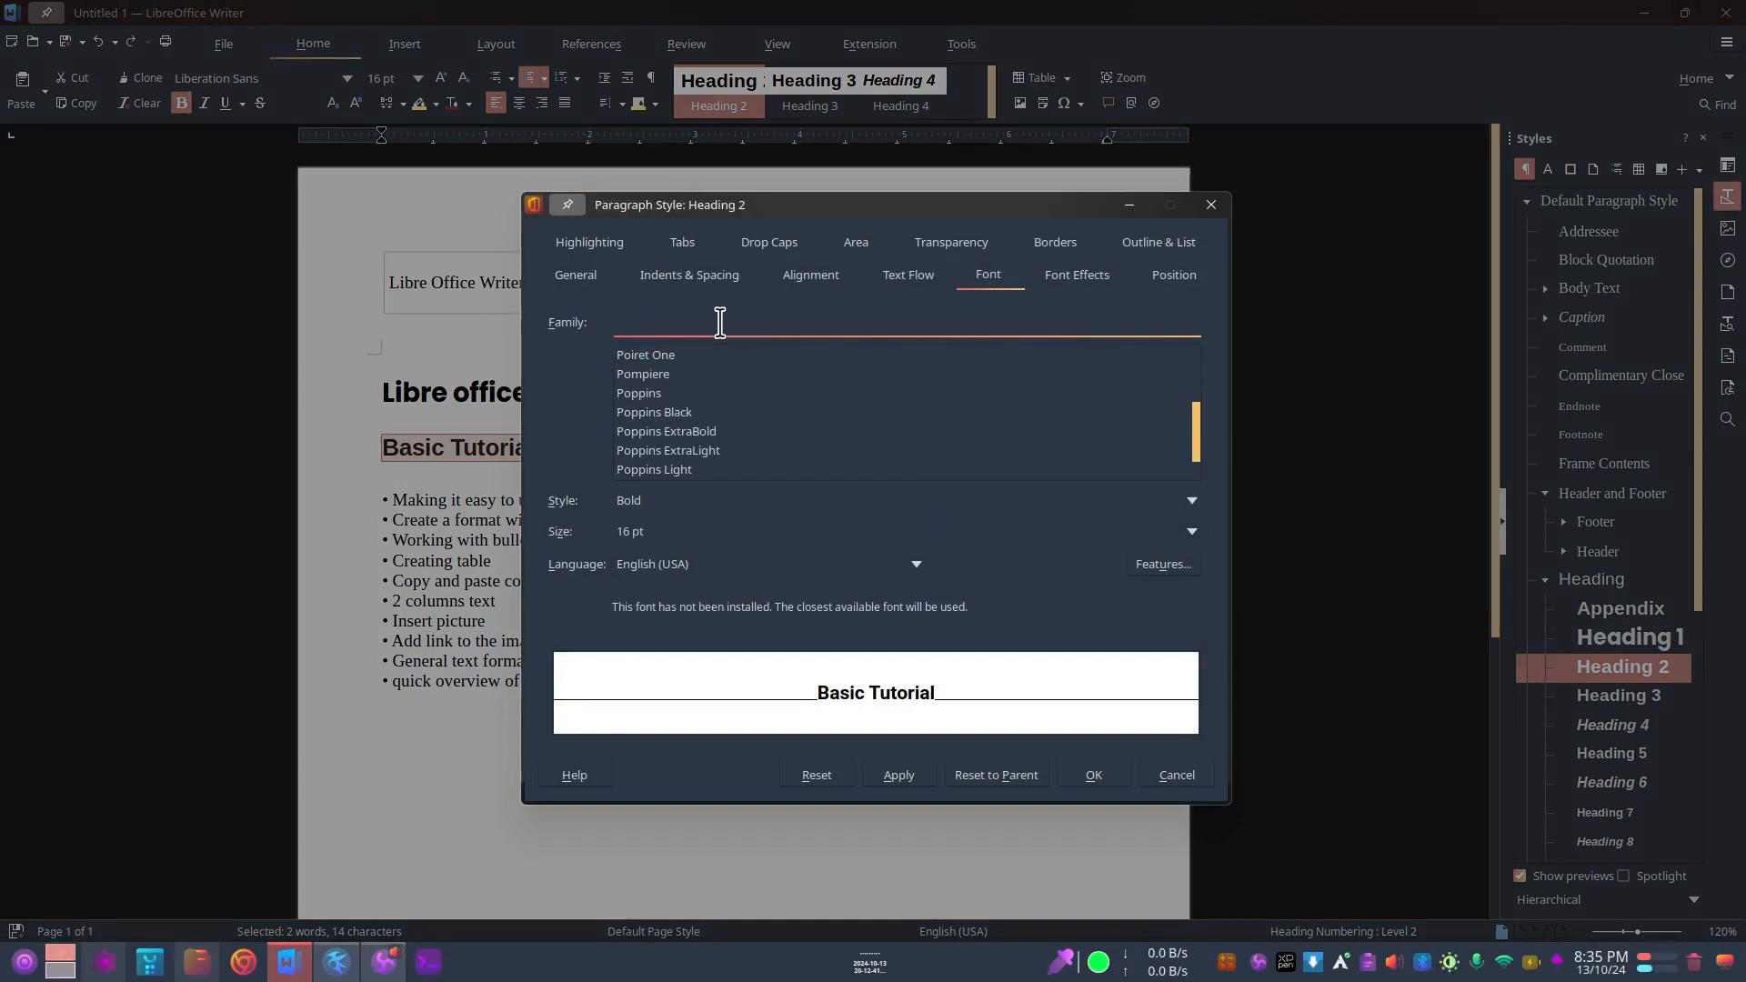
scroll(800, 391, "down", 5)
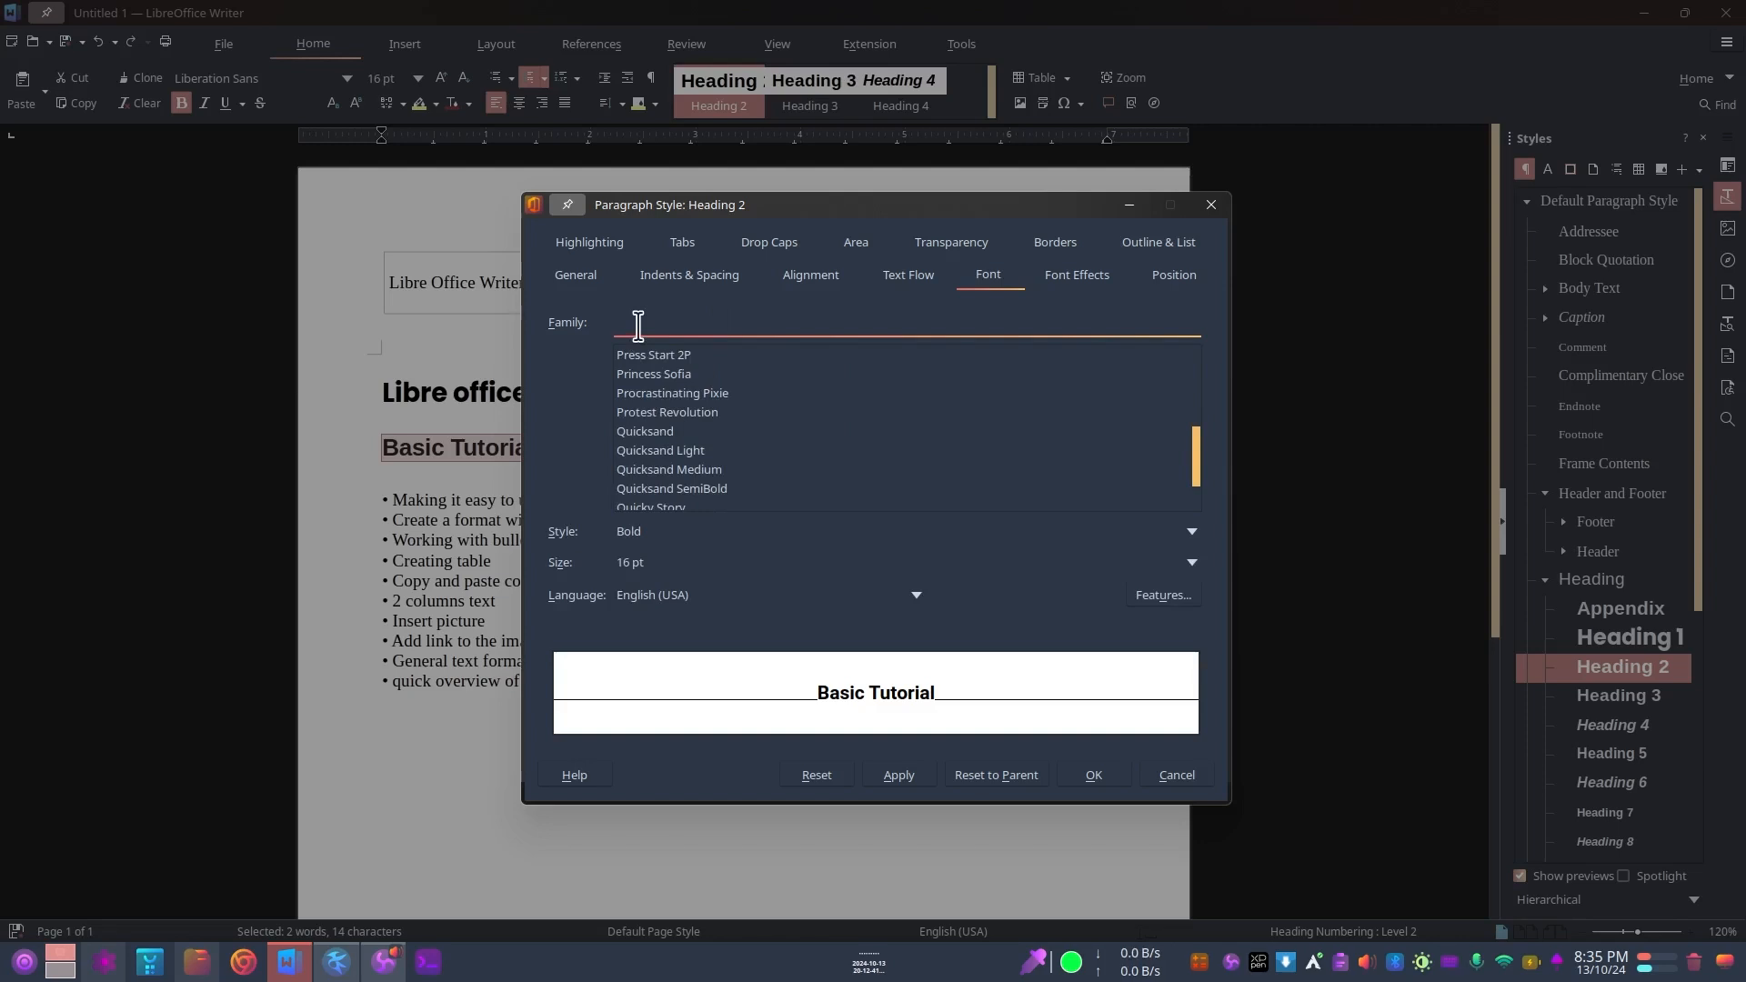
type("Kabl")
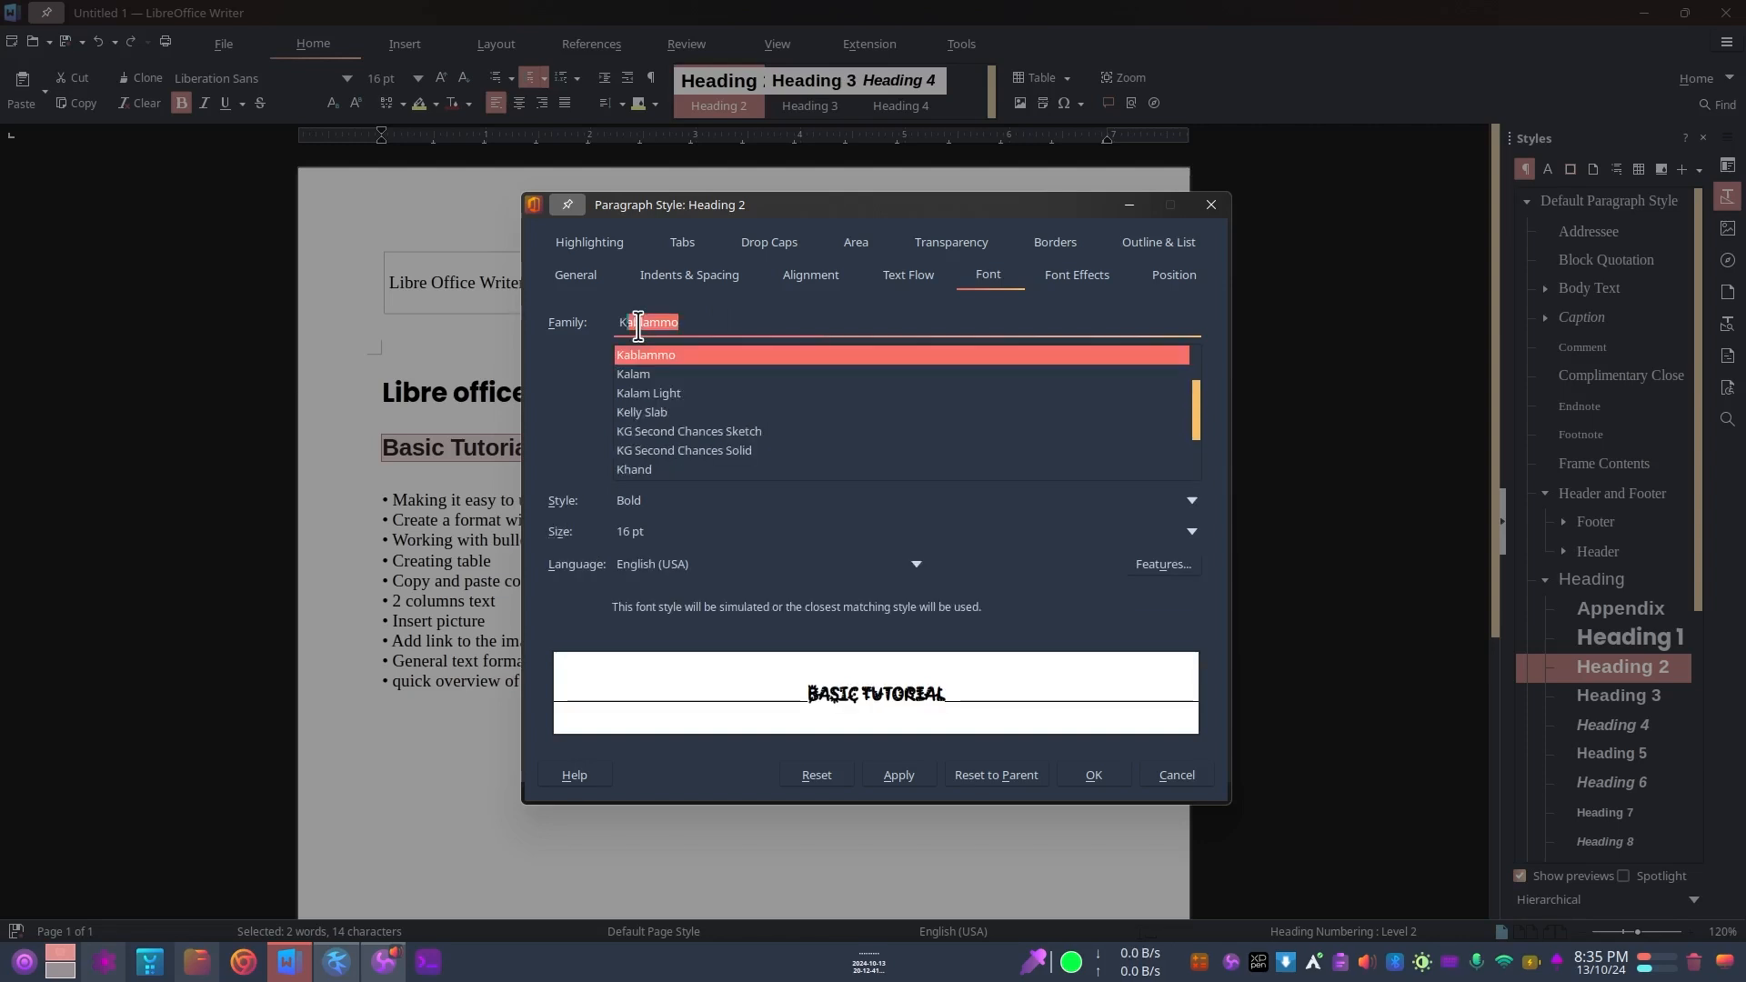
type("l")
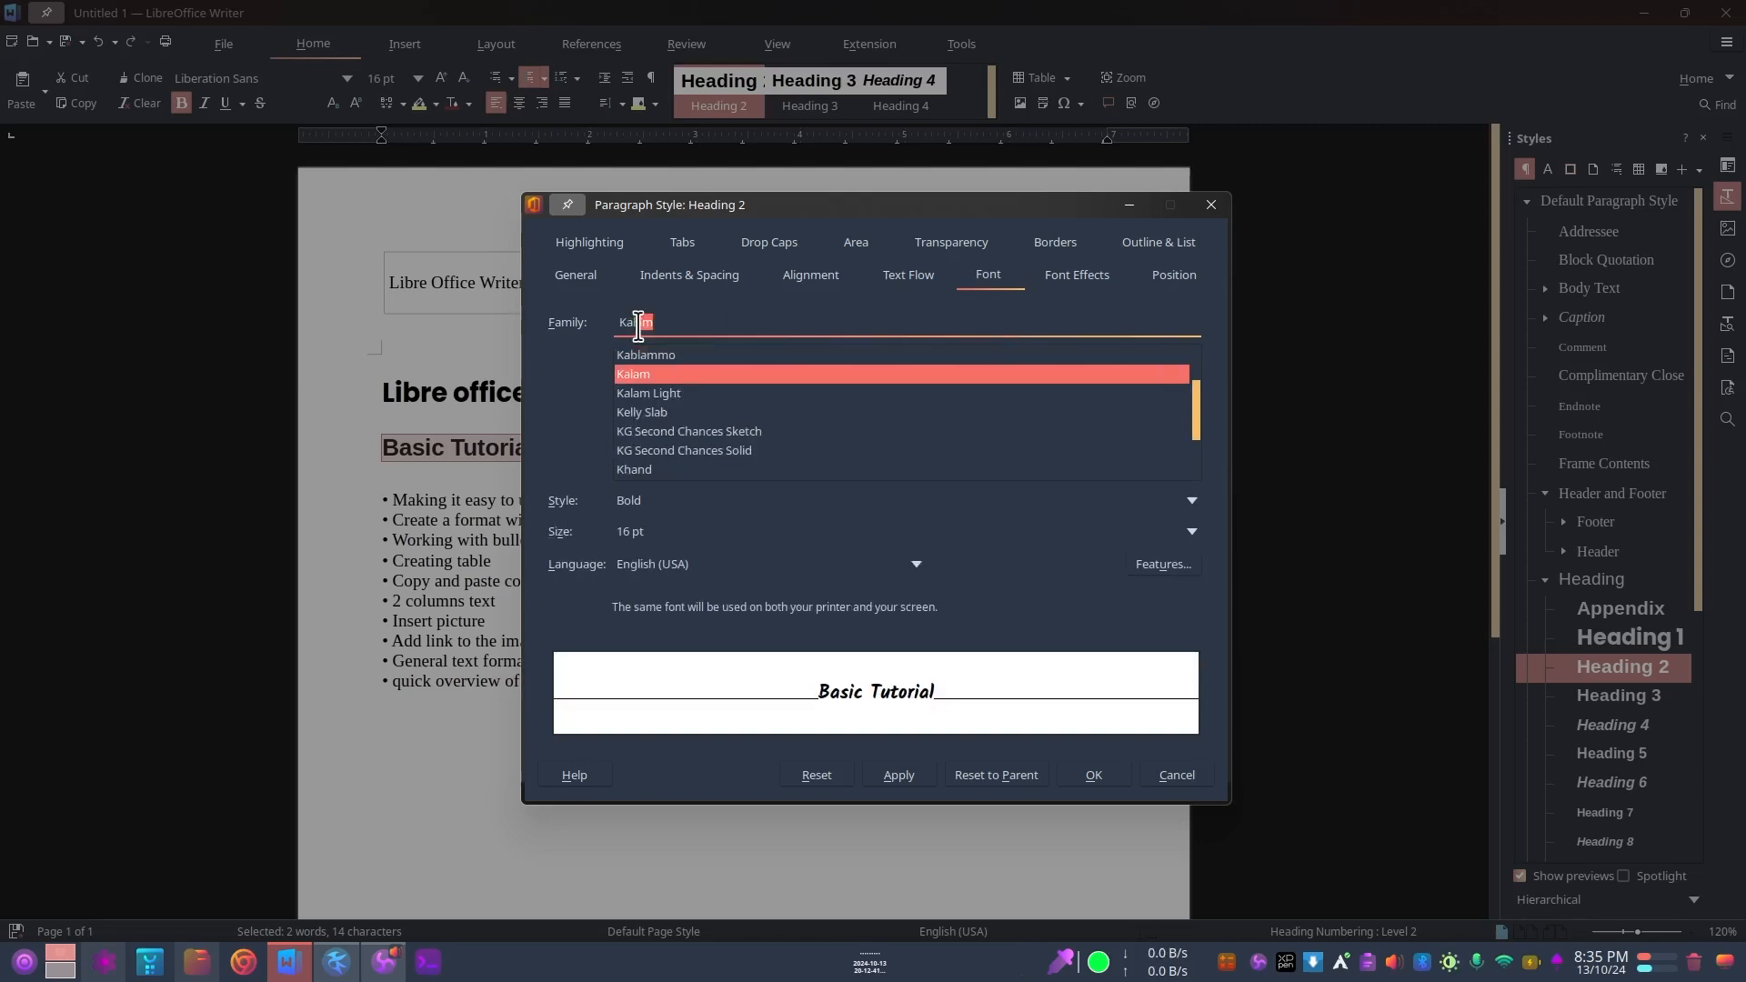
left_click(648, 376)
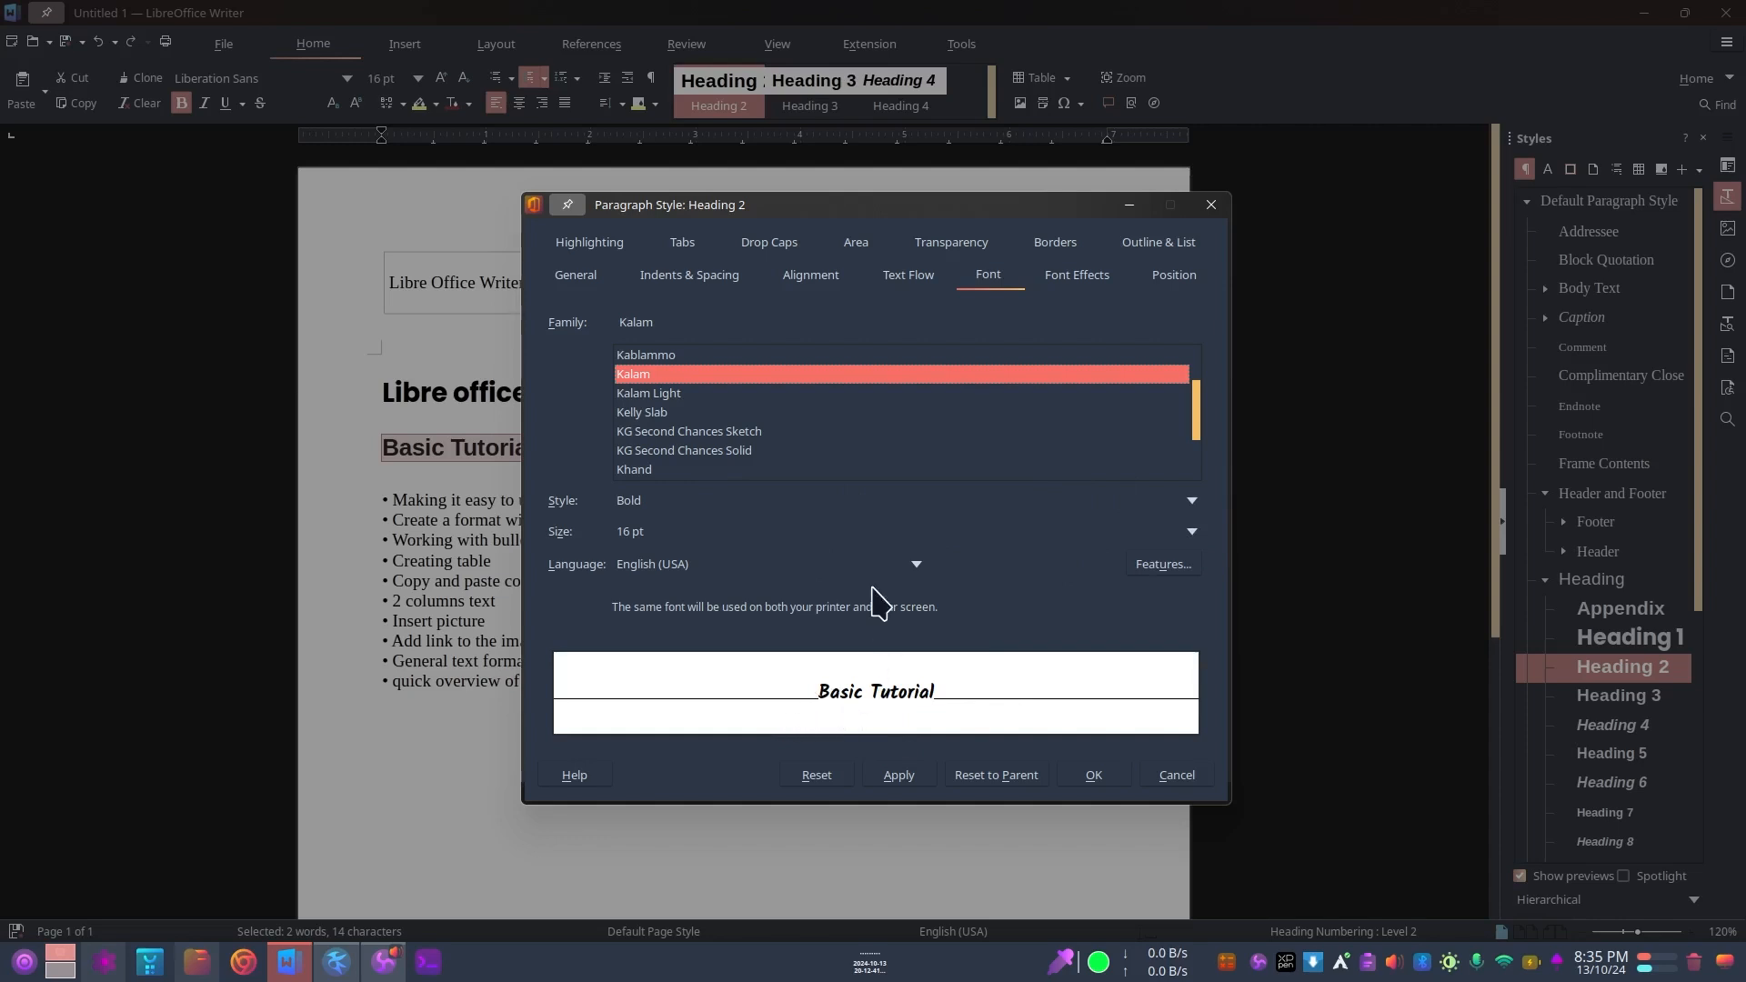
Step: Set the Heading 2 font size to 18 pt and apply the style changes to the document
left_click(1192, 532)
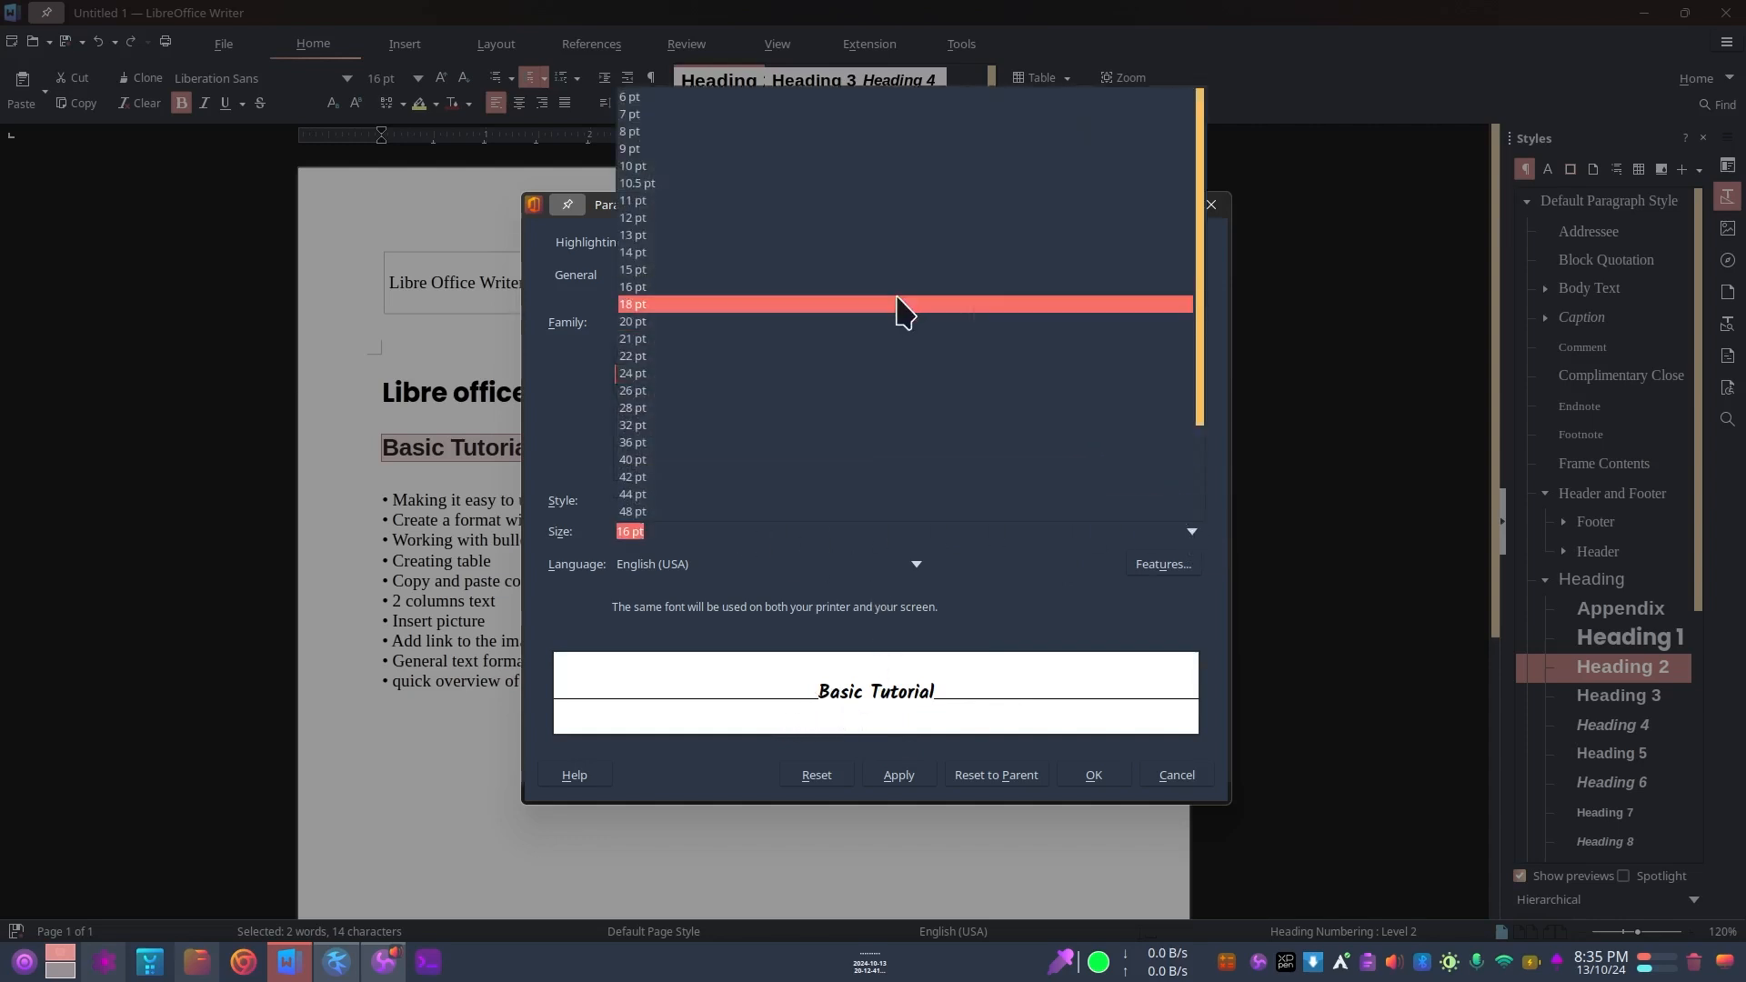
left_click(806, 307)
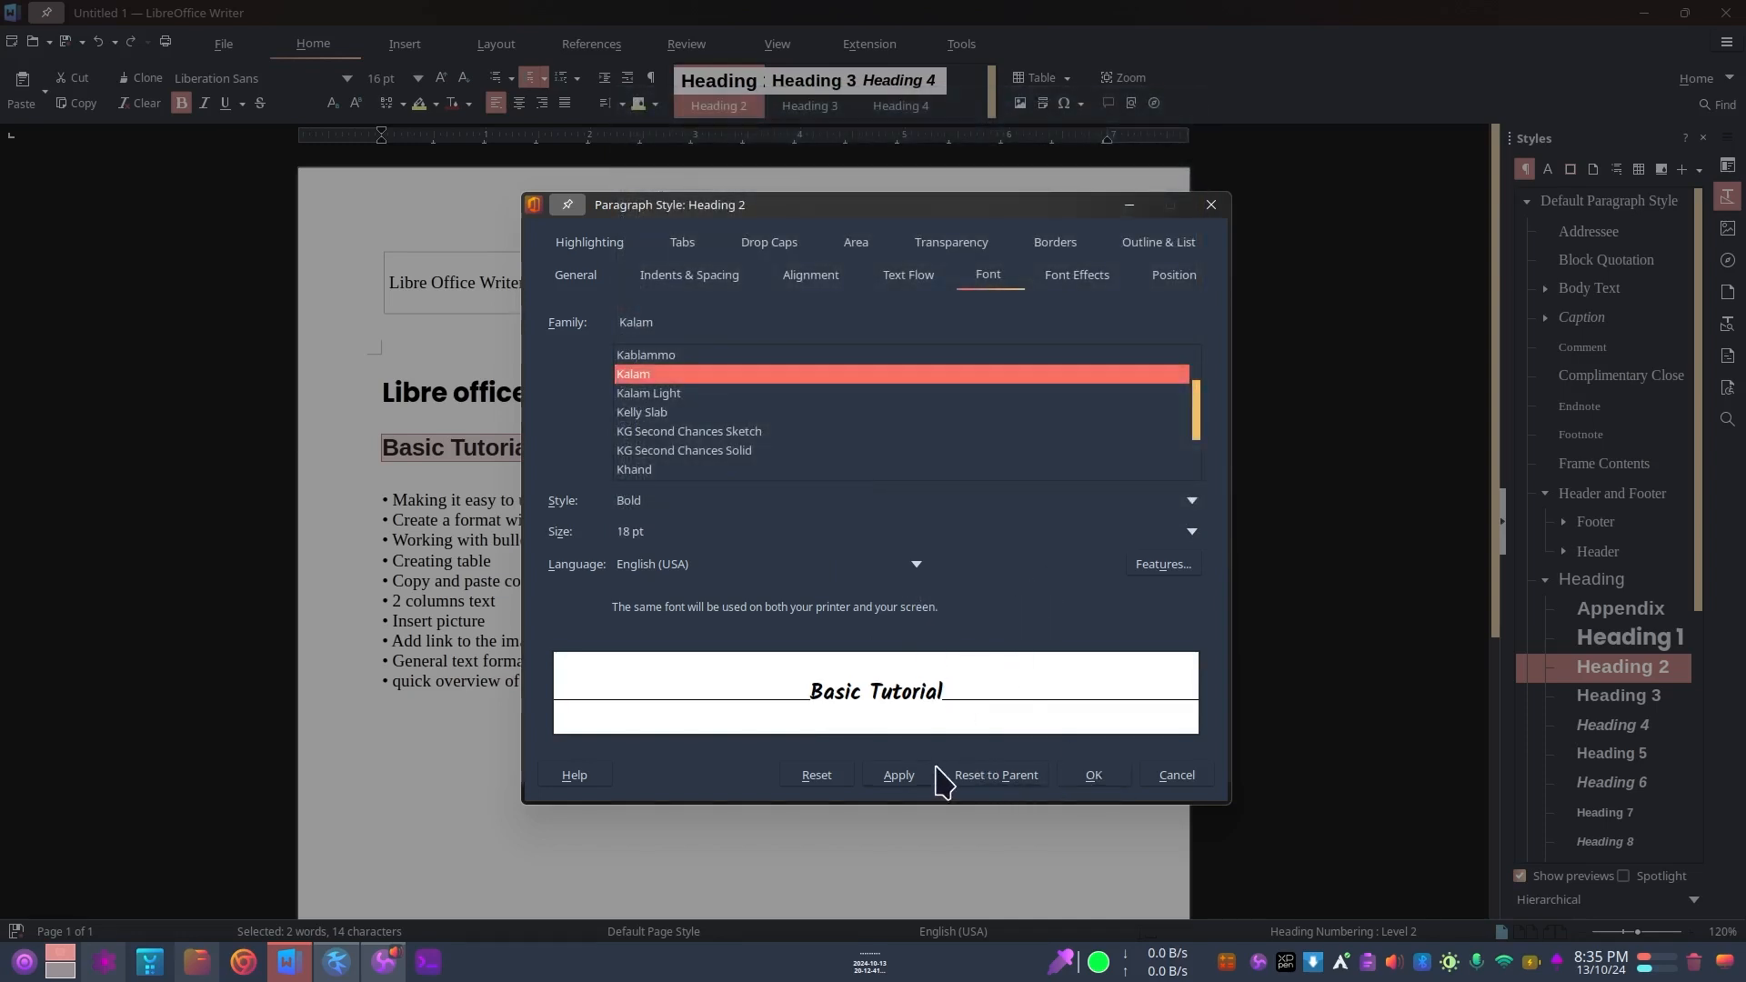
left_click(897, 778)
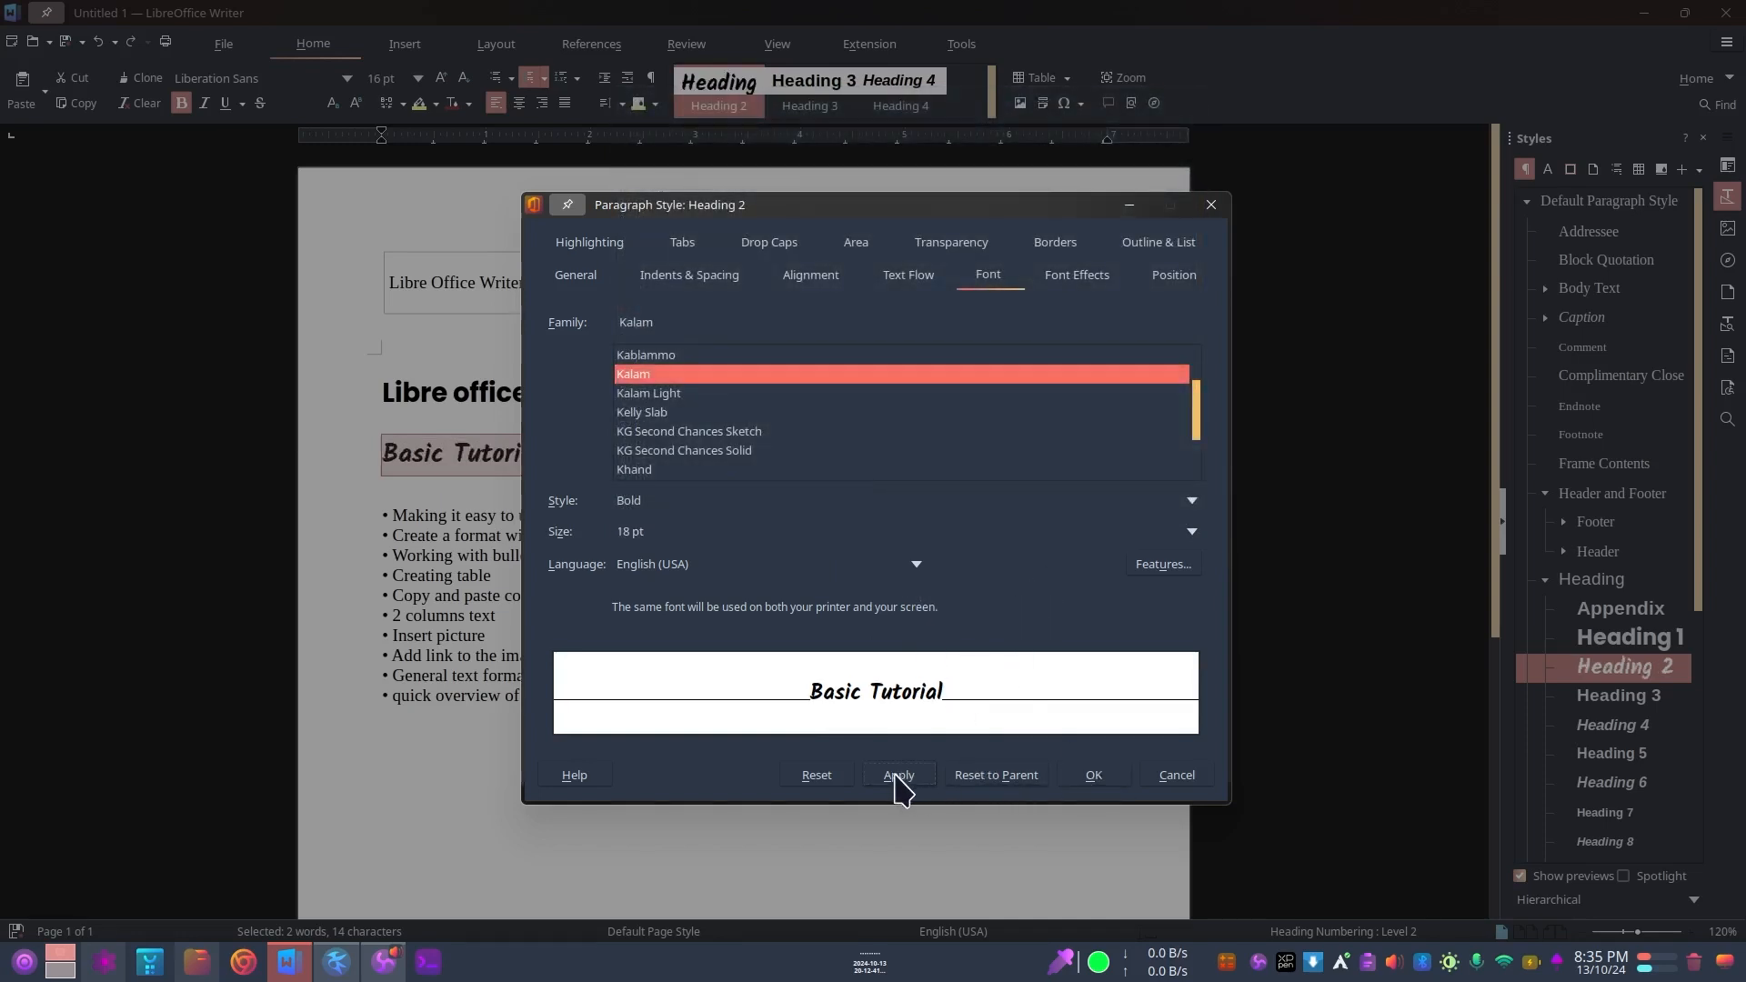
left_click(1094, 778)
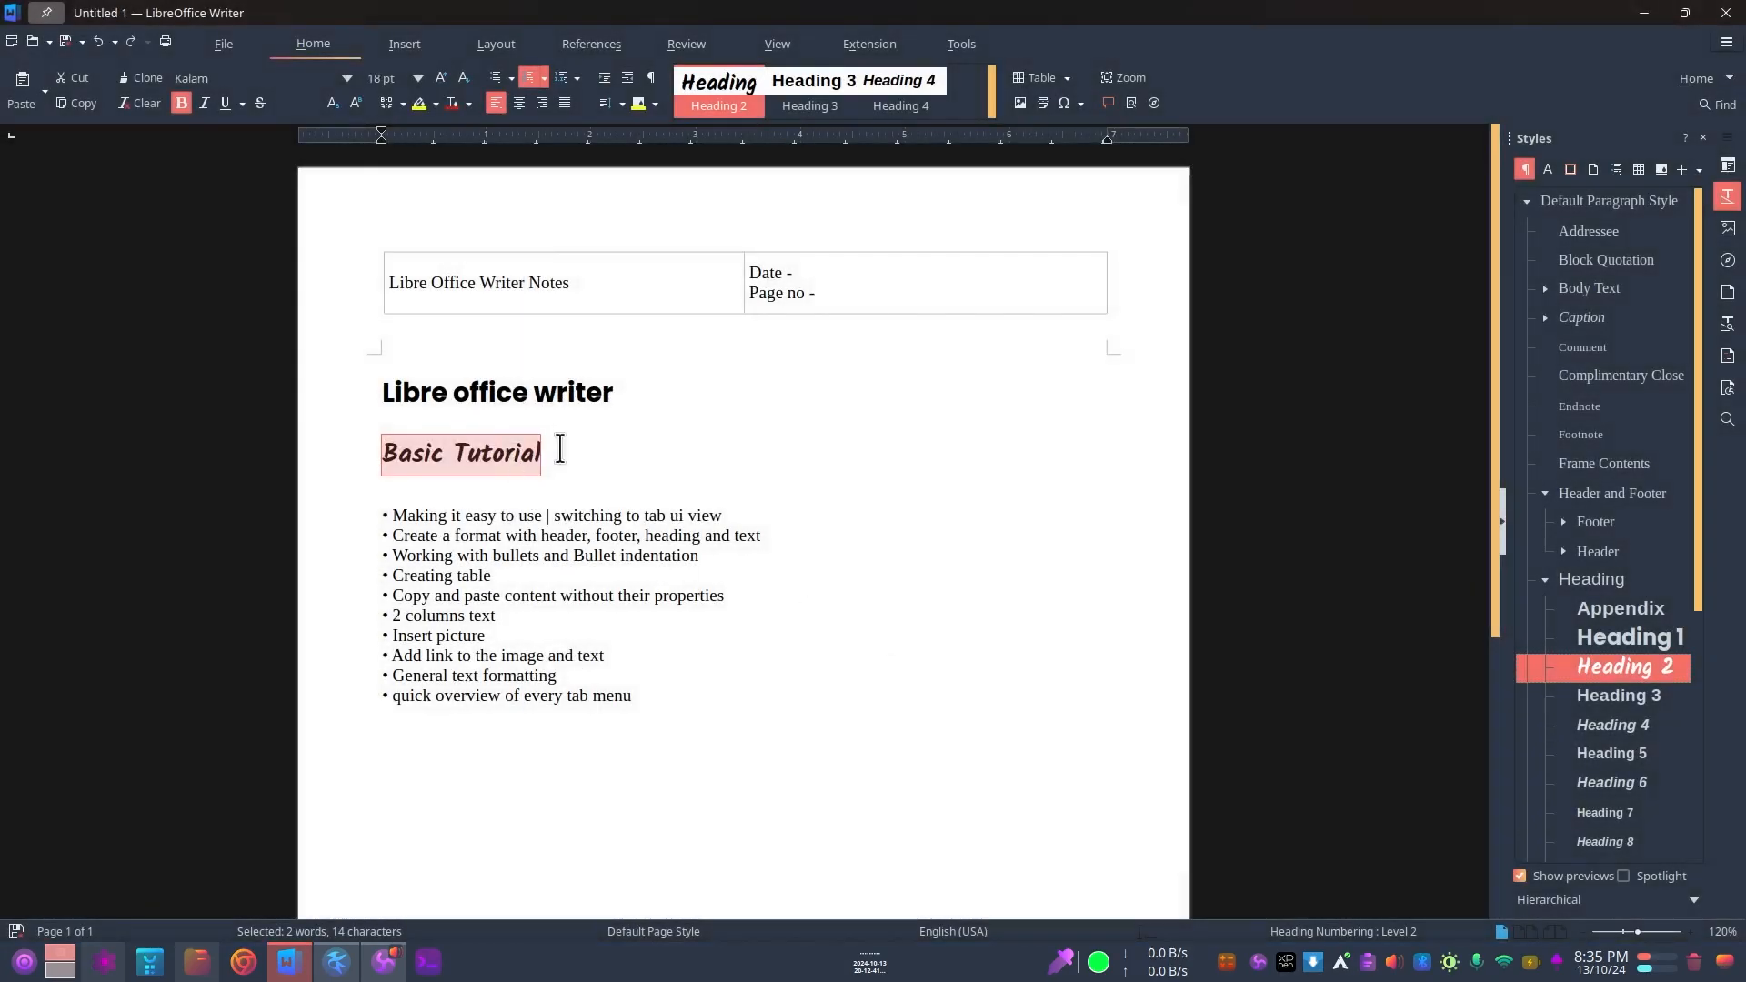
Step: Try the Heading 1 and Heading 2 styles on the "Making it easy to use" bullet line and undo both changes
left_click(560, 448)
left_click_drag(383, 448, 587, 436)
left_click(469, 515)
left_click_drag(380, 515, 751, 506)
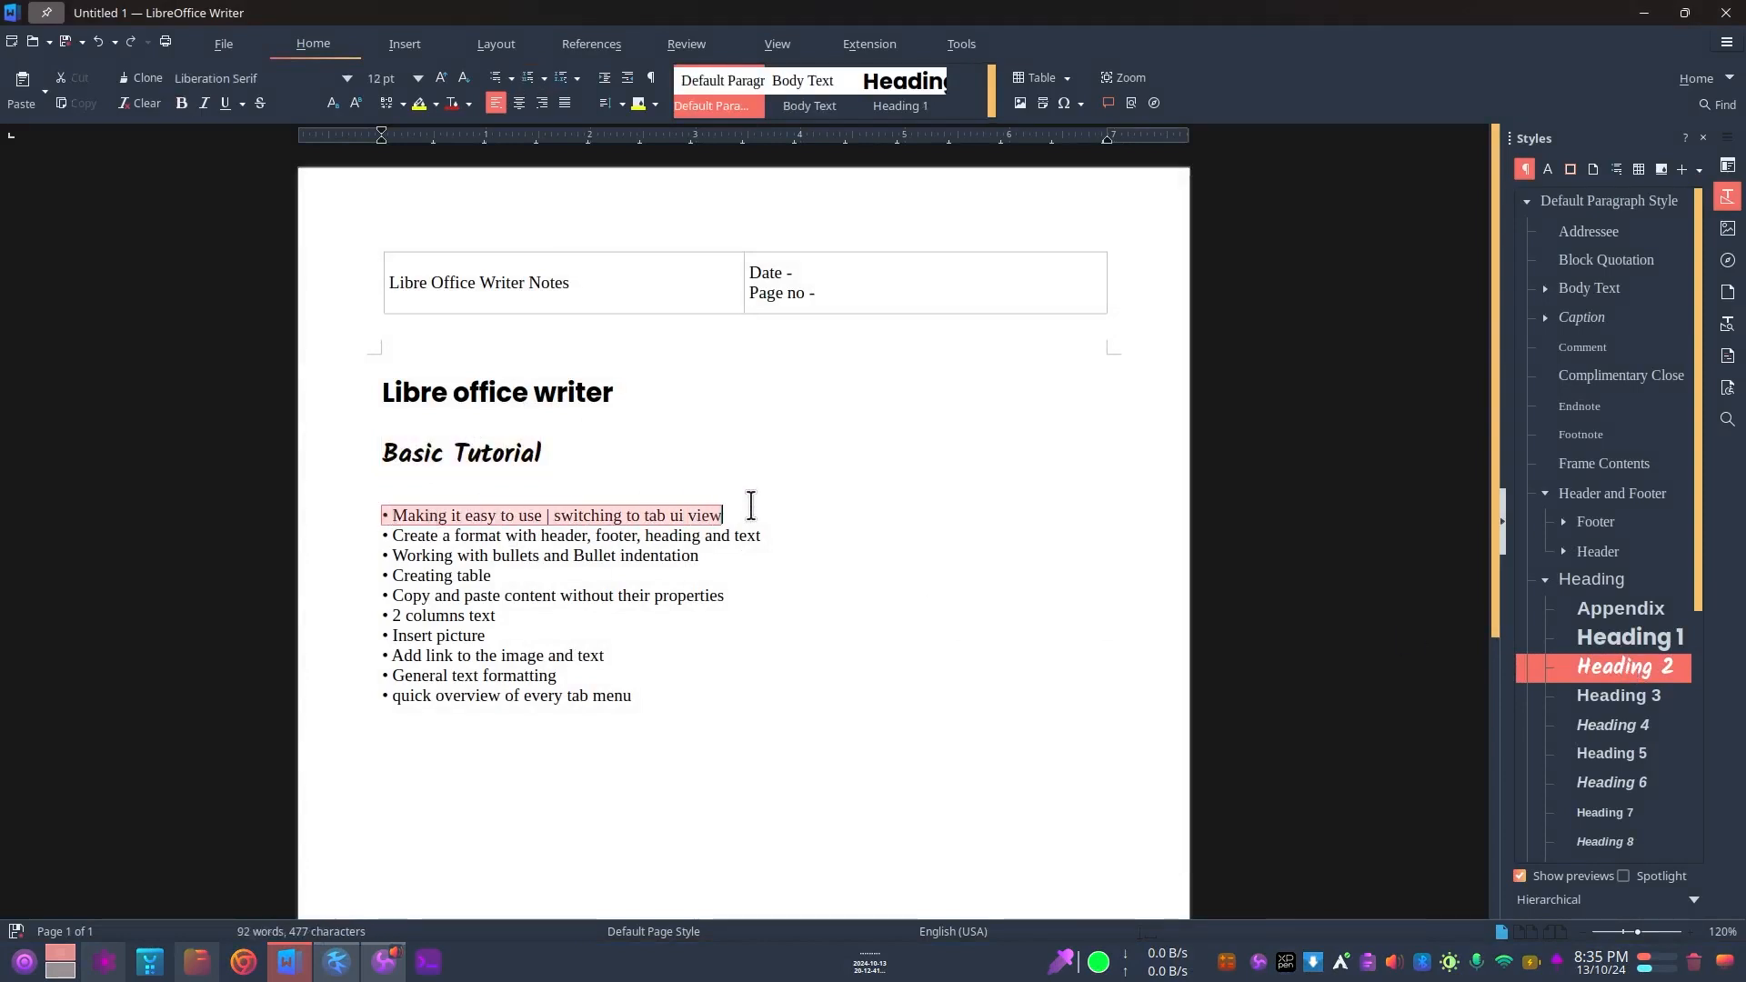
double_click(1664, 639)
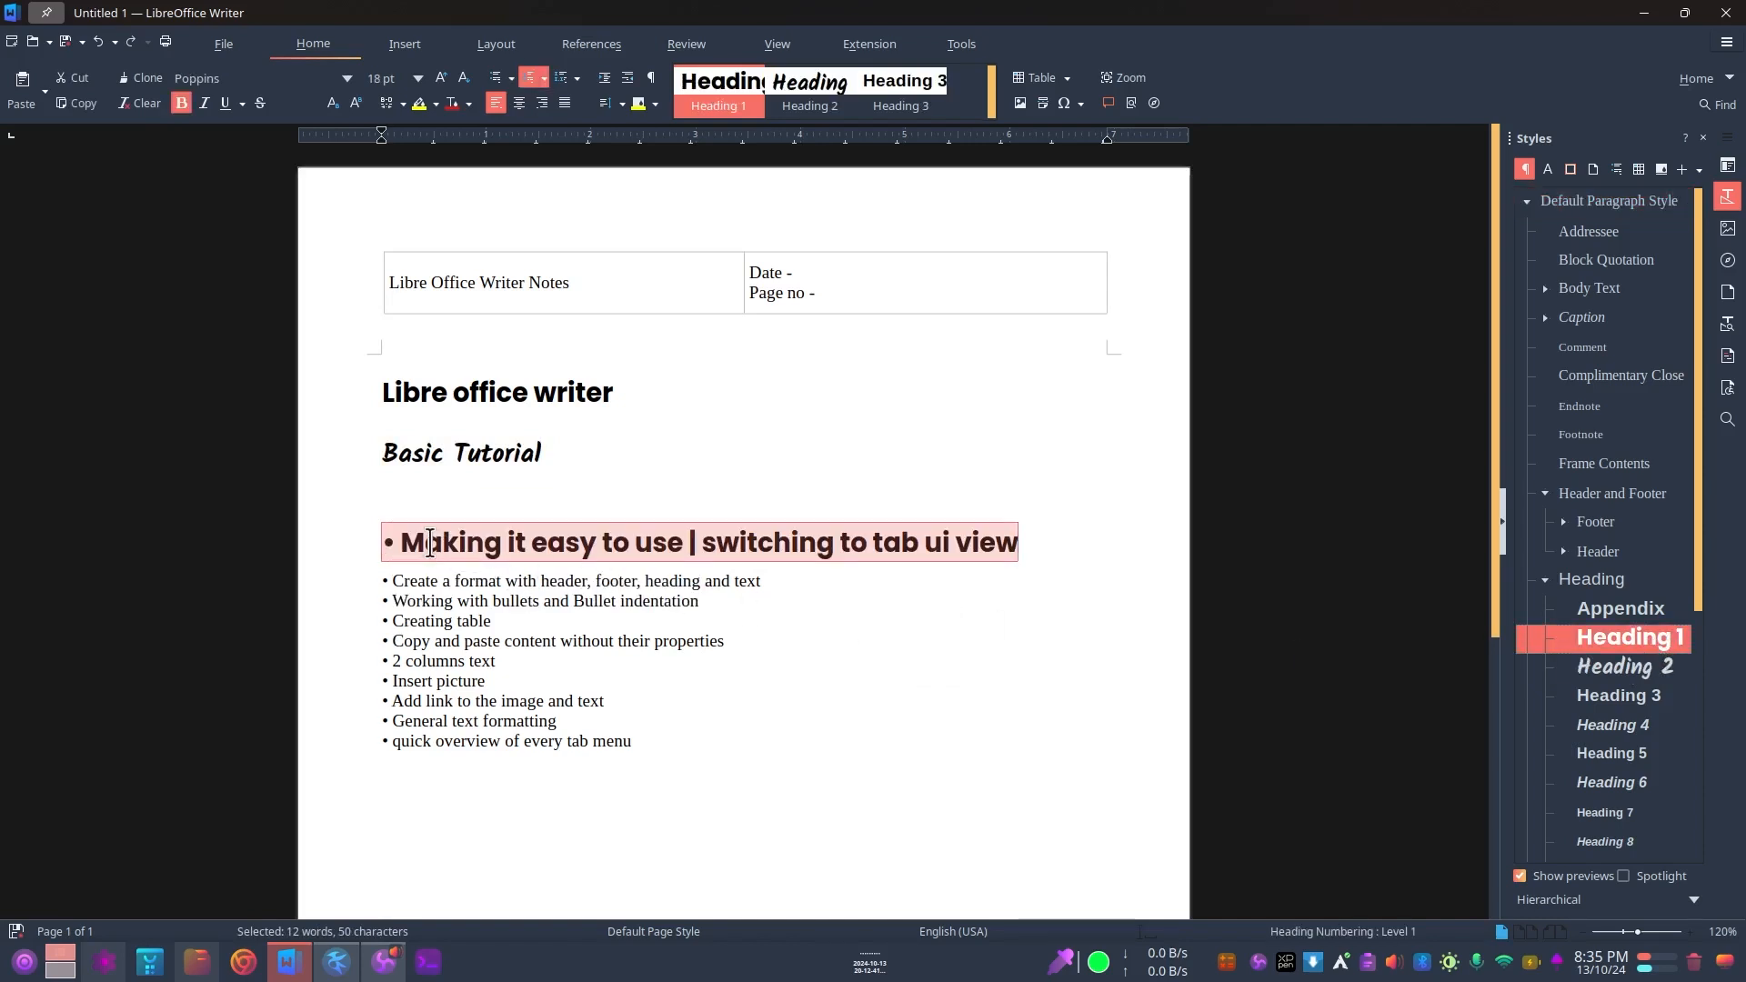
double_click(1618, 673)
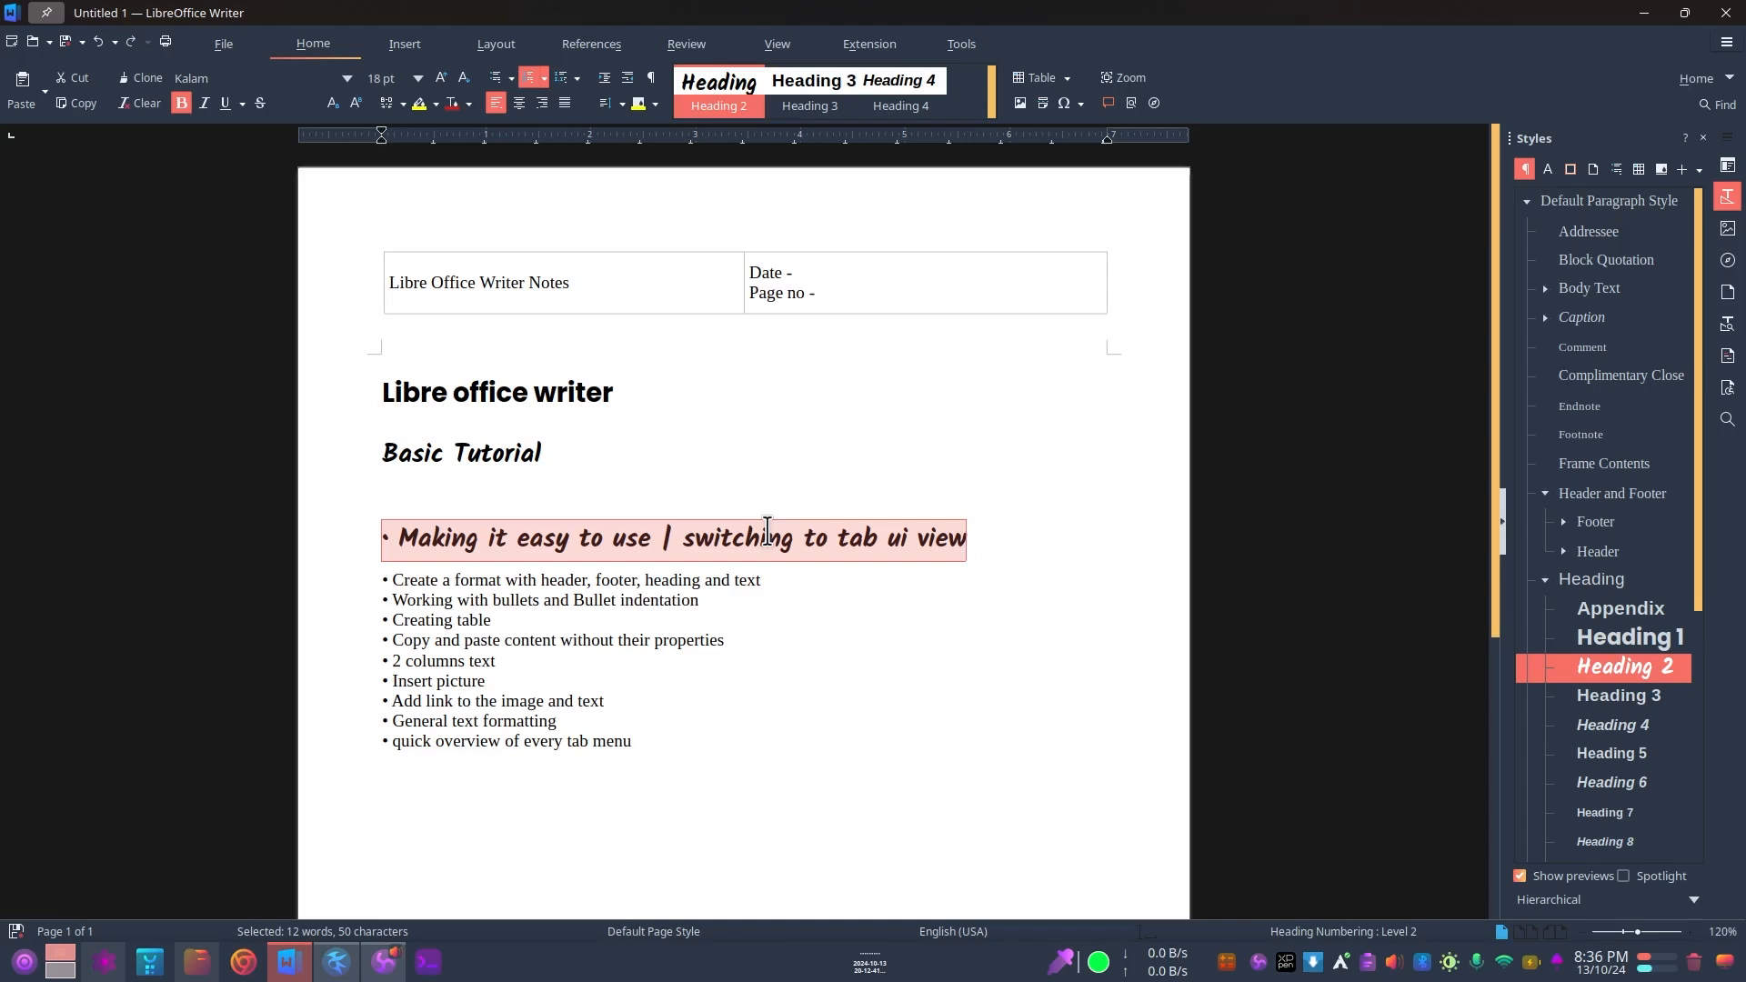
key("ctrl+z")
key("ctrl+z")
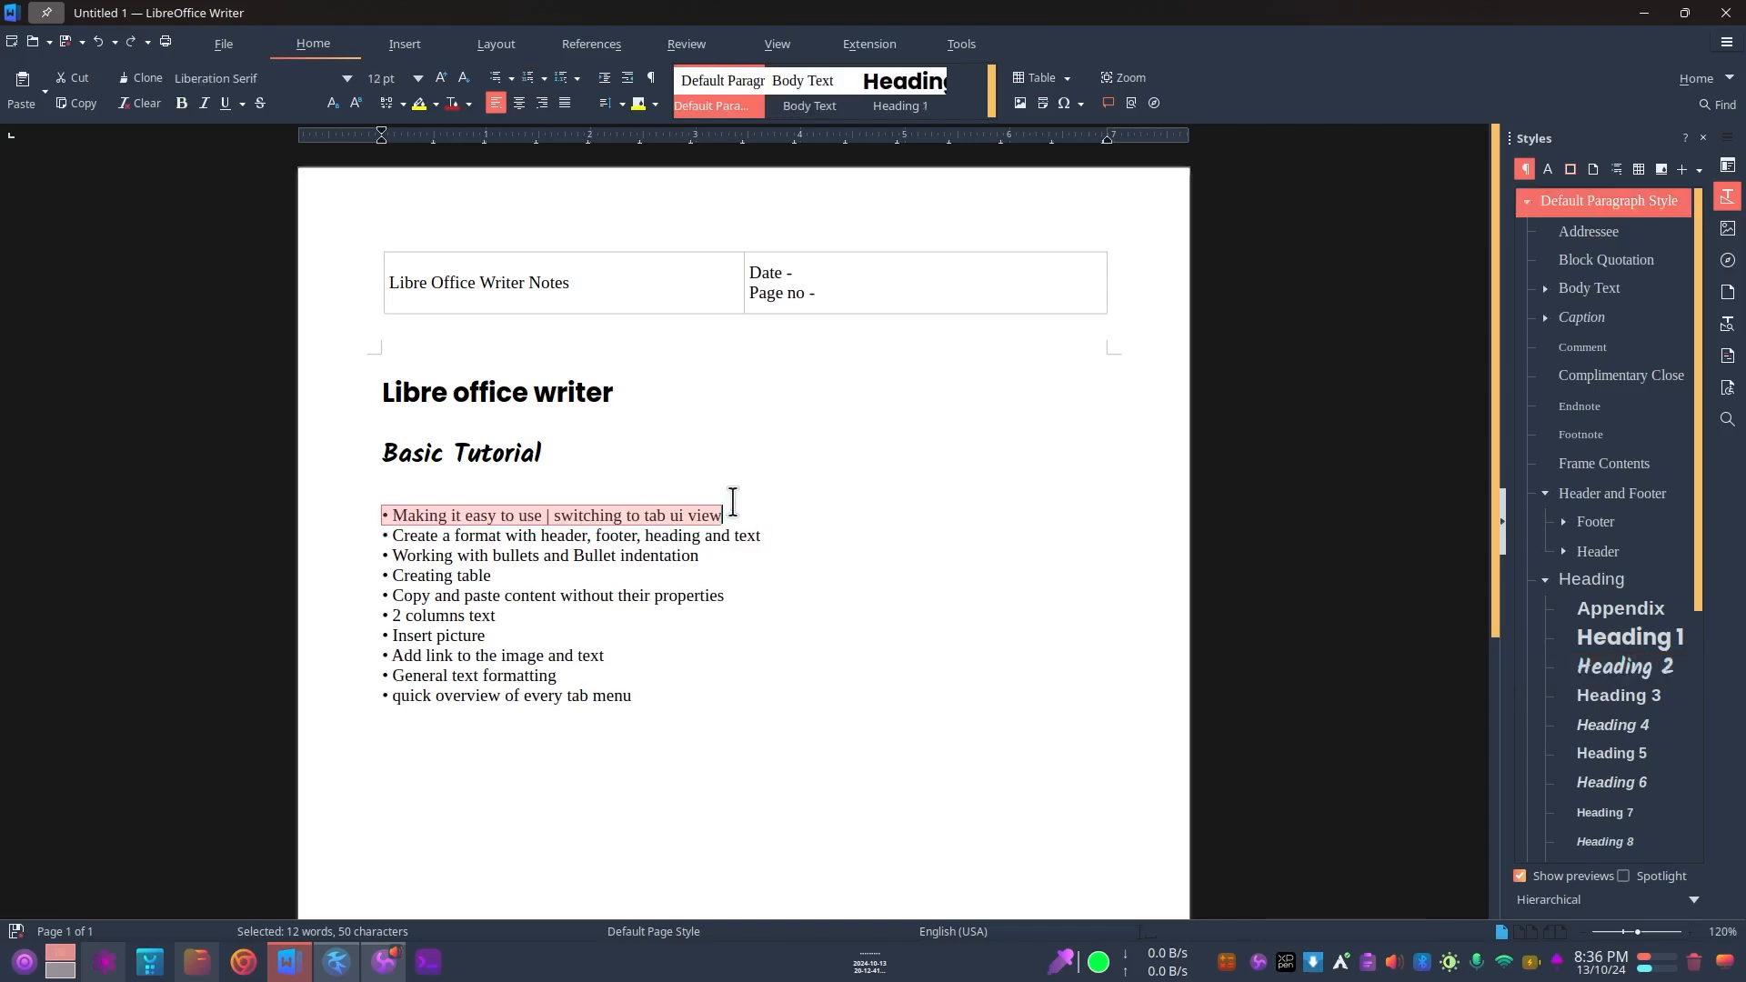
scroll(1605, 572, "down", 2)
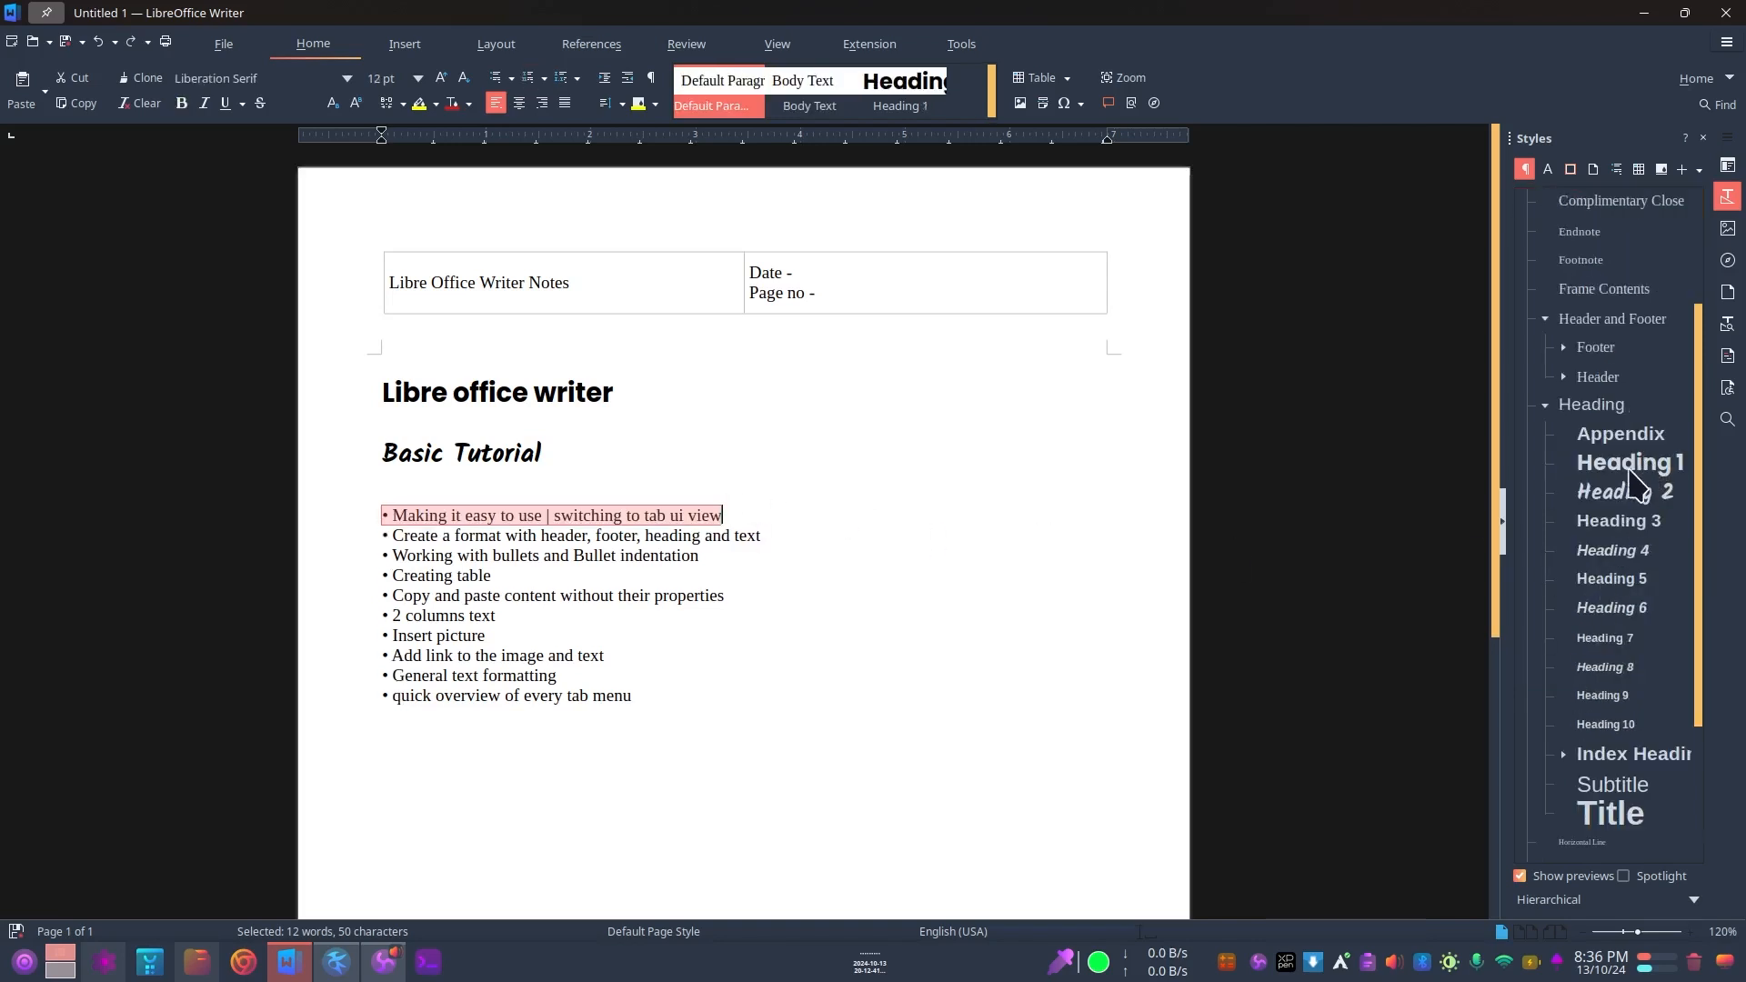
left_click(1626, 470)
left_click(1625, 494)
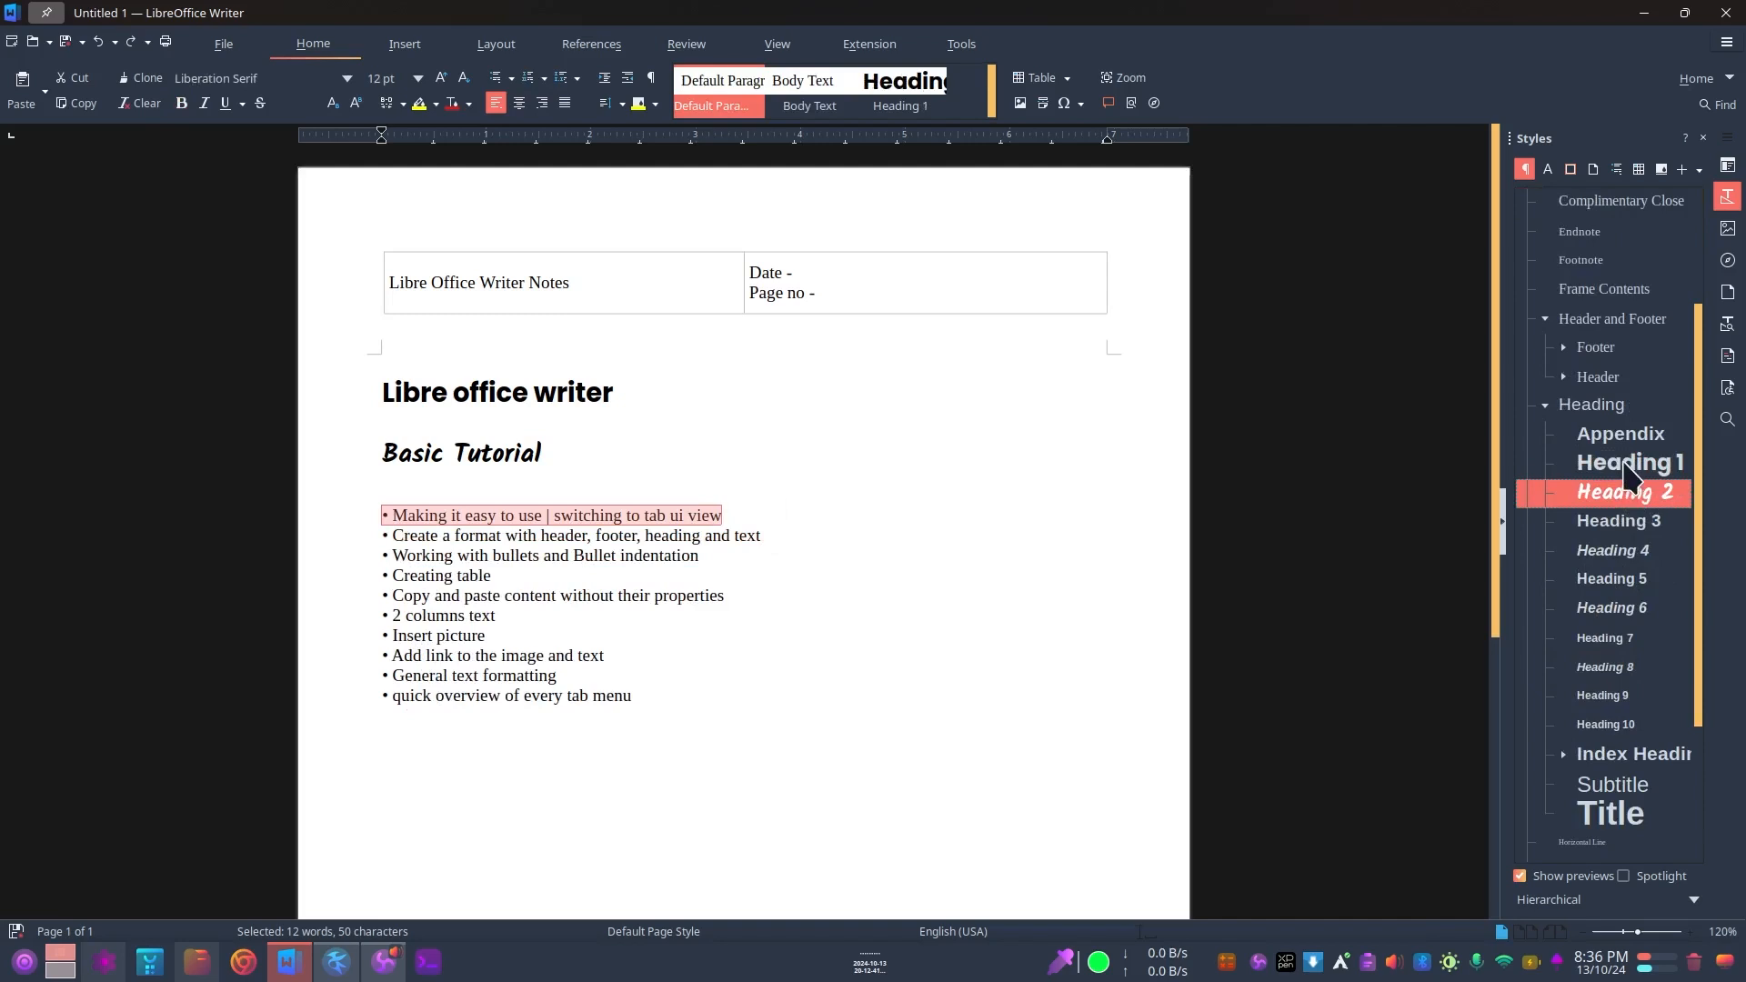
left_click(1625, 463)
left_click(1626, 493)
scroll(1633, 515, "down", 2)
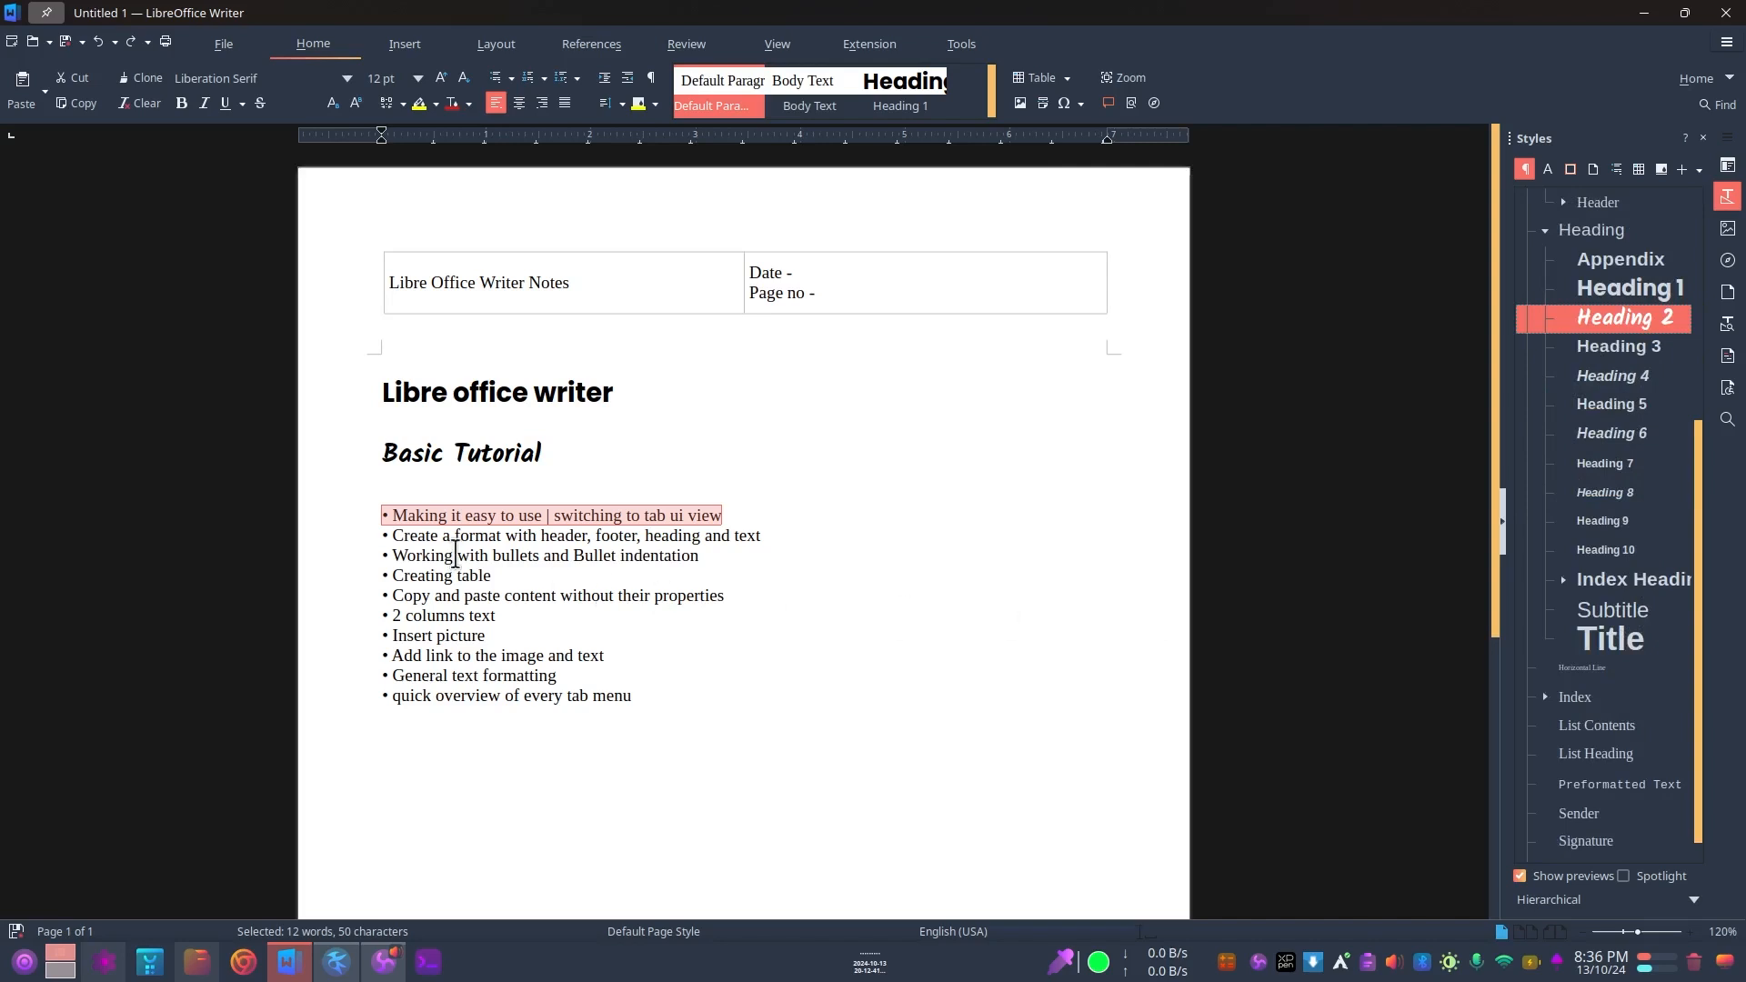
Step: Select the "Making it easy to use" bullet line and open the Default Paragraph Style for editing
left_click(411, 514)
triple_click(489, 515)
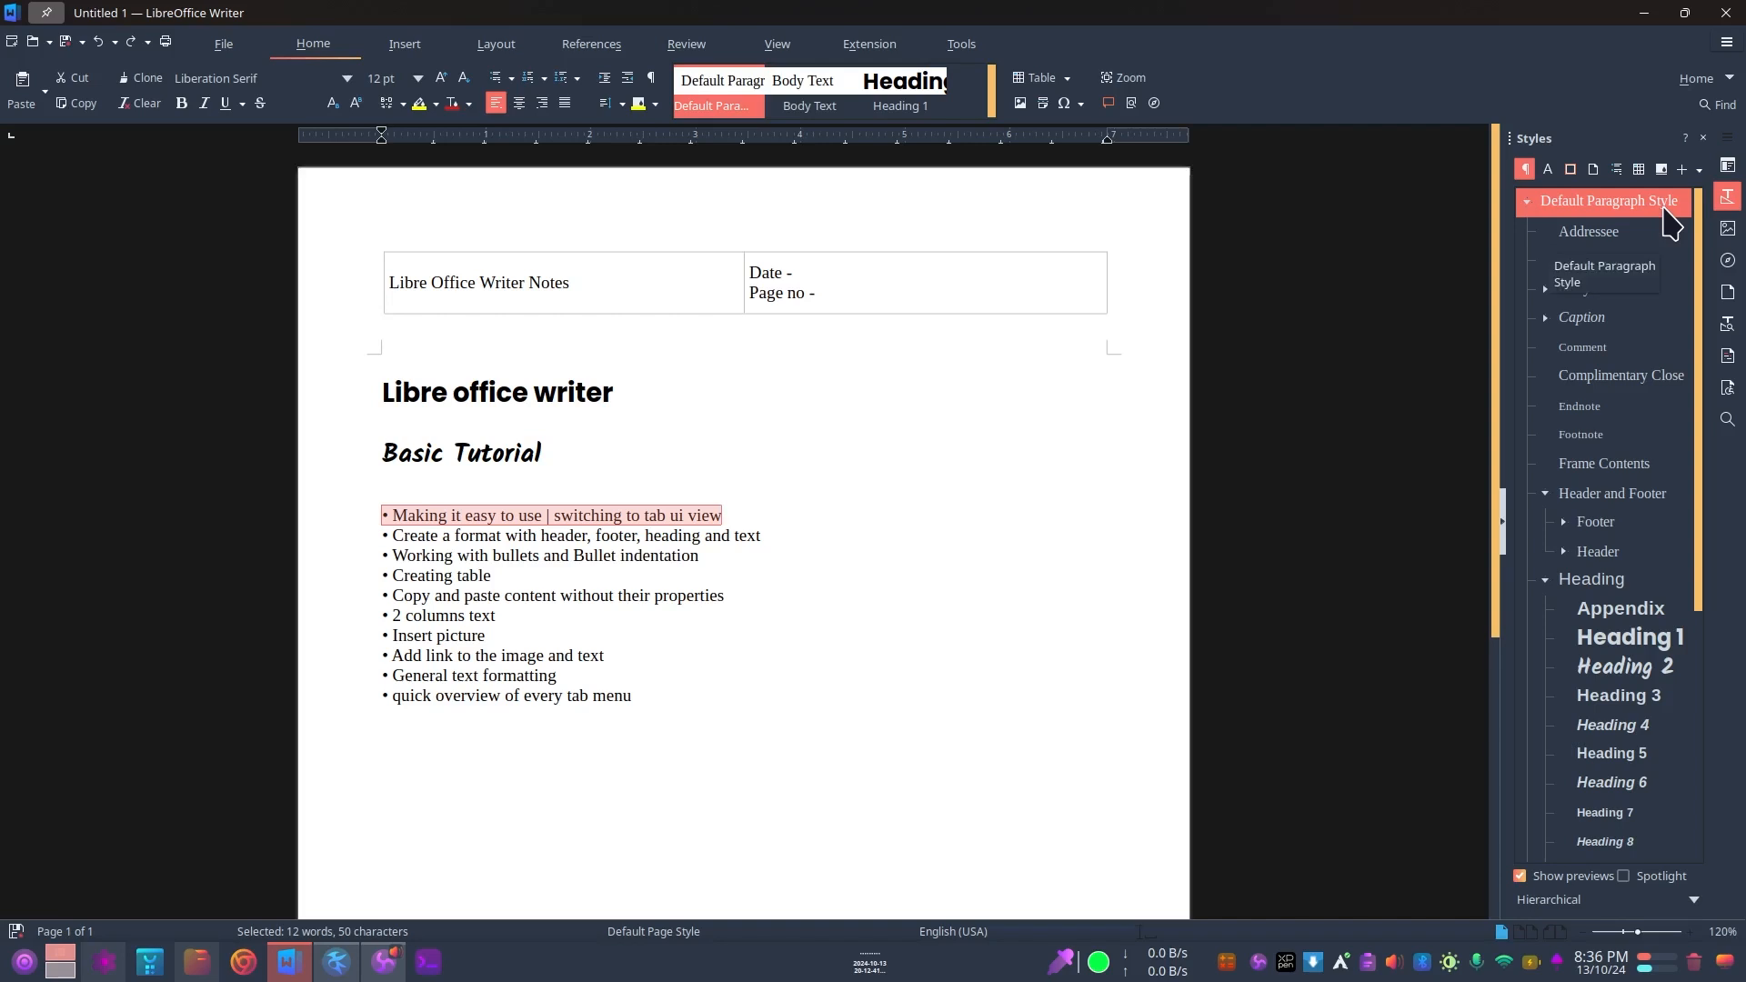
scroll(1636, 718, "down", 5)
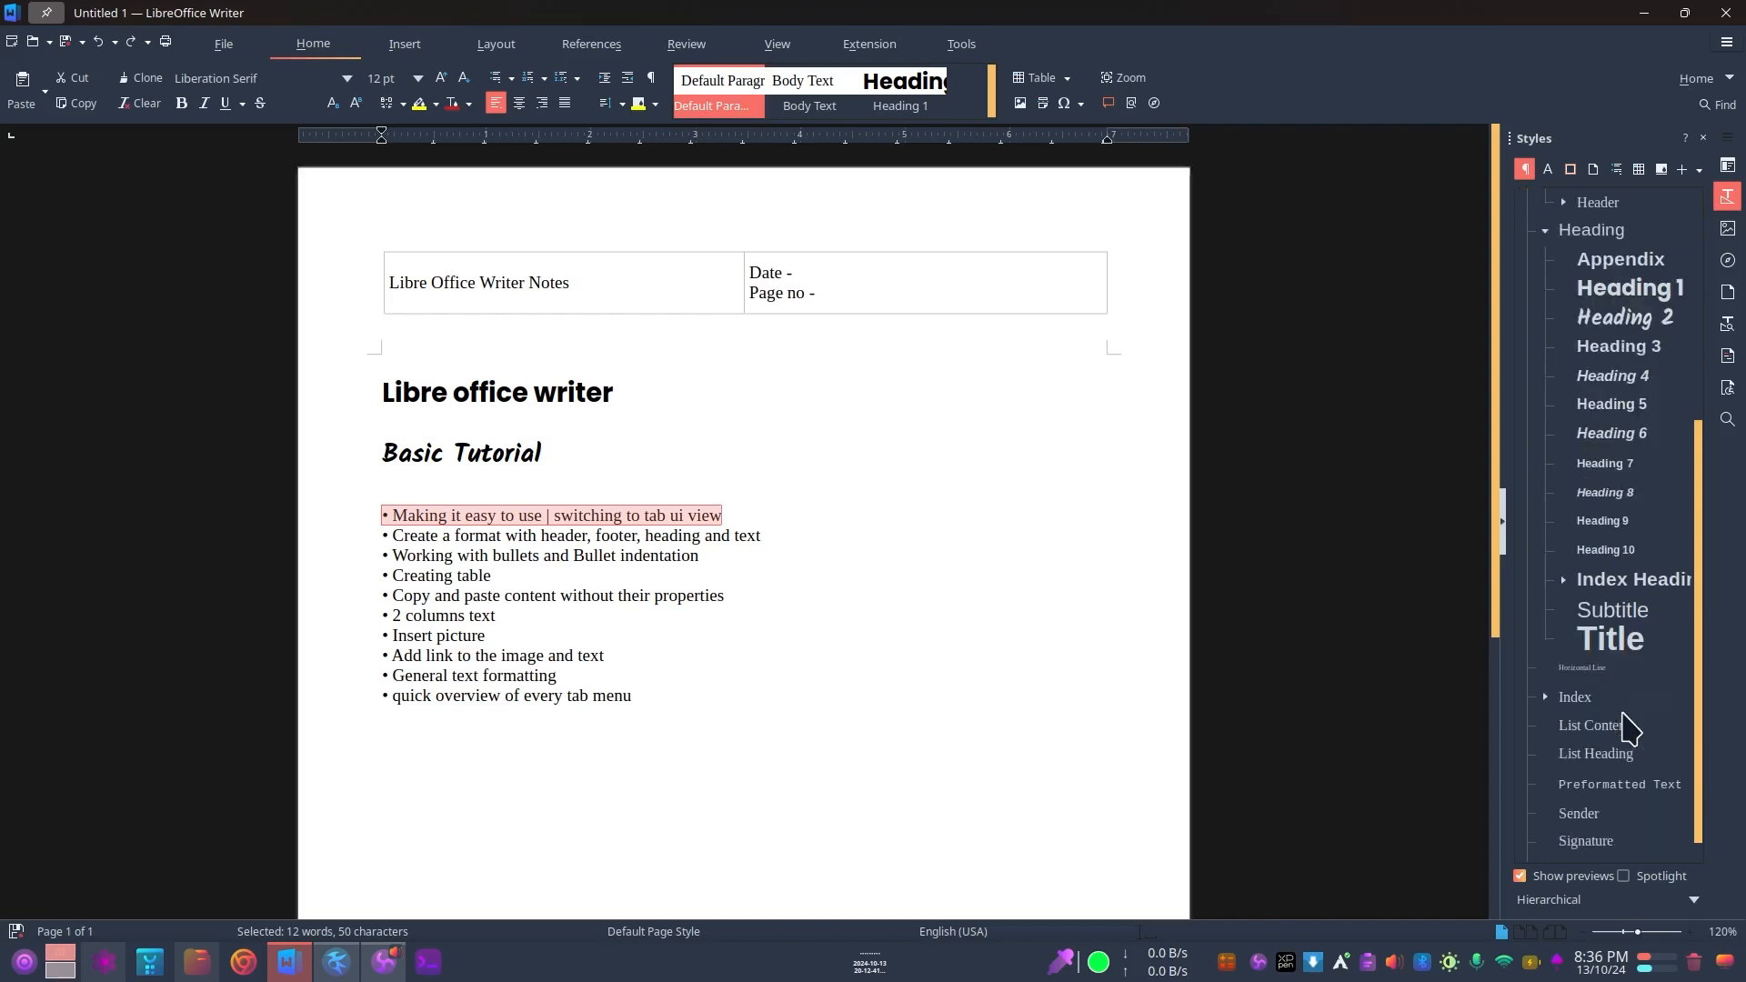
scroll(1597, 655, "up", 5)
right_click(1630, 209)
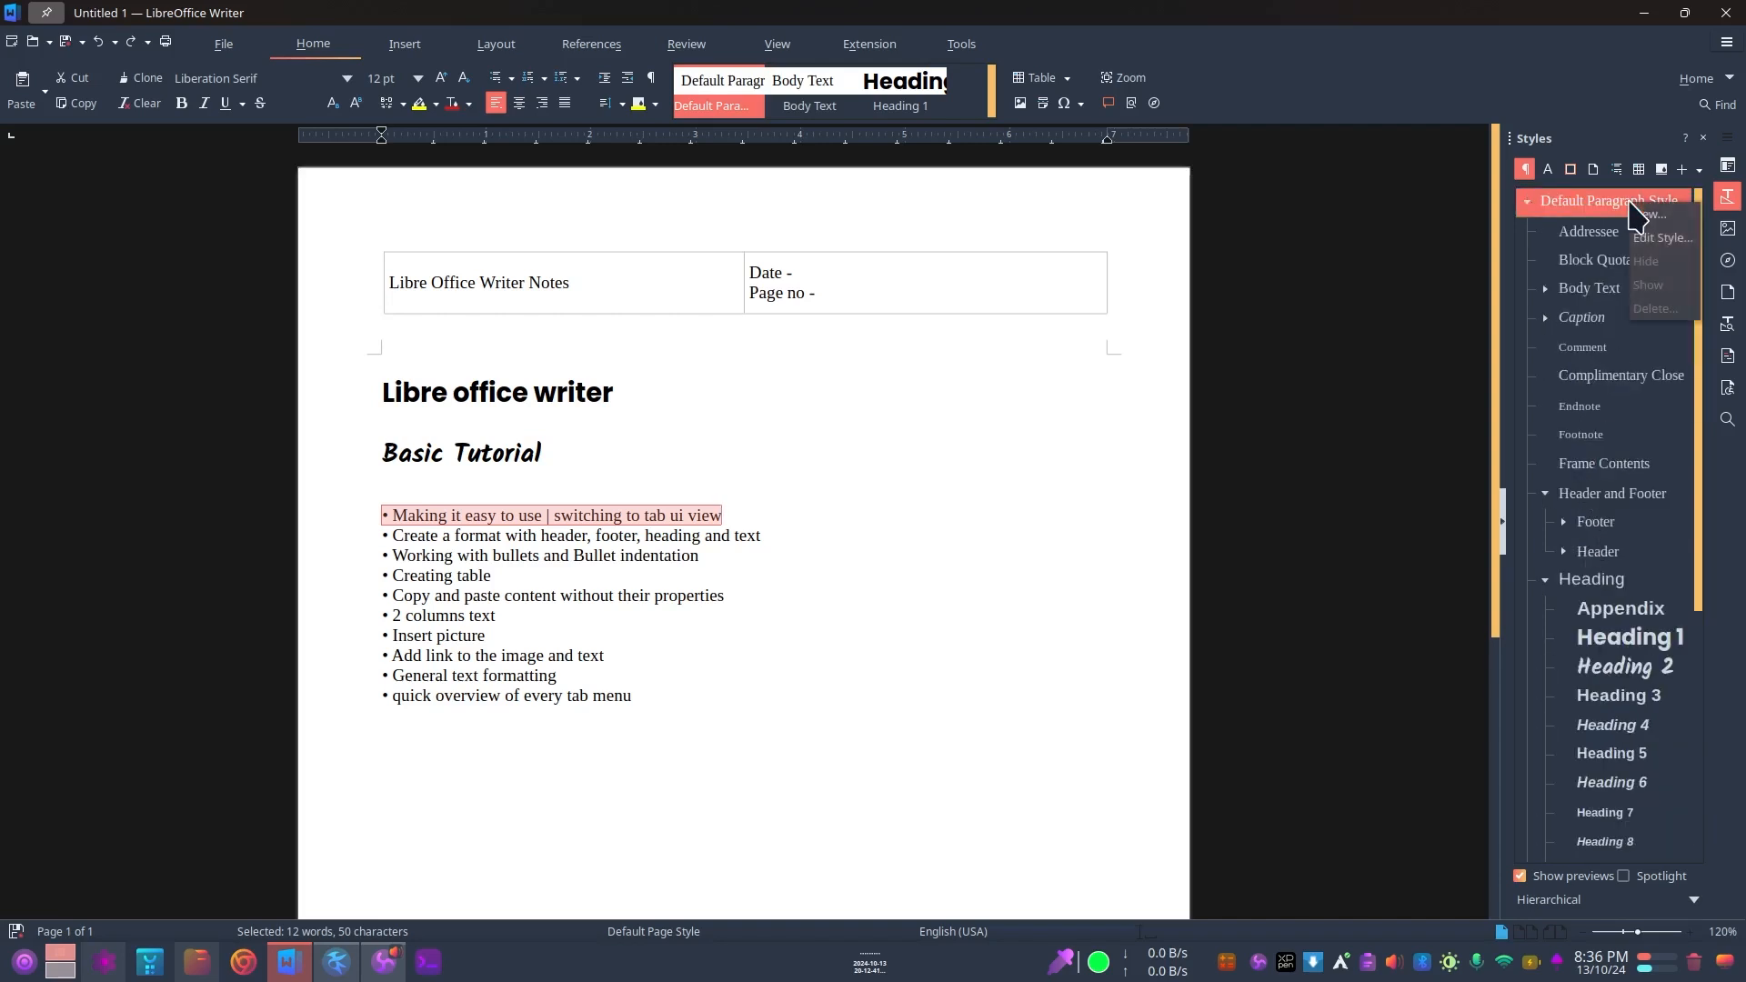
left_click(1659, 240)
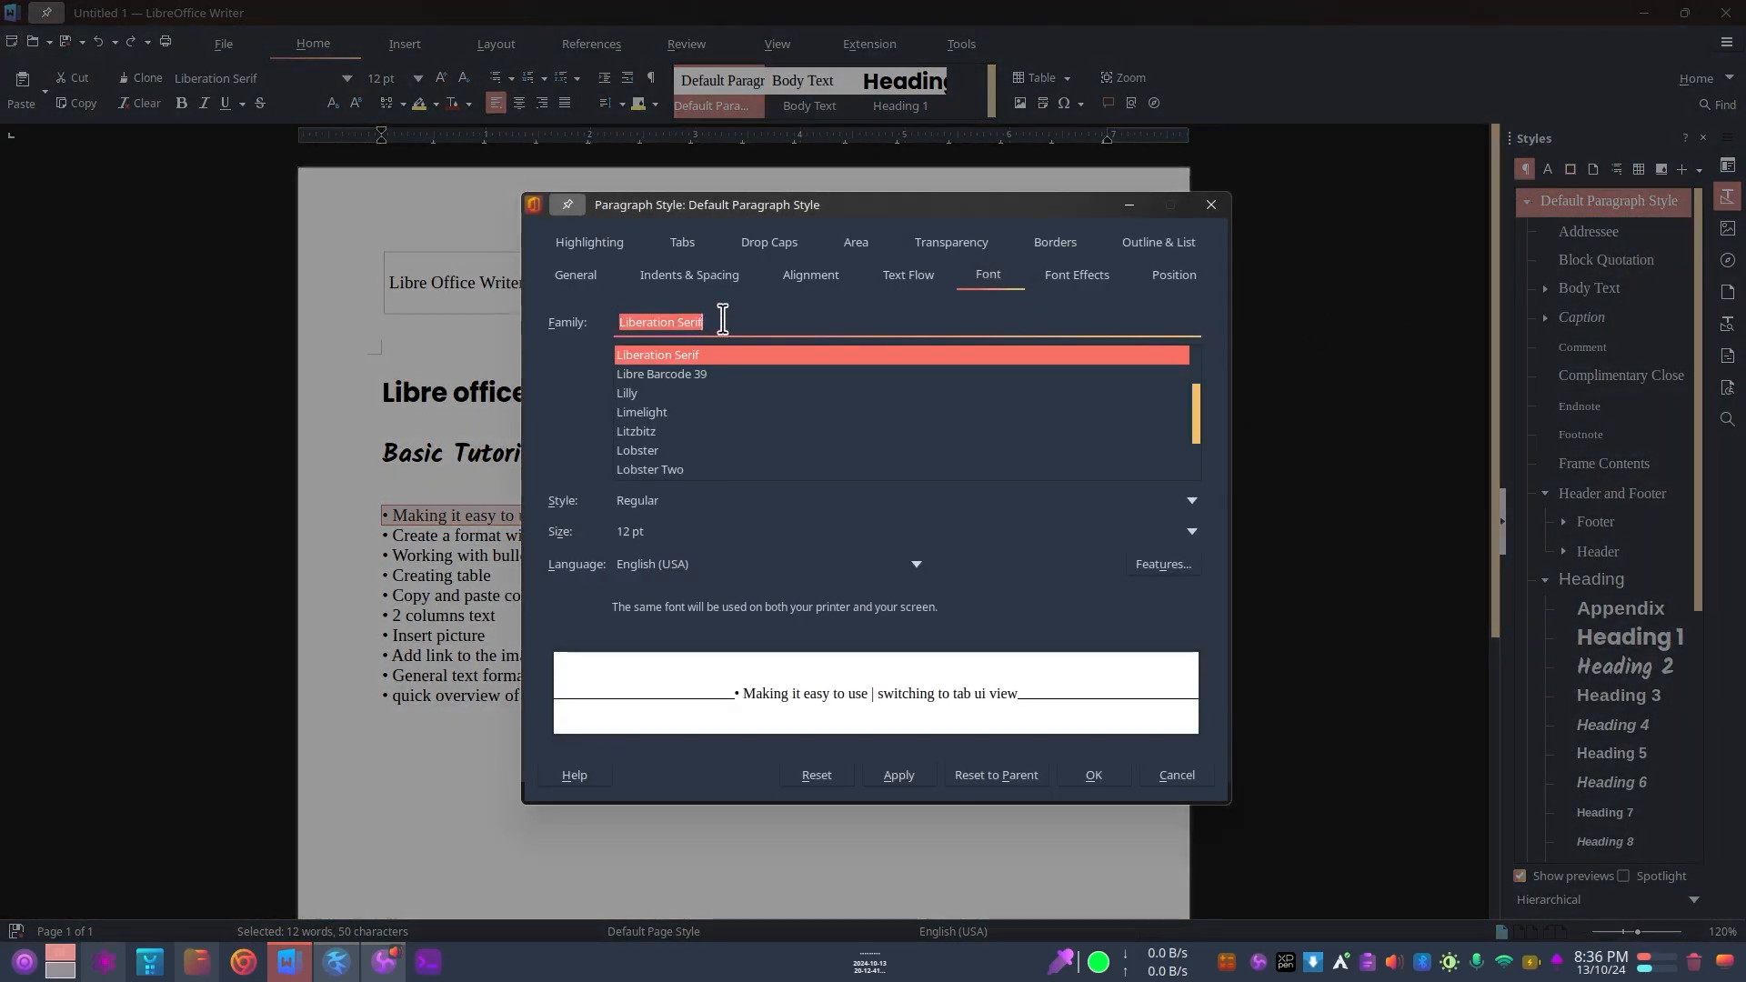
Step: Try the Megrim font family in the Default Paragraph Style
scroll(717, 441, "down", 10)
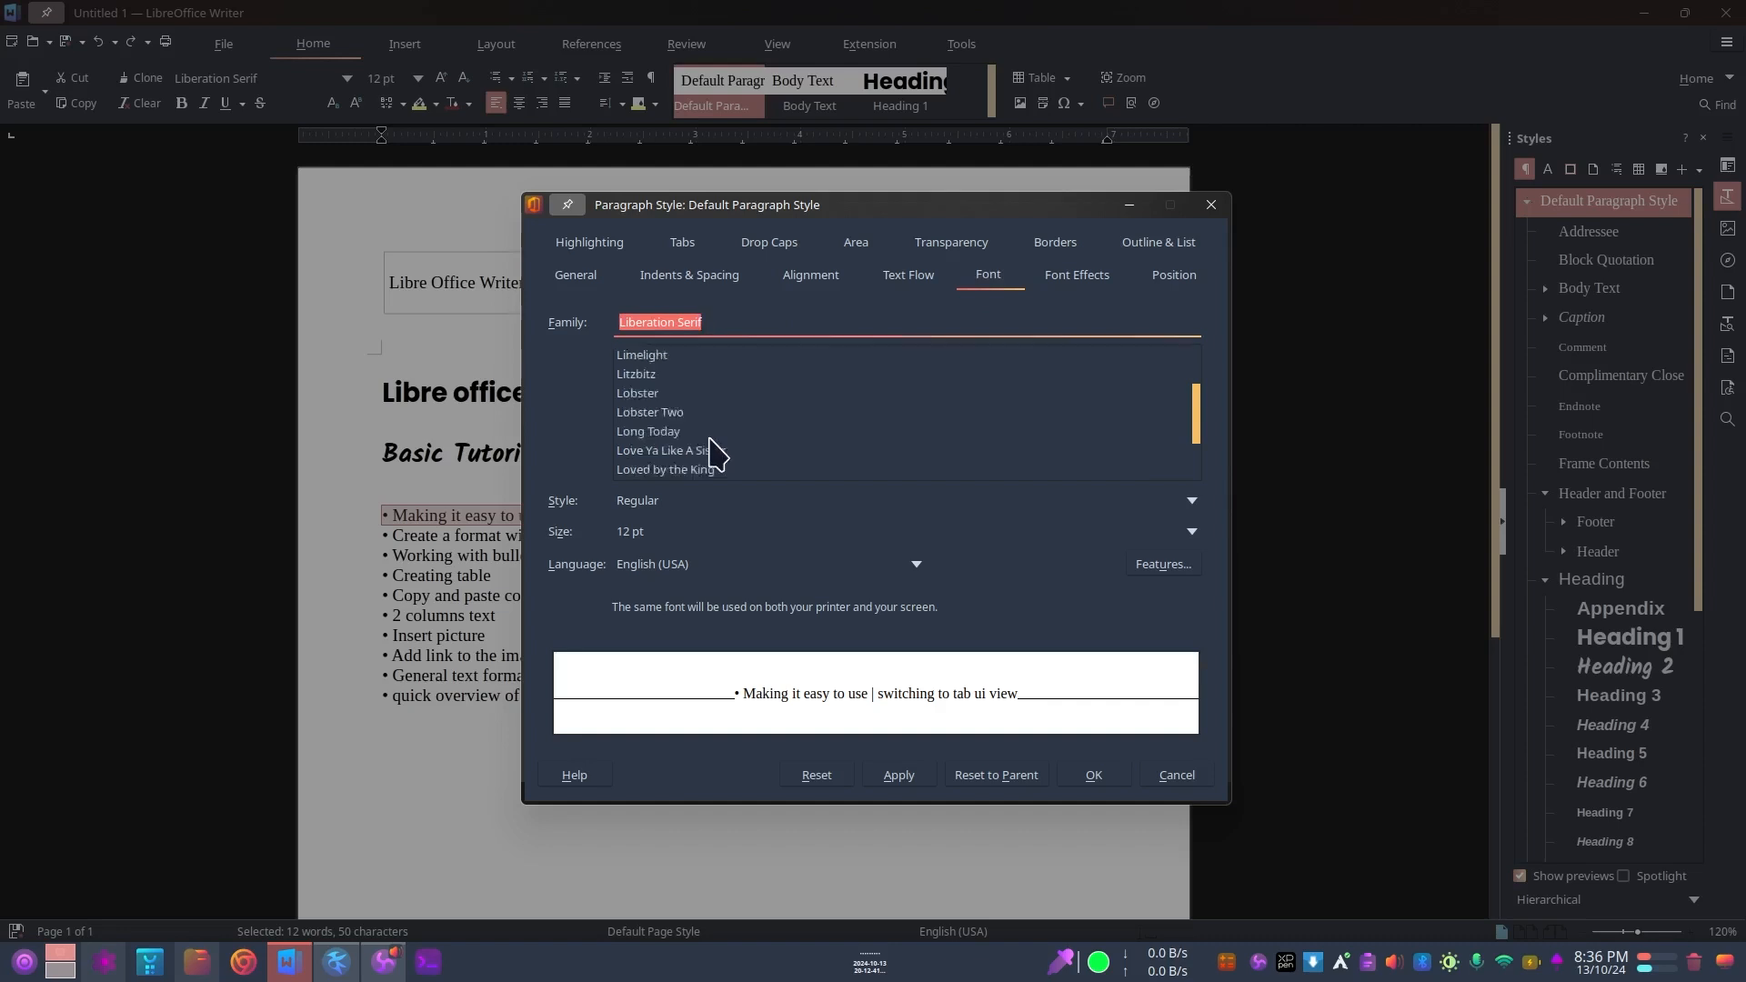
triple_click(728, 316)
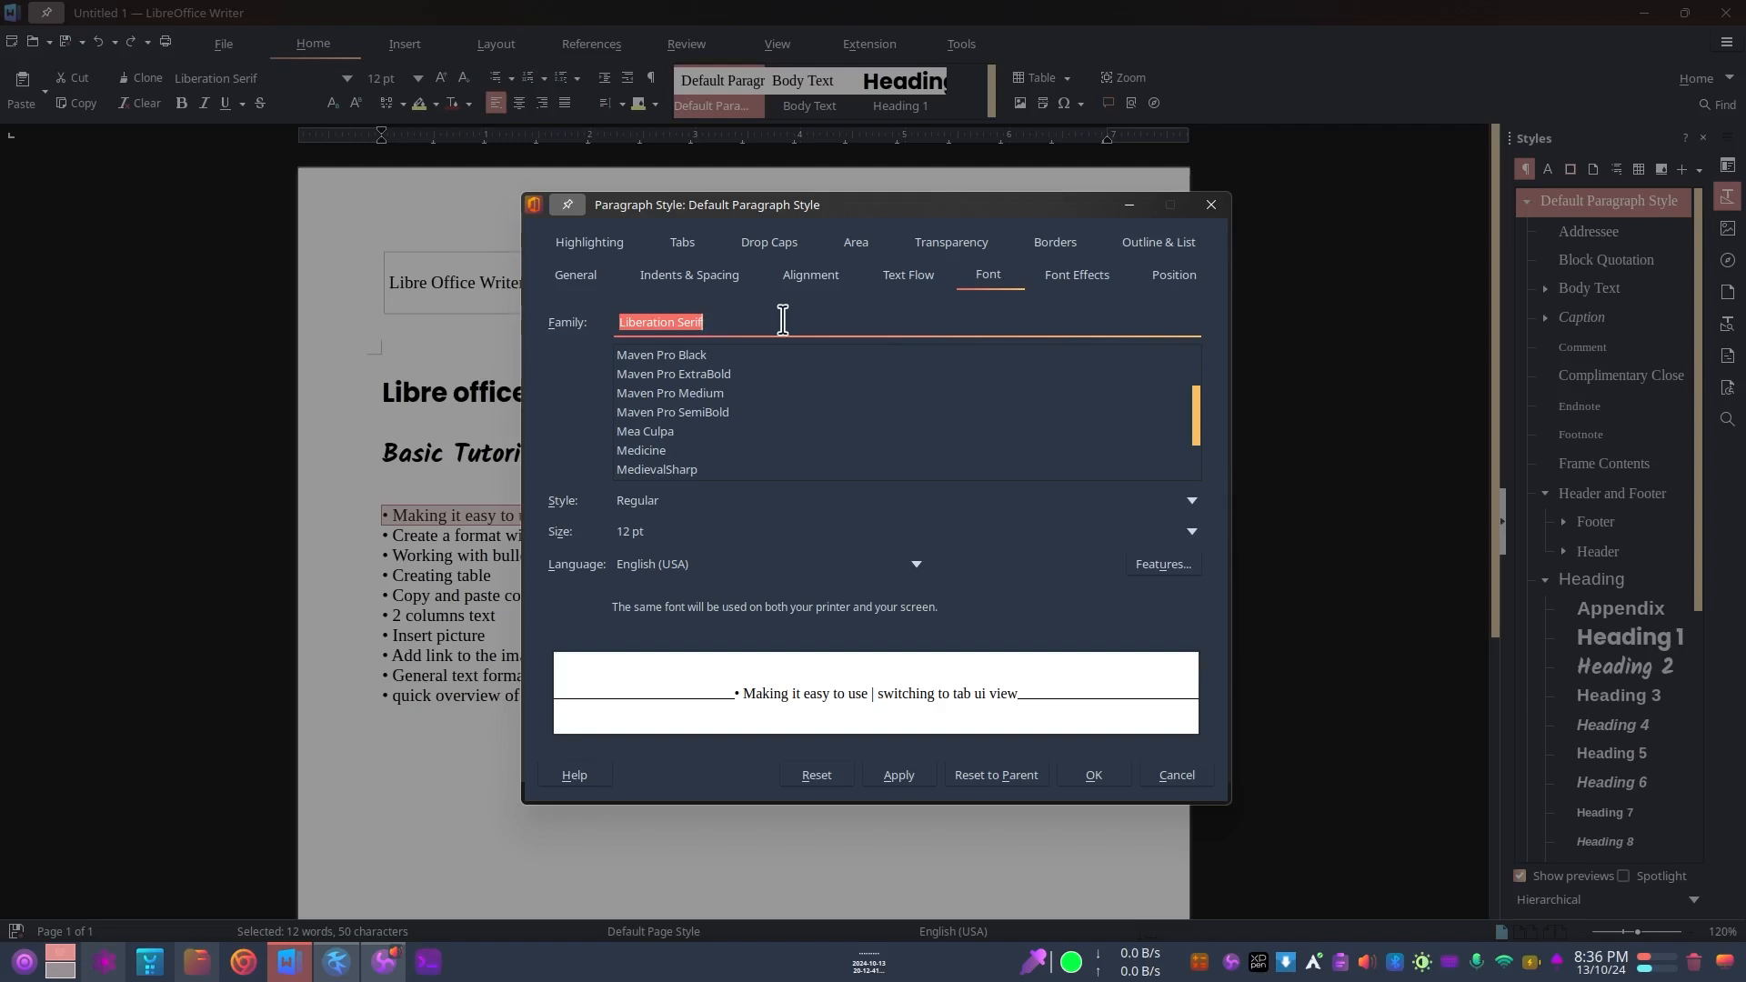
scroll(725, 421, "down", 3)
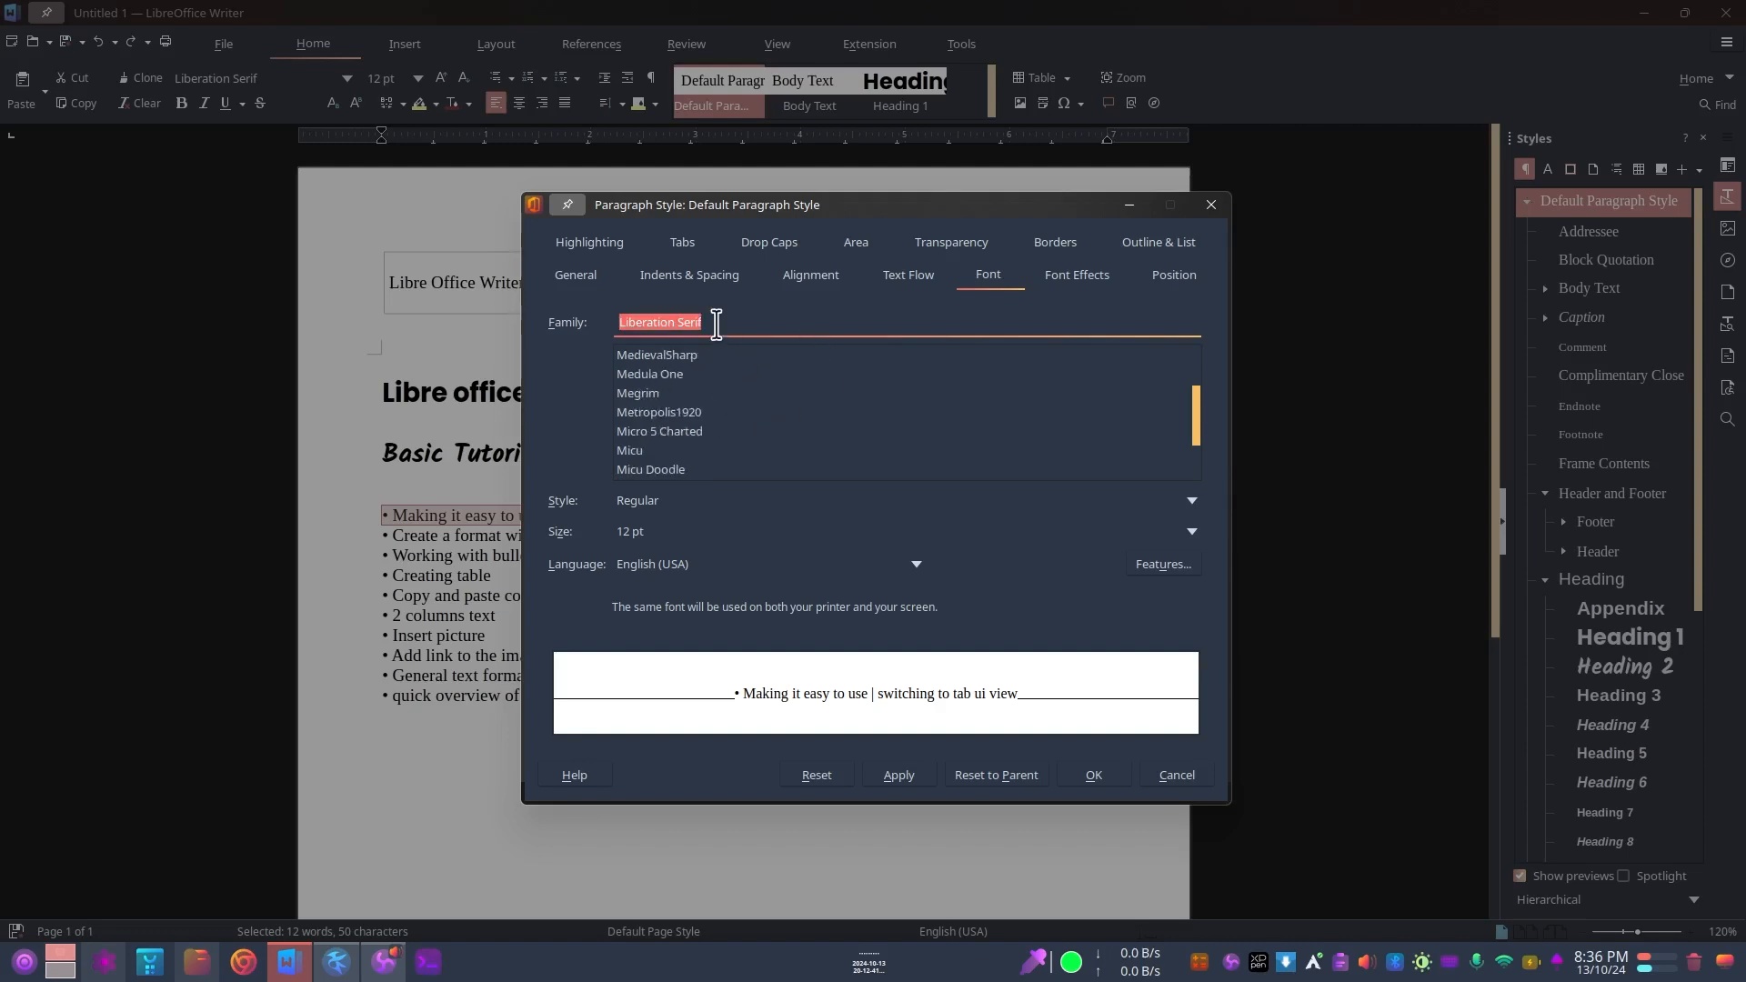
left_click(657, 396)
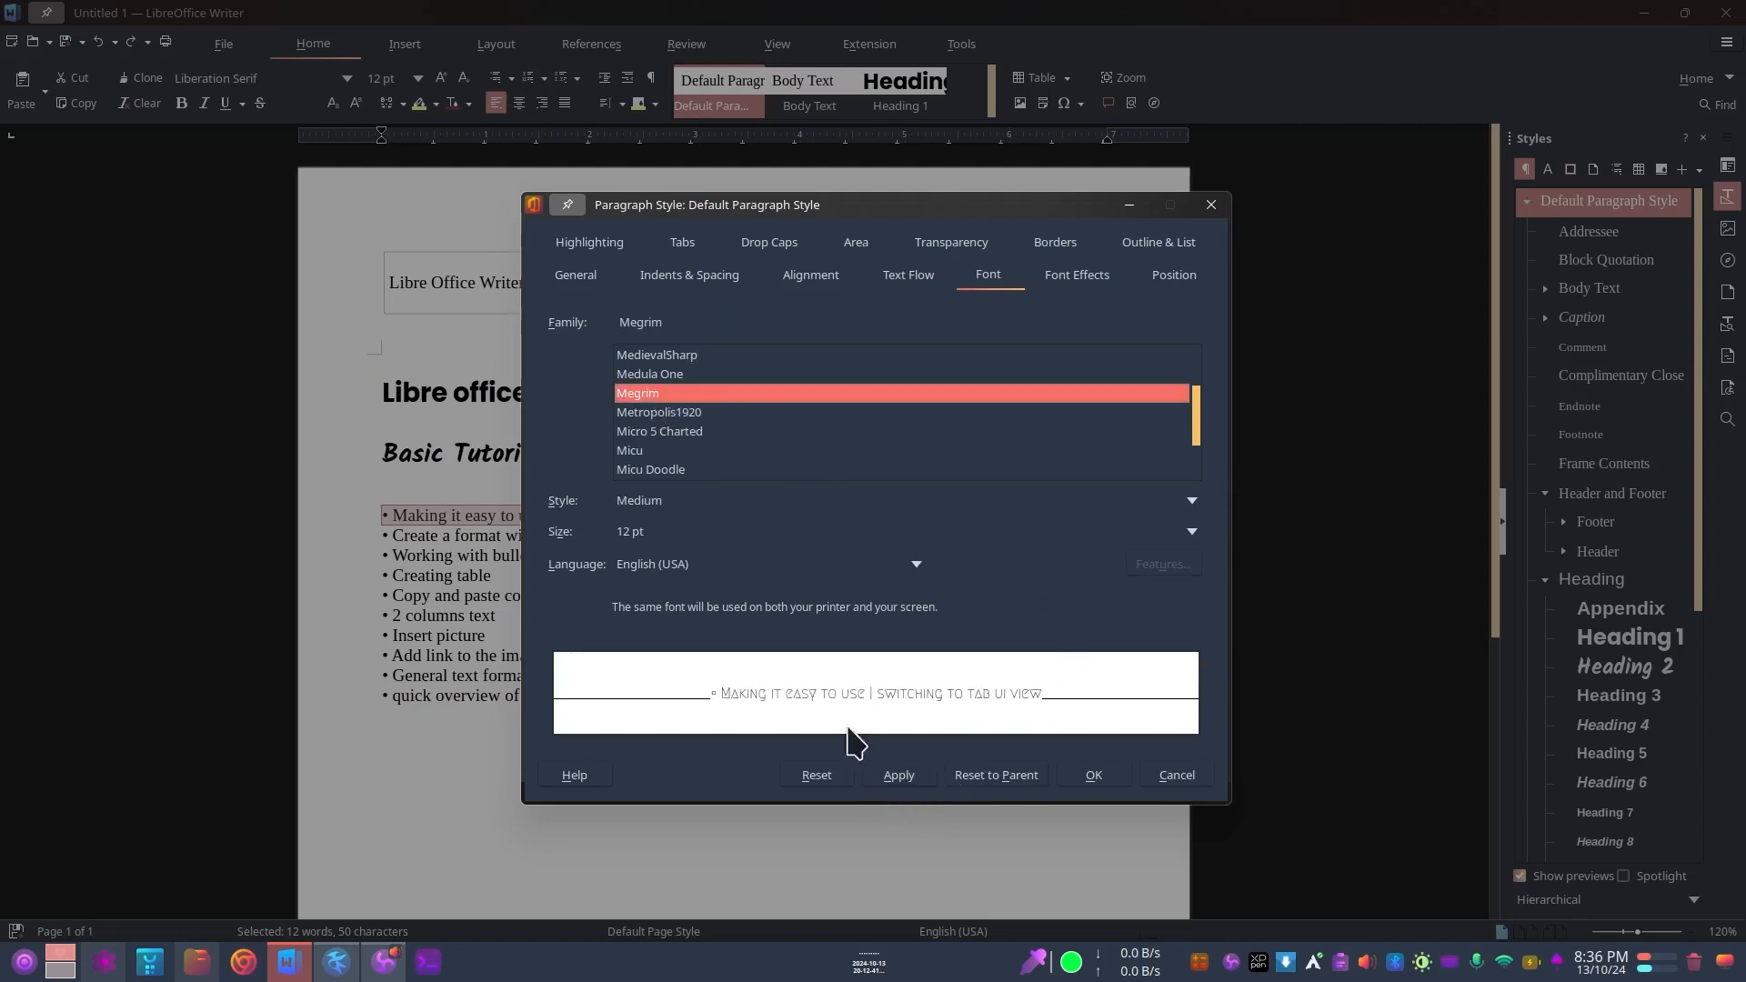
Step: Set the Default Paragraph Style's font family to Montserrat and apply the change
scroll(773, 441, "down", 3)
scroll(719, 409, "down", 3)
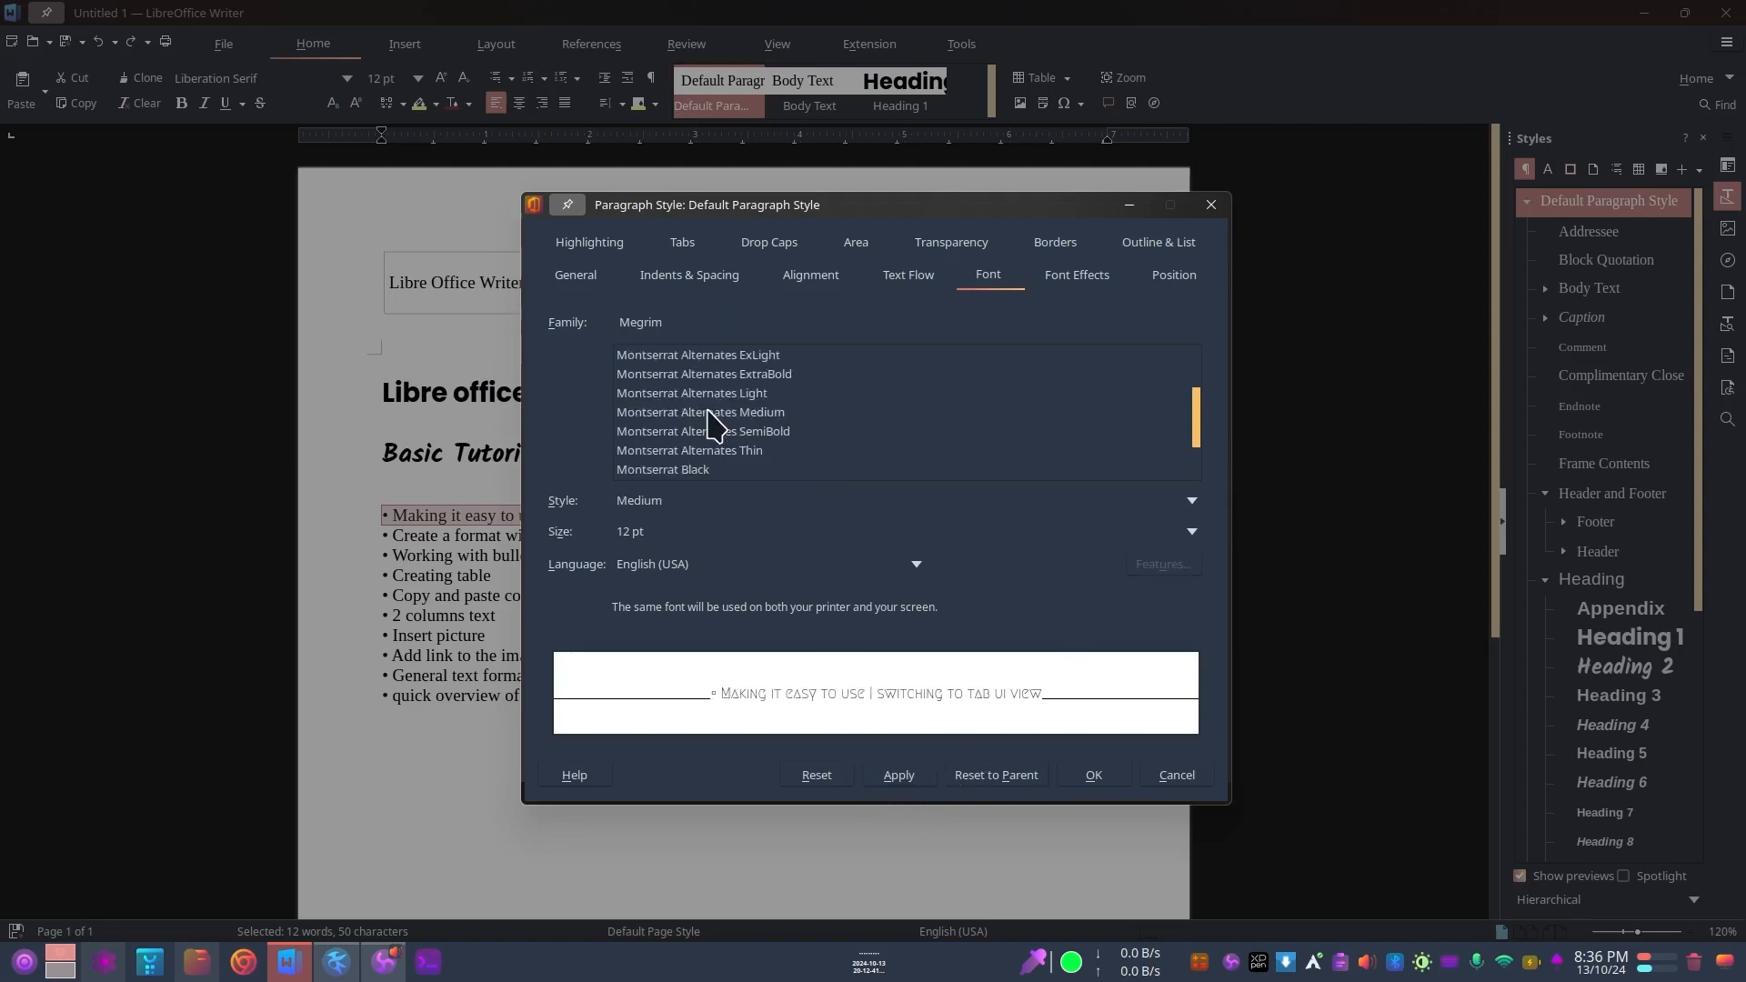
scroll(722, 432, "up", 3)
scroll(723, 436, "down", 2)
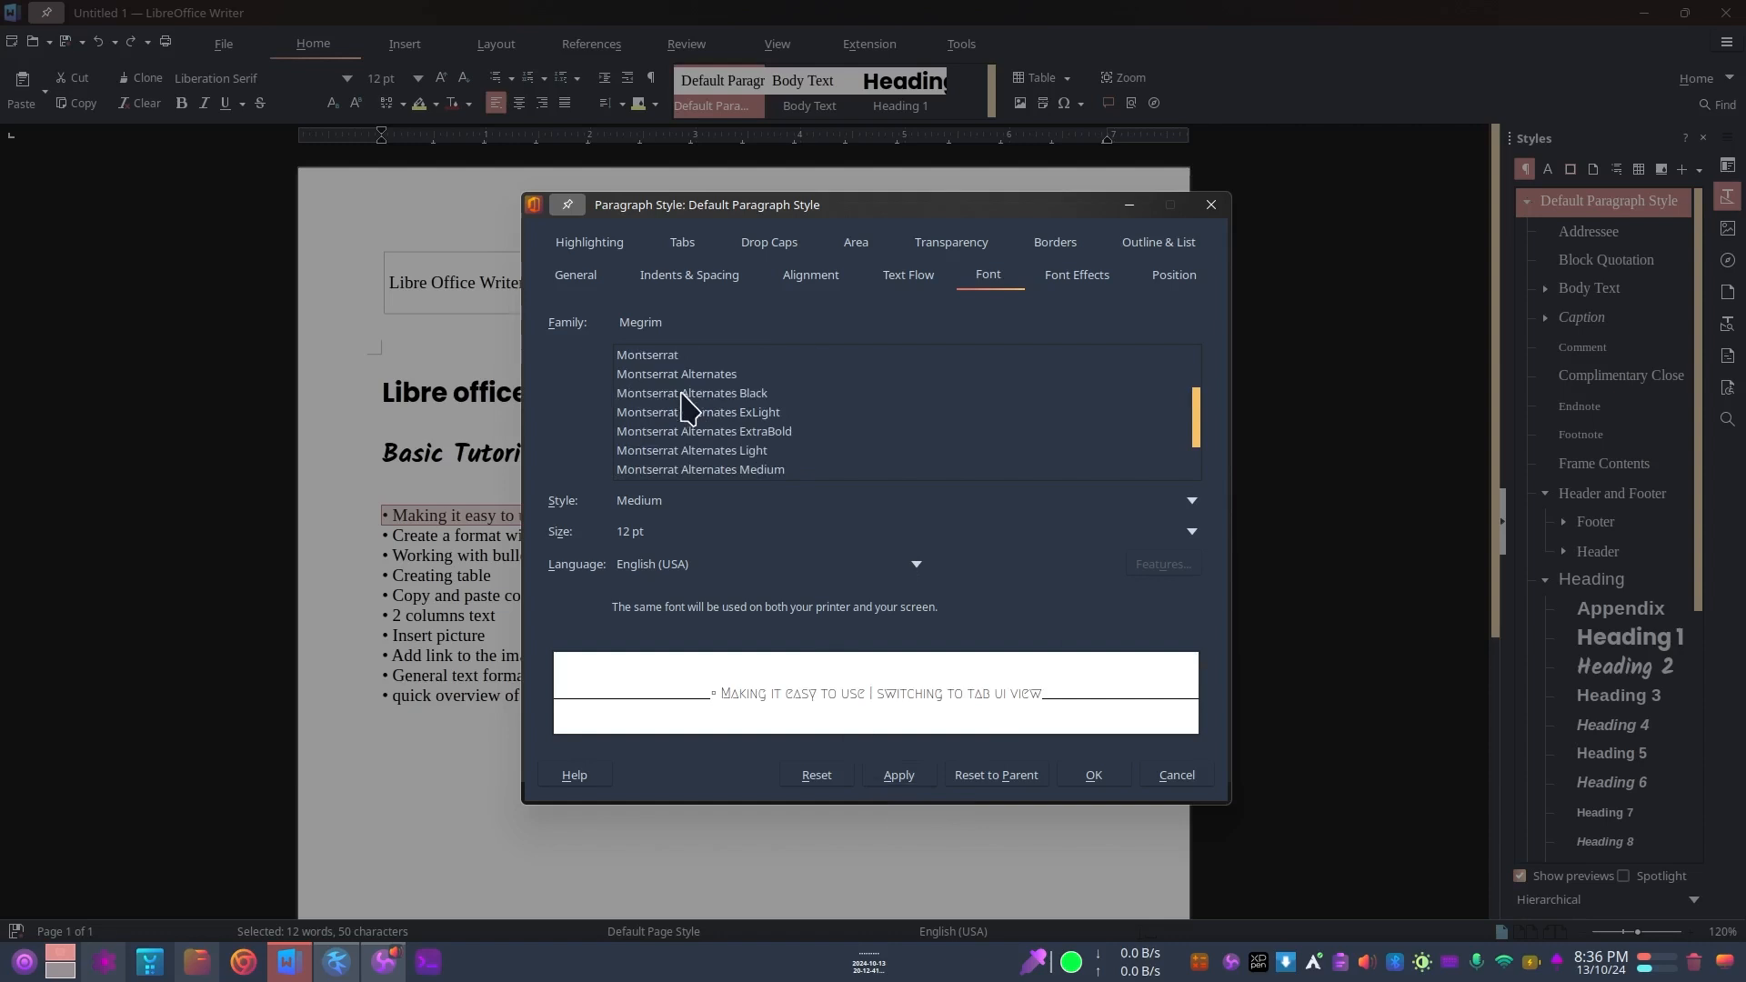
left_click(640, 357)
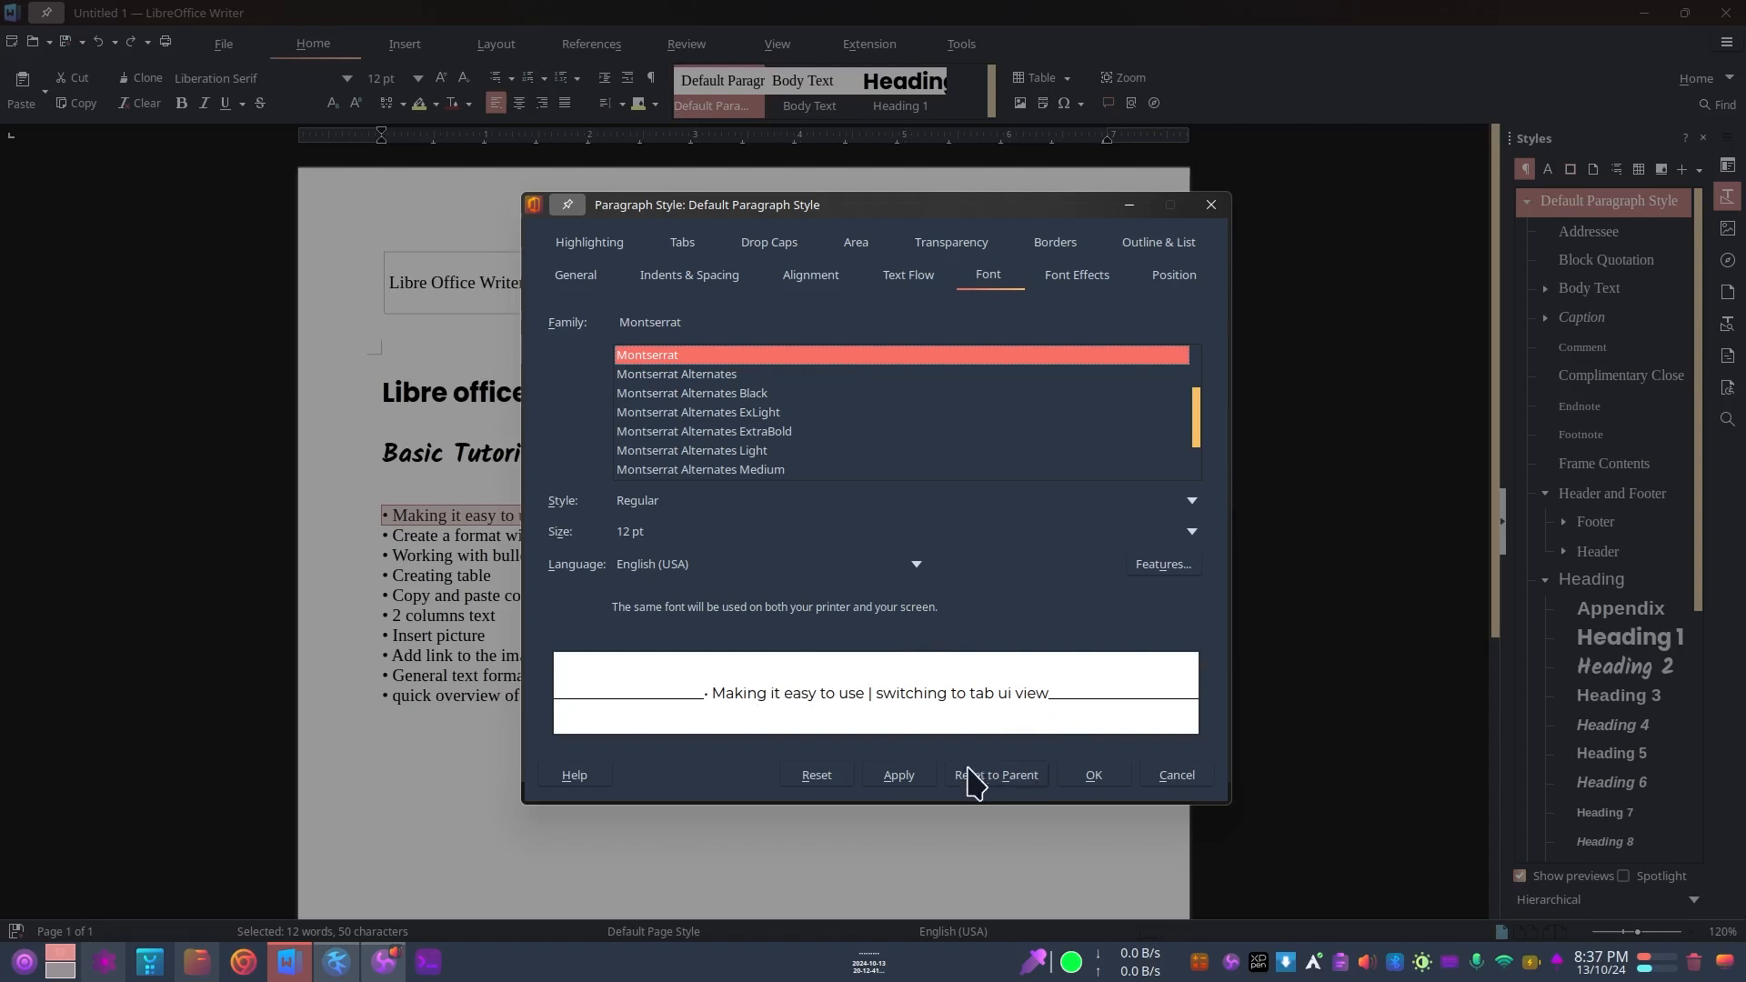
left_click(909, 778)
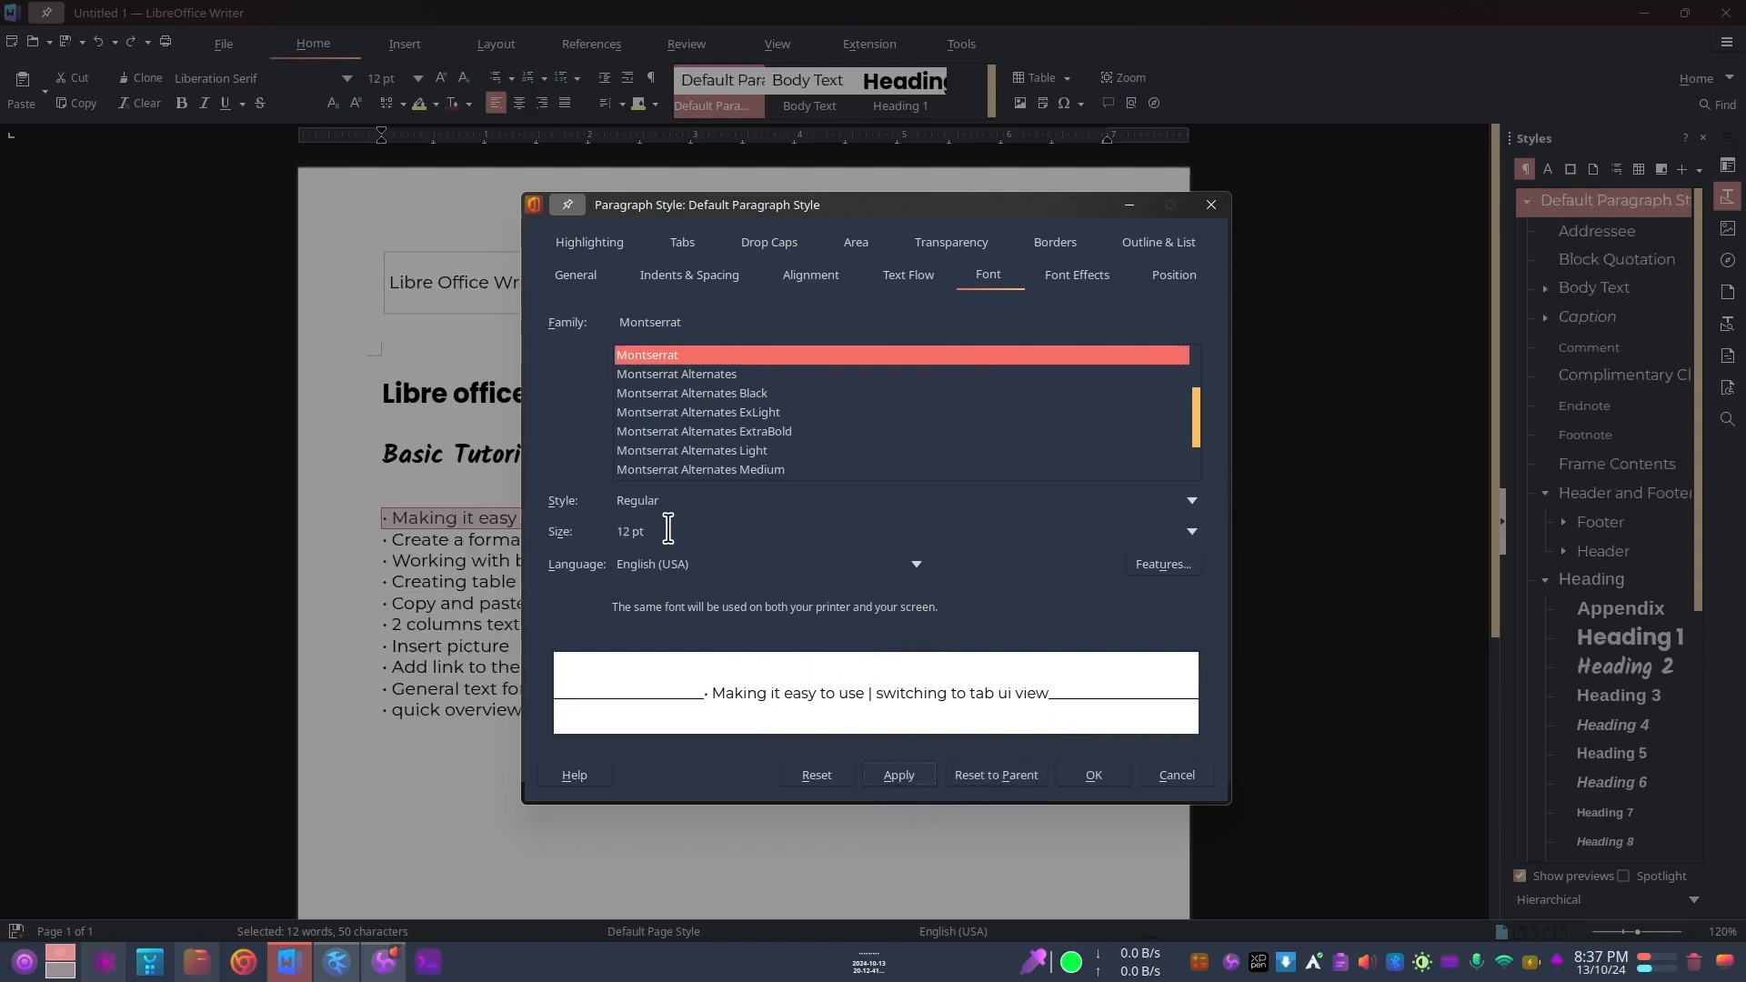
Step: Keep the Regular font style and confirm the Default Paragraph Style changes
left_click(1191, 501)
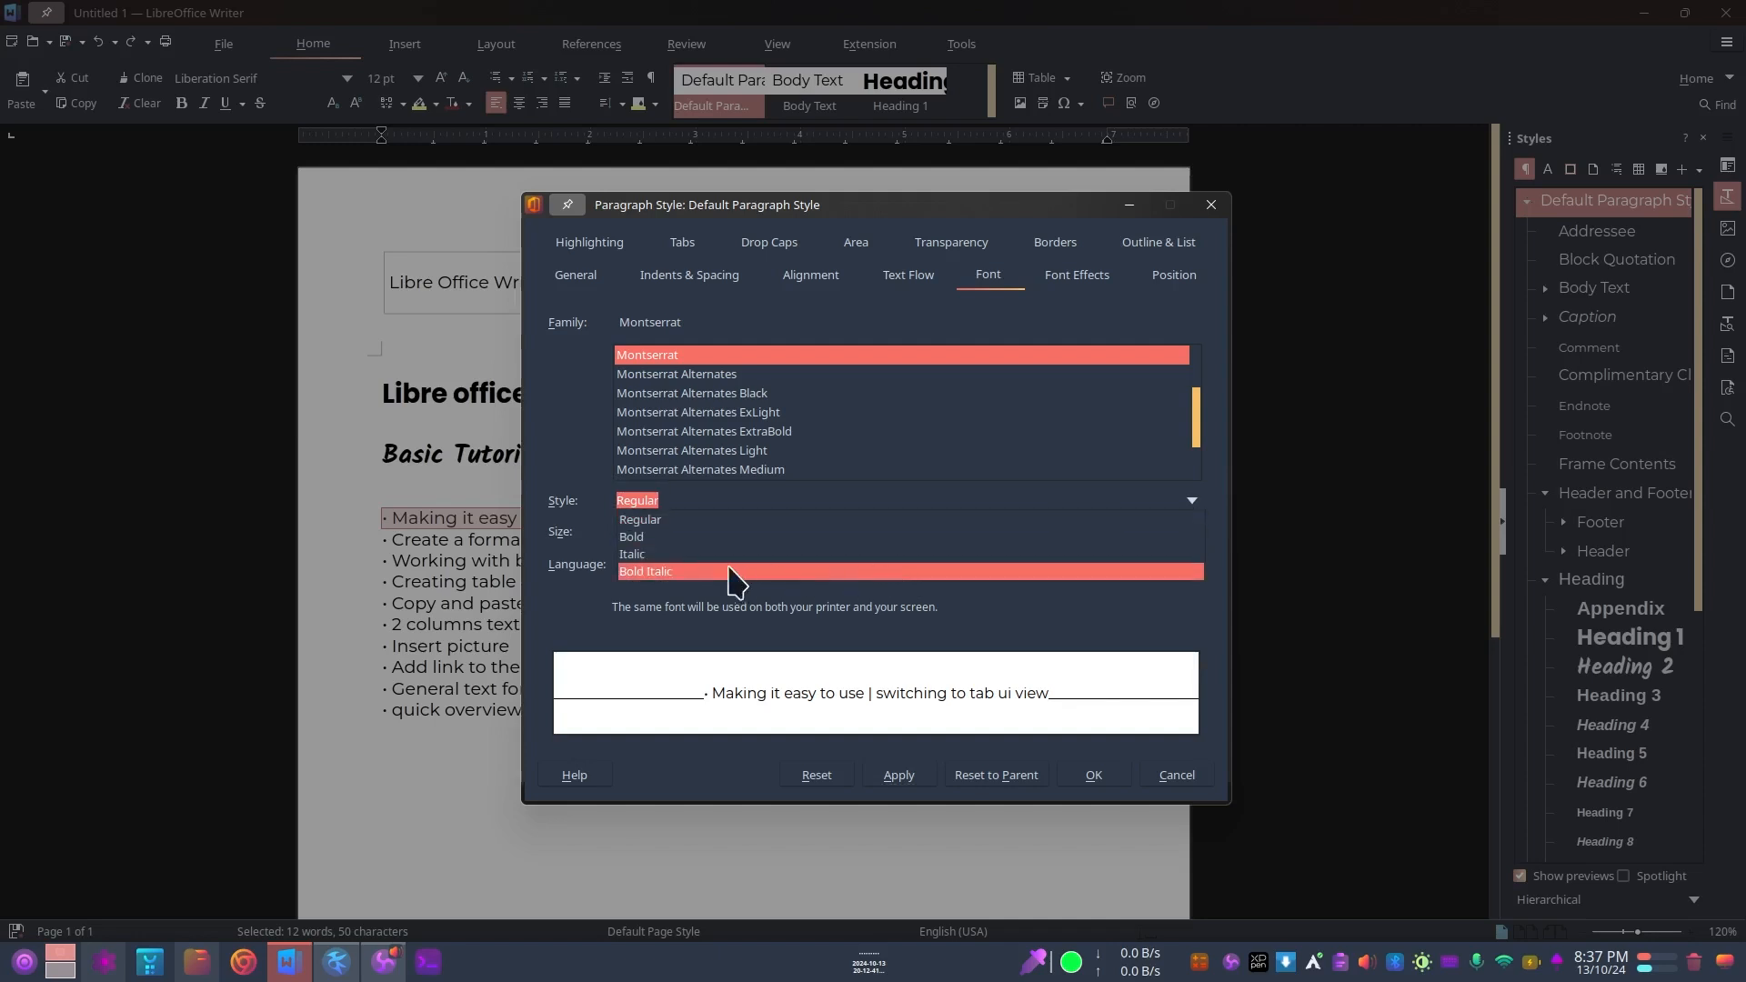
left_click(1187, 501)
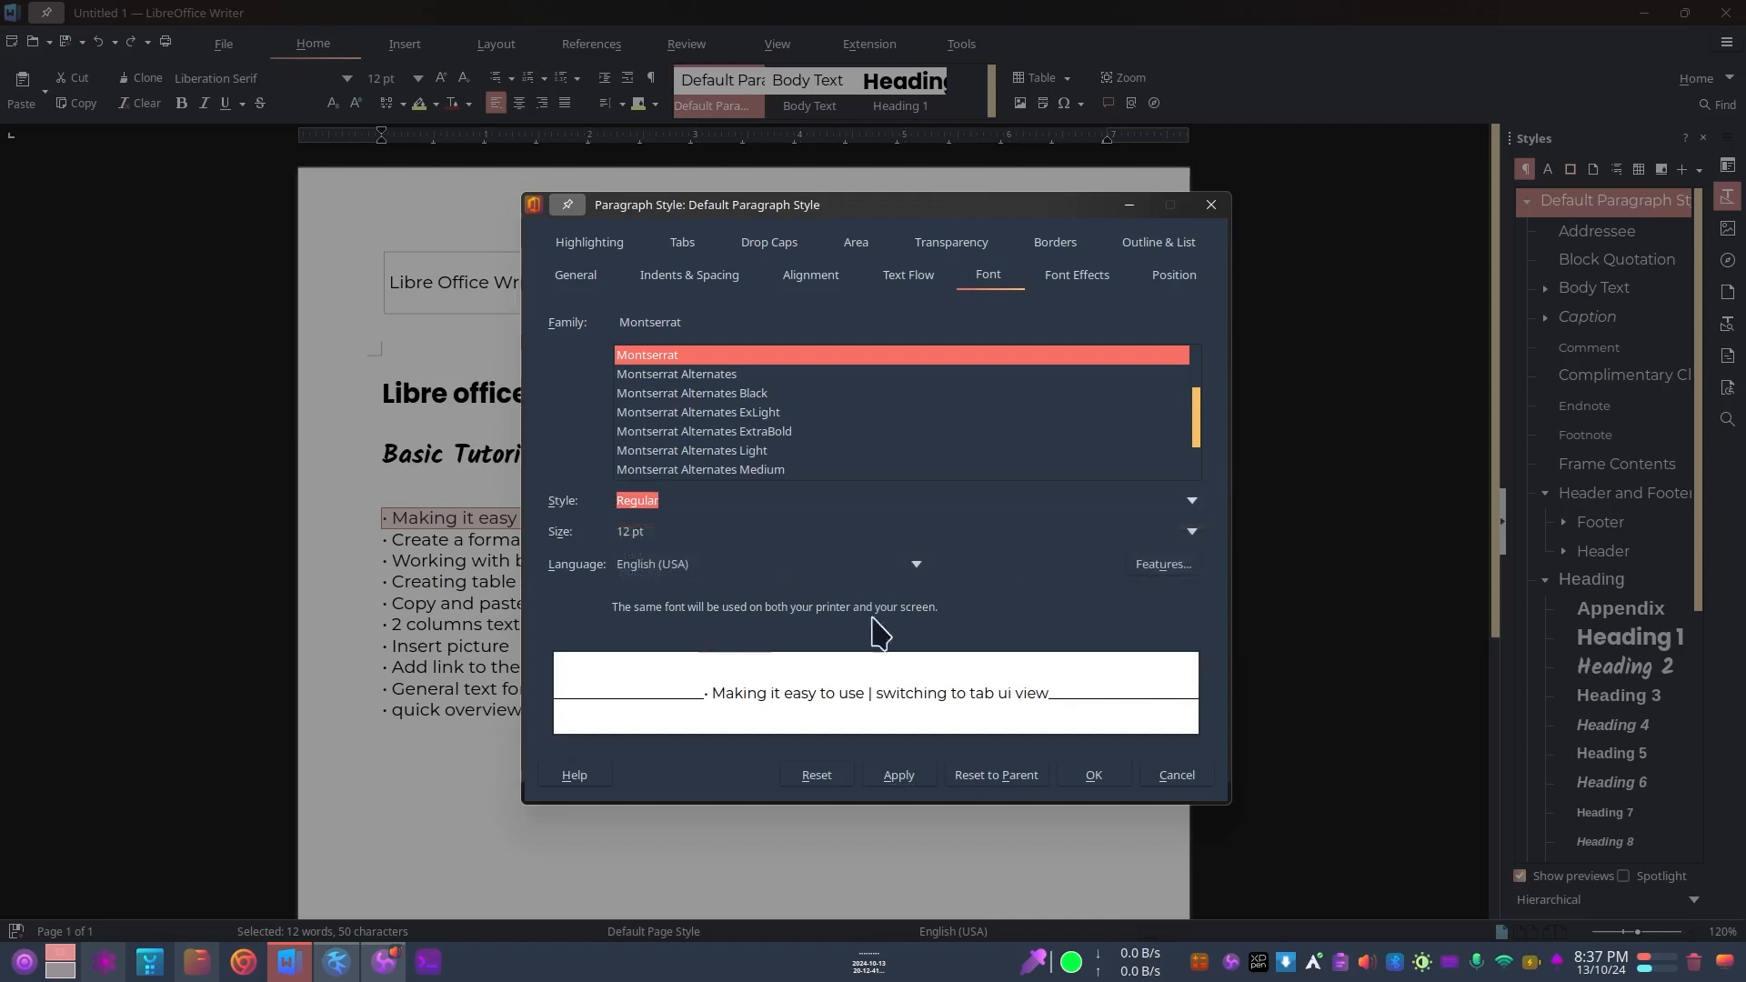
left_click(892, 782)
left_click(1091, 775)
Step: Examine the default text formatting of the bullet list and the "Libre Office Writer Notes" header cell
left_click(623, 595)
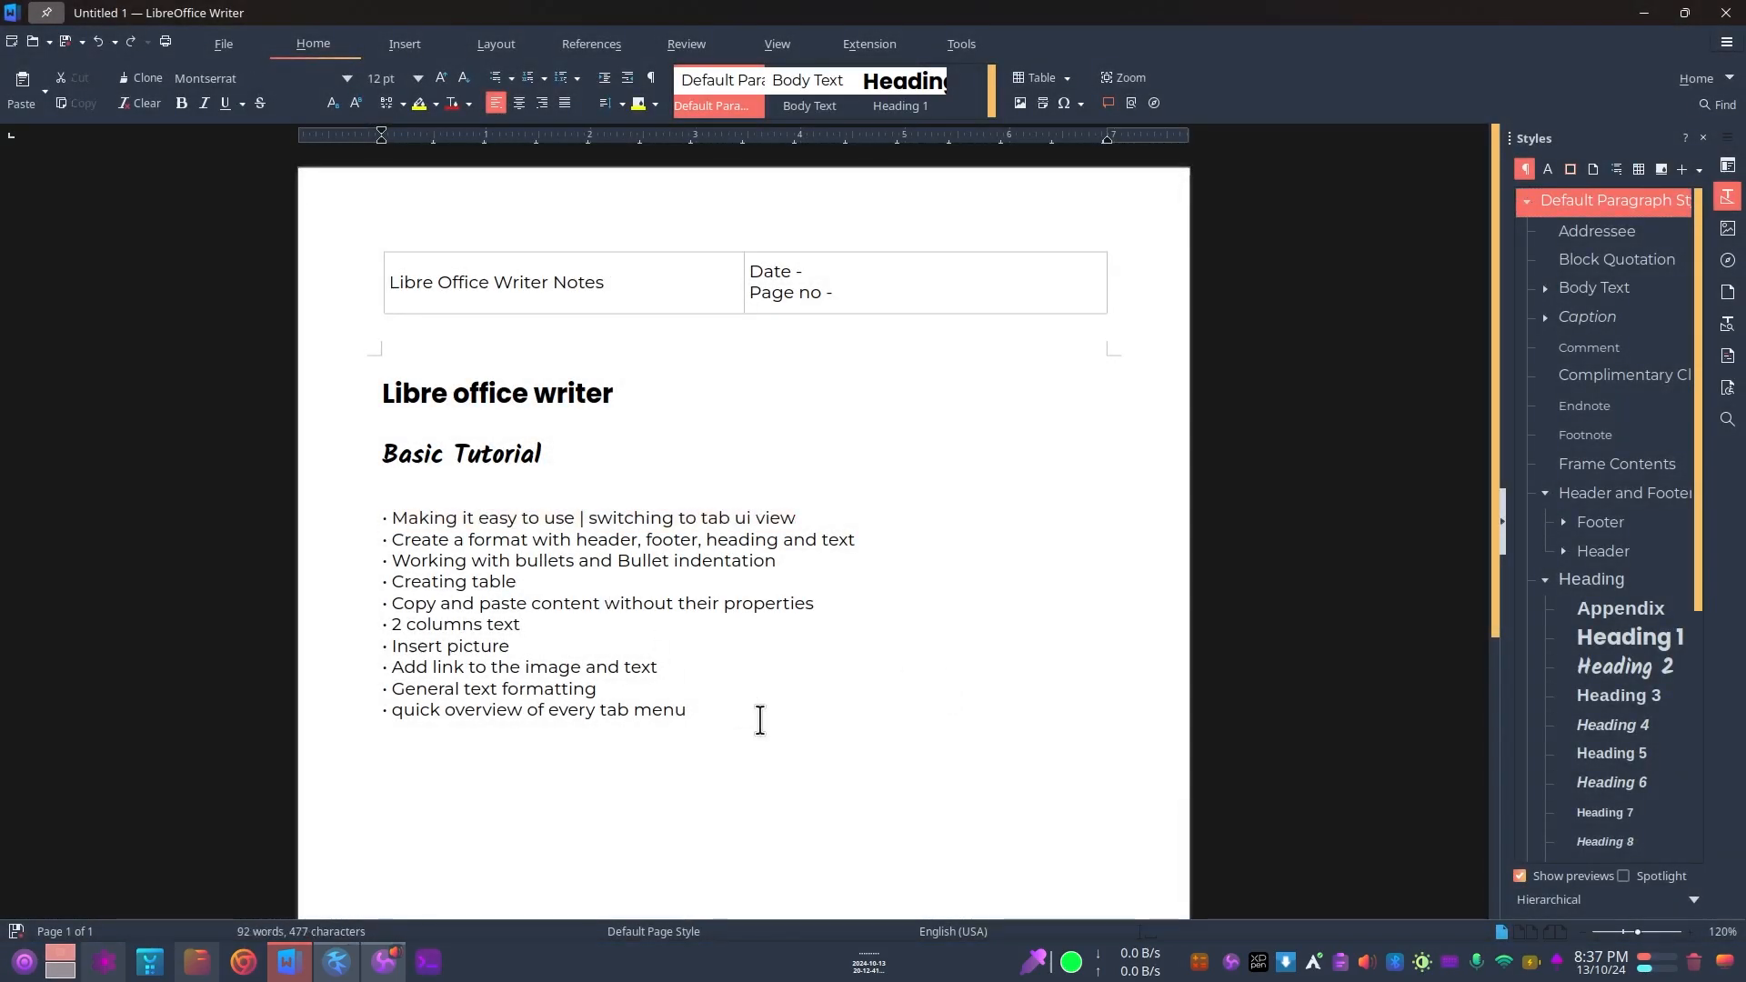
left_click_drag(760, 721, 452, 576)
left_click(406, 512)
left_click_drag(390, 515, 834, 518)
left_click_drag(740, 725, 398, 506)
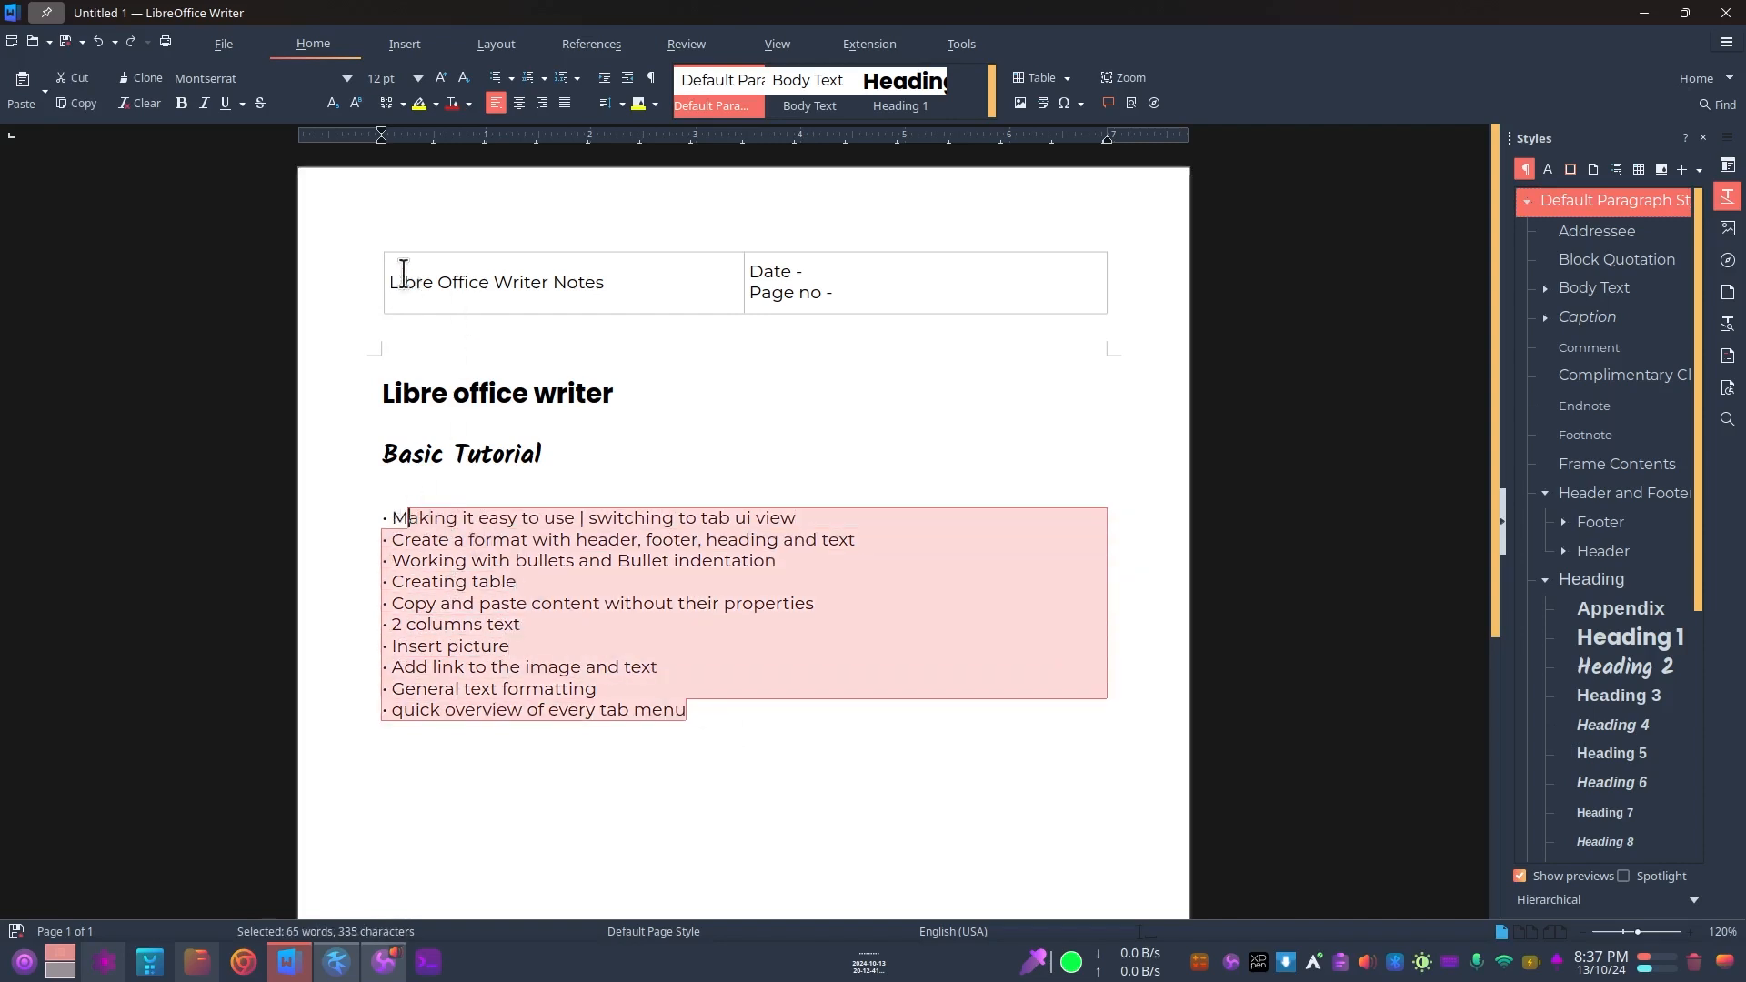
left_click_drag(397, 280, 604, 284)
left_click(610, 643)
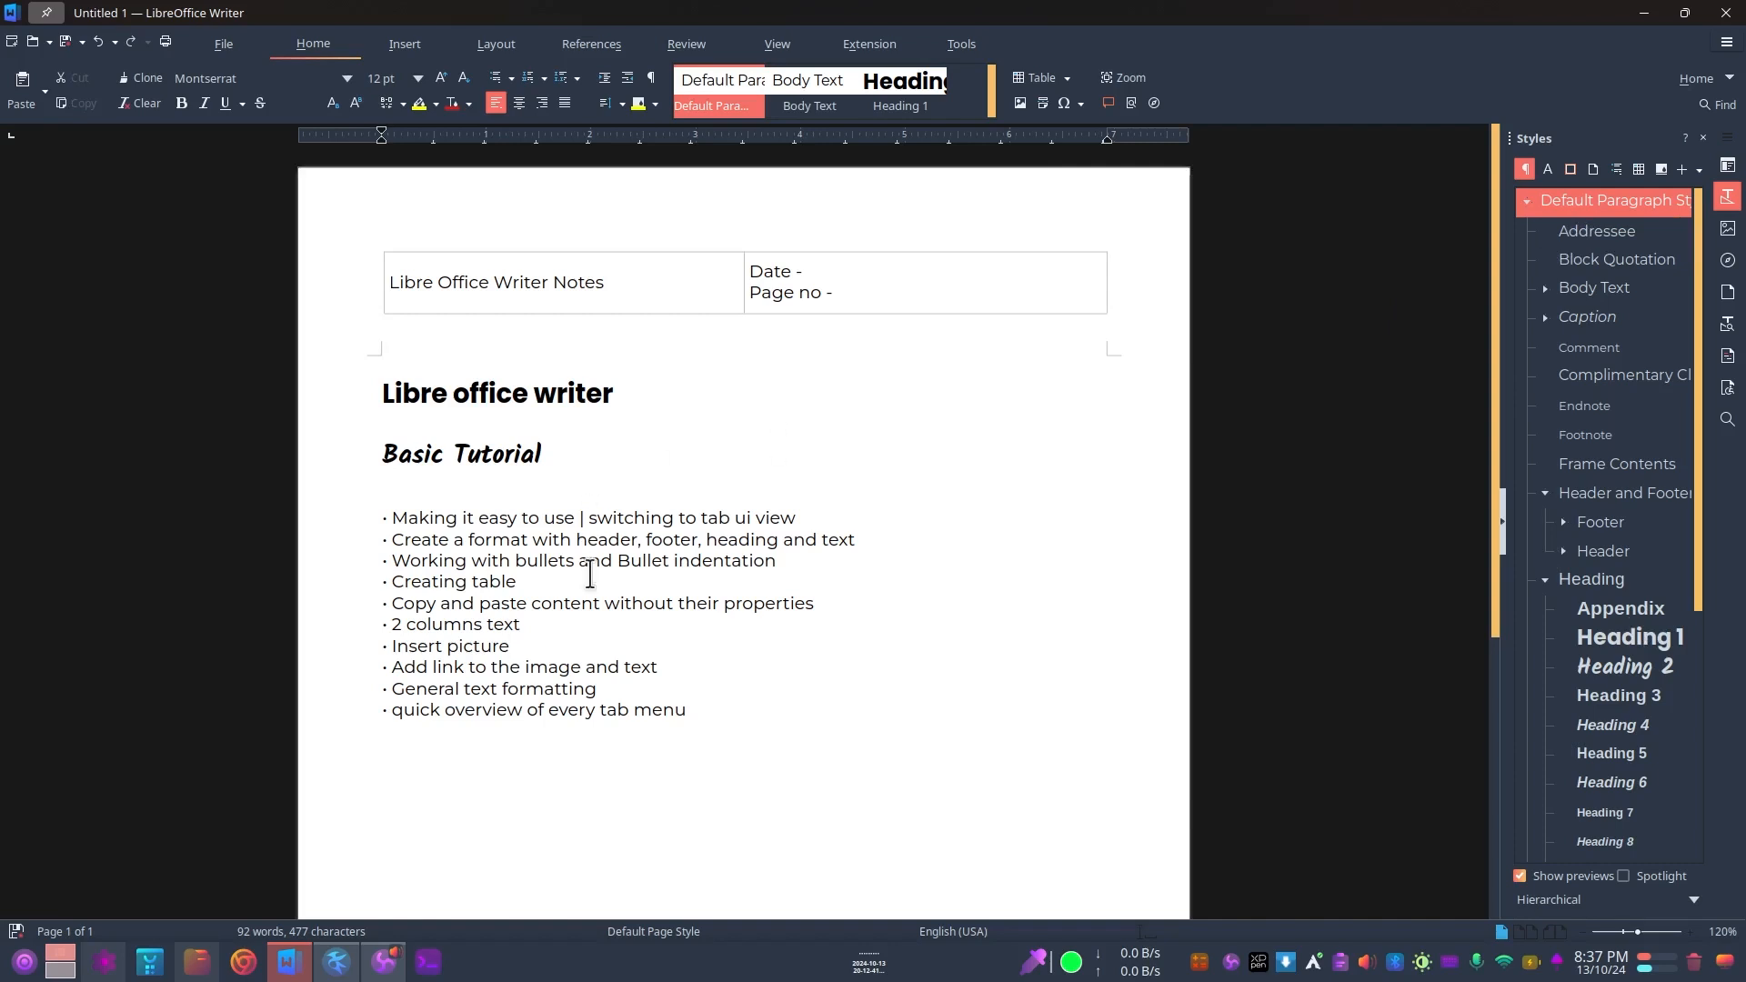
left_click_drag(744, 720, 382, 527)
left_click(471, 545)
Step: Compare the paragraph styles used by the "Libre office writer" and "Basic Tutorial" headings
left_click_drag(382, 393, 661, 390)
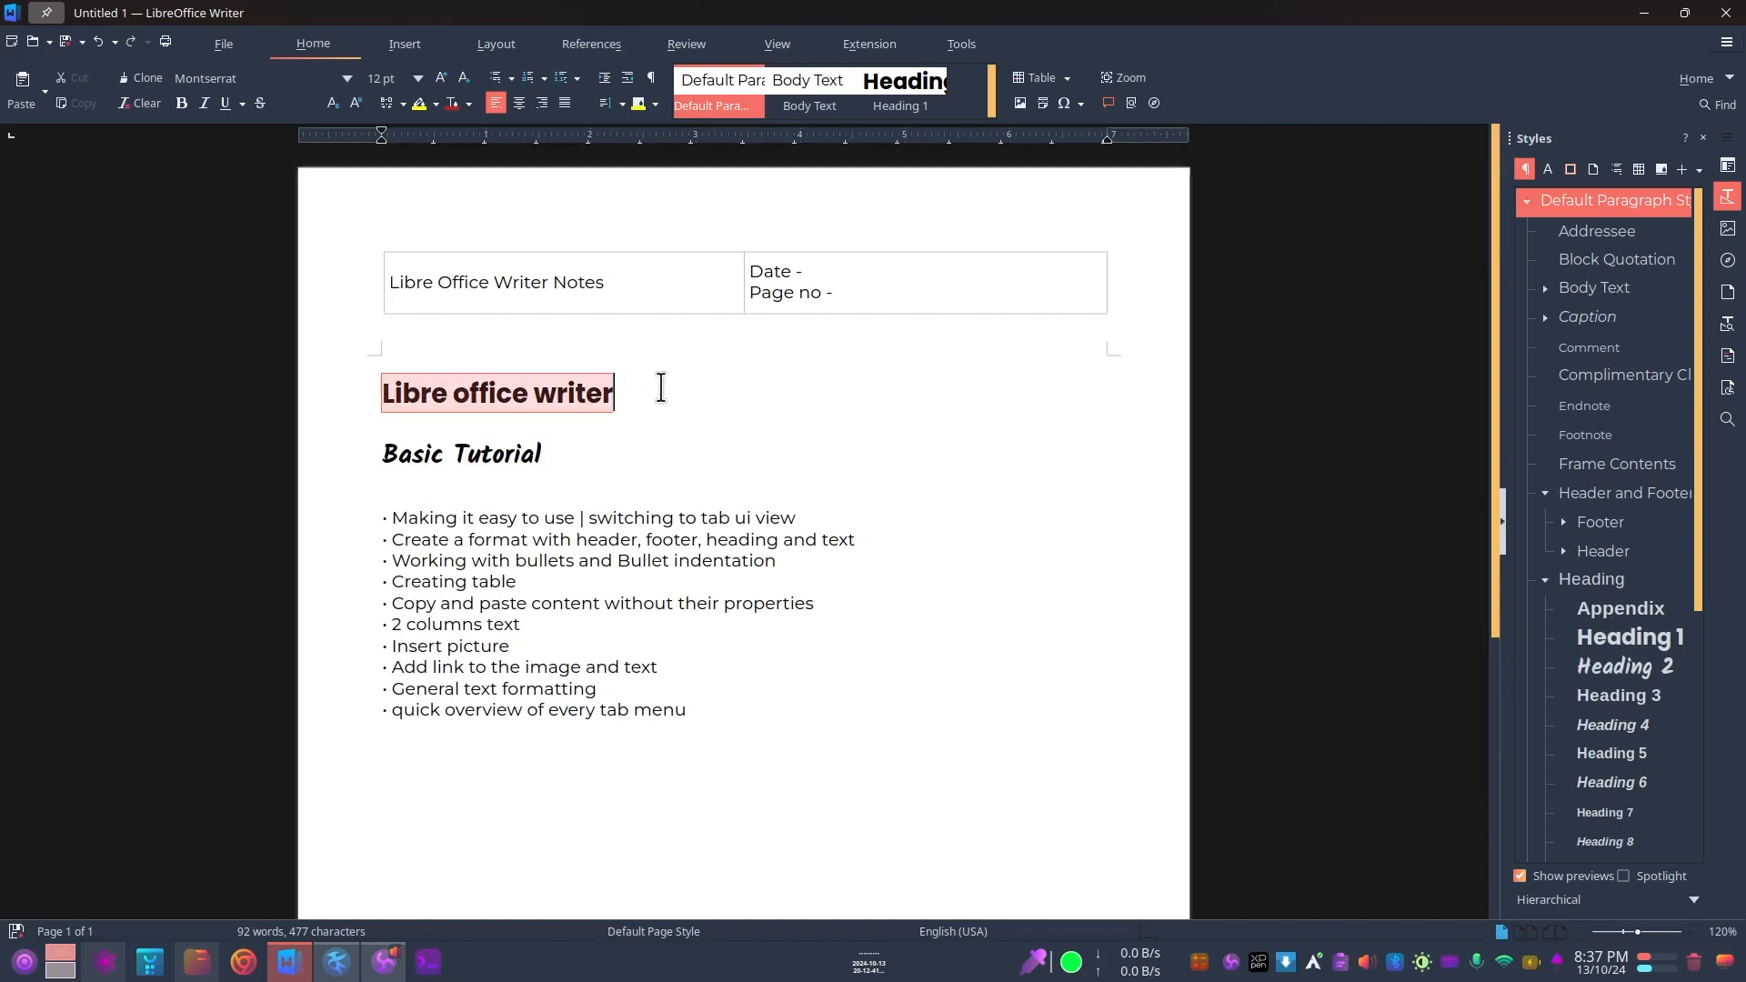
left_click_drag(546, 453, 380, 454)
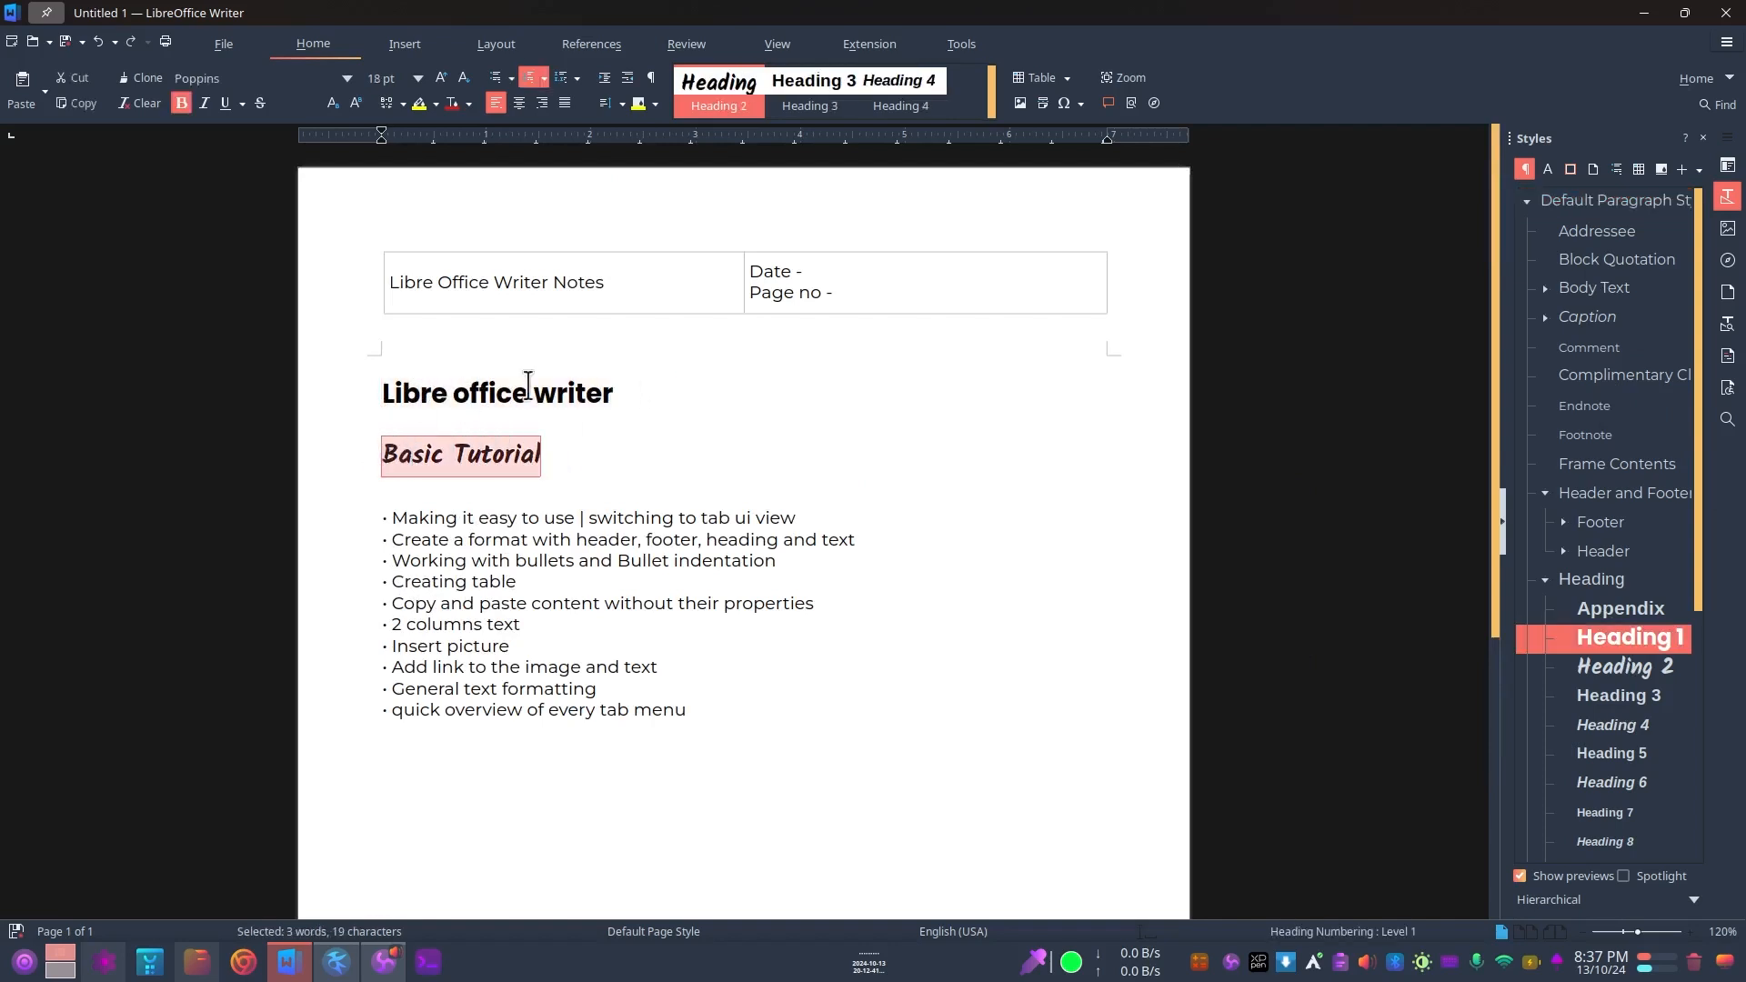
left_click(623, 400)
left_click_drag(551, 455, 347, 457)
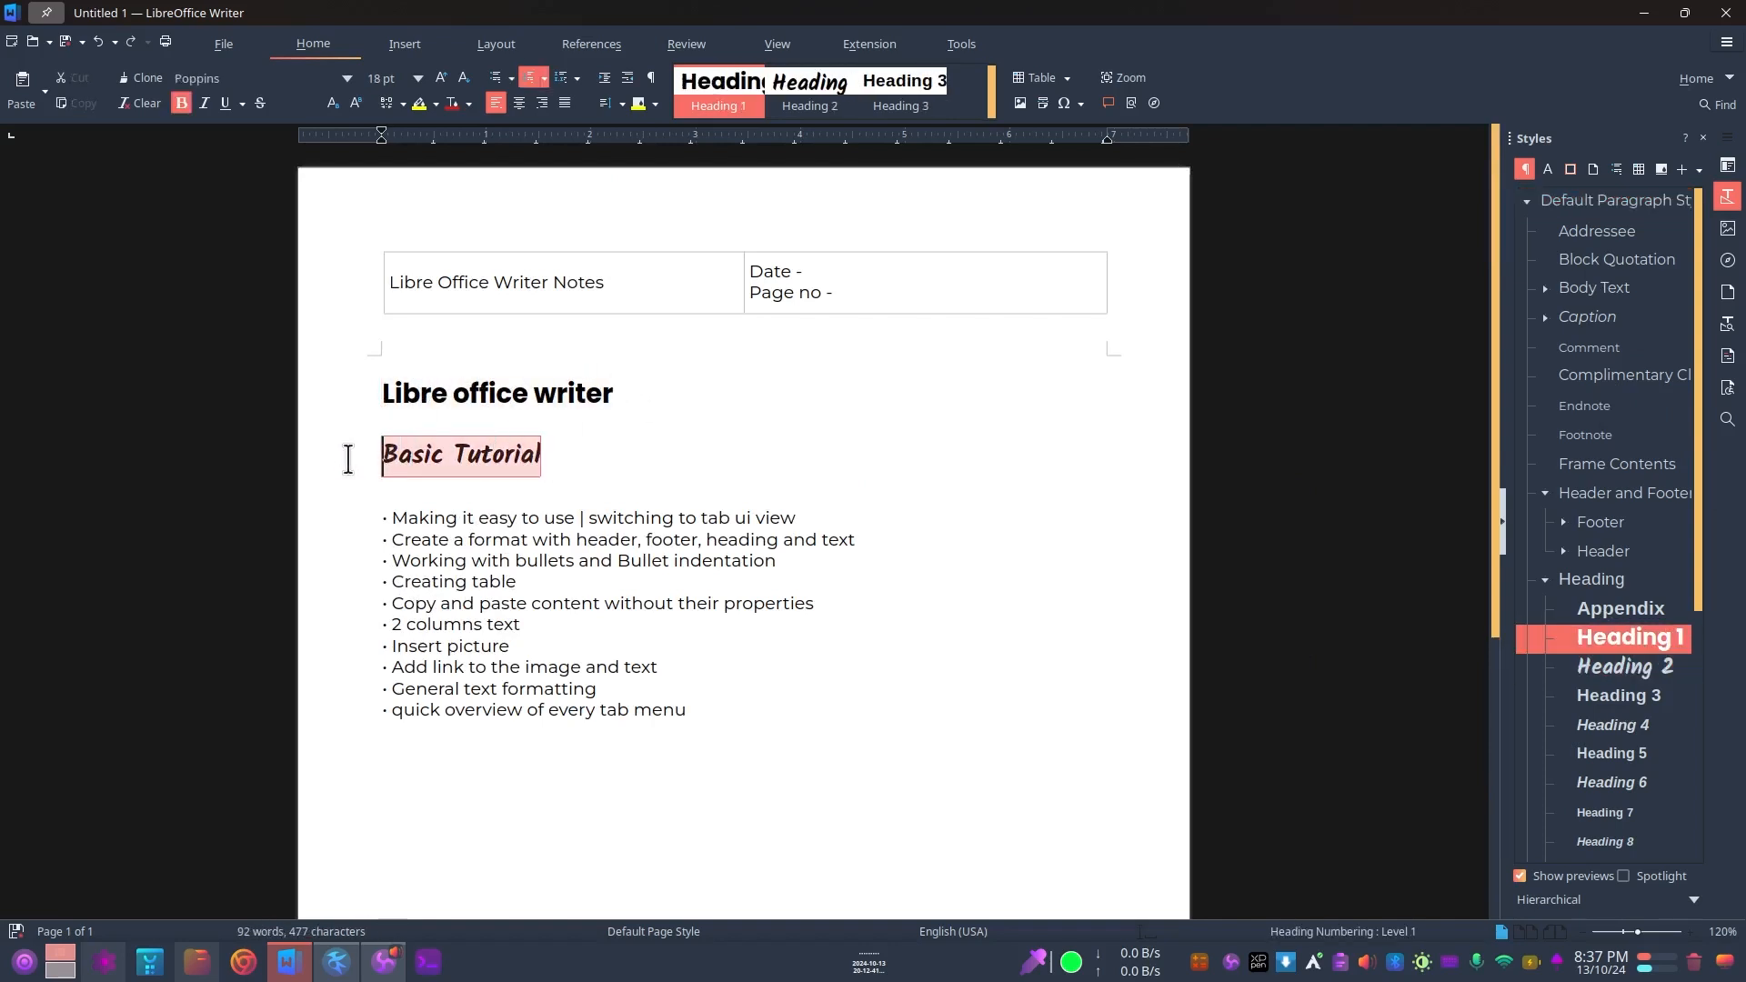
left_click(524, 407)
Step: Examine the Heading 2 style's border, font, position, highlighting, drop cap and font effect settings, and close the style without changes
left_click_drag(581, 456, 343, 452)
right_click(1613, 671)
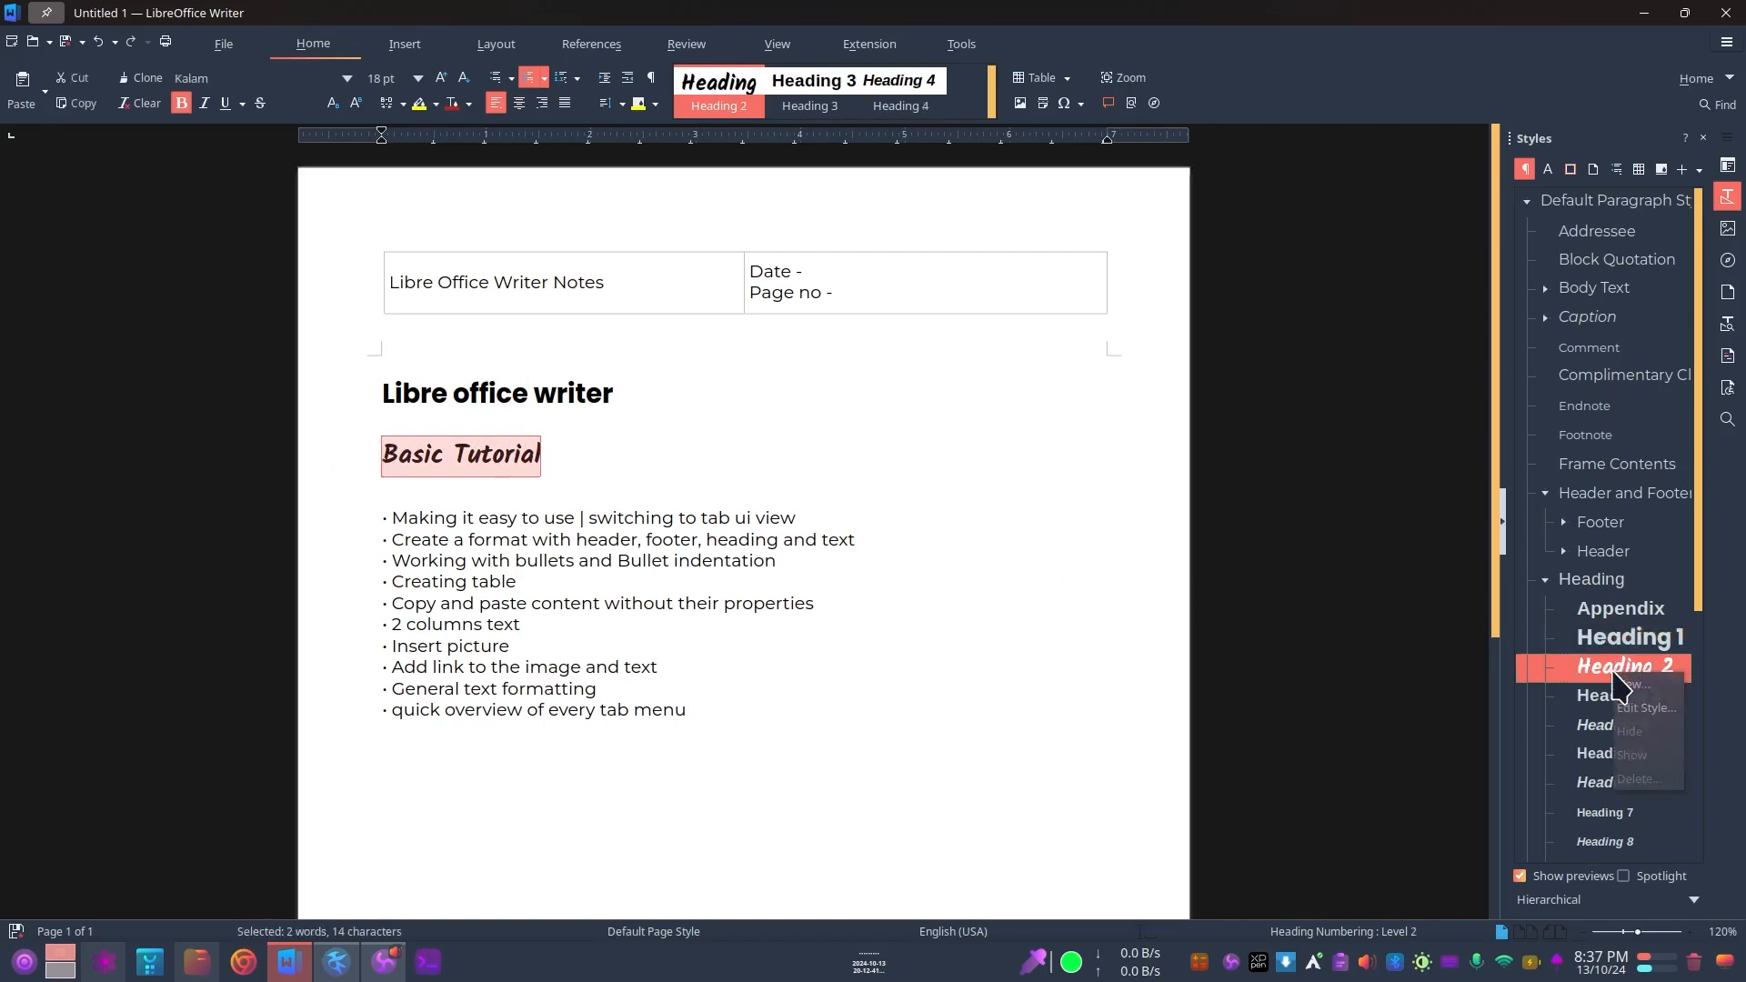
left_click(1648, 708)
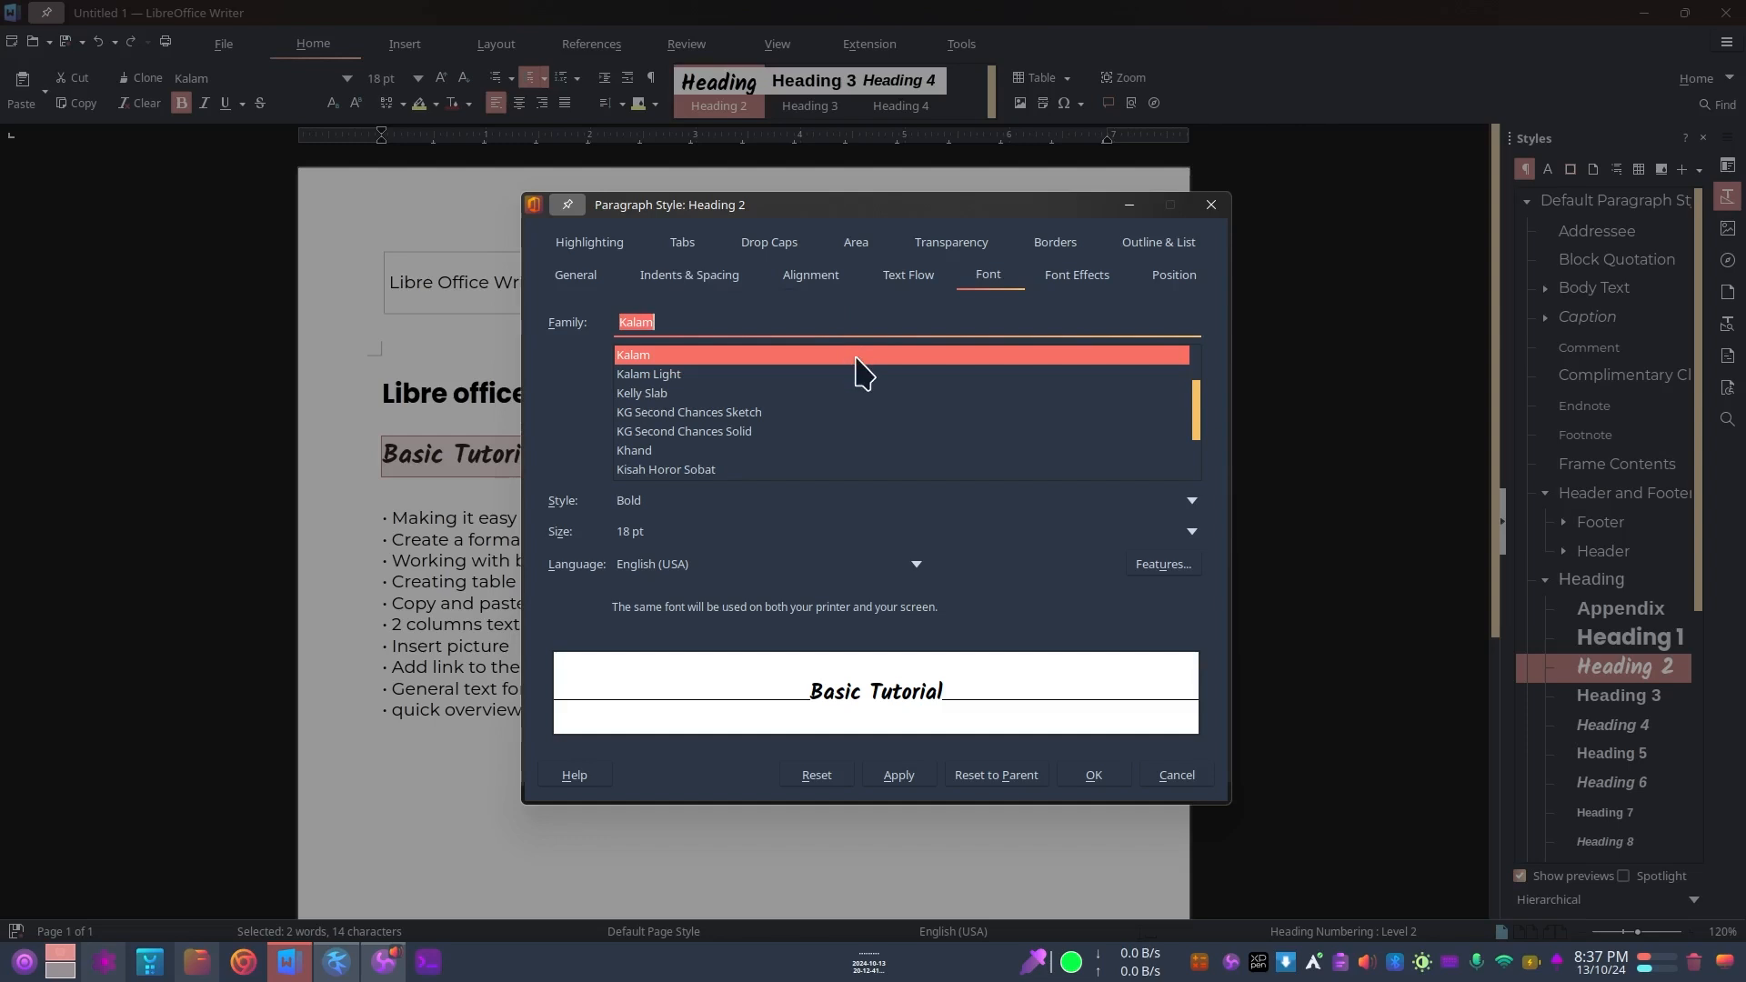
left_click(1054, 242)
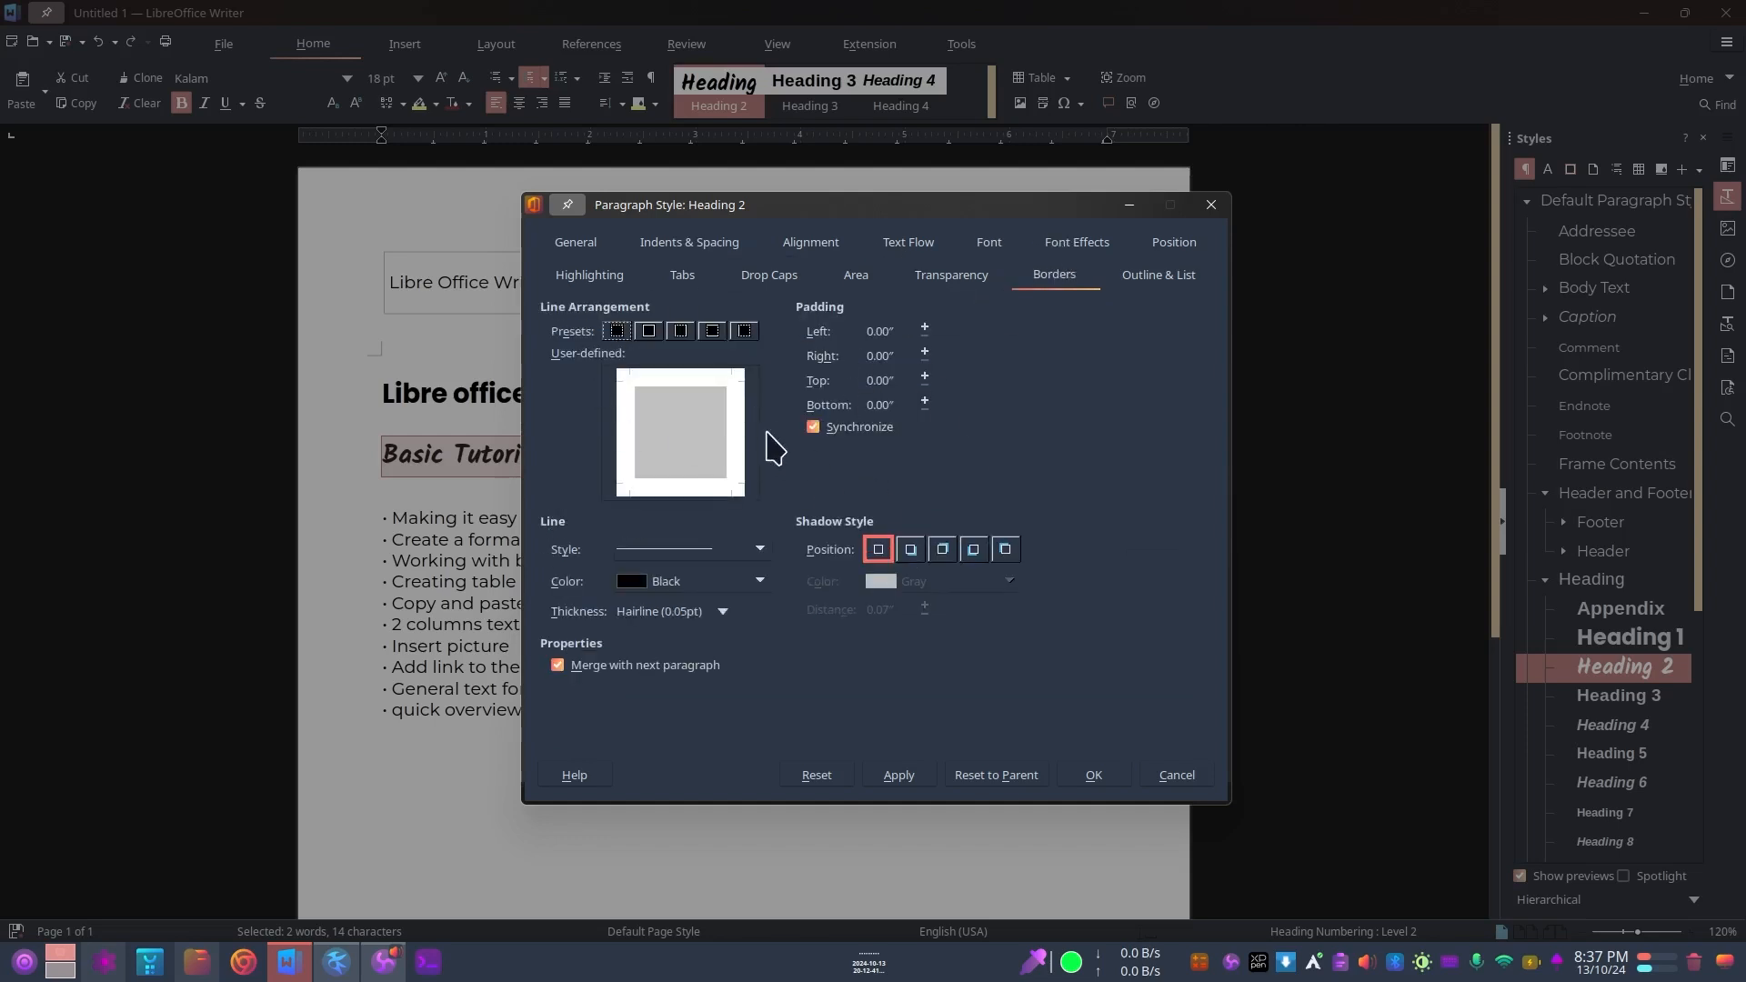
left_click(991, 247)
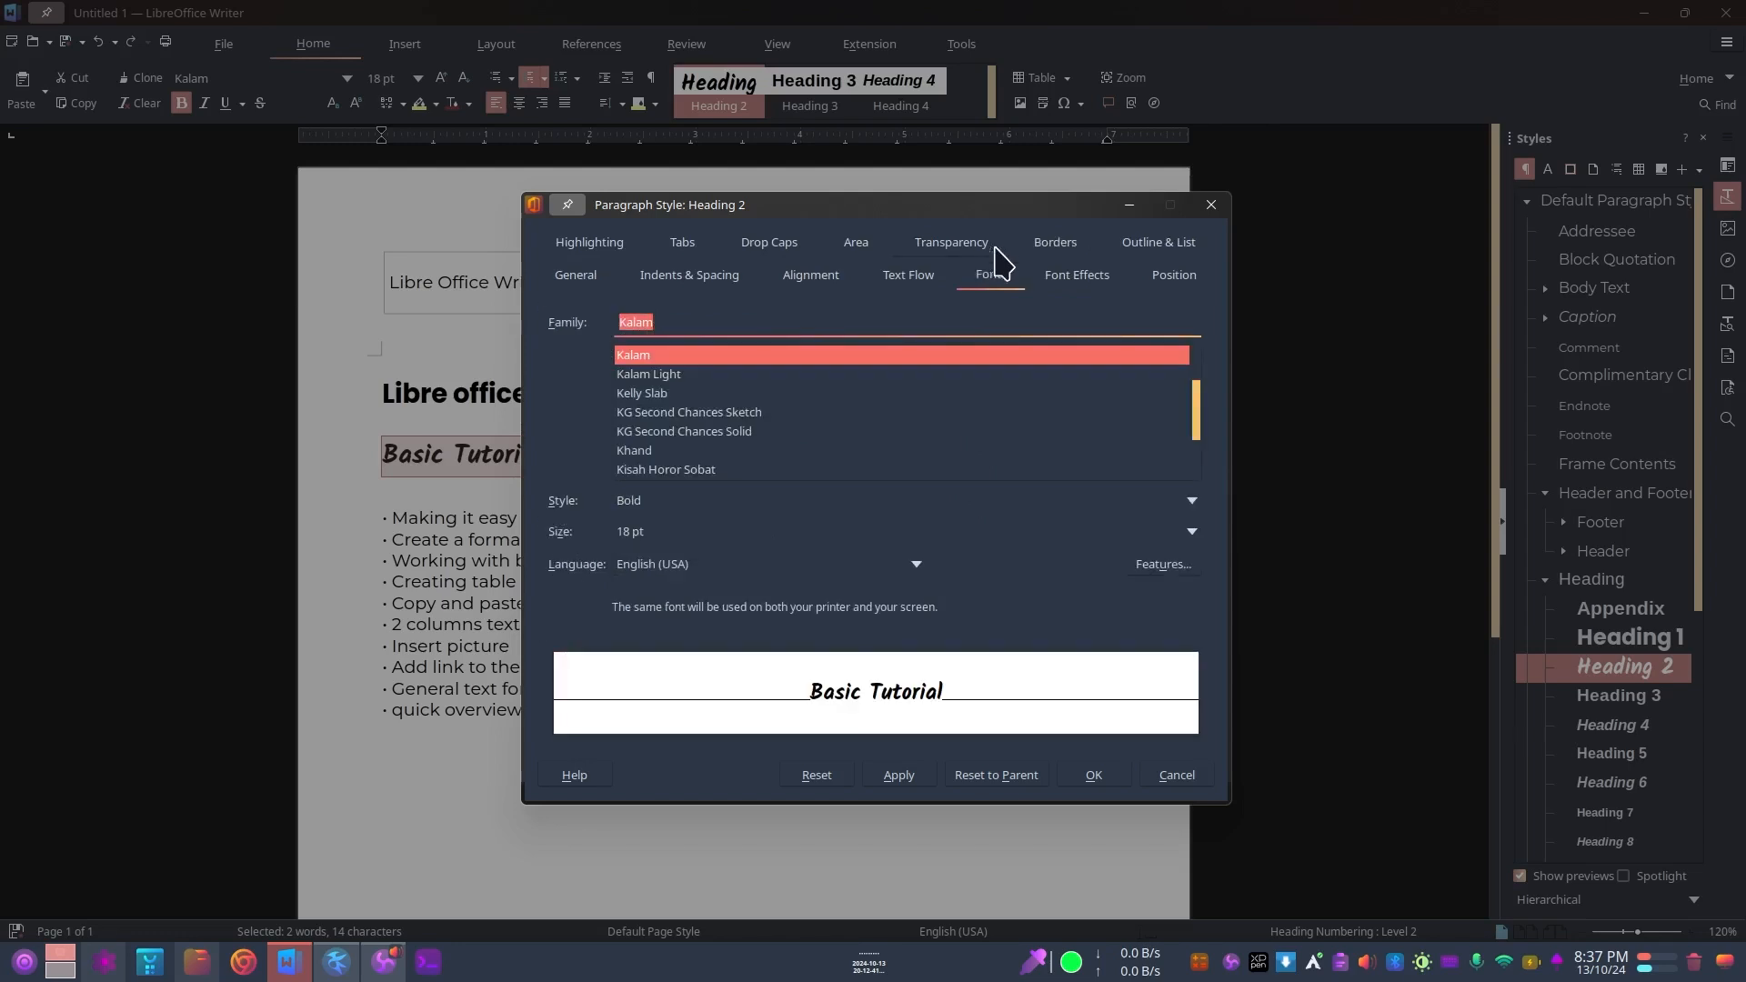
left_click(1177, 278)
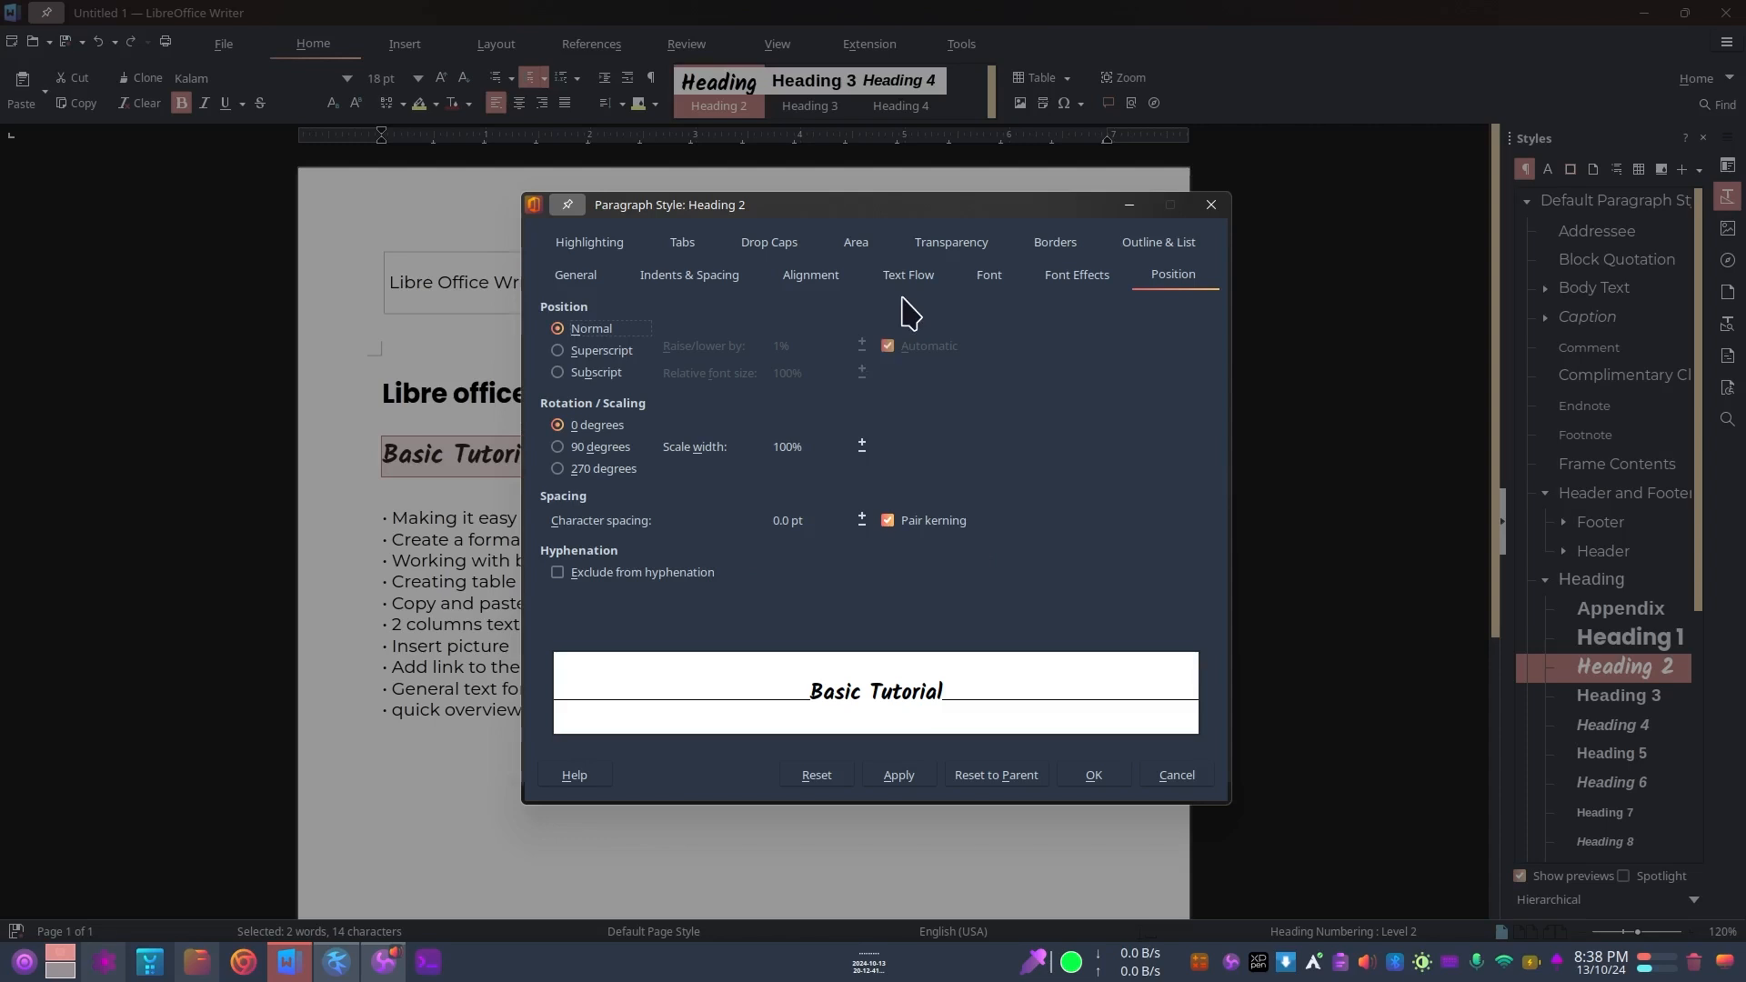
left_click(587, 244)
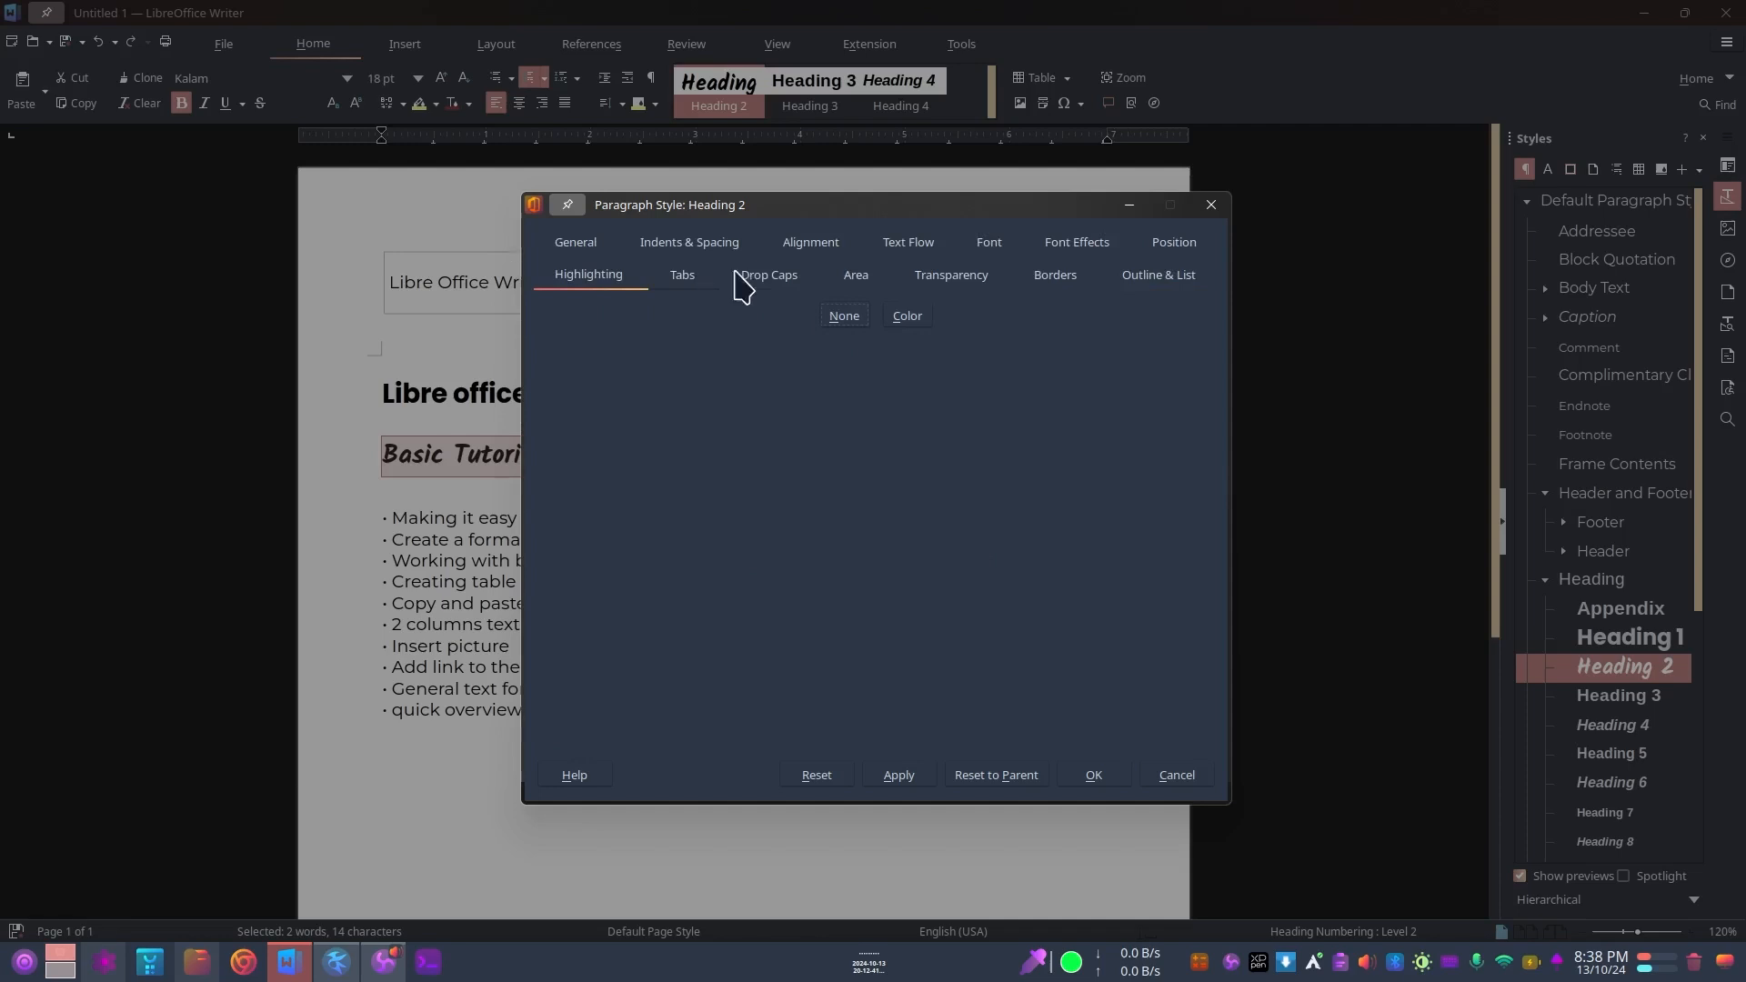
left_click(778, 278)
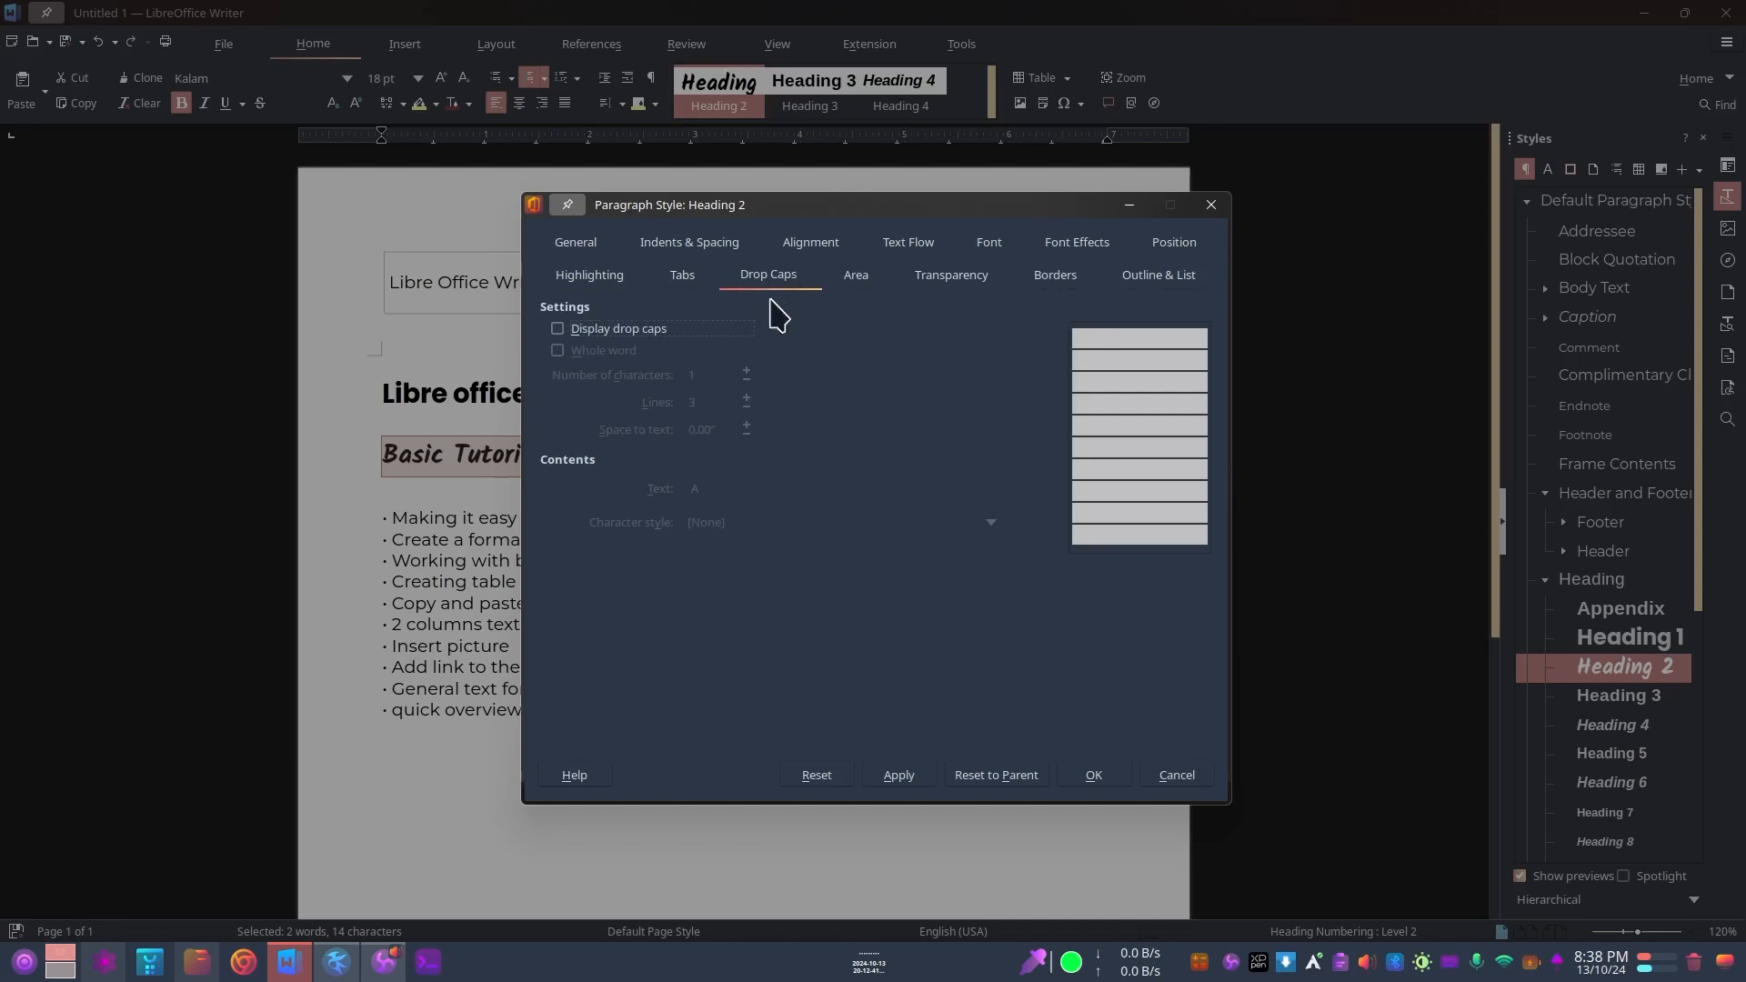
left_click(1089, 243)
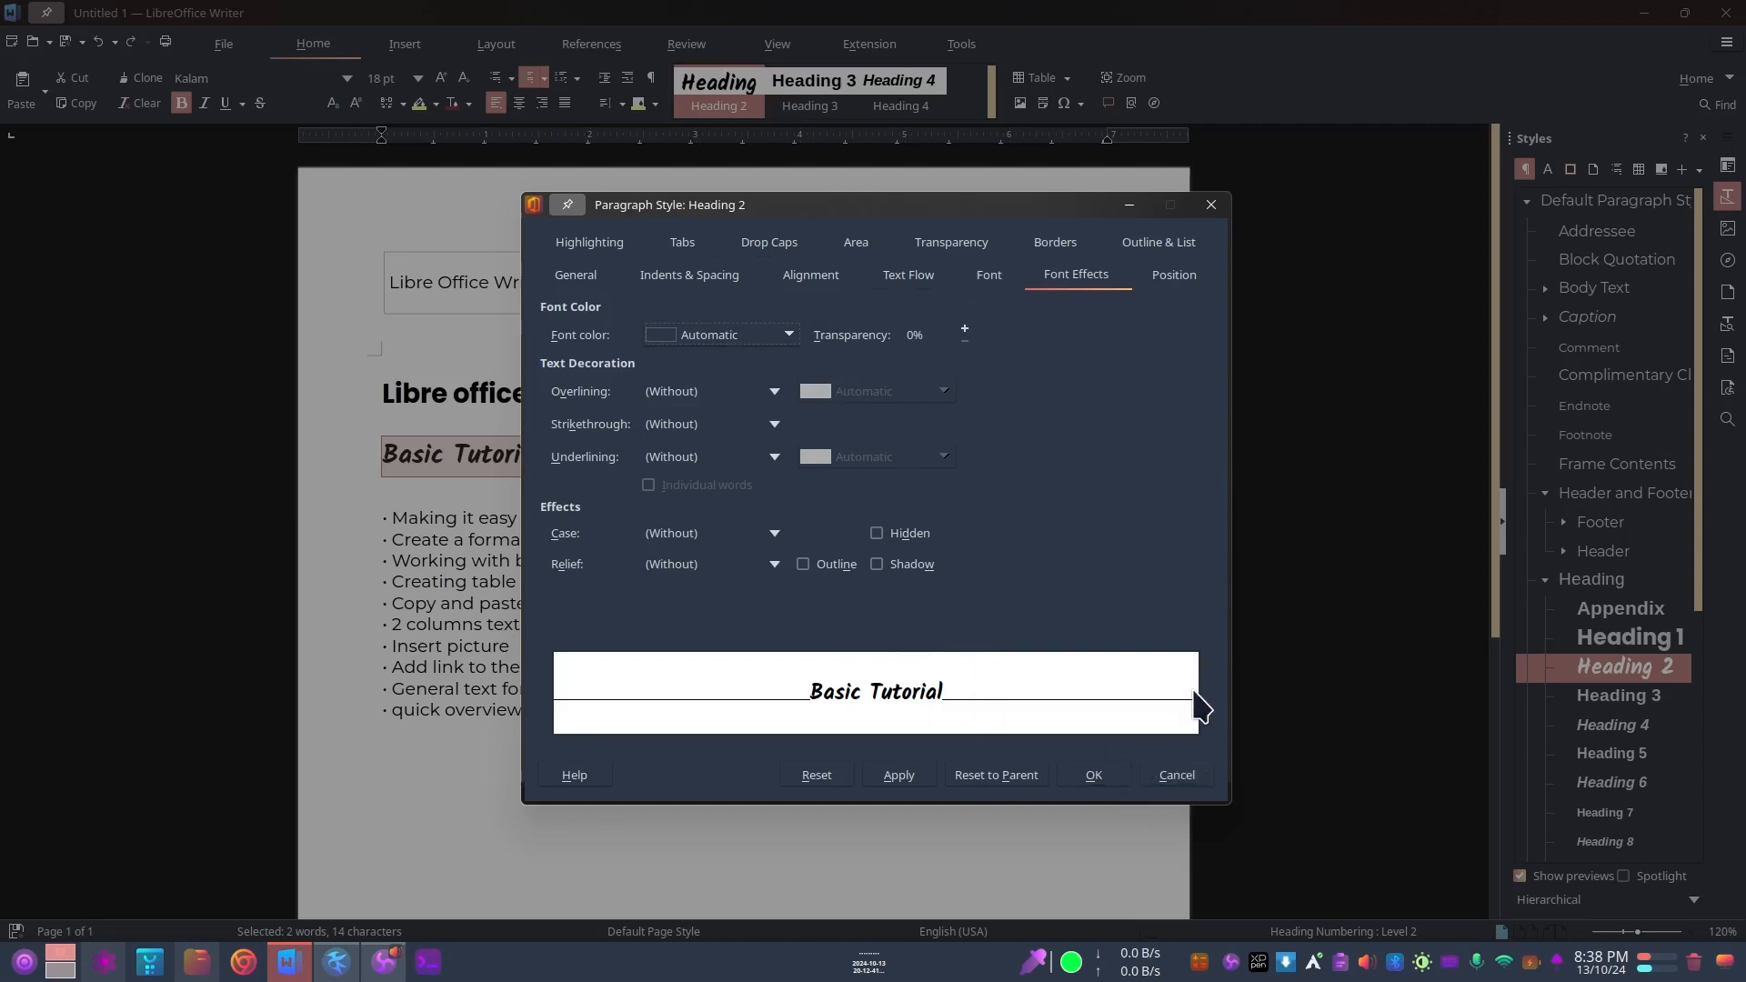
left_click(1212, 209)
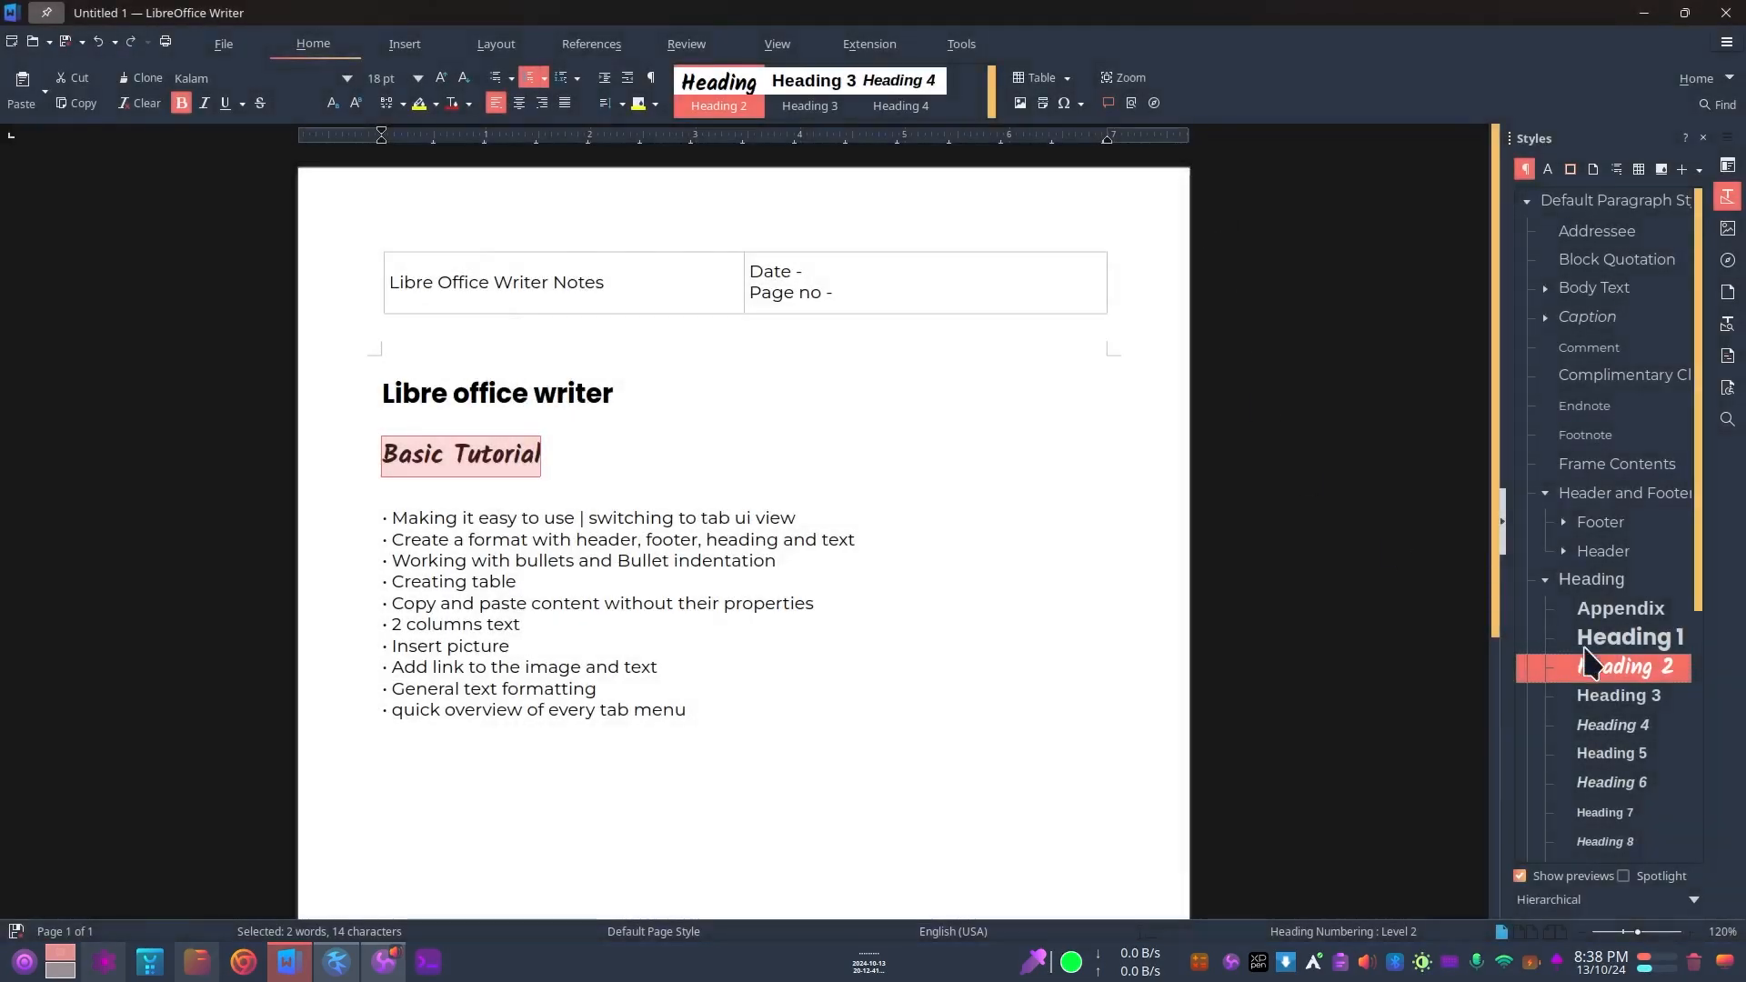
left_click(530, 542)
left_click_drag(691, 540, 872, 546)
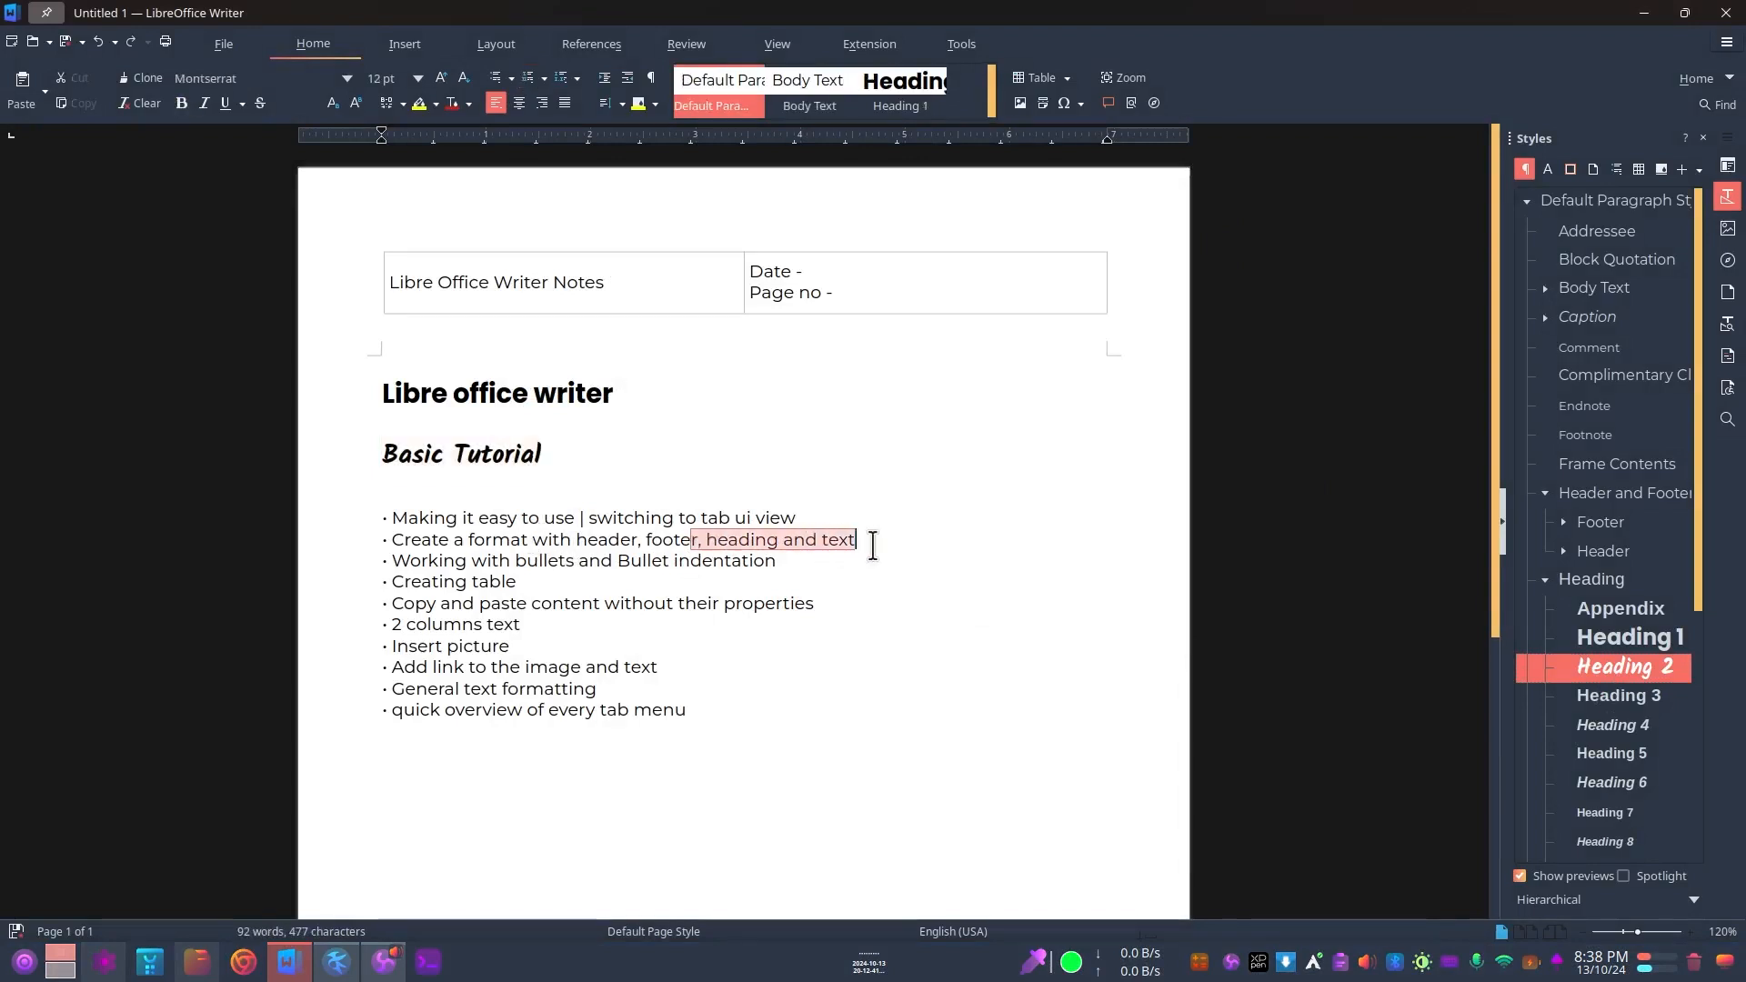
left_click(588, 540)
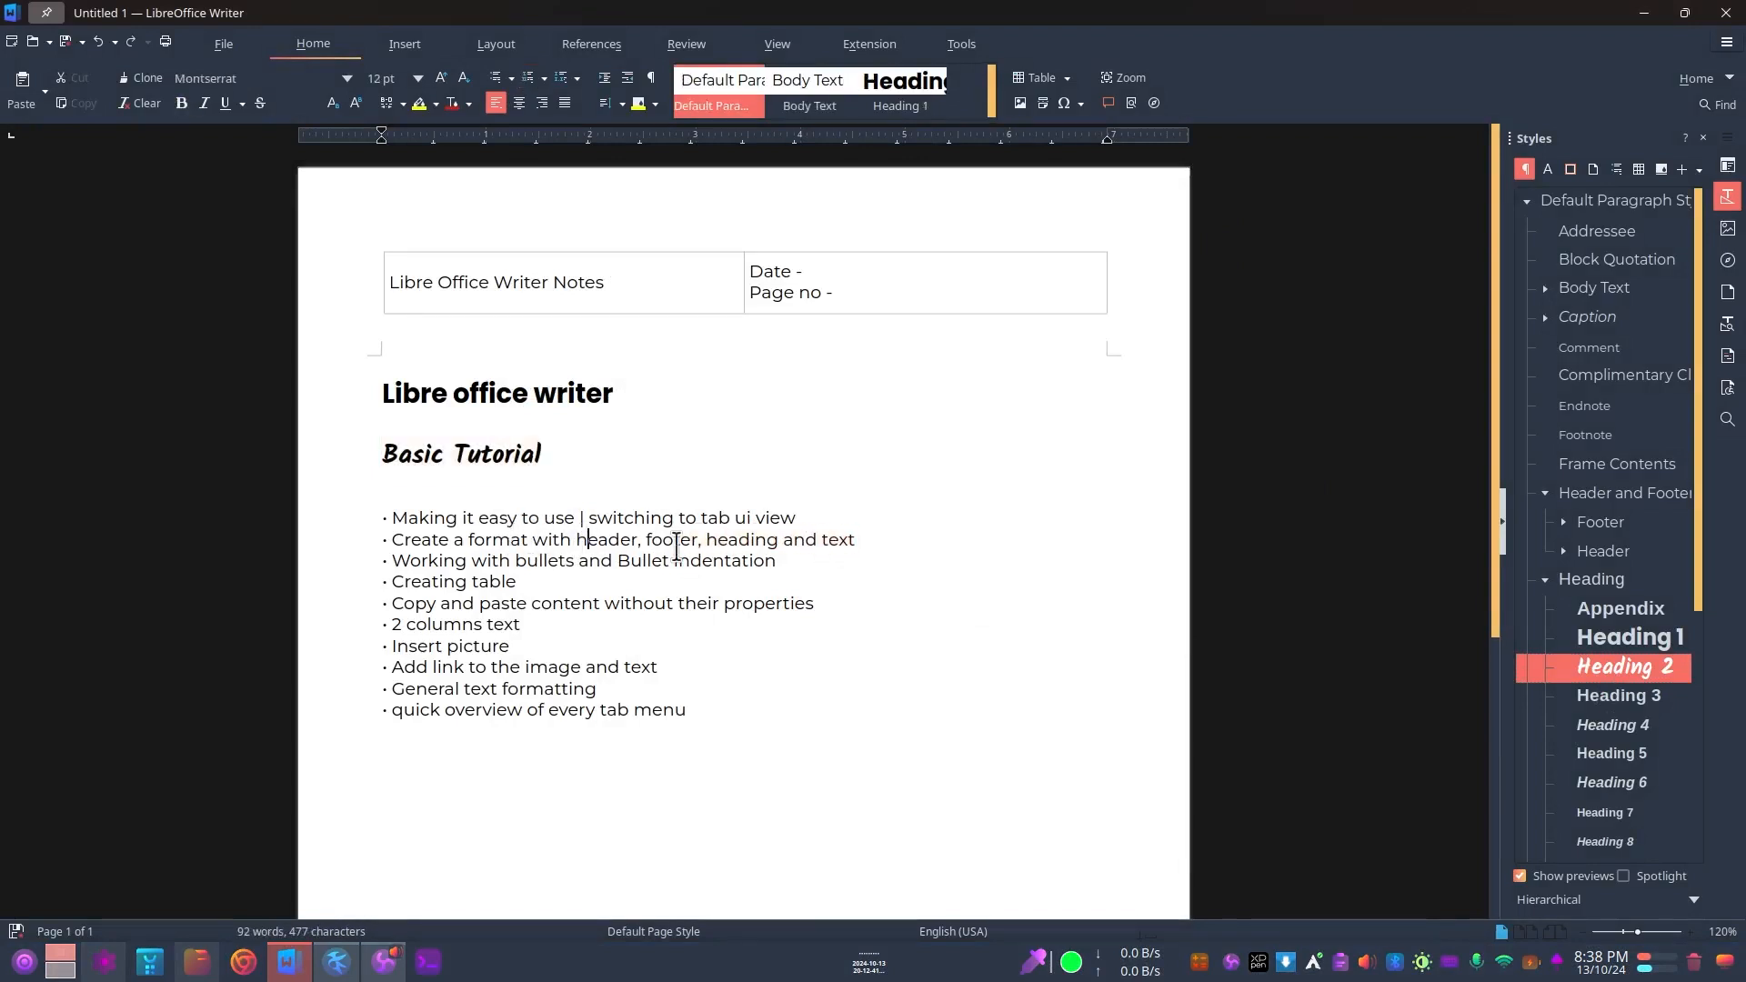
left_click_drag(702, 539, 877, 529)
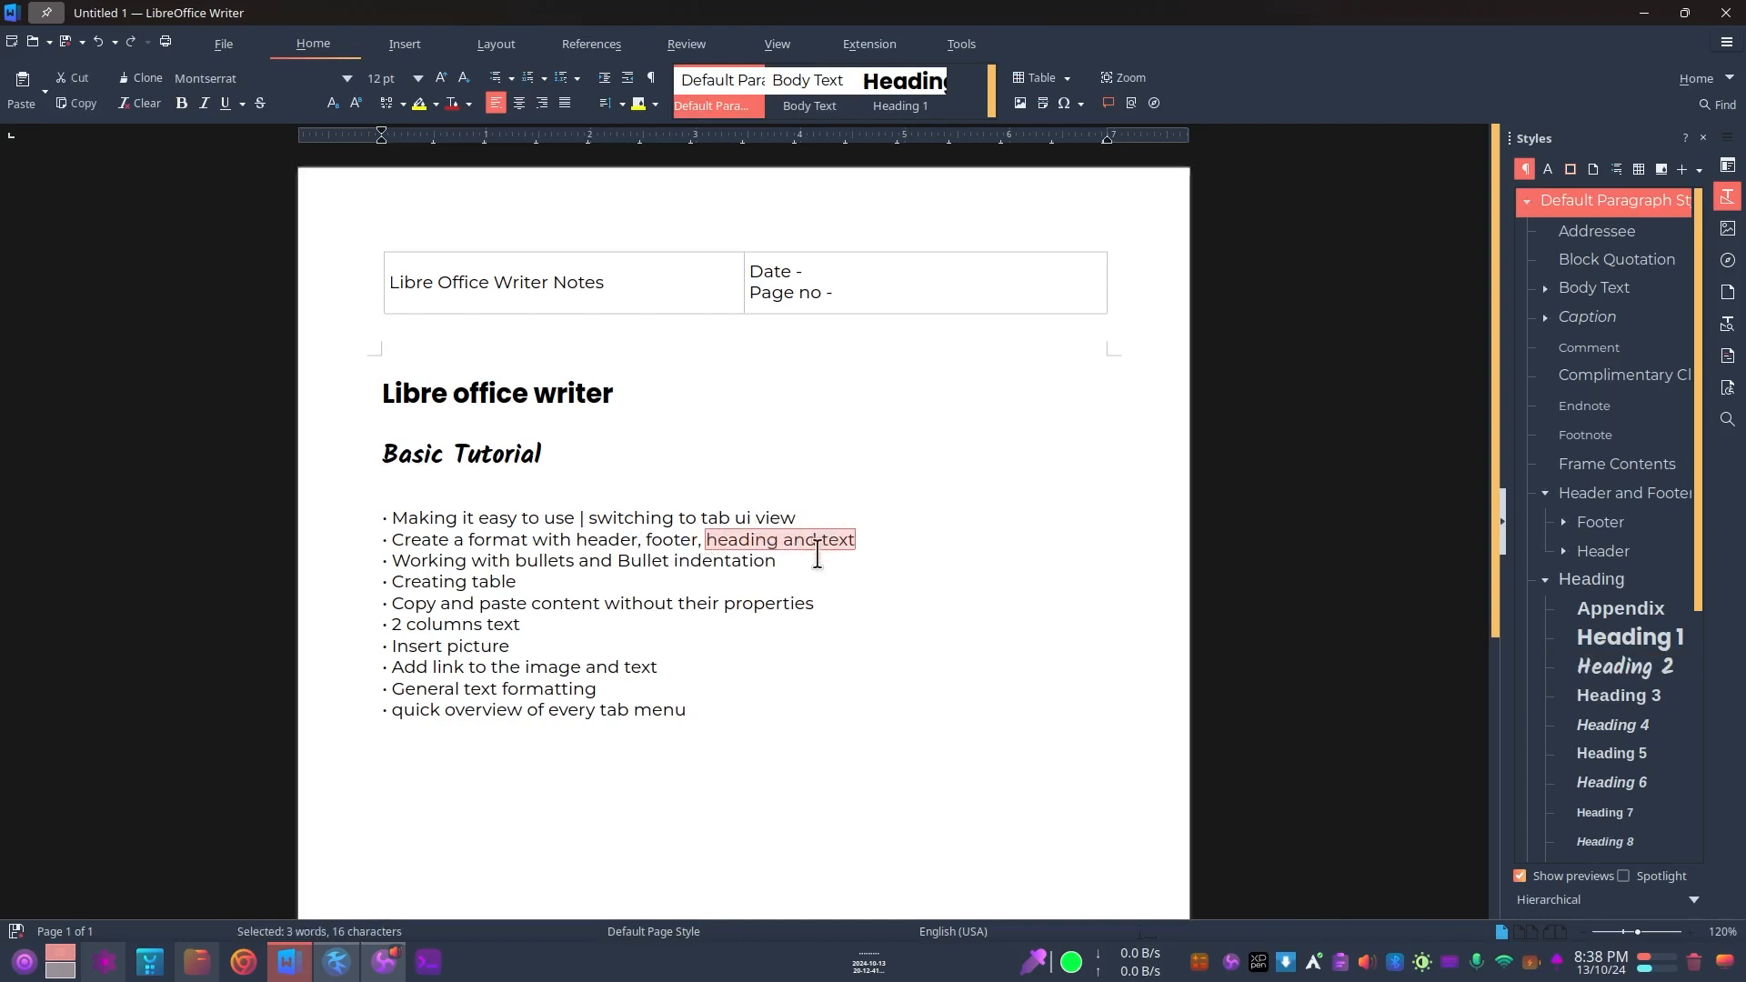
Step: Review the "Create a format with header, footer, heading and text" and "Working with bullets and Bullet indentation" topics and the list's bullet characters
left_click(870, 536)
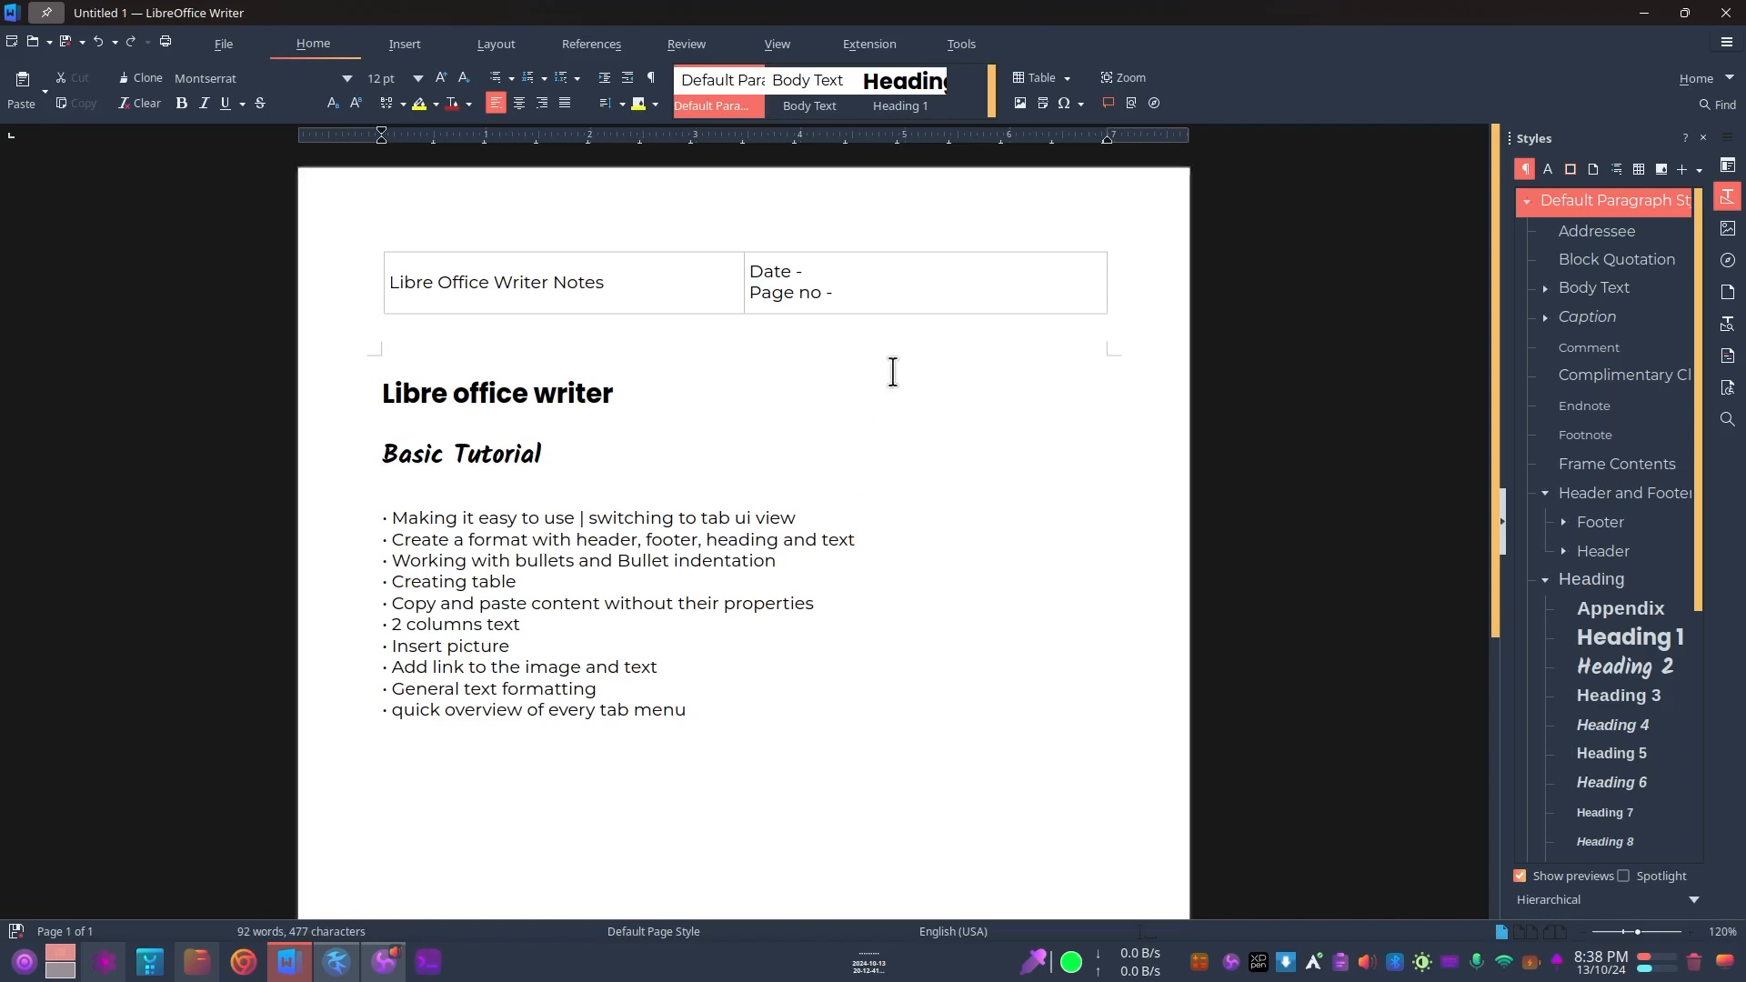
scroll(857, 446, "down", 2)
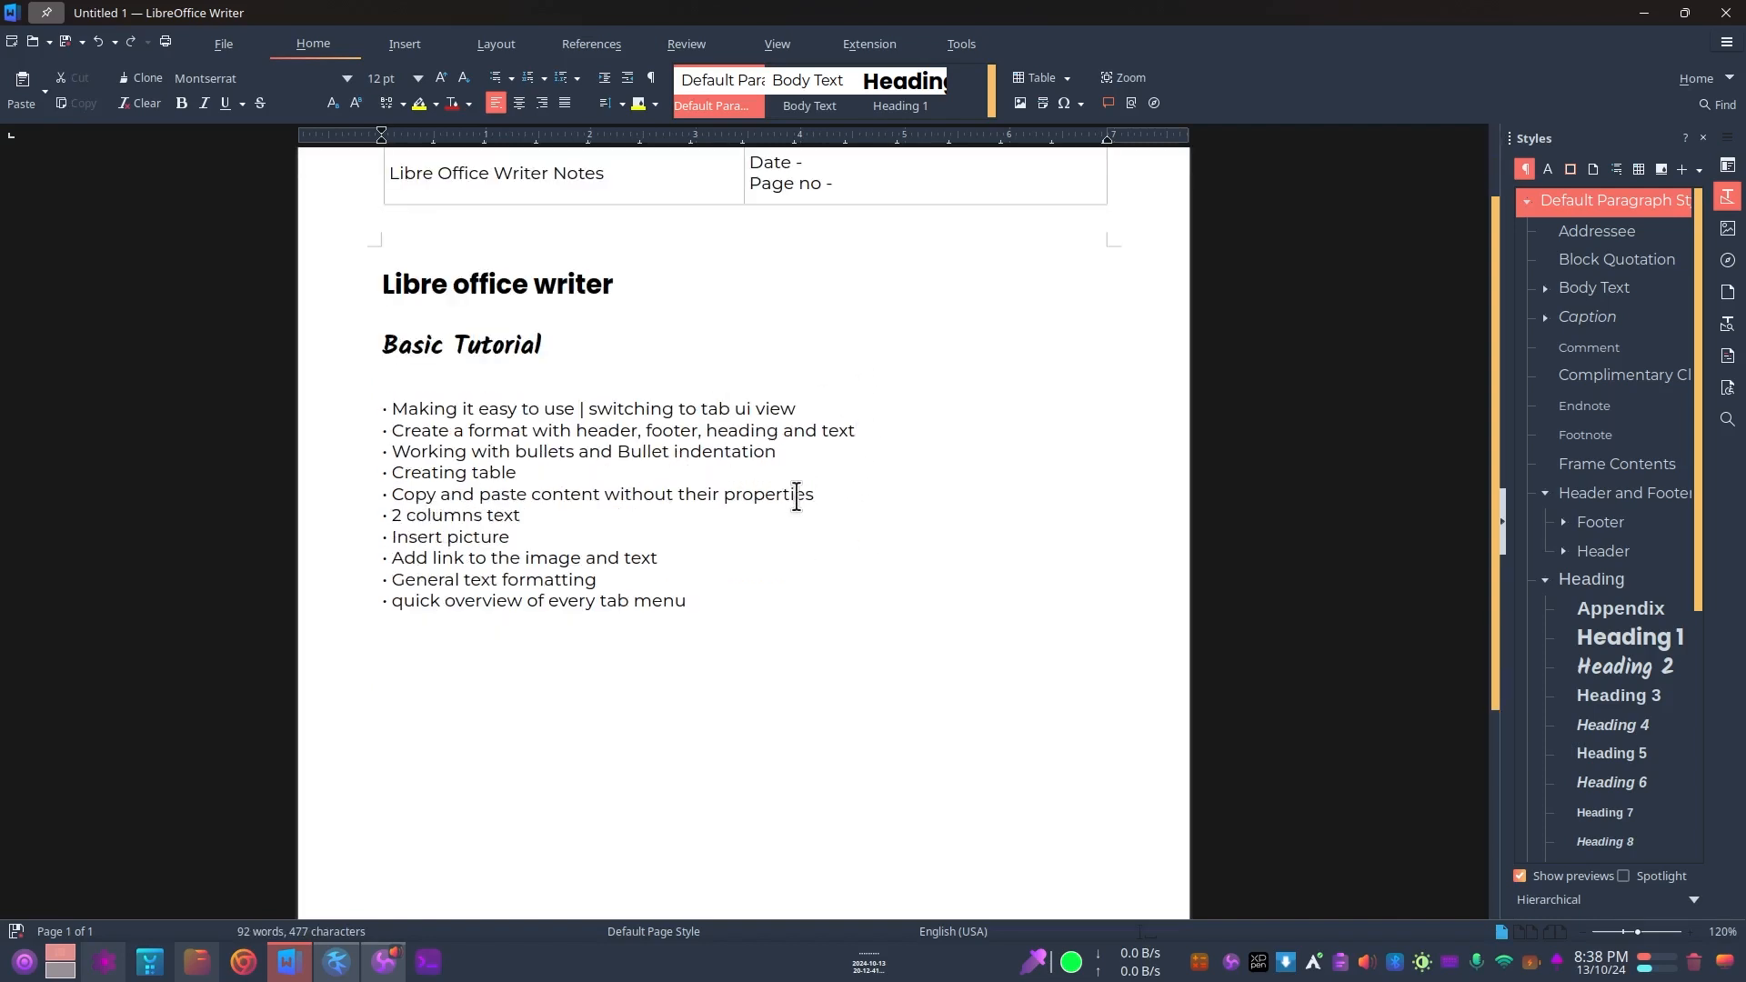
scroll(791, 486, "up", 2)
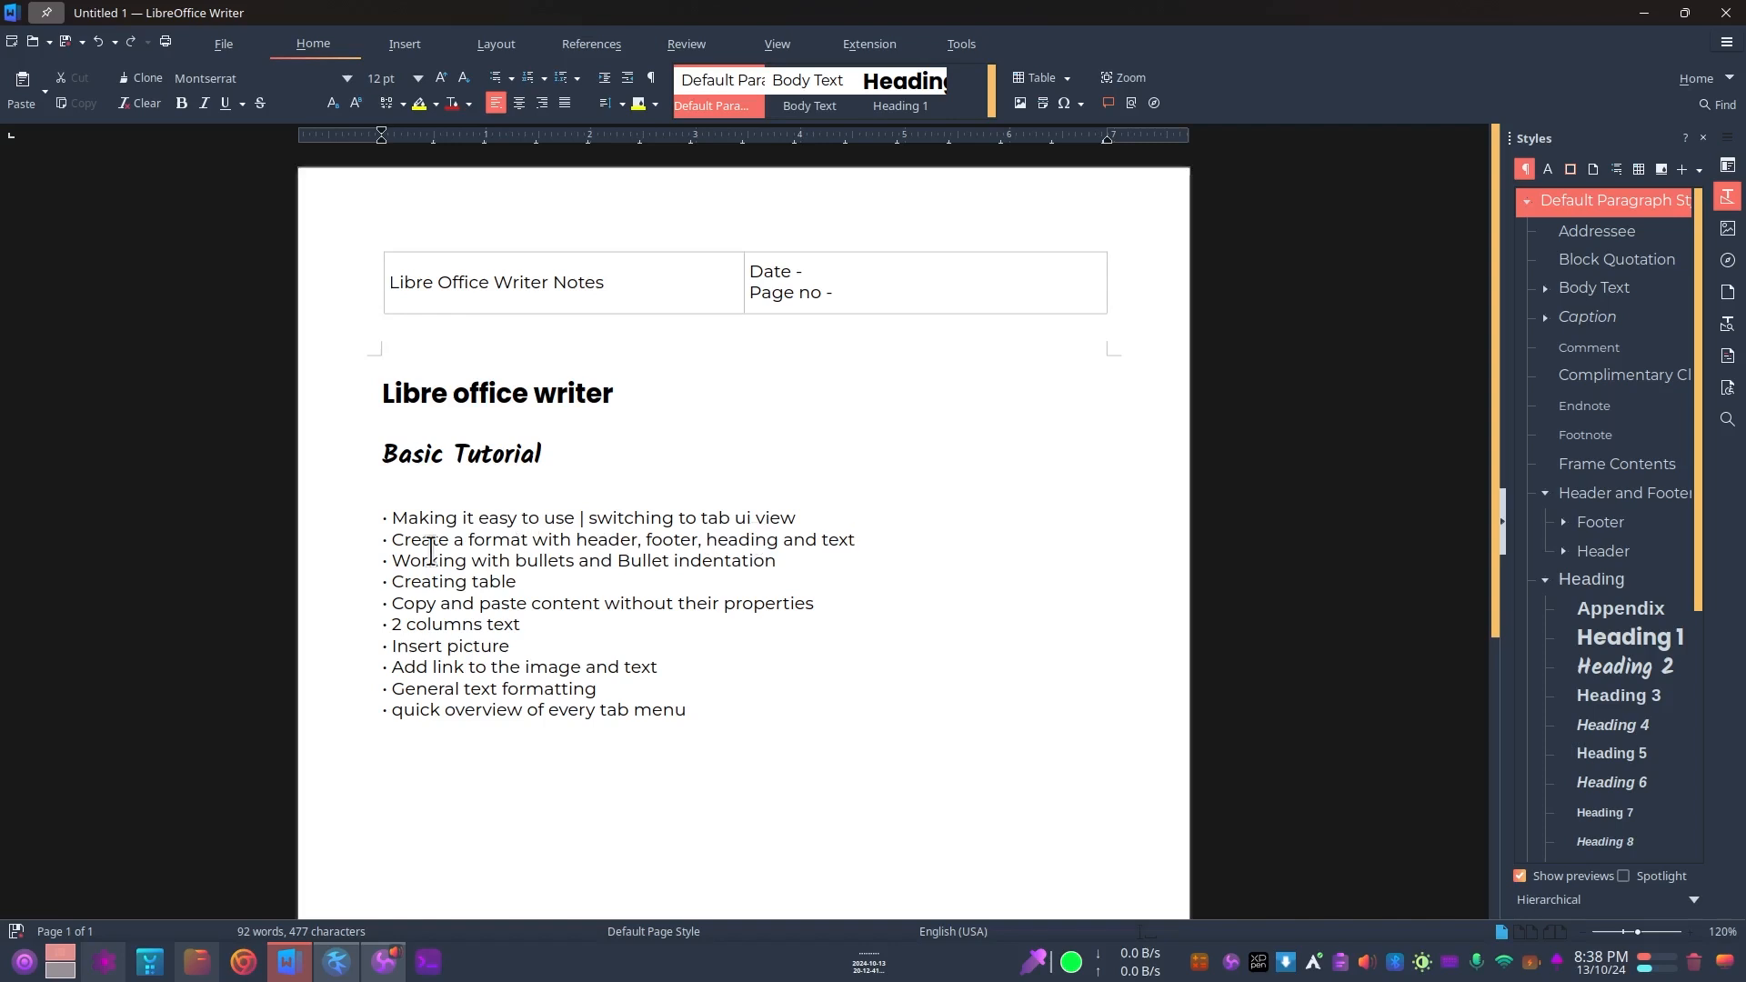
left_click_drag(404, 546, 856, 539)
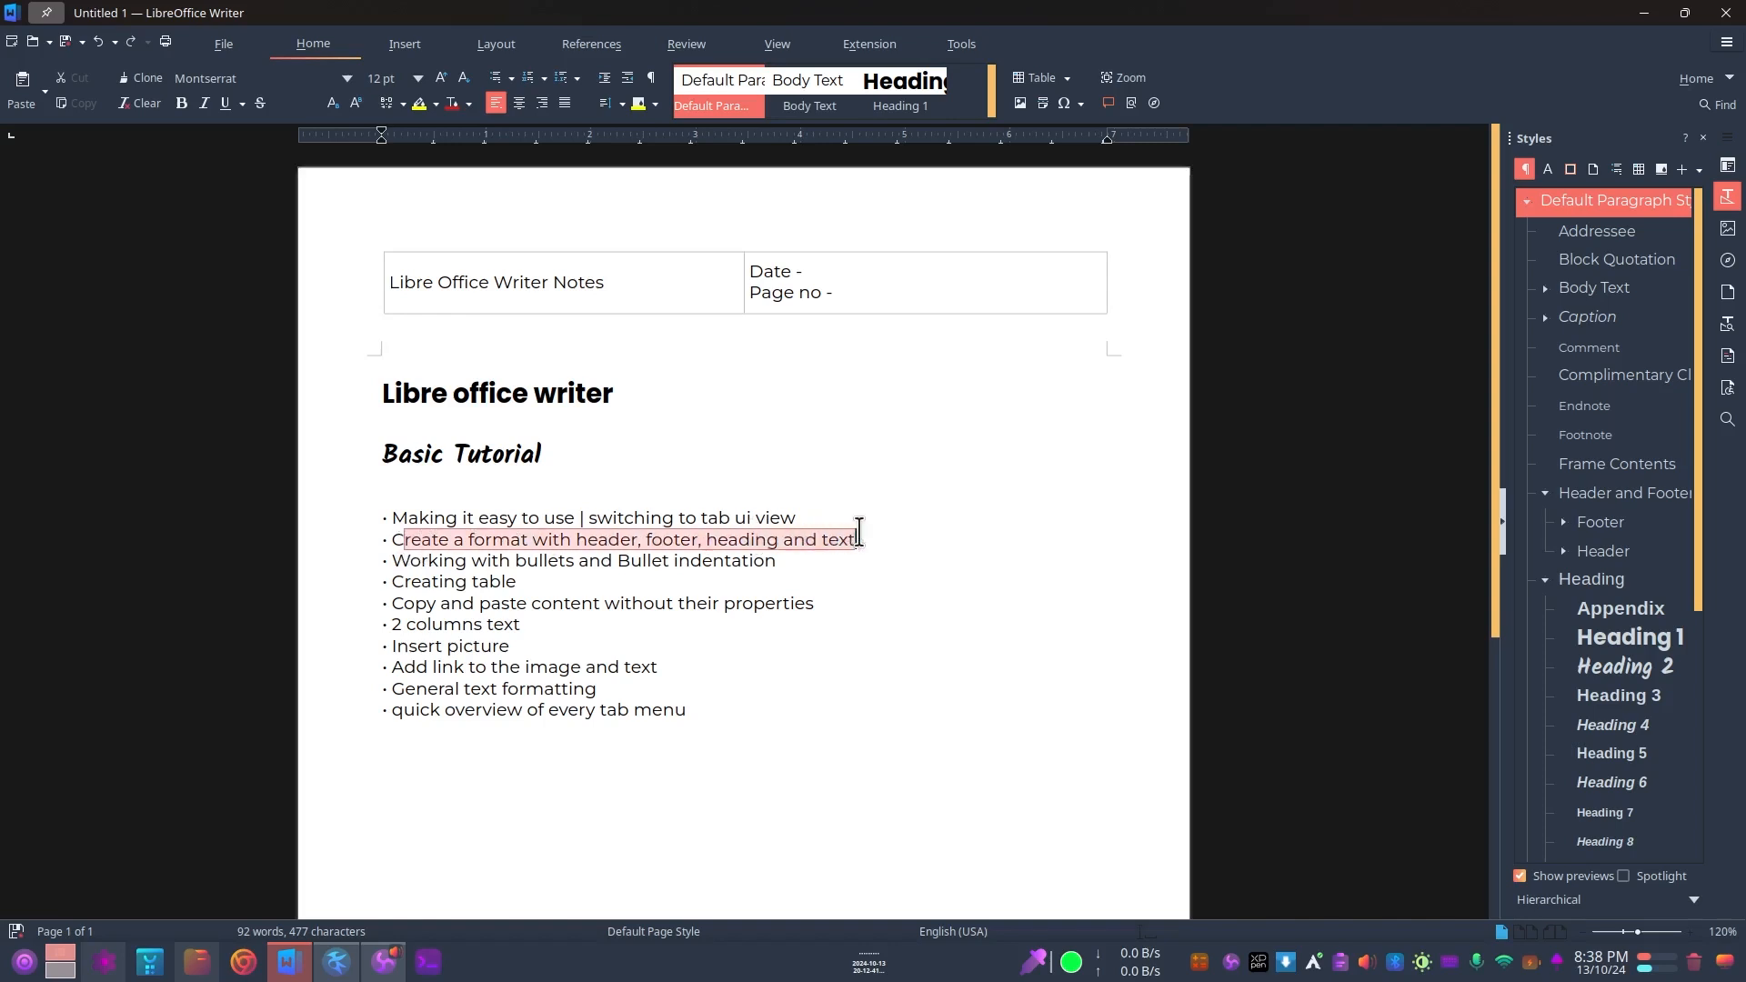
left_click(565, 577)
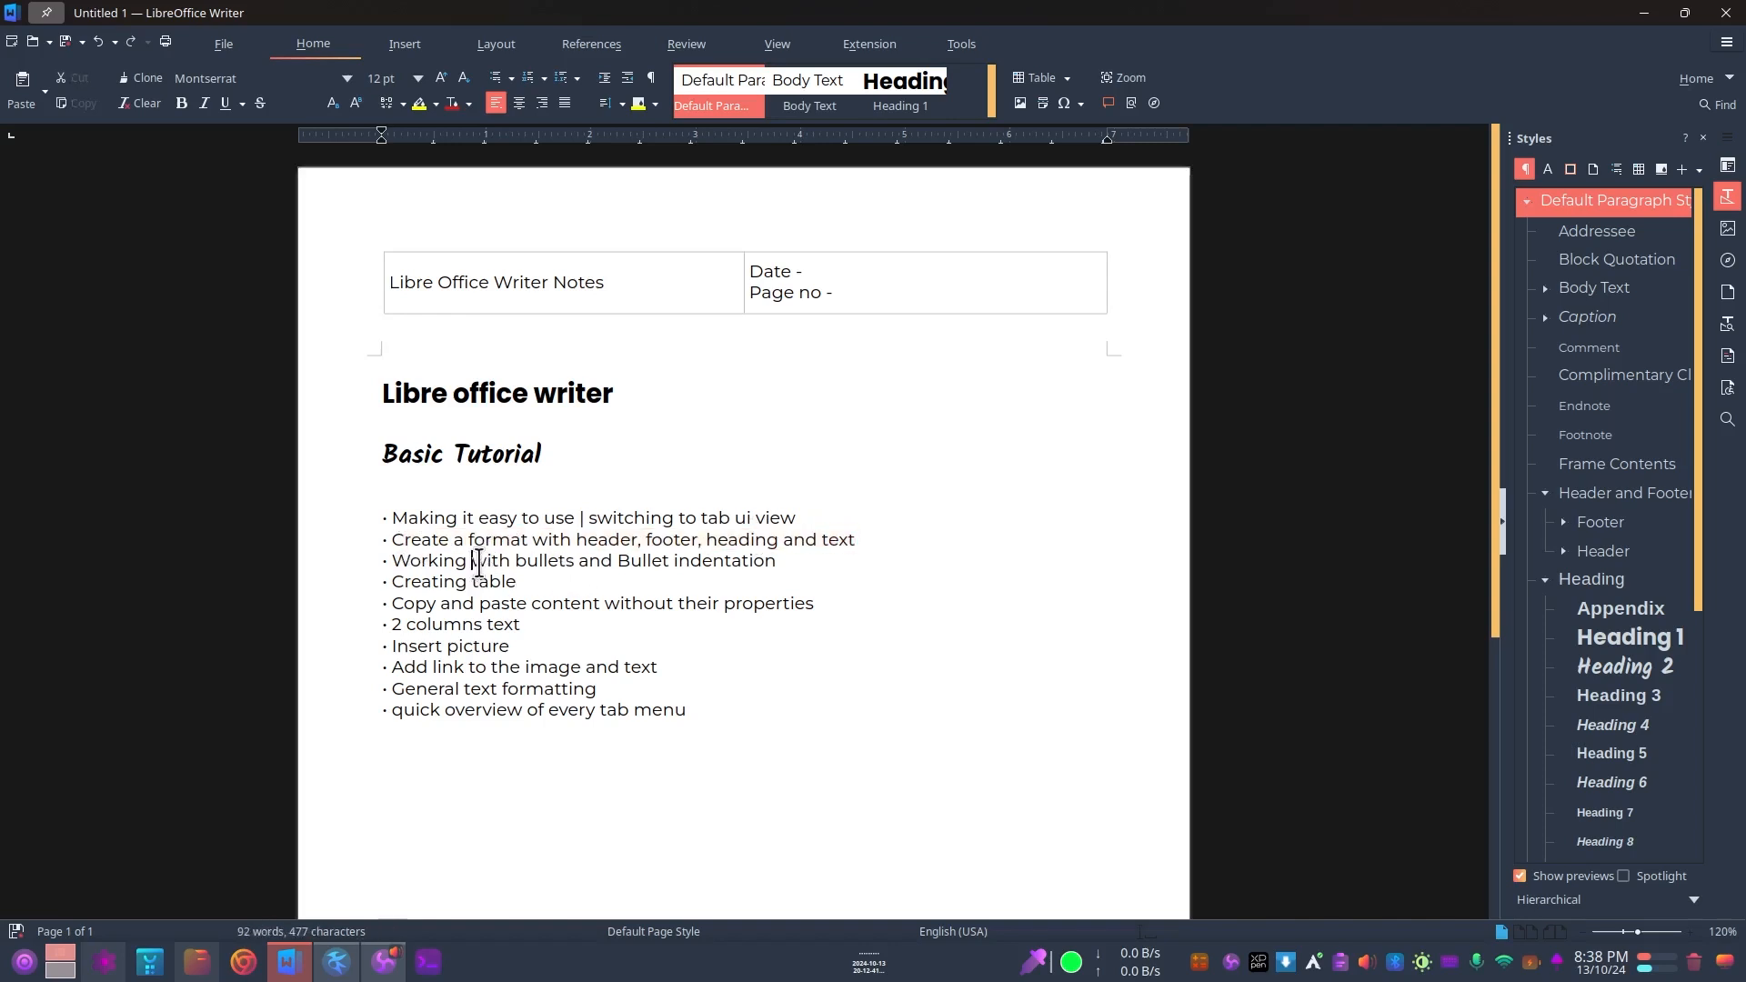
left_click_drag(477, 560, 796, 560)
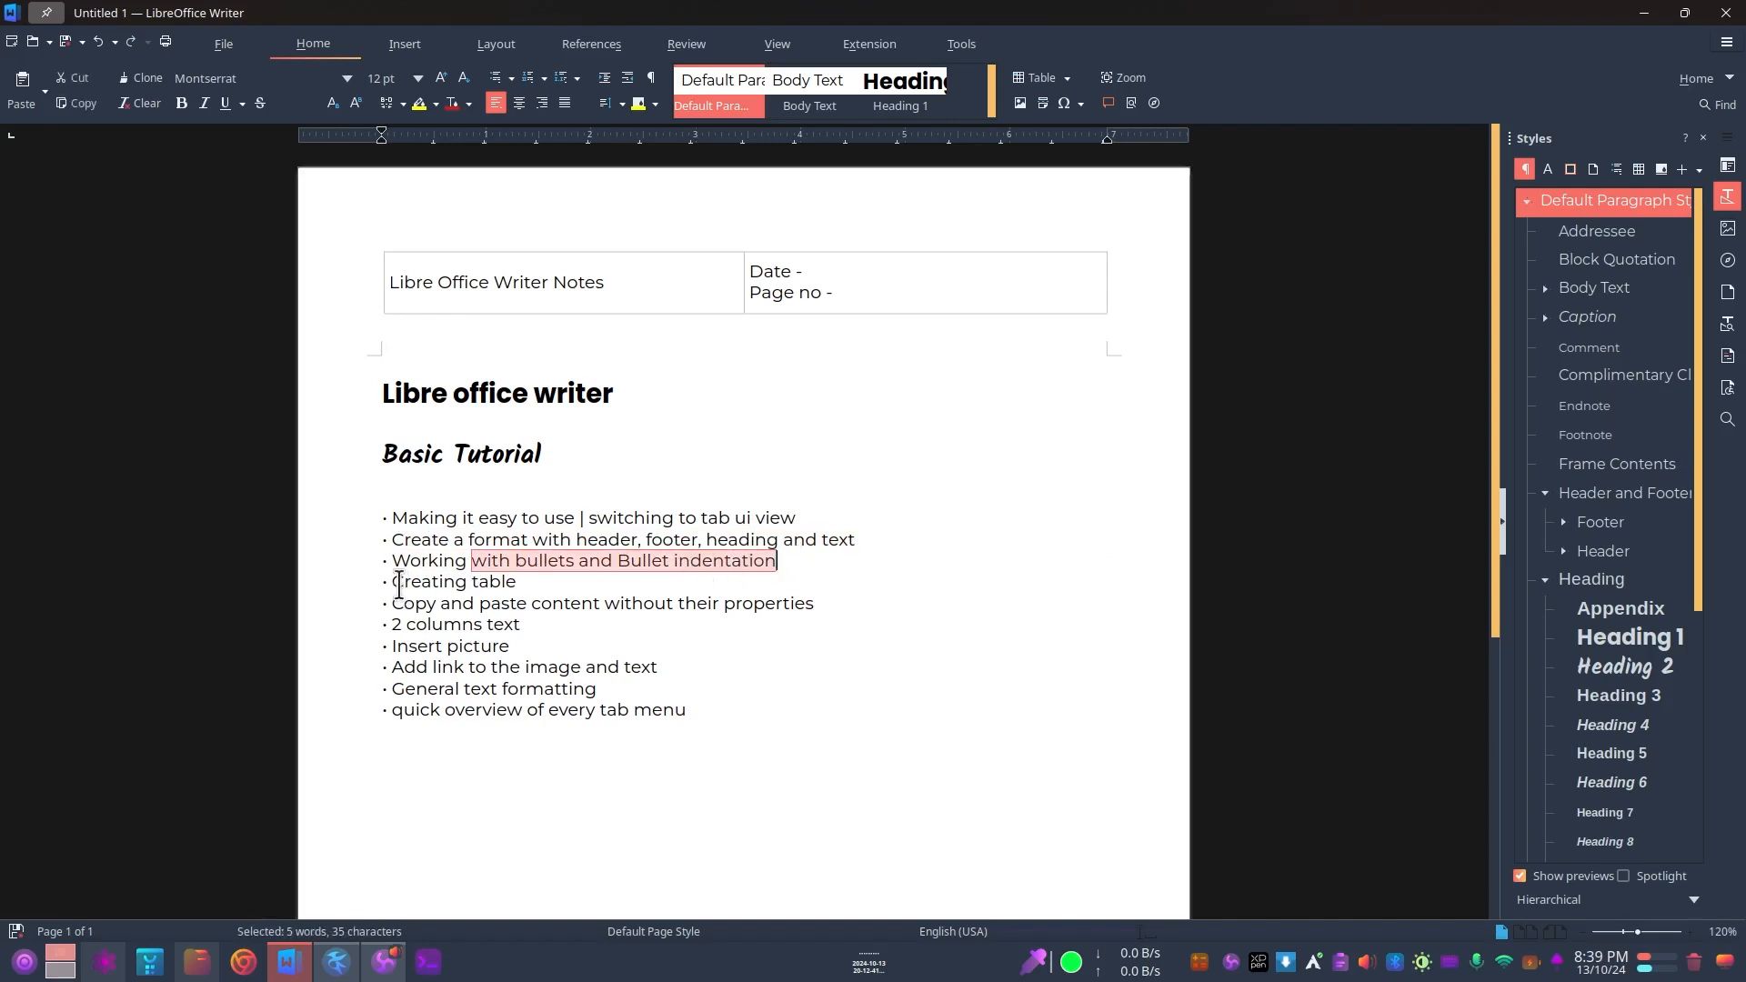
left_click_drag(374, 511, 394, 677)
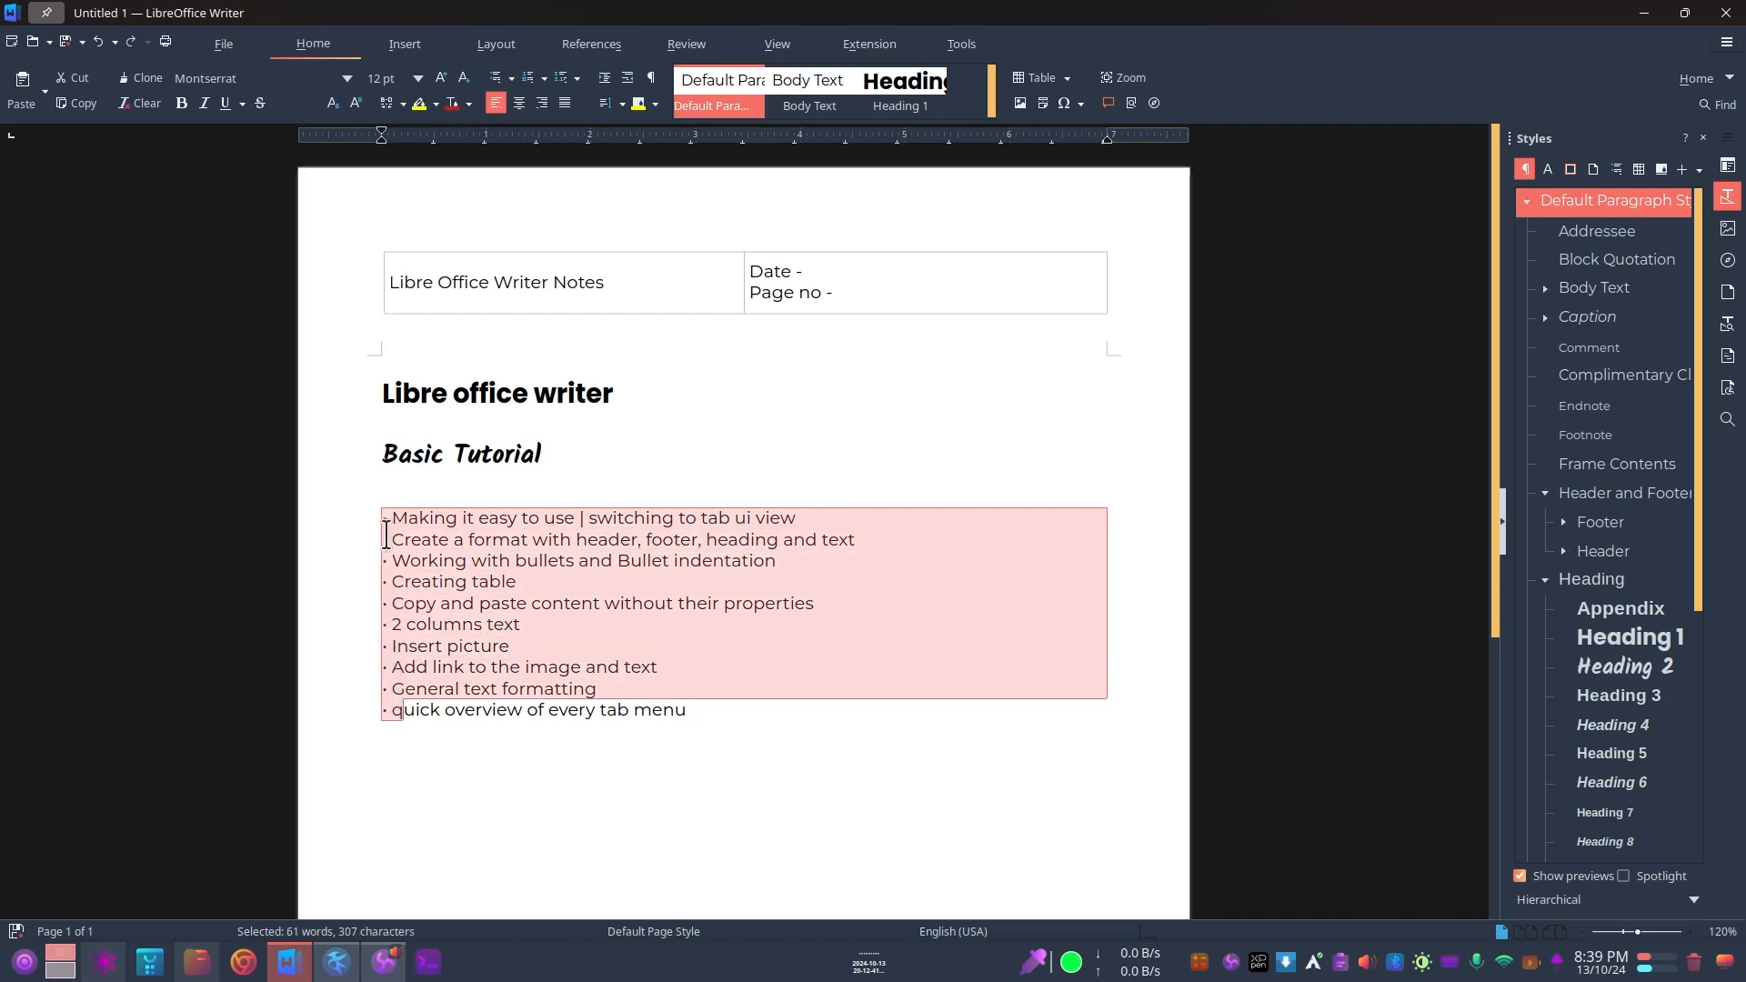
left_click(379, 524)
left_click_drag(389, 524, 391, 725)
left_click(391, 518)
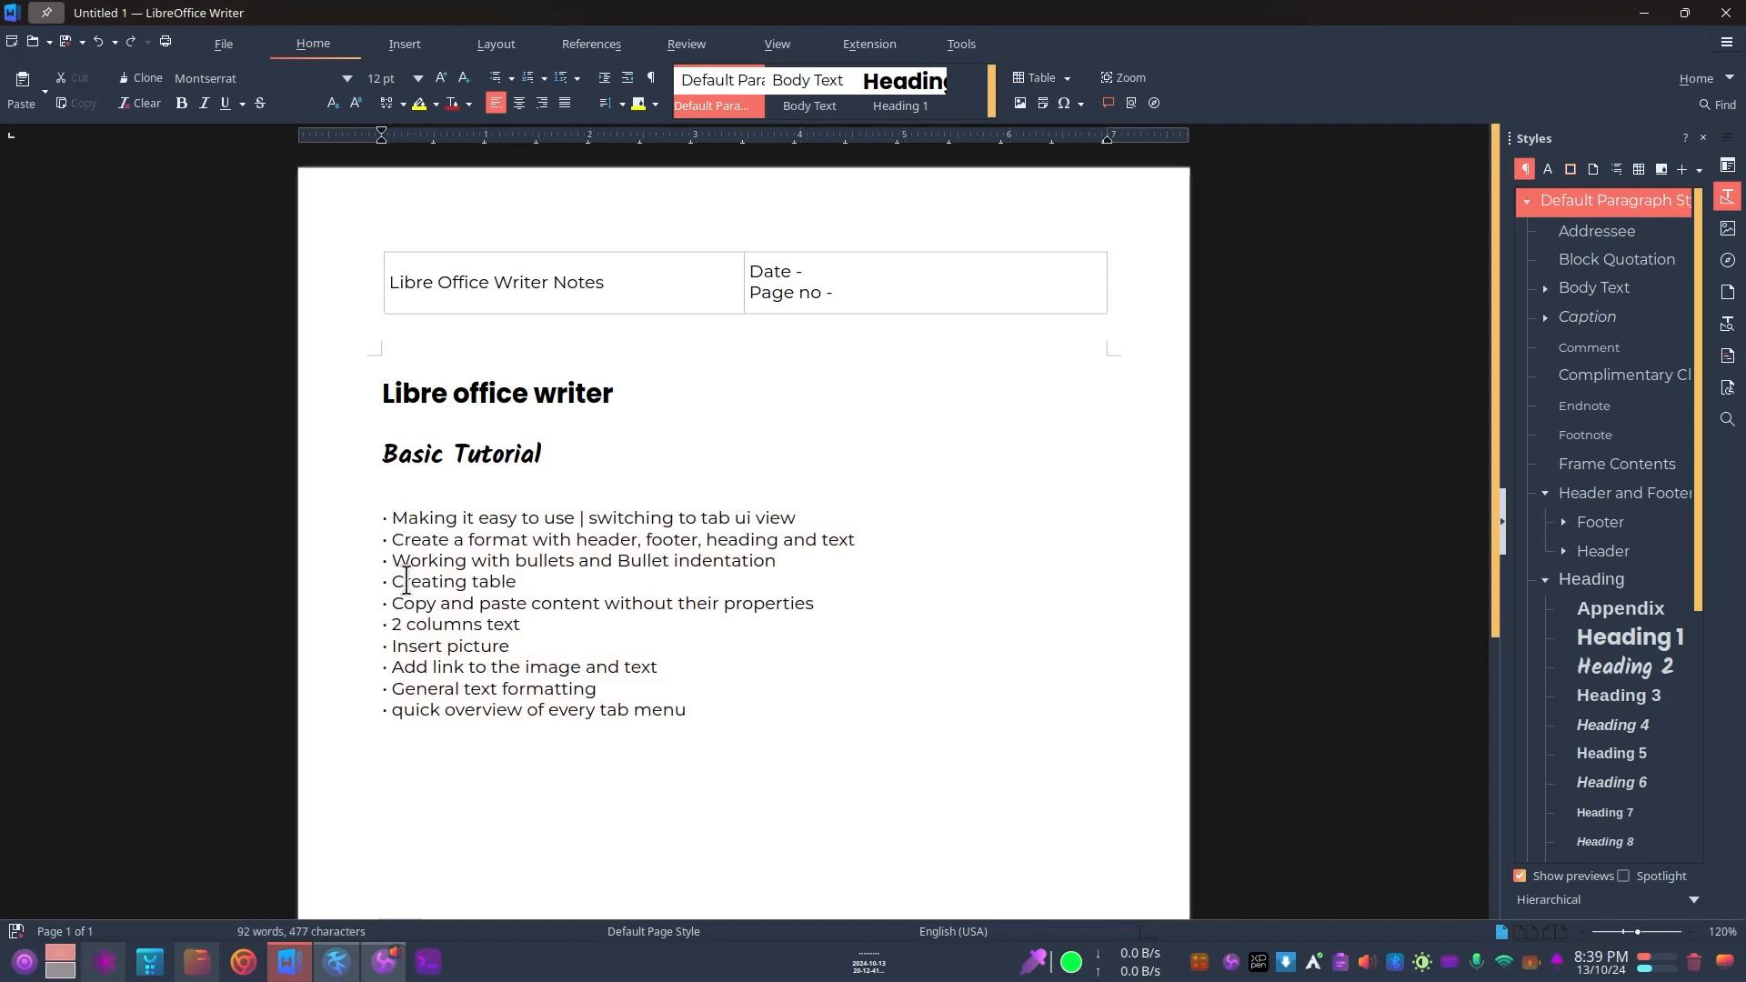
scroll(561, 567, "down", 1)
left_click_drag(367, 516, 806, 507)
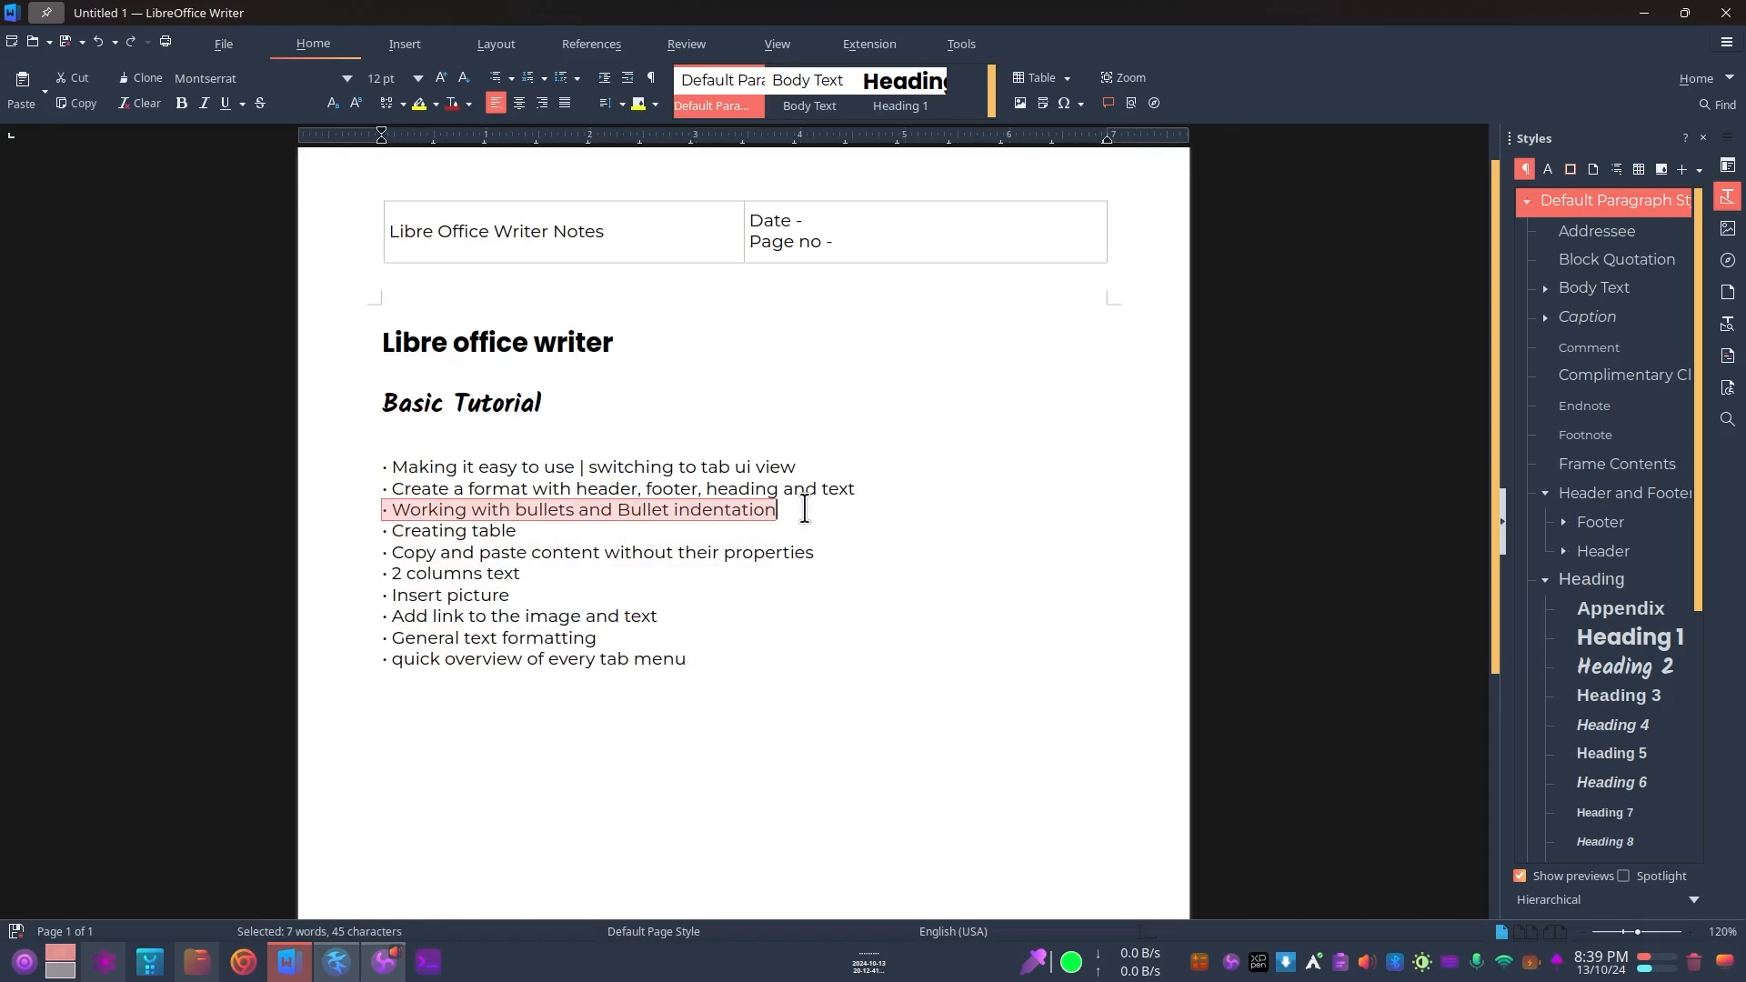